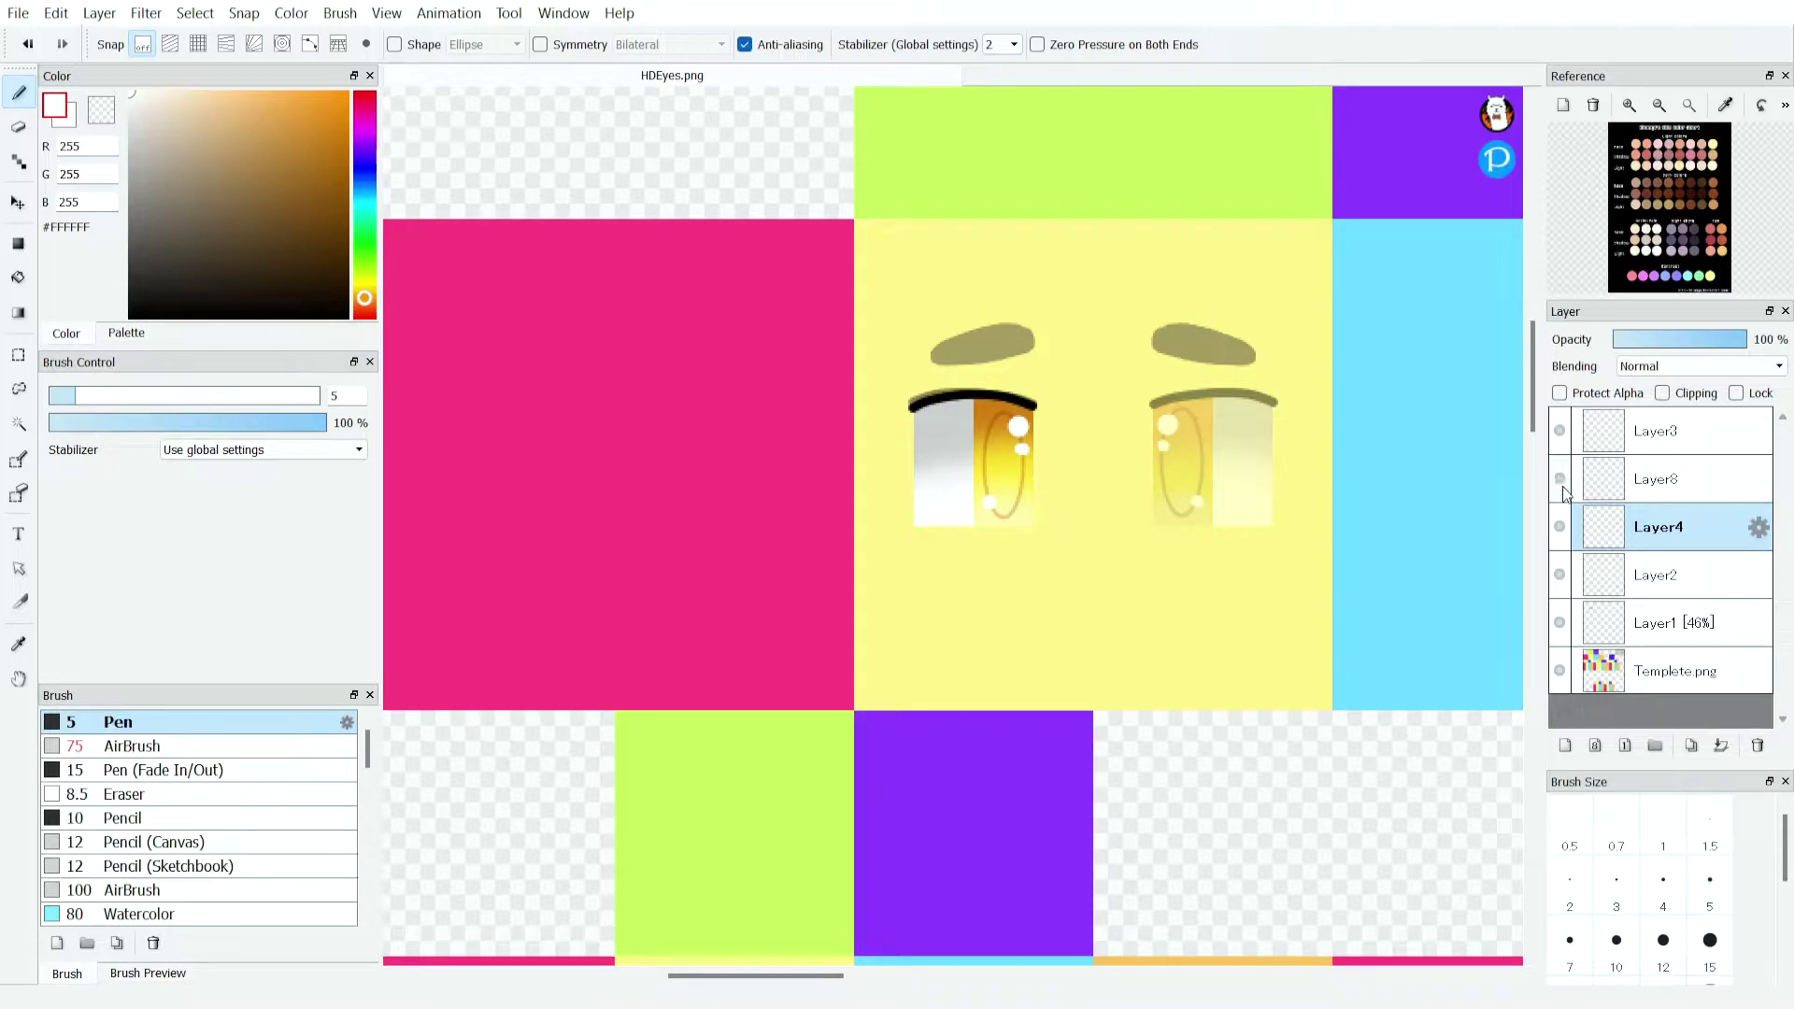
Merge Layer3 and Layer8 down into Layer4 and compare the eye detail.
click(1616, 439)
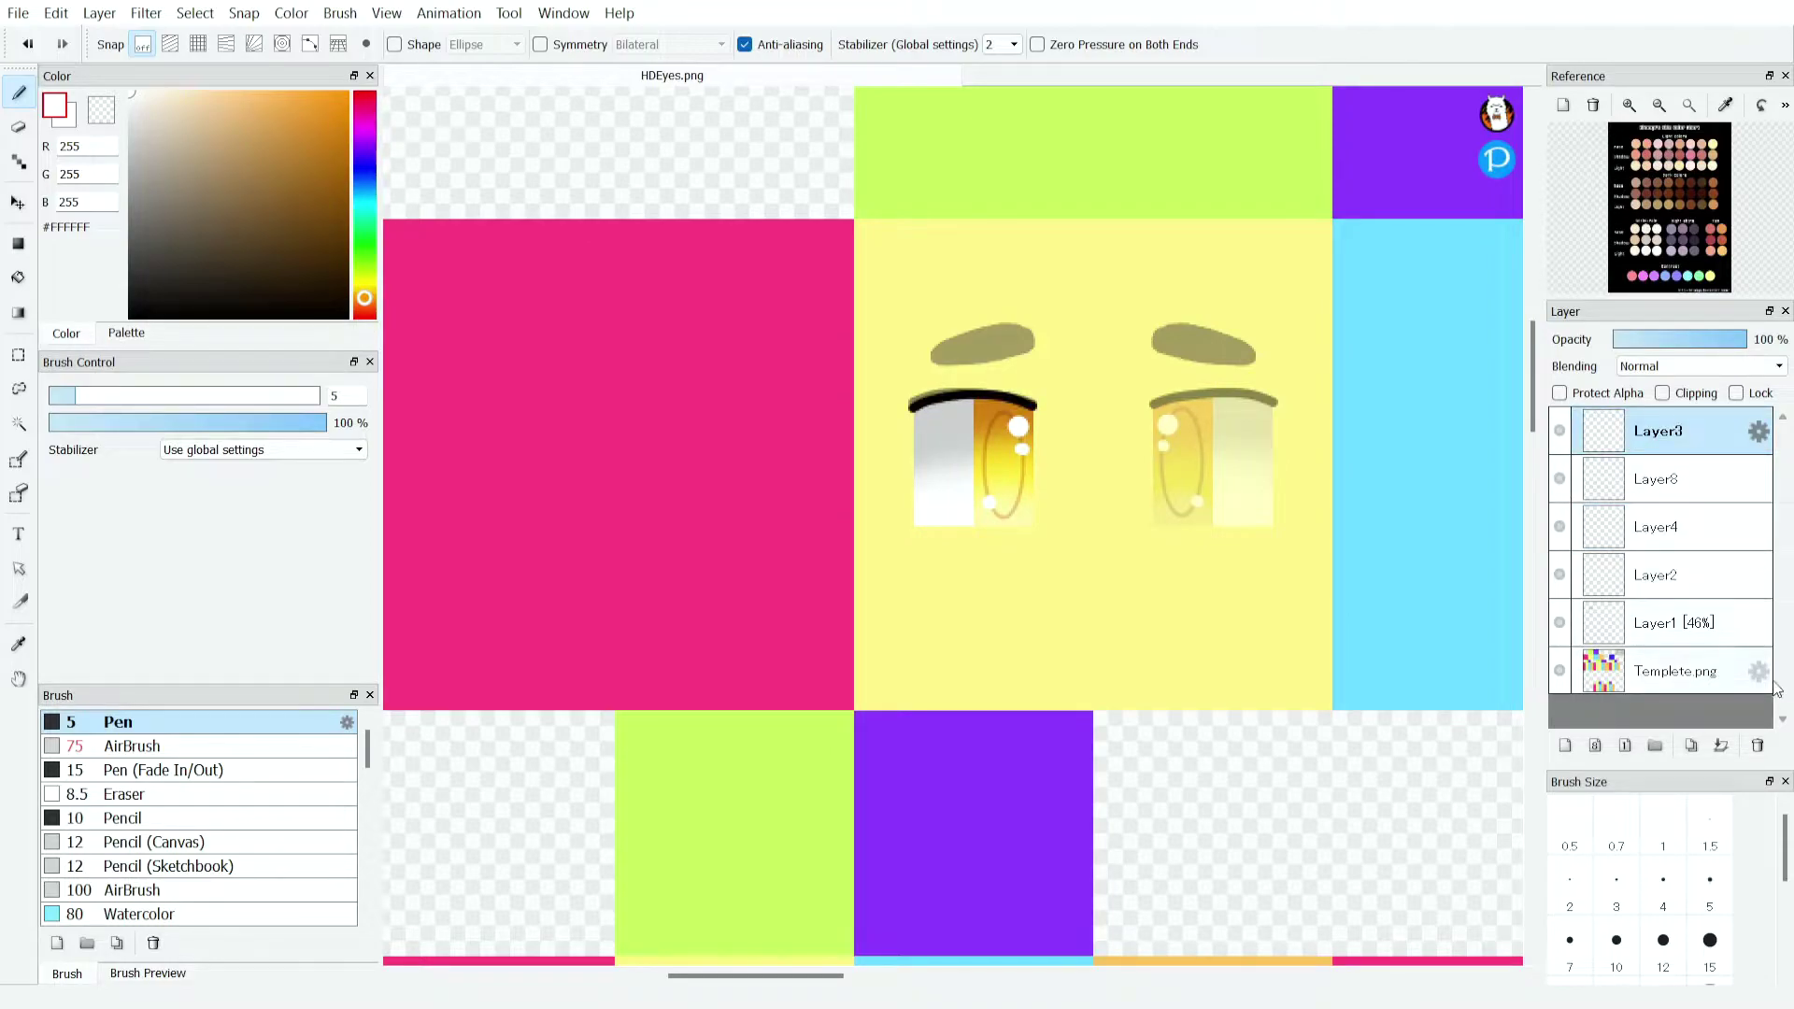
click(1722, 744)
click(1722, 745)
click(1560, 434)
click(1560, 434)
click(1561, 433)
click(1560, 434)
scroll(981, 379, up, 4)
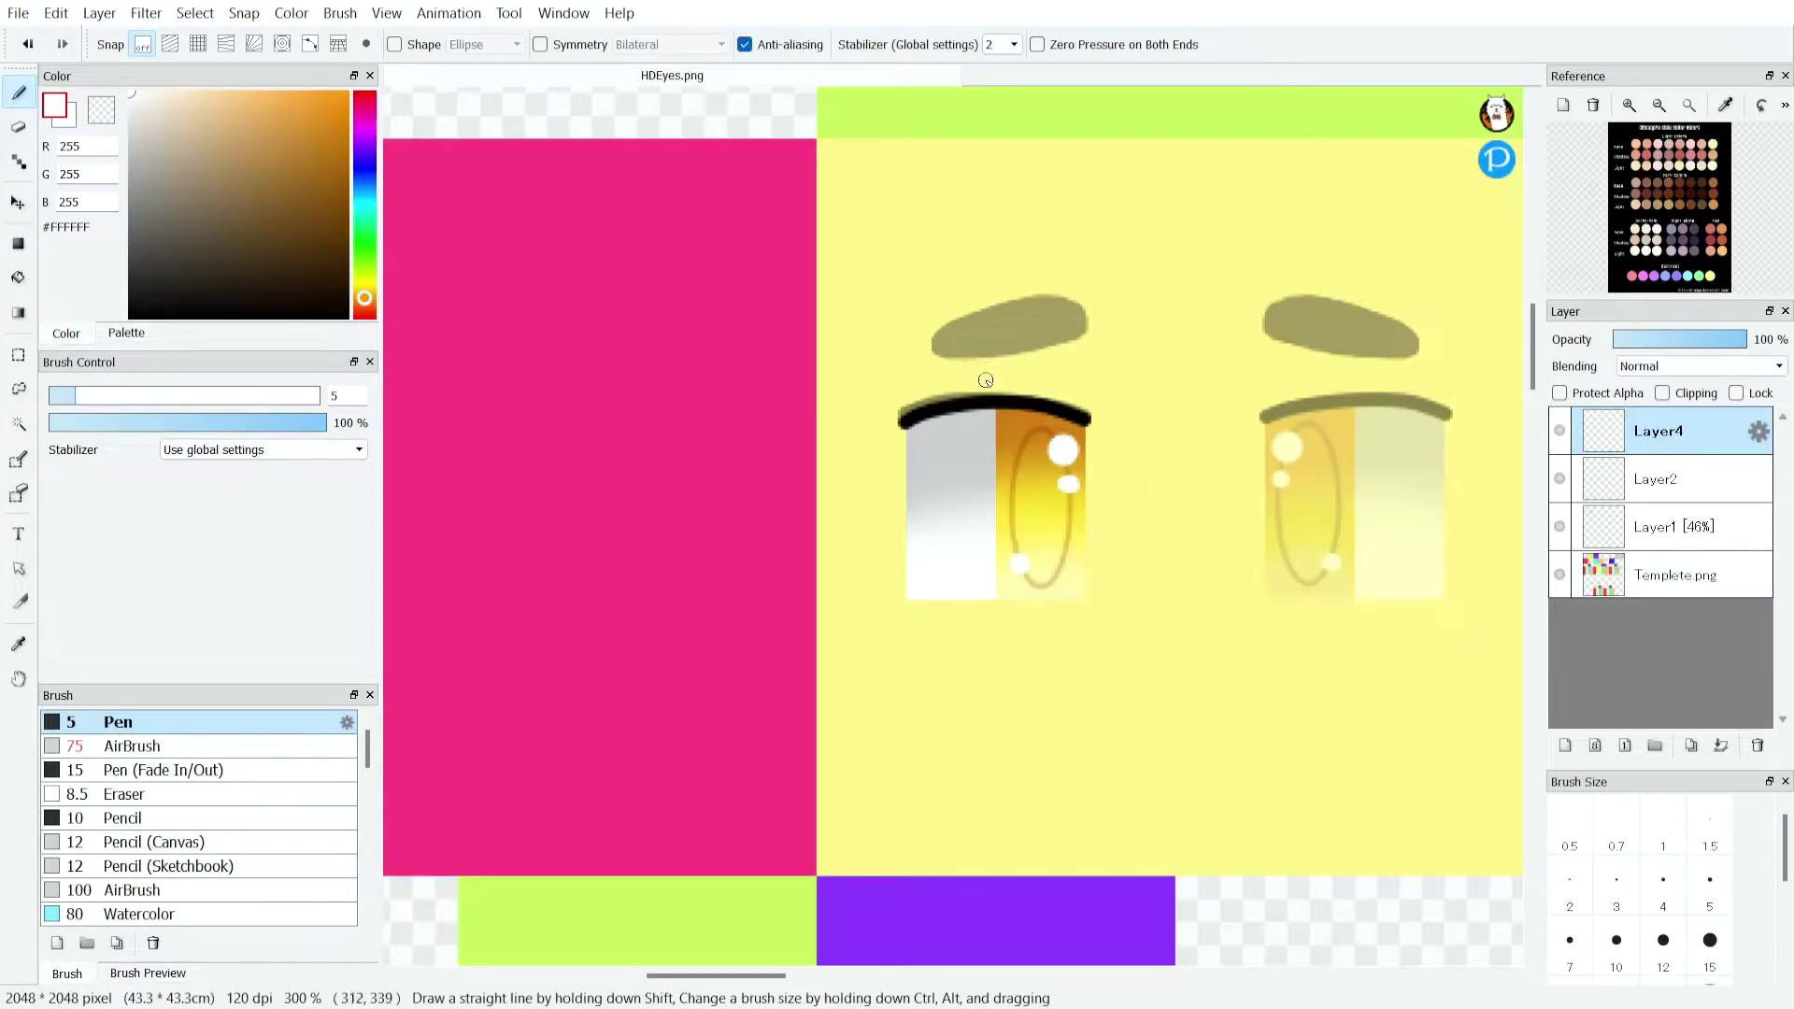
On a new layer, paint the left eyebrow over in dark brown.
drag(187, 229, 226, 271)
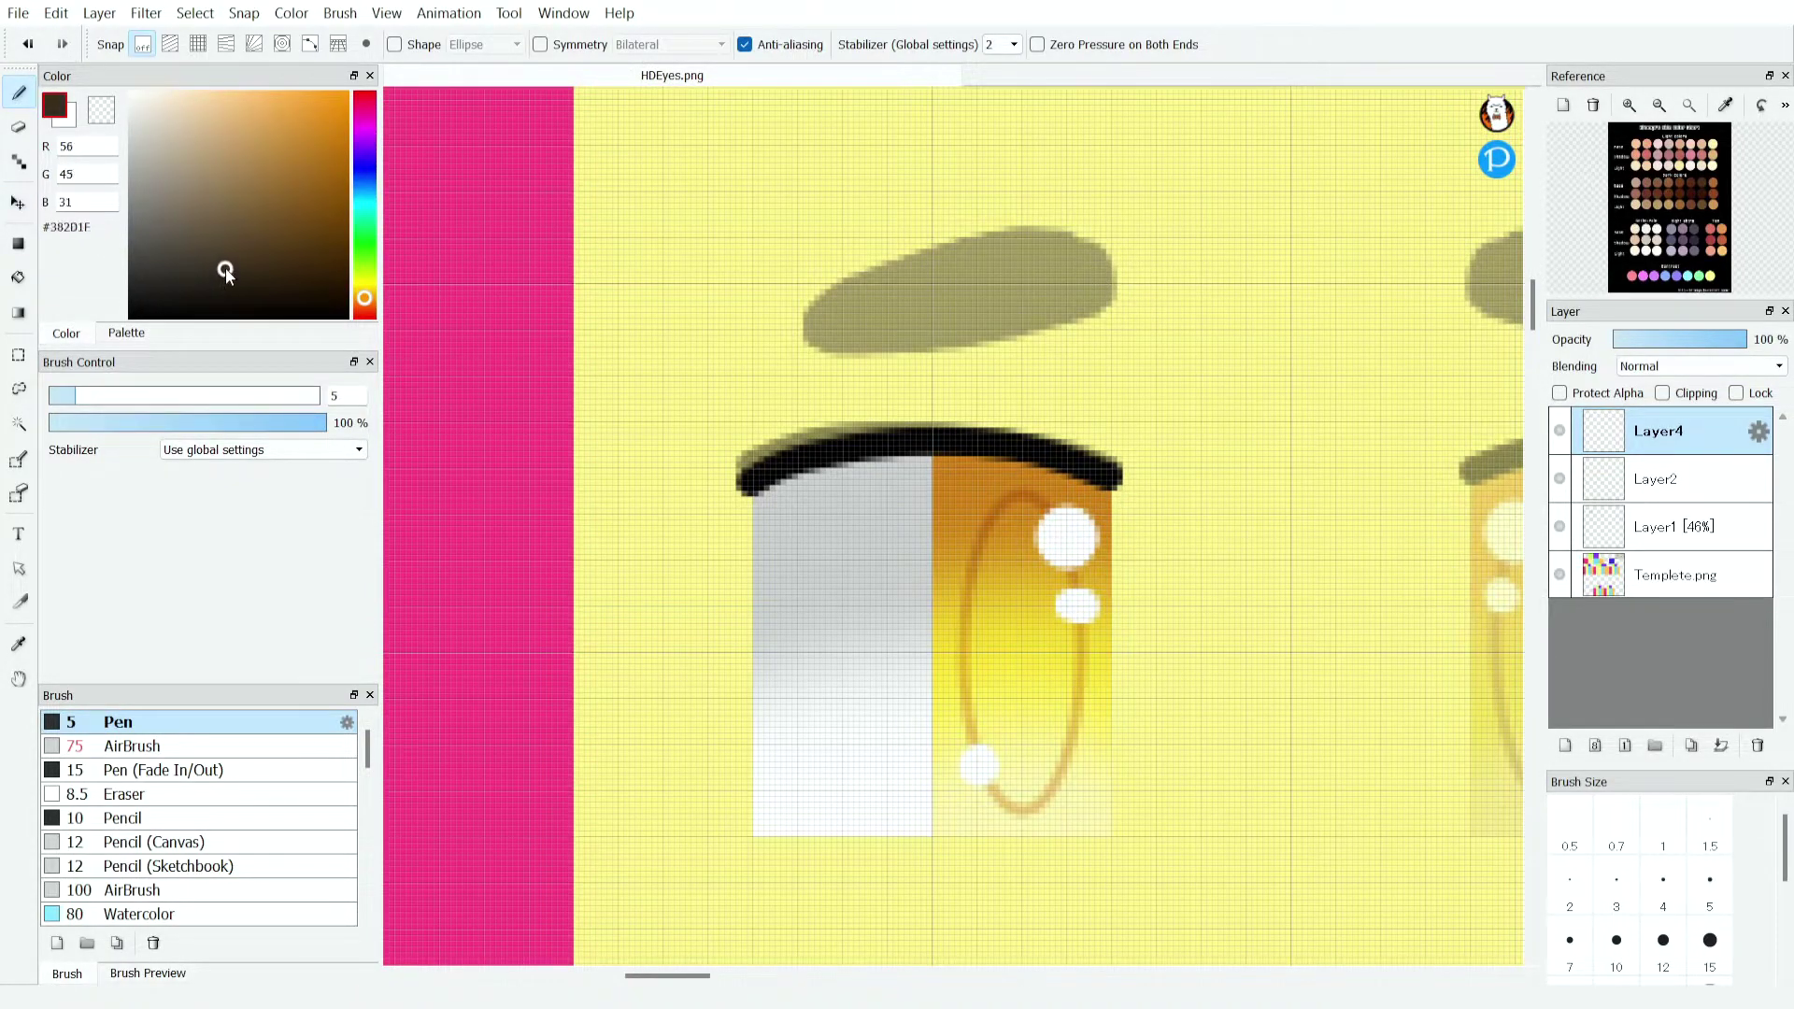
click(1565, 745)
scroll(978, 280, up, 1)
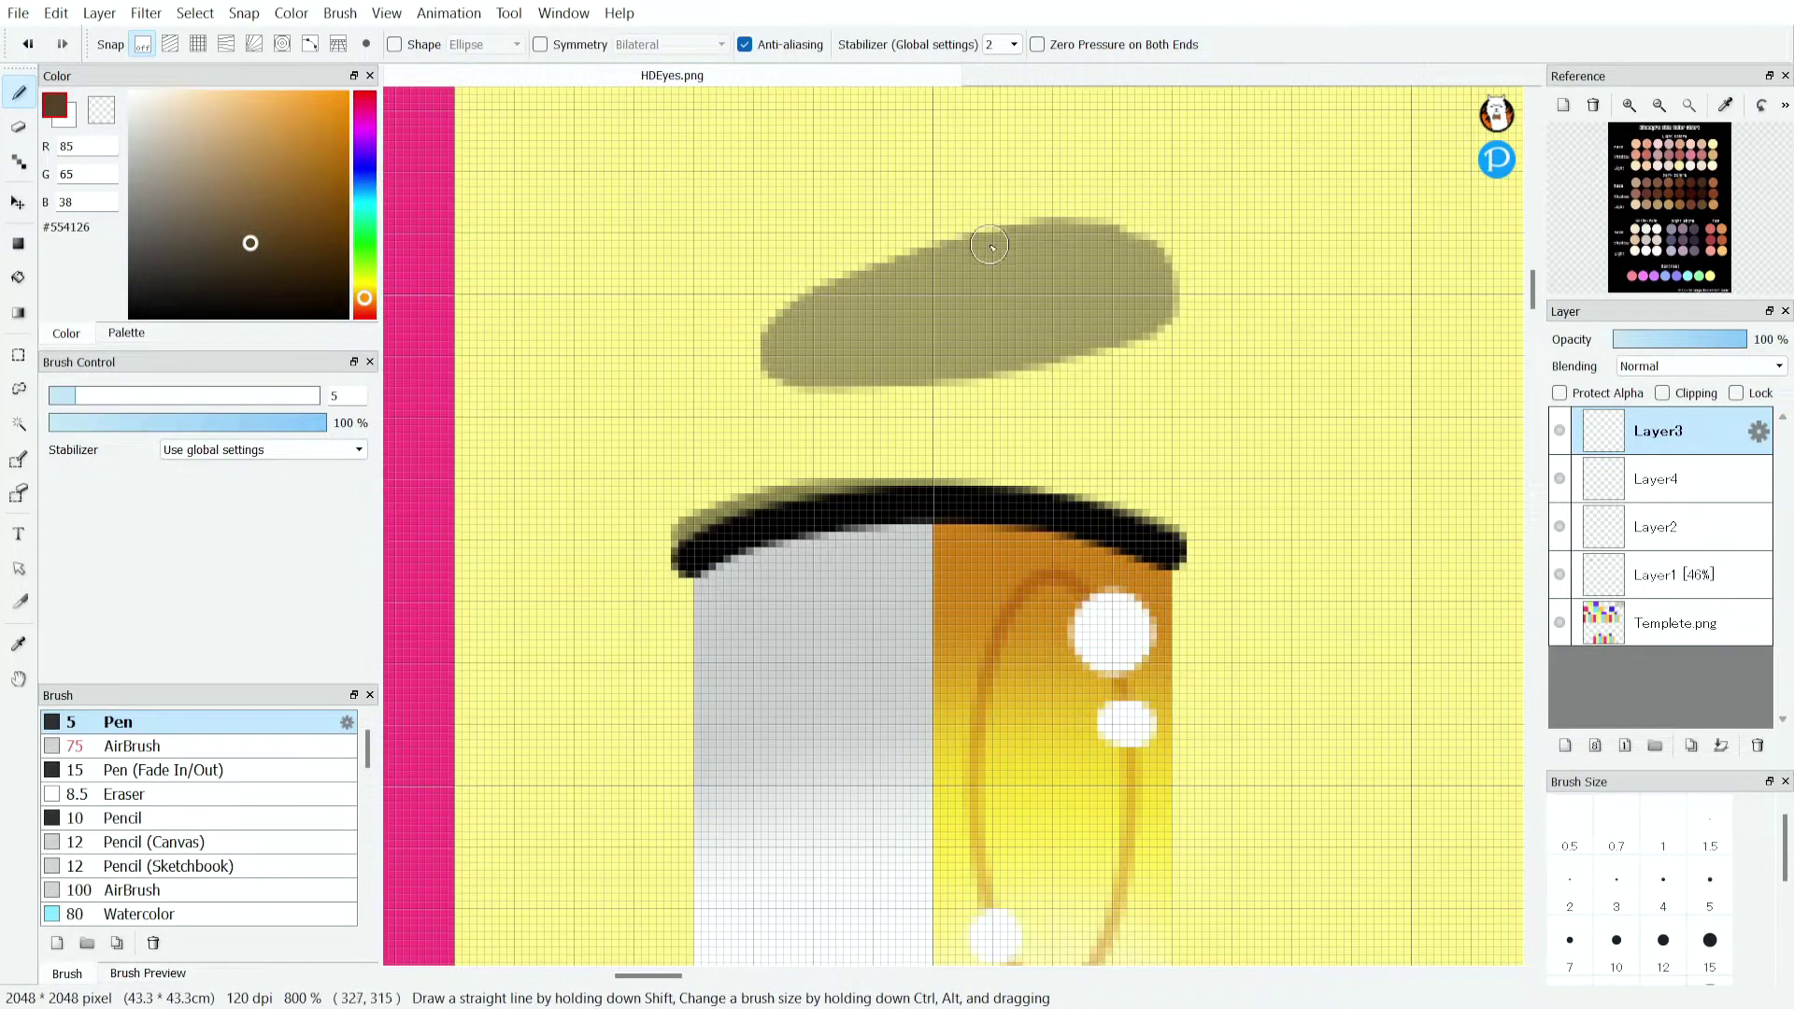
scroll(991, 246, up, 1)
scroll(769, 280, up, 1)
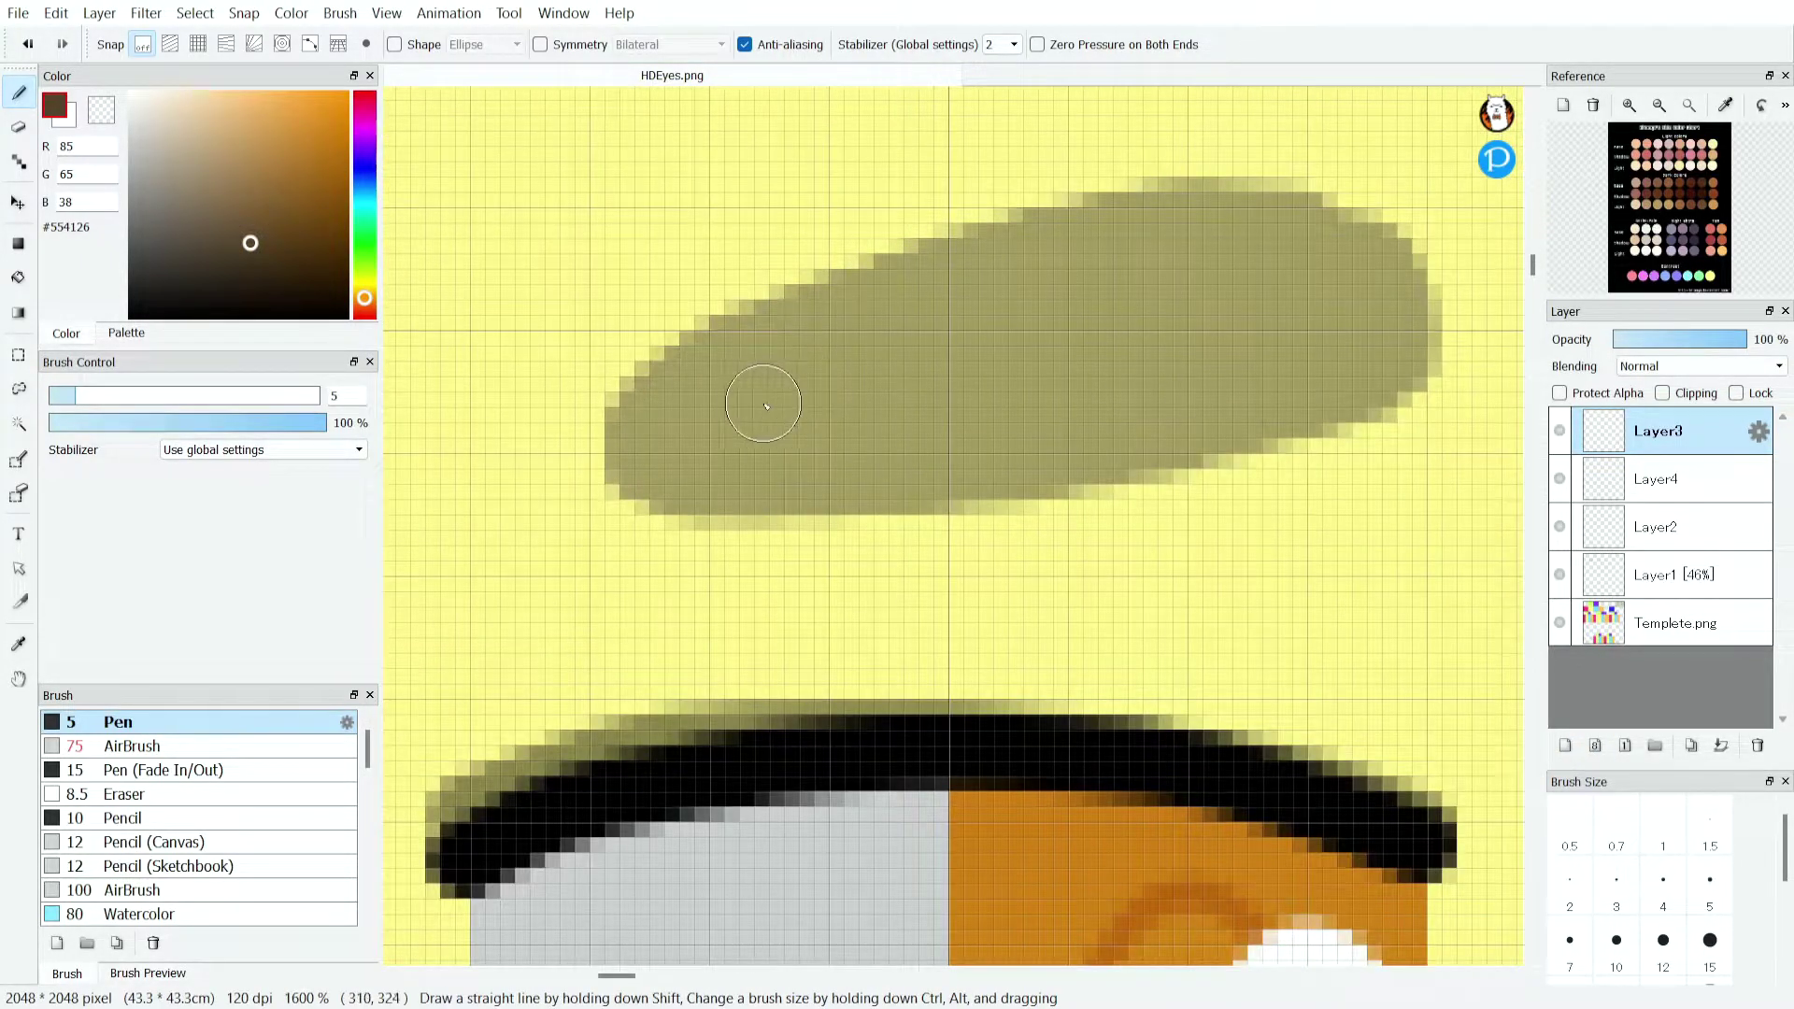
mouse_move(625, 447)
mouse_down()
mouse_move(803, 359)
mouse_move(1167, 285)
mouse_move(1321, 272)
mouse_up()
scroll(689, 412, up, 1)
scroll(721, 368, down, 1)
mouse_move(797, 337)
mouse_down()
mouse_move(1092, 292)
mouse_move(1213, 307)
mouse_move(1249, 338)
mouse_move(1257, 392)
mouse_move(1138, 430)
mouse_move(740, 459)
mouse_move(566, 503)
mouse_move(516, 487)
mouse_move(1196, 391)
mouse_move(1057, 445)
mouse_move(558, 510)
mouse_up()
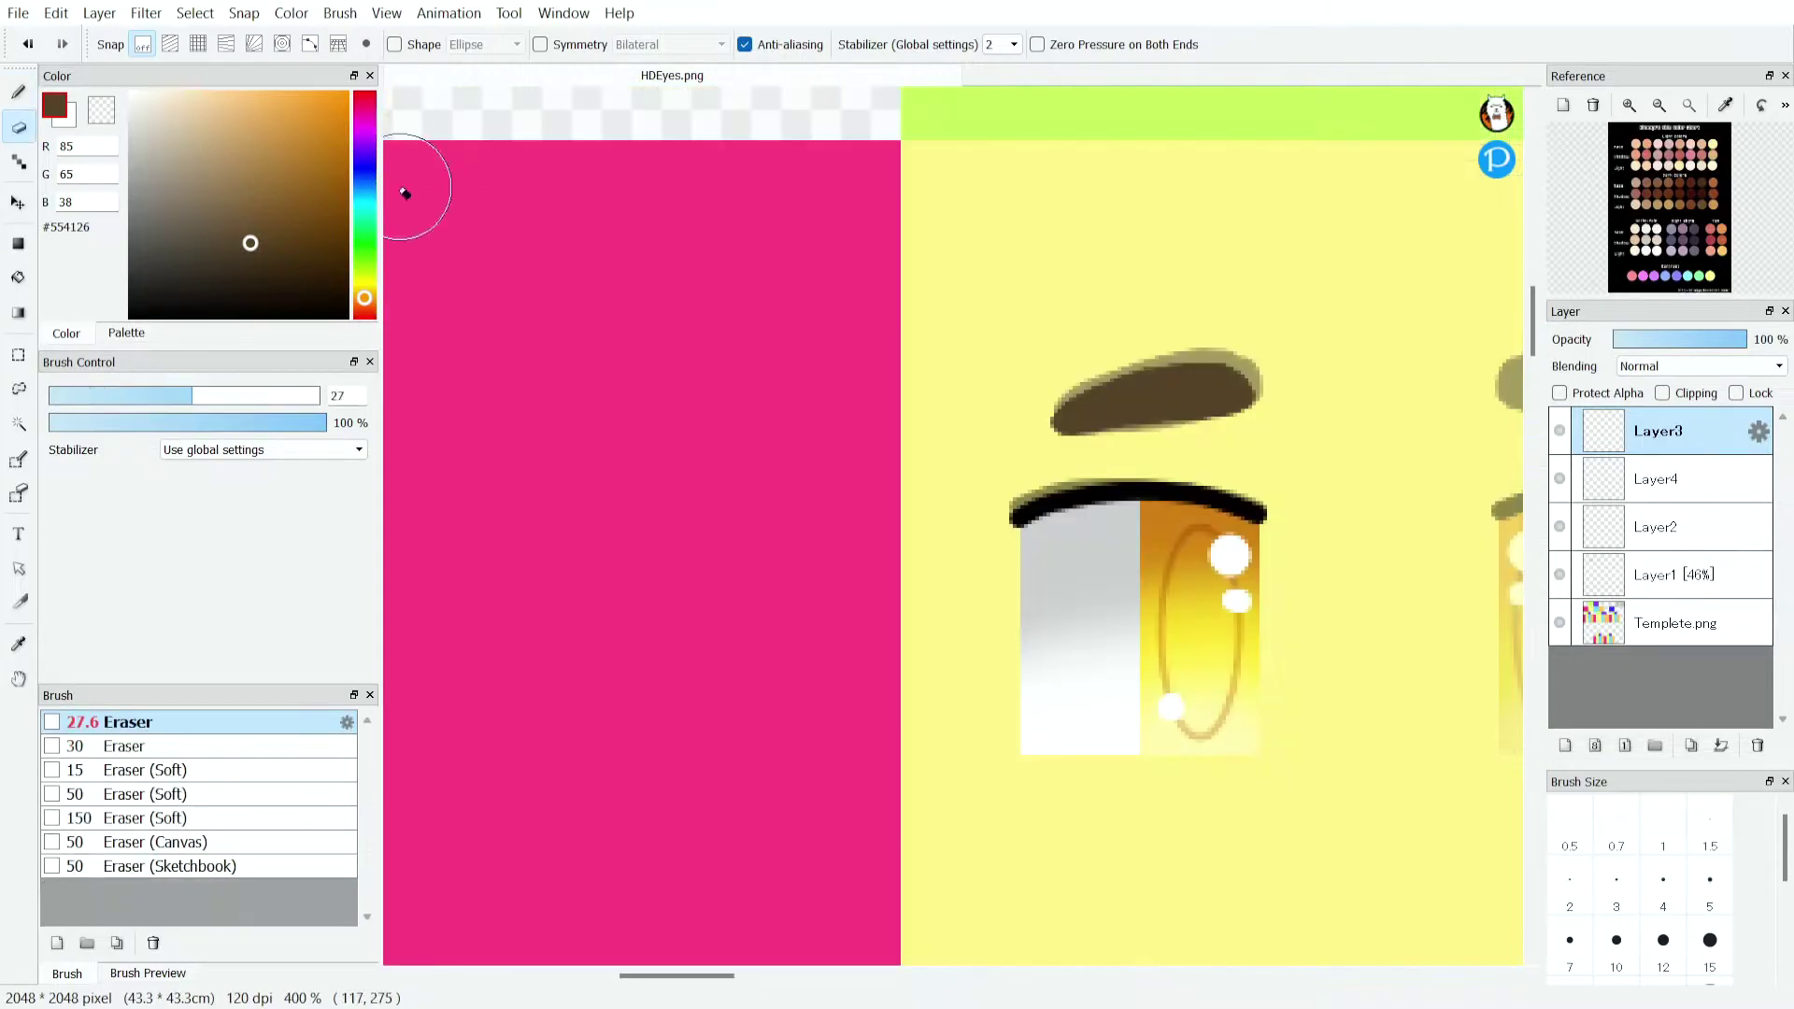
scroll(1099, 363, down, 1)
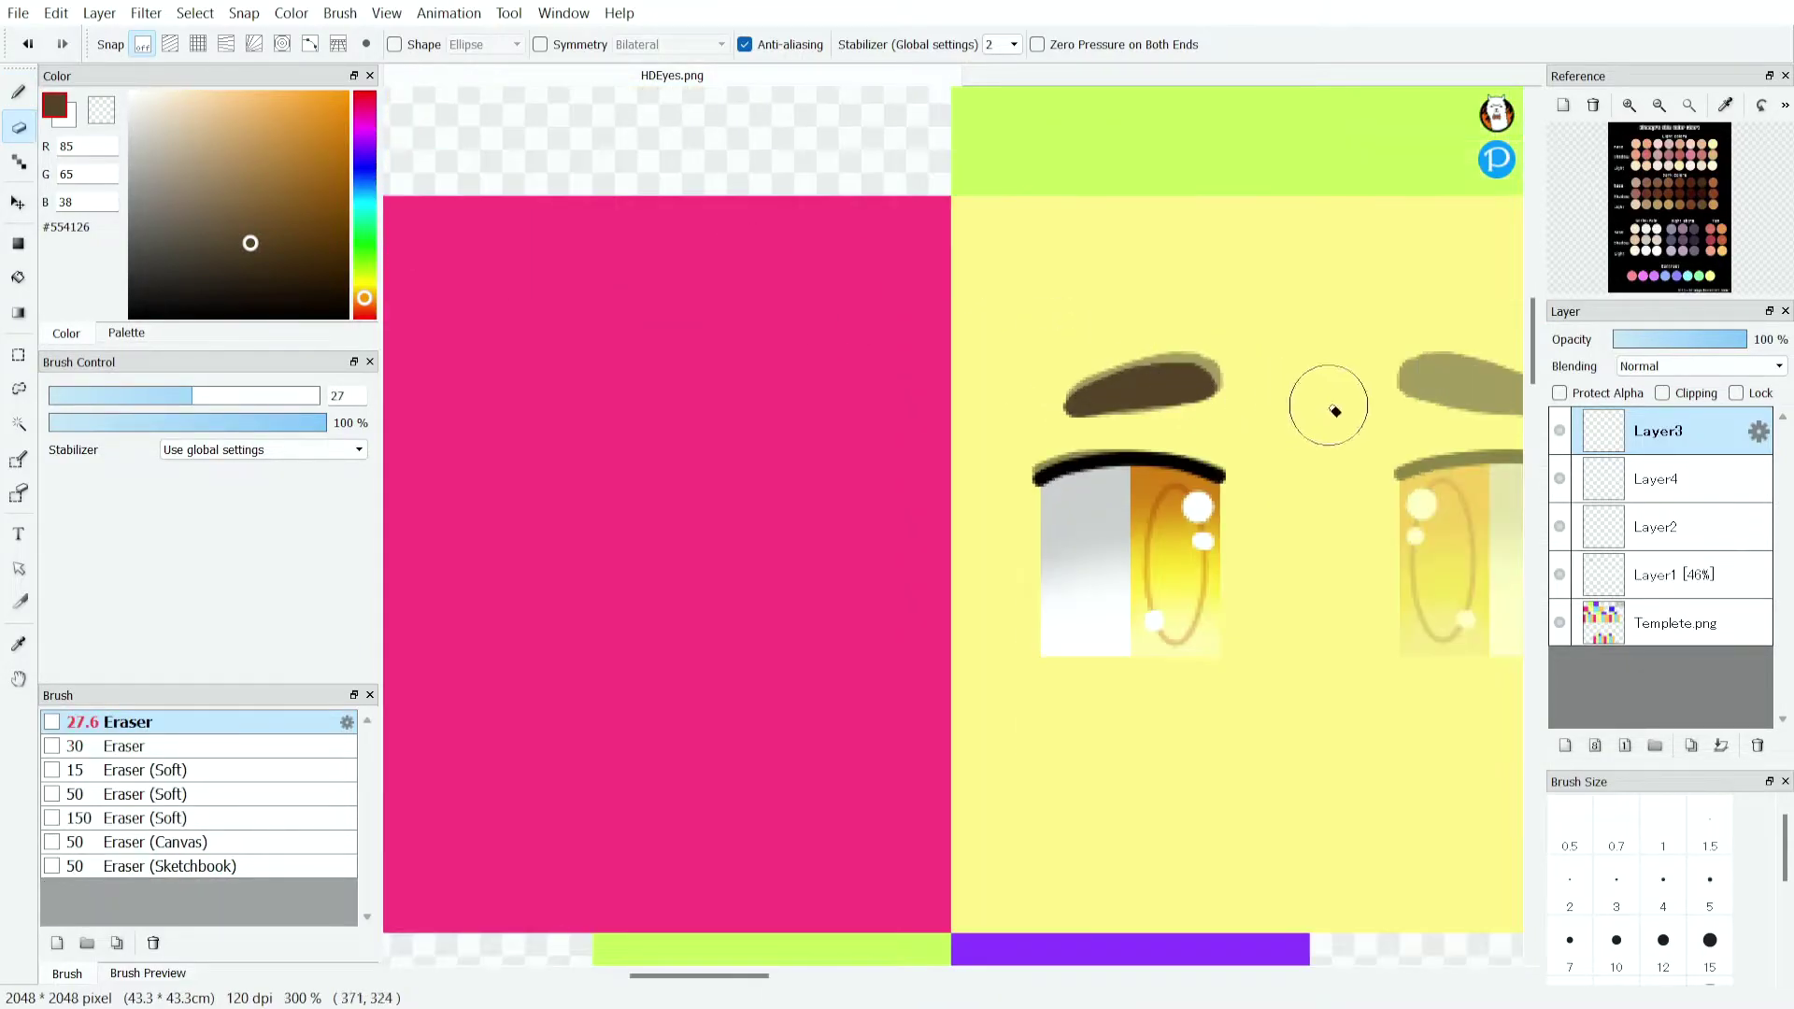
Hide Layer1, nudge the brown brow down-left, and merge it into the eye layer.
click(1559, 576)
scroll(939, 364, down, 1)
scroll(1149, 435, up, 2)
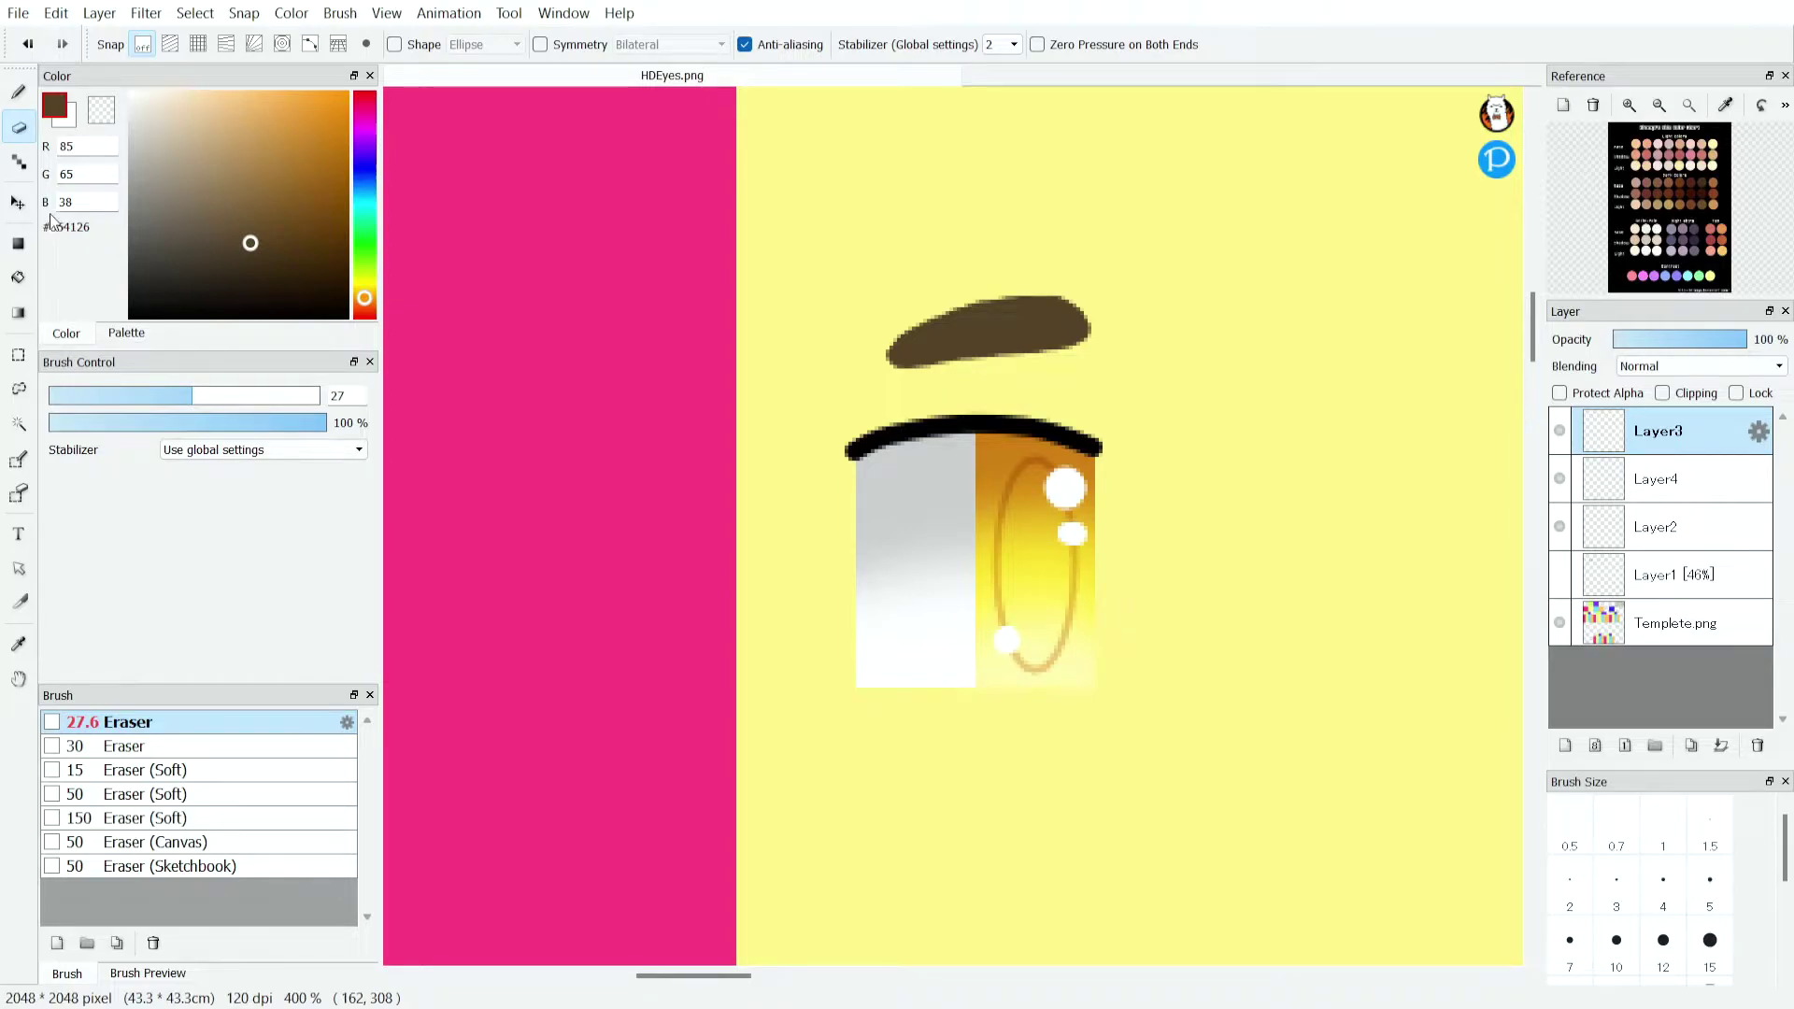
click(18, 203)
drag(901, 388, 889, 400)
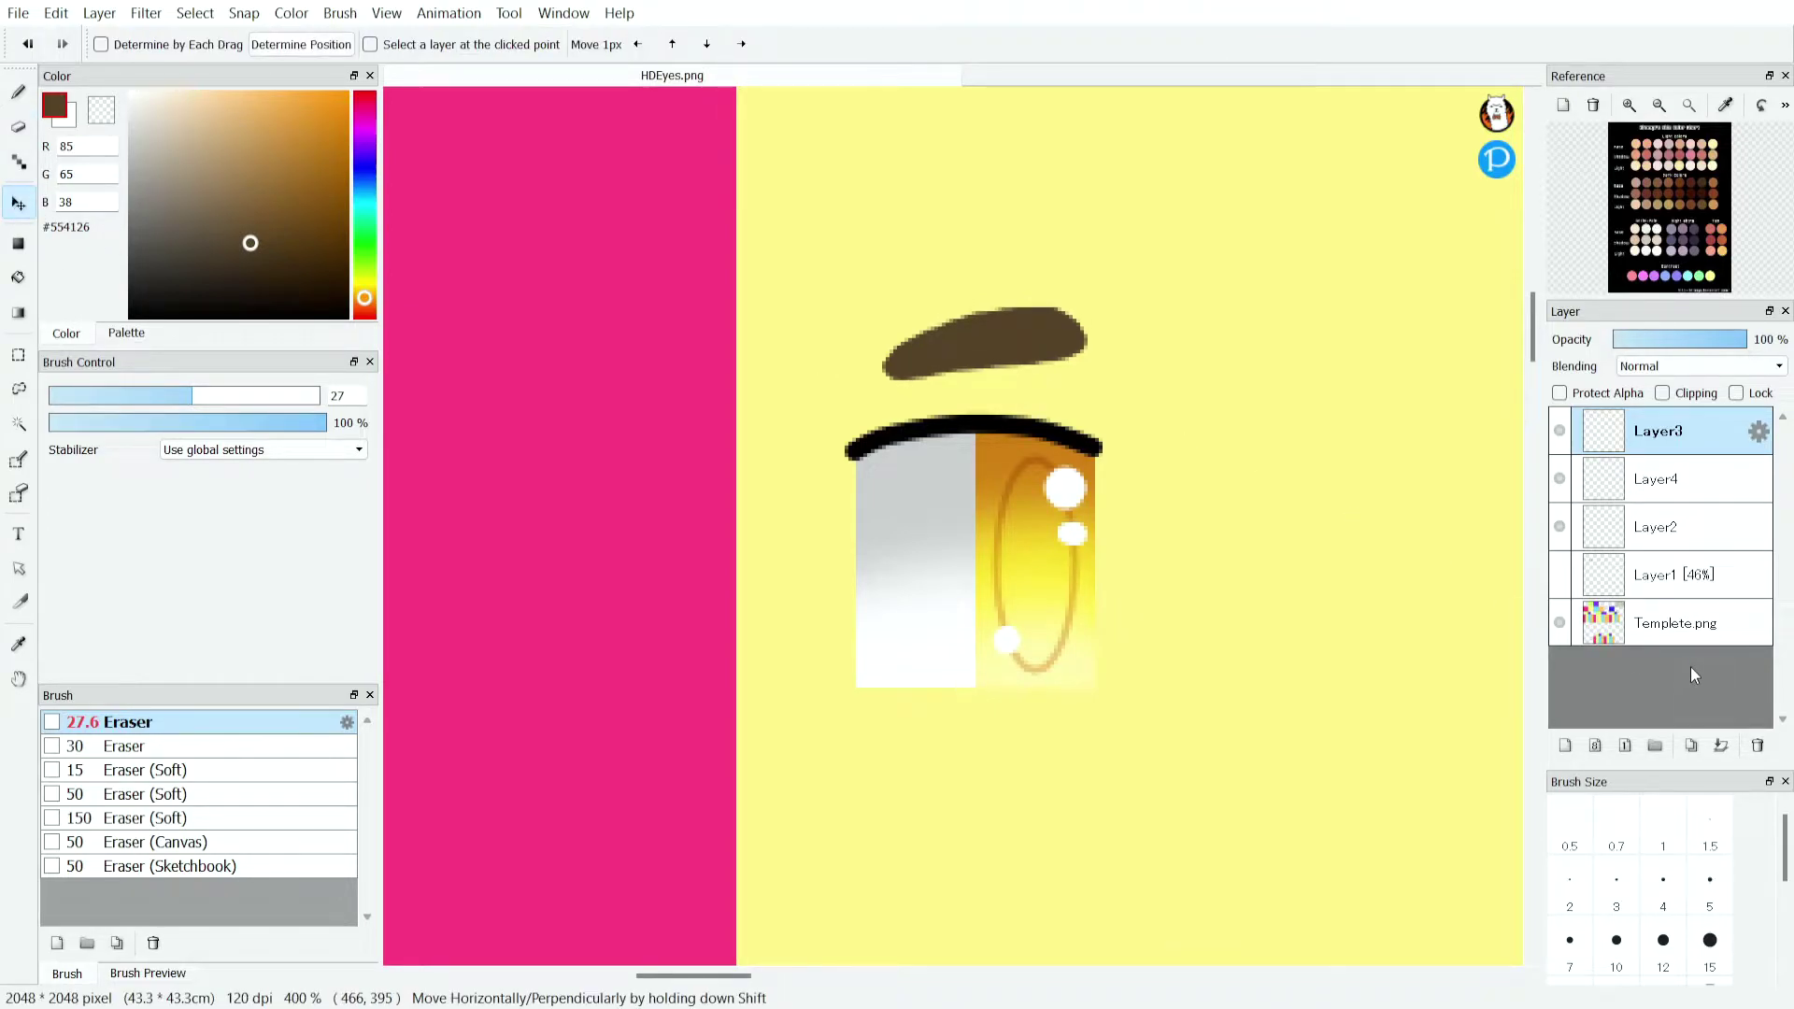
click(1725, 745)
Rectangle-select the left eye and brow and duplicate the layer for the right eye.
click(18, 355)
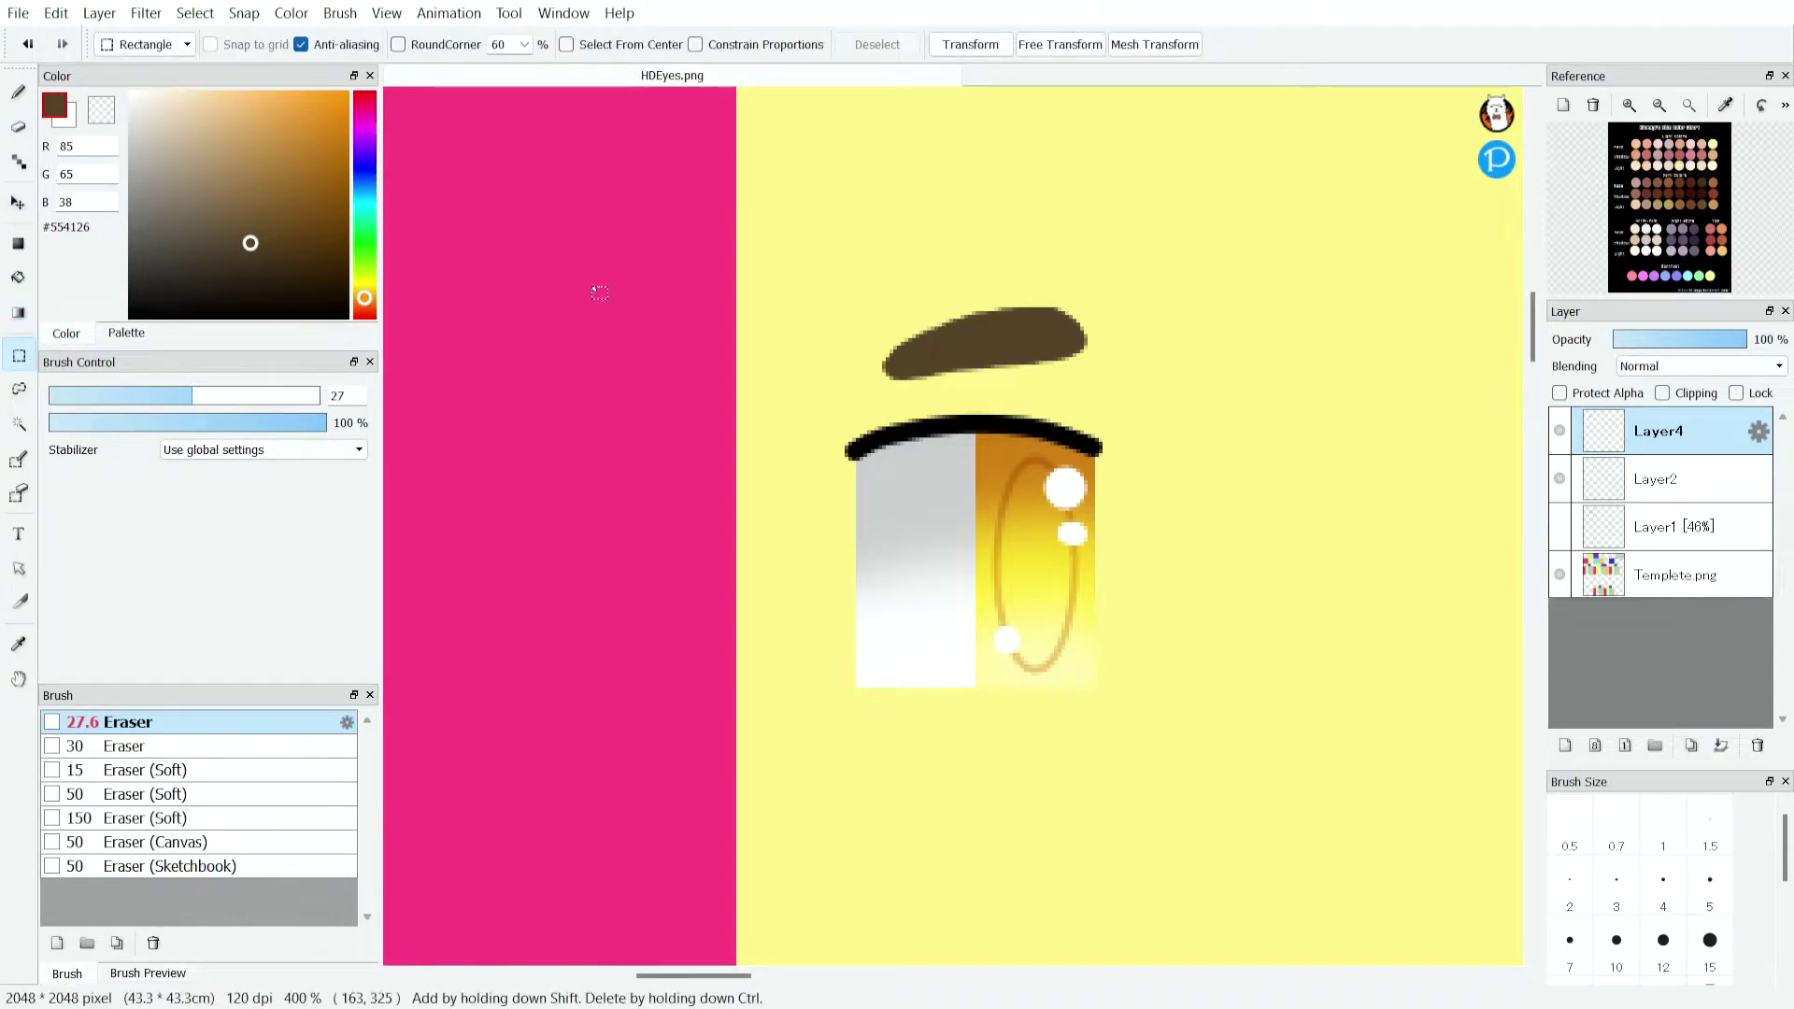
scroll(855, 245, up, 1)
mouse_move(690, 237)
mouse_down()
mouse_move(731, 277)
mouse_move(1113, 444)
mouse_move(1179, 551)
mouse_up()
scroll(1028, 392, down, 3)
scroll(1140, 495, up, 3)
scroll(1277, 497, down, 2)
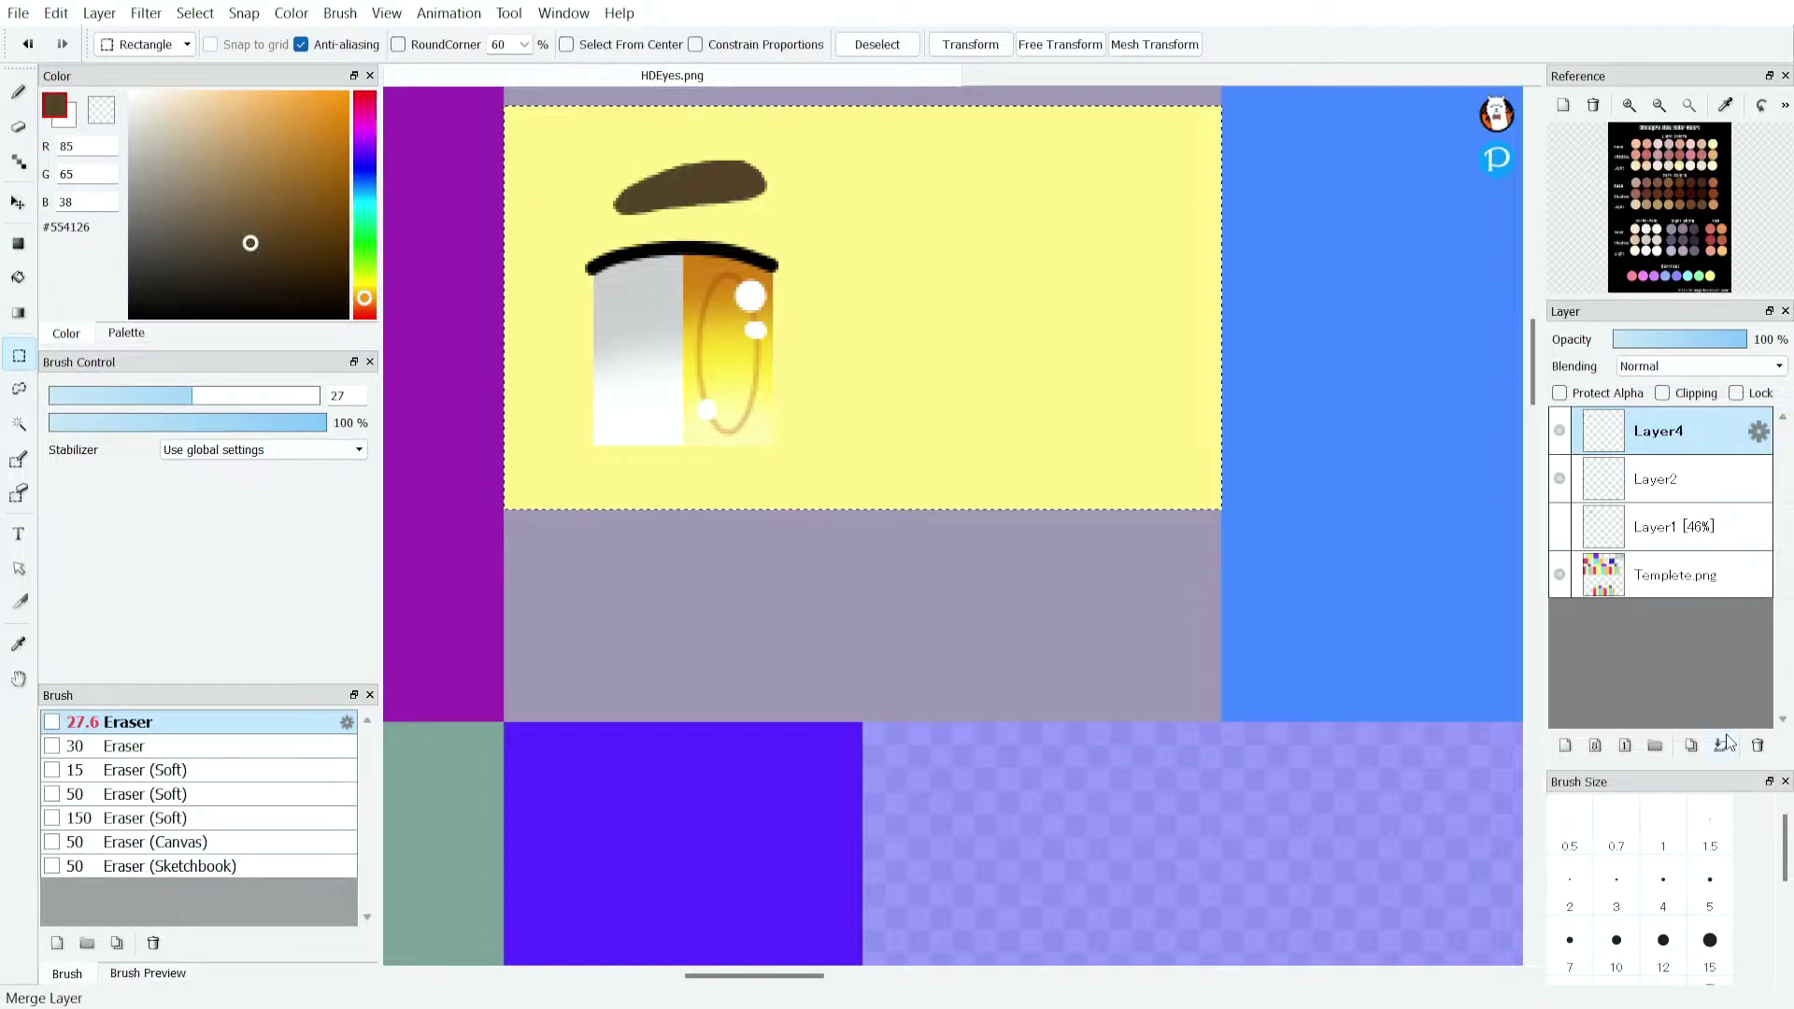
click(1693, 746)
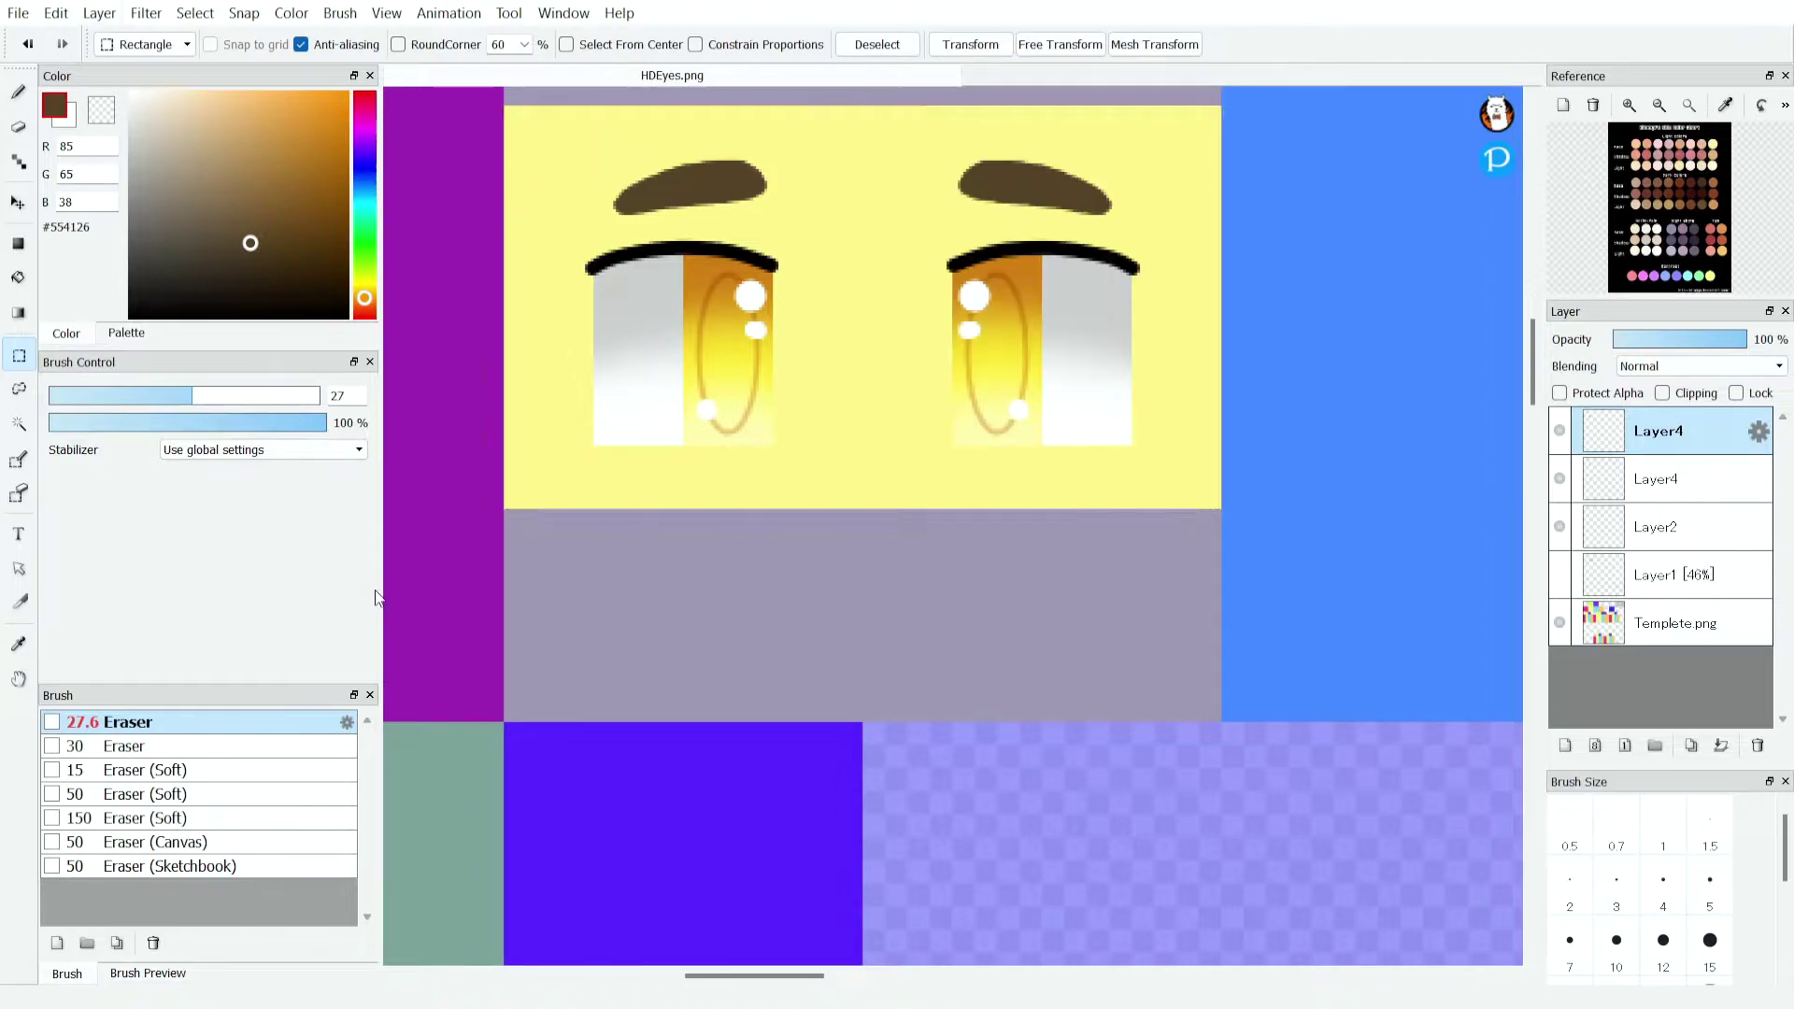
Deselect, merge the mirrored eye copy into Layer4, and delete Layer2.
click(1119, 600)
scroll(1120, 599, down, 1)
scroll(890, 451, up, 2)
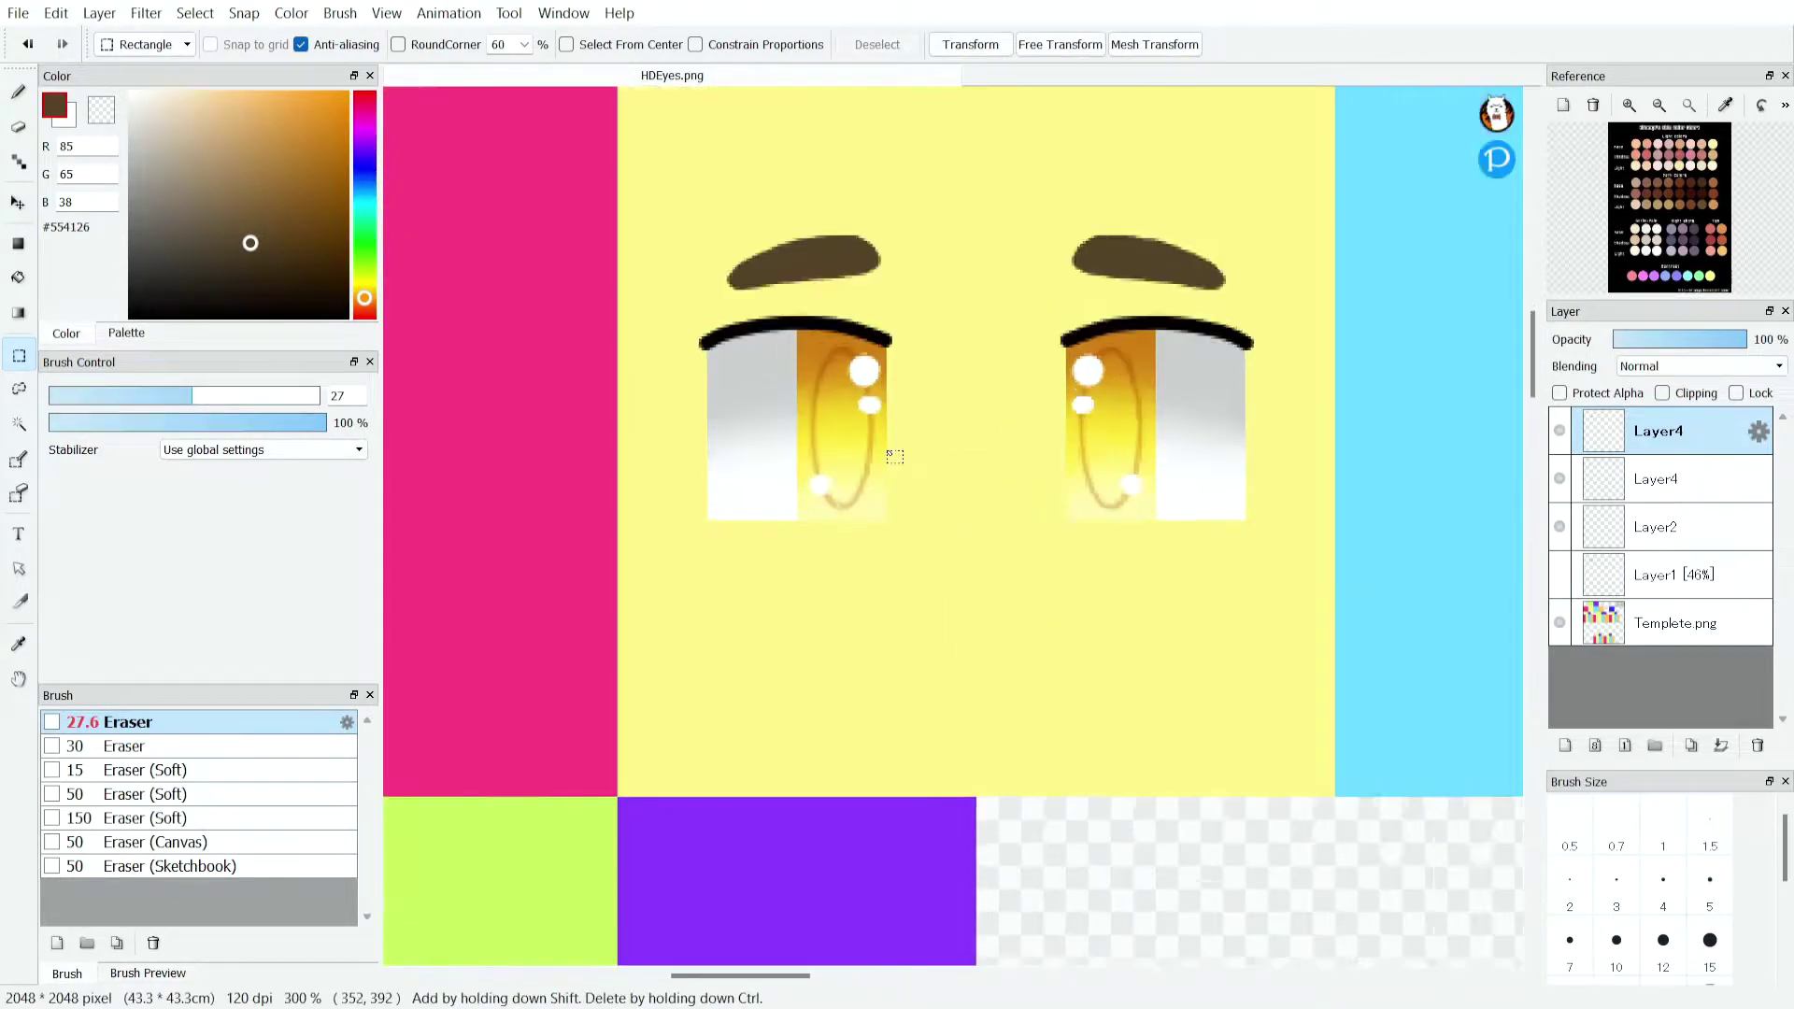
scroll(1063, 378, down, 1)
click(1725, 747)
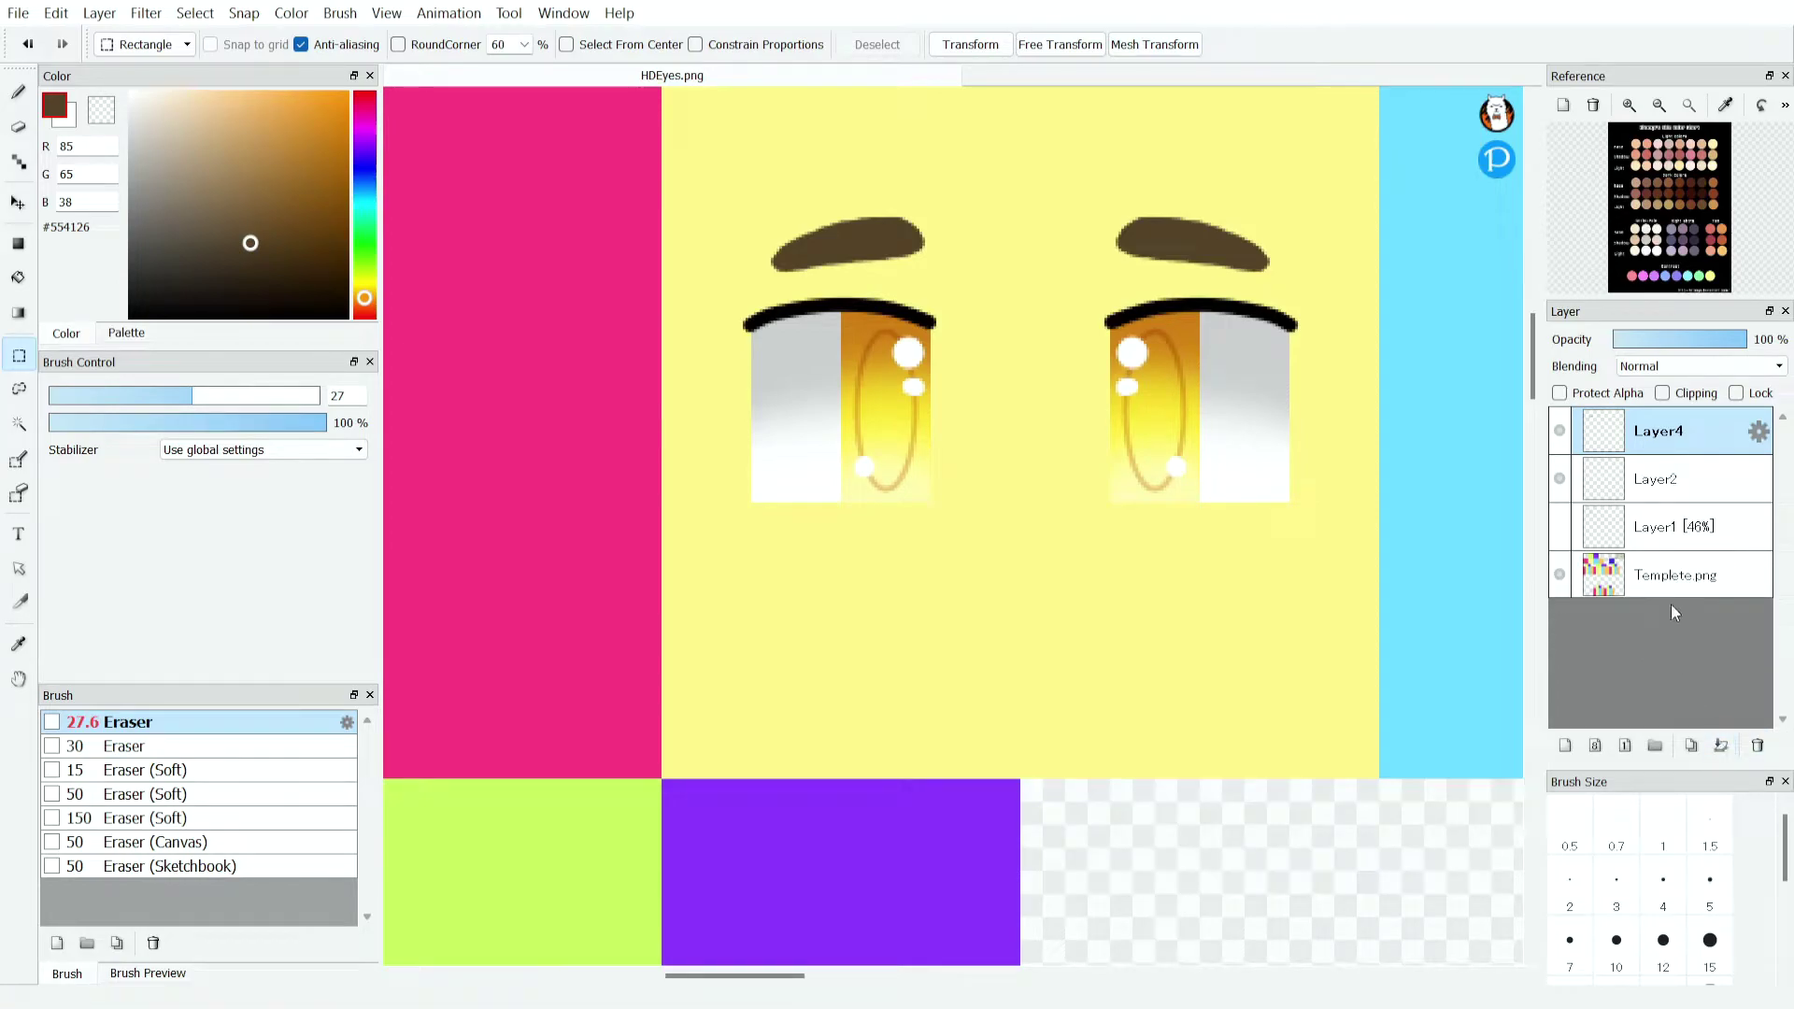
click(1671, 477)
click(1758, 745)
Compare Layer4 with Layer1's older eyes, raising Layer1's opacity to 100%.
scroll(1133, 681, down, 5)
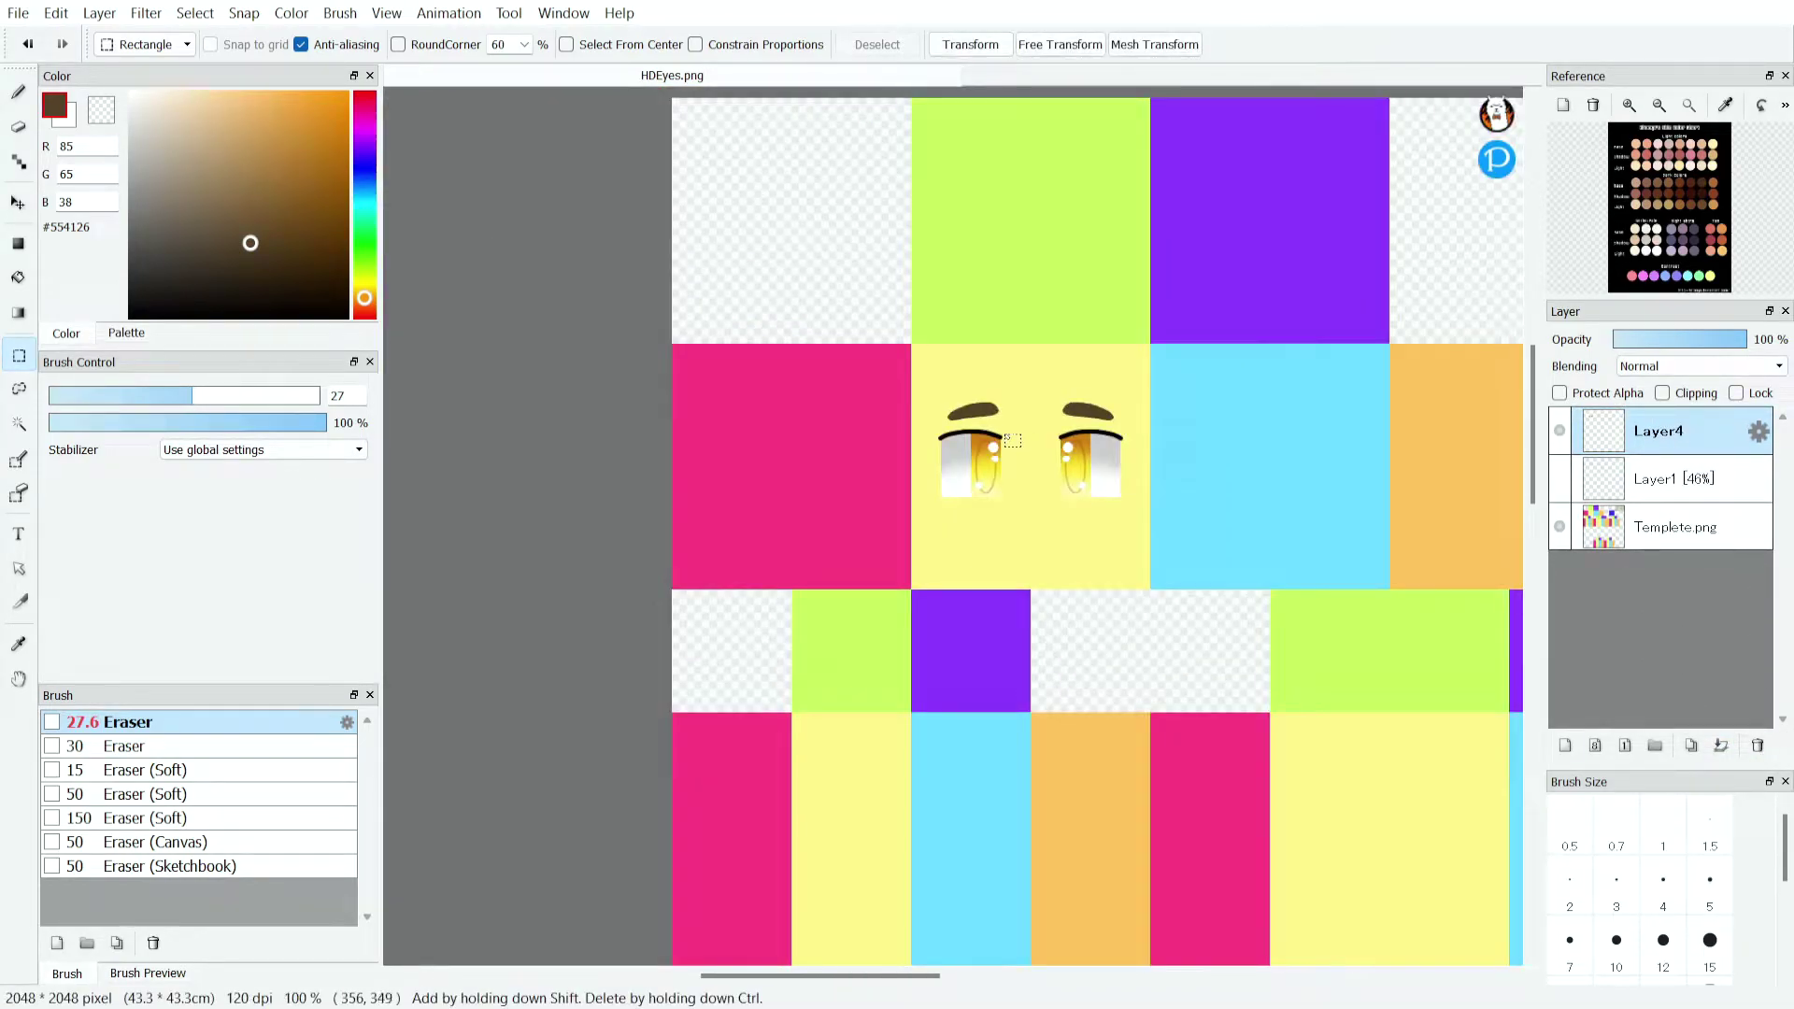
scroll(1028, 455, up, 5)
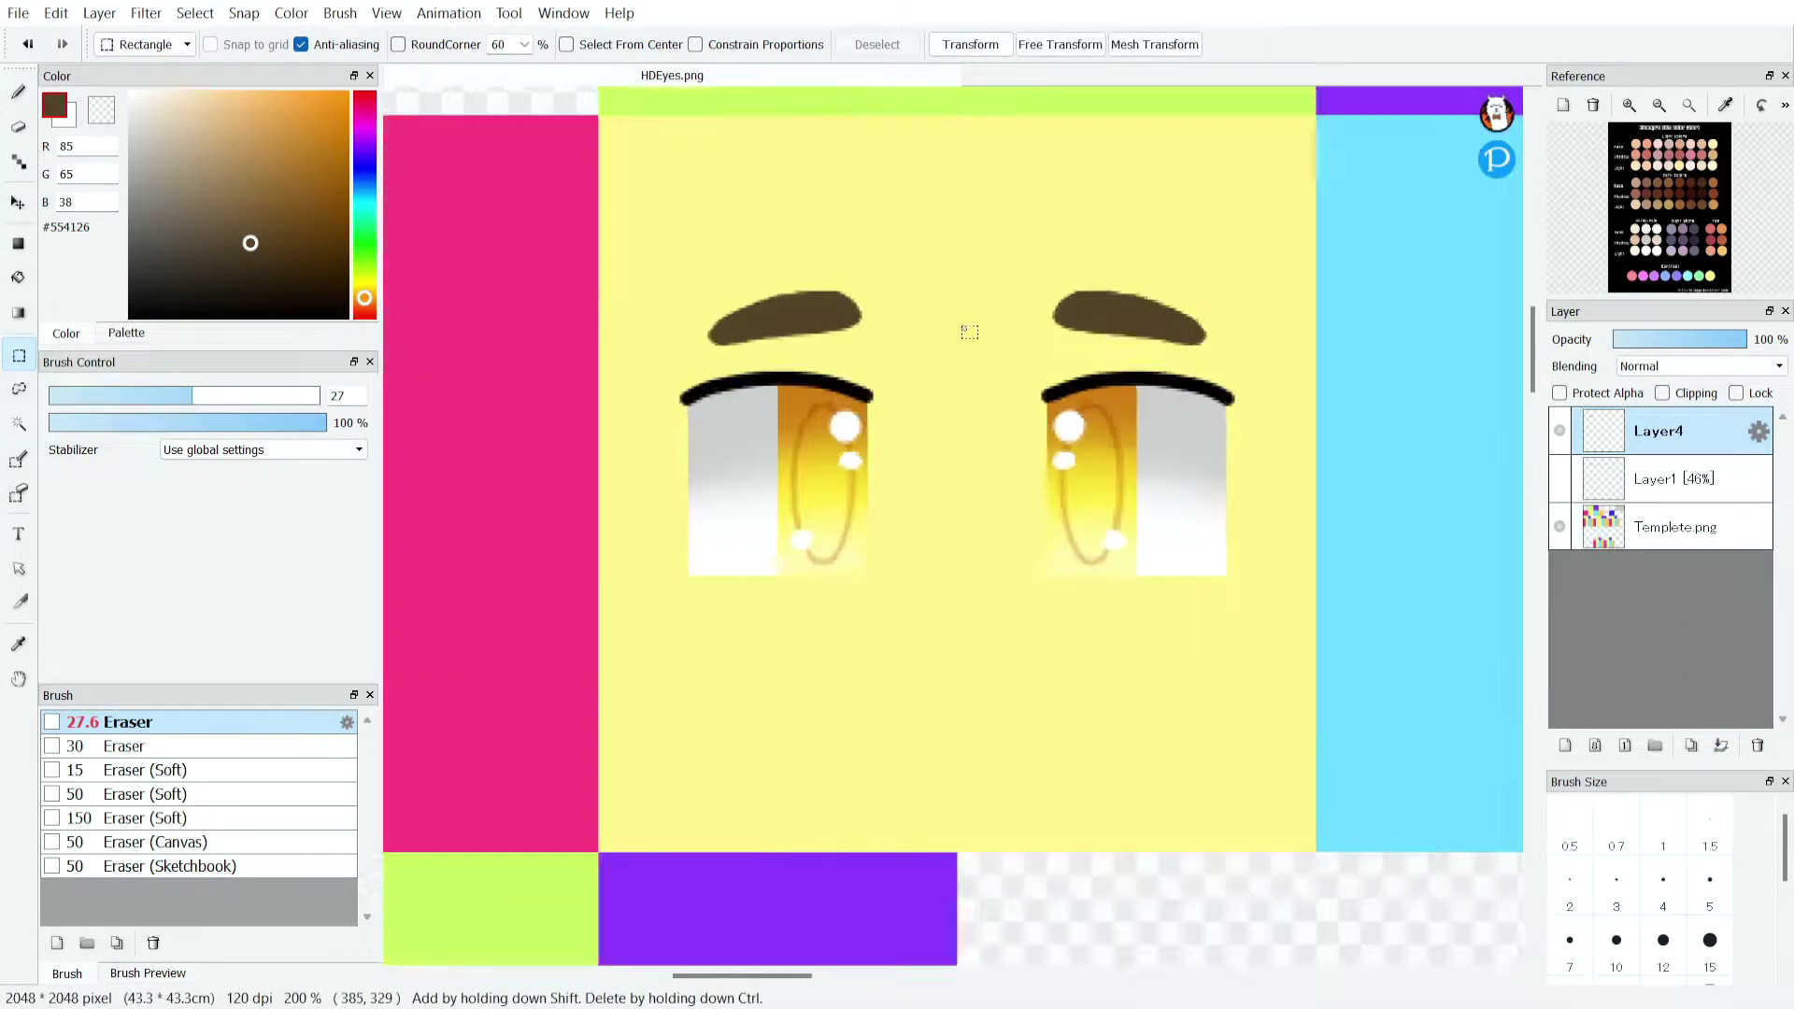
scroll(1063, 367, down, 1)
click(1558, 432)
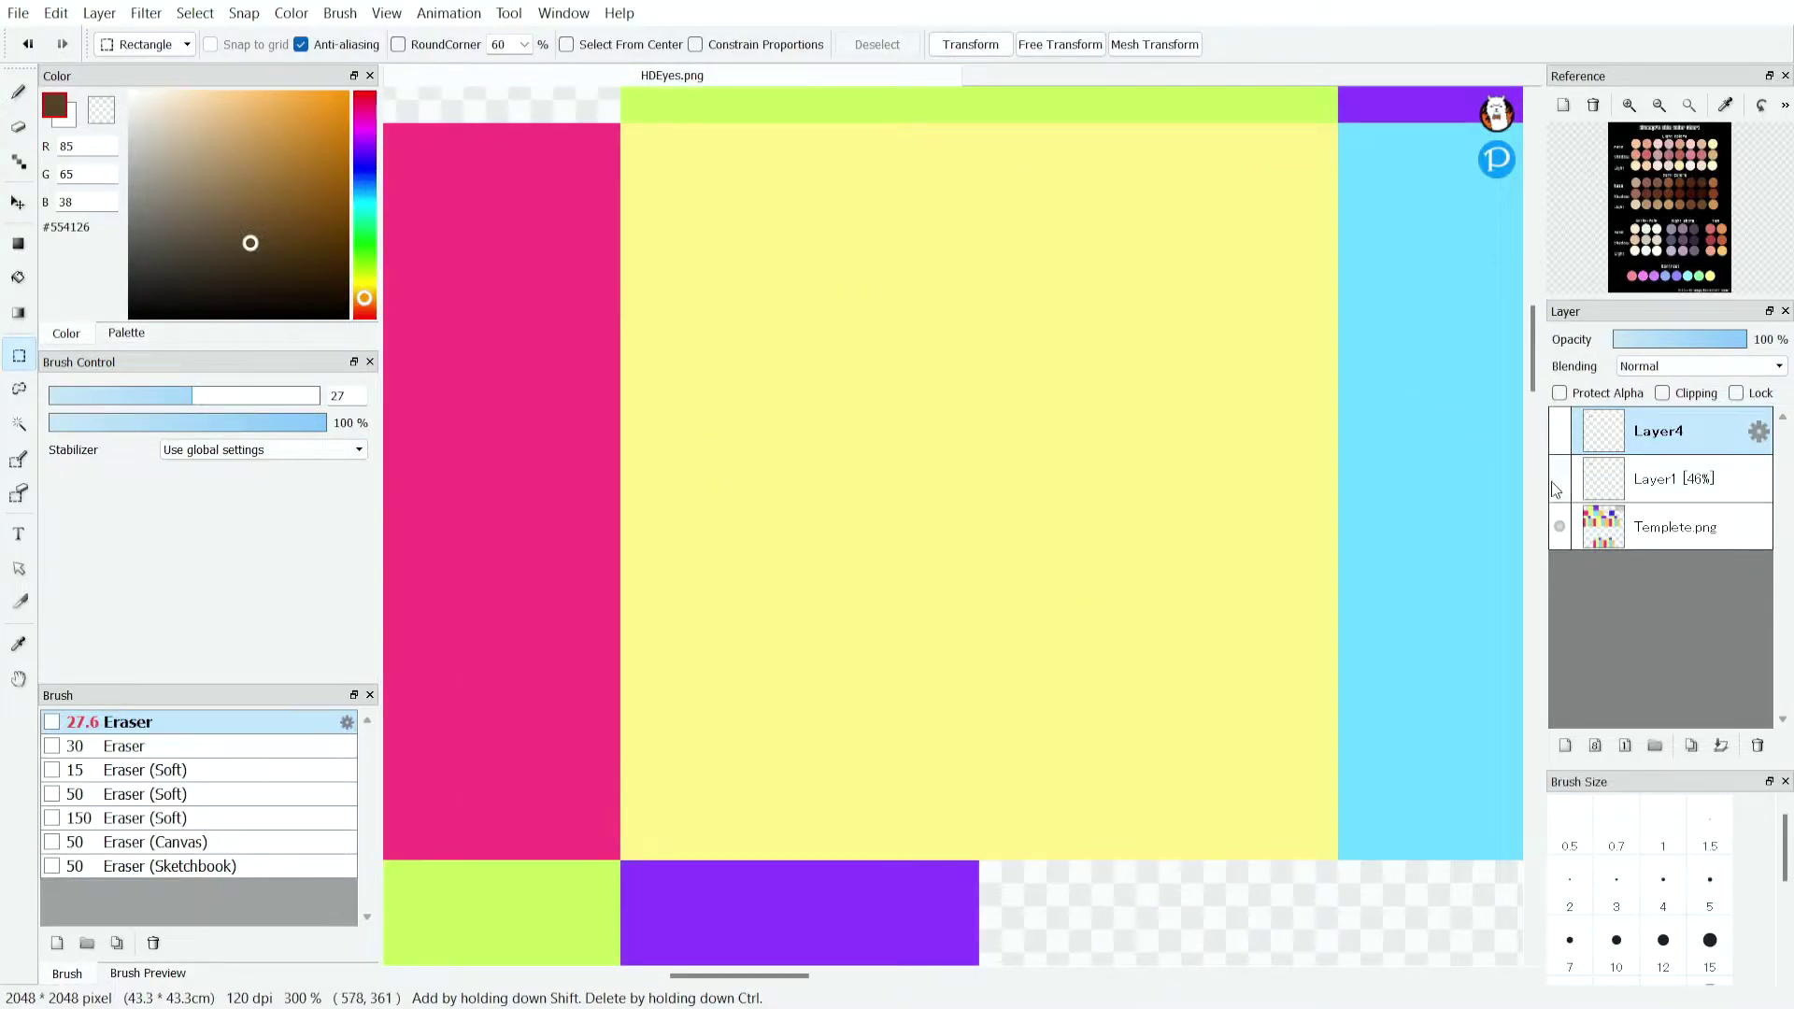
click(1560, 478)
click(1612, 486)
drag(1717, 341, 1770, 350)
click(1559, 431)
click(1658, 431)
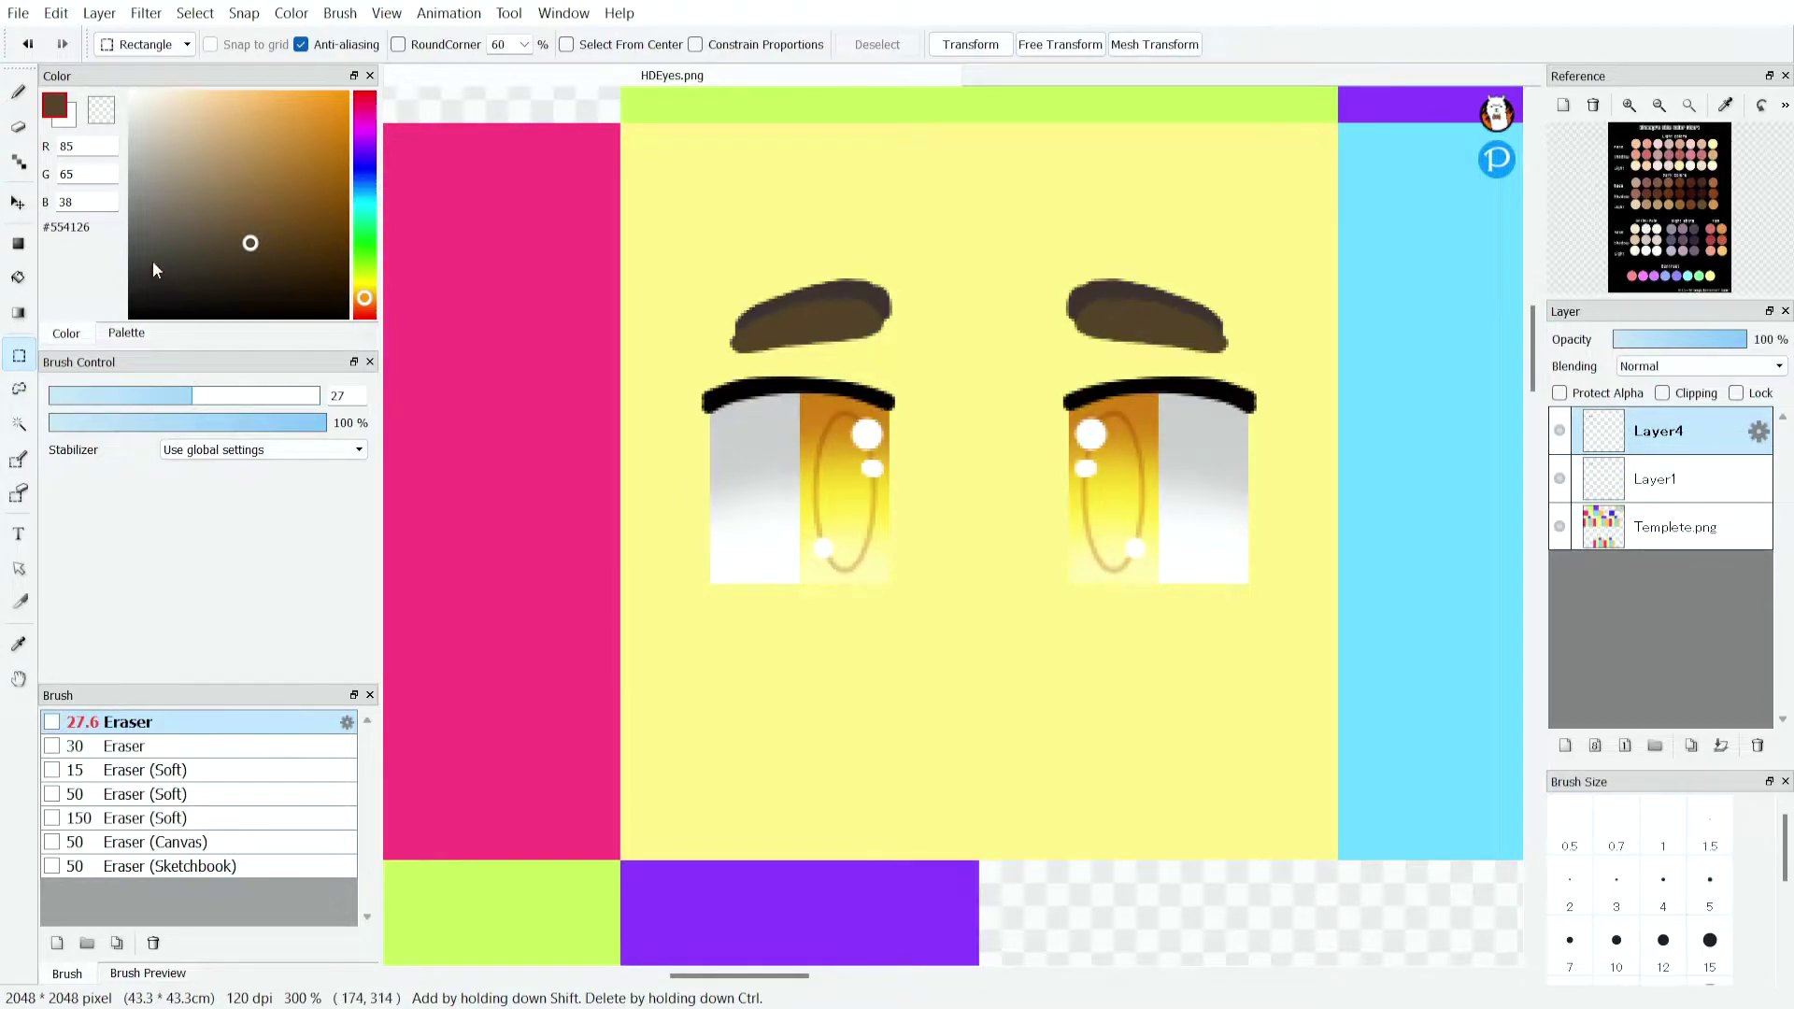
Delete Layer1's older eyes and move the remaining eye pair up onto the face.
click(18, 203)
drag(837, 453, 837, 766)
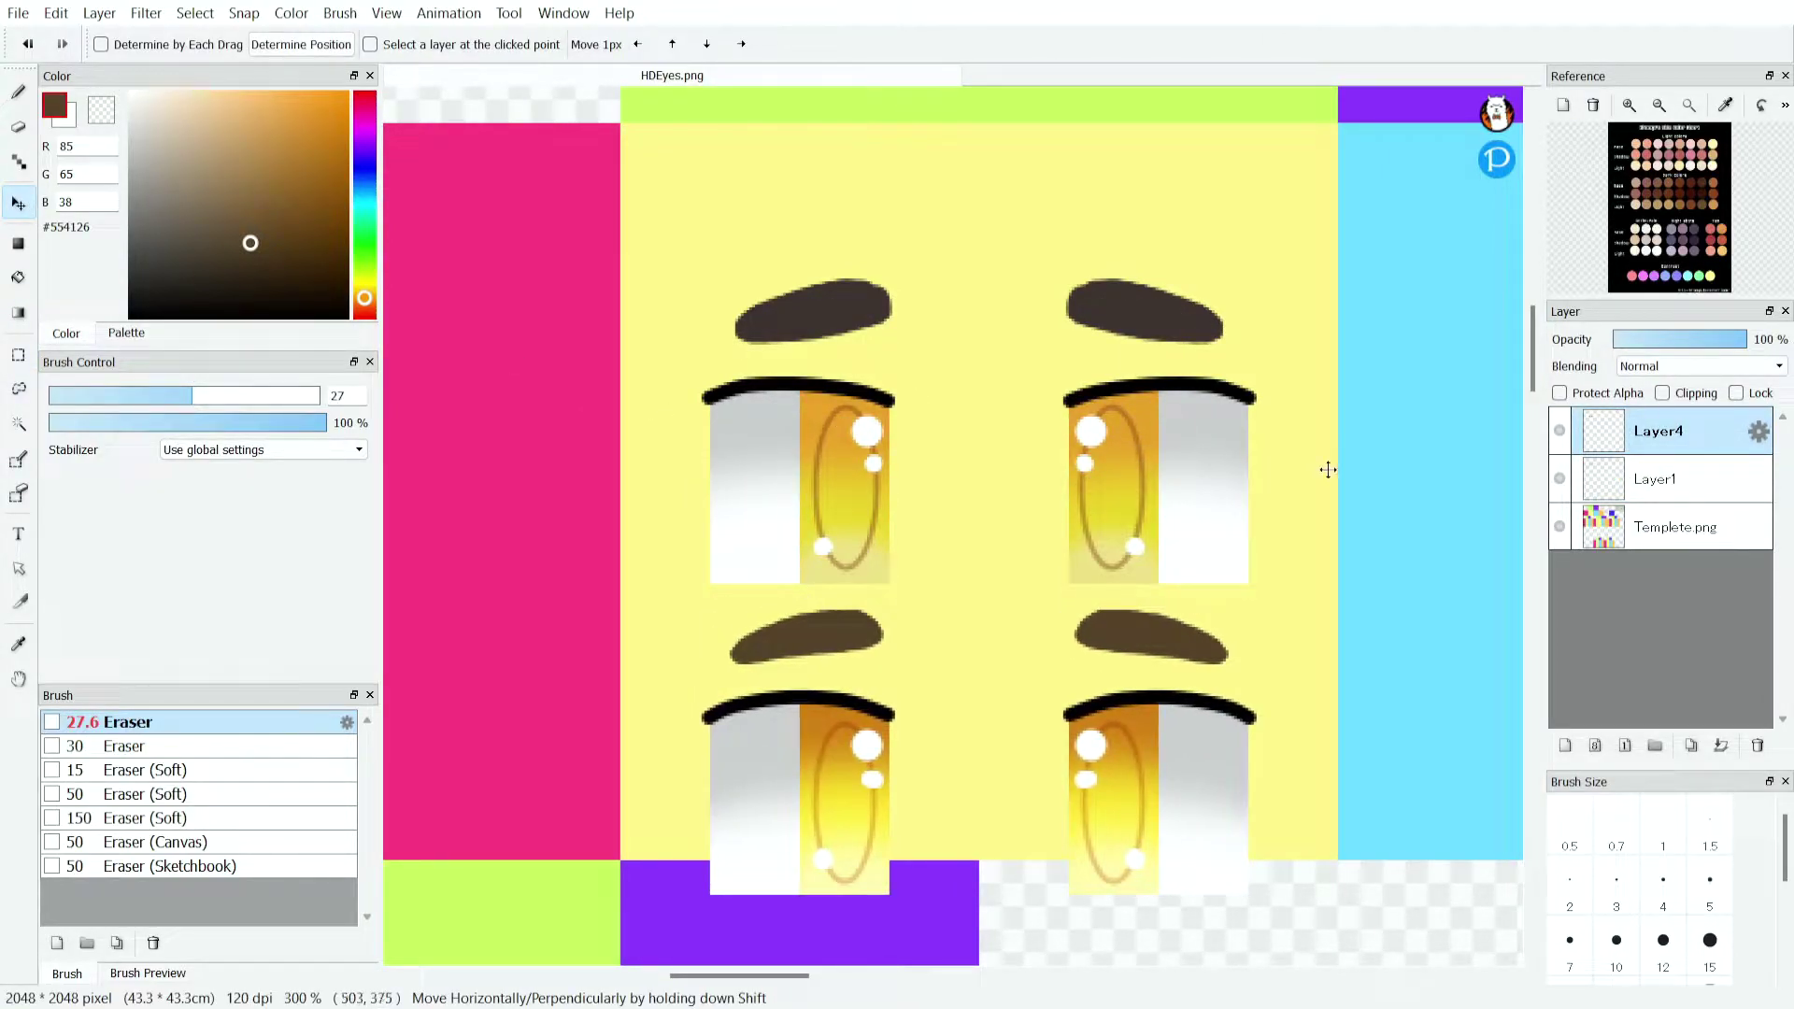
click(1659, 479)
drag(862, 432, 881, 402)
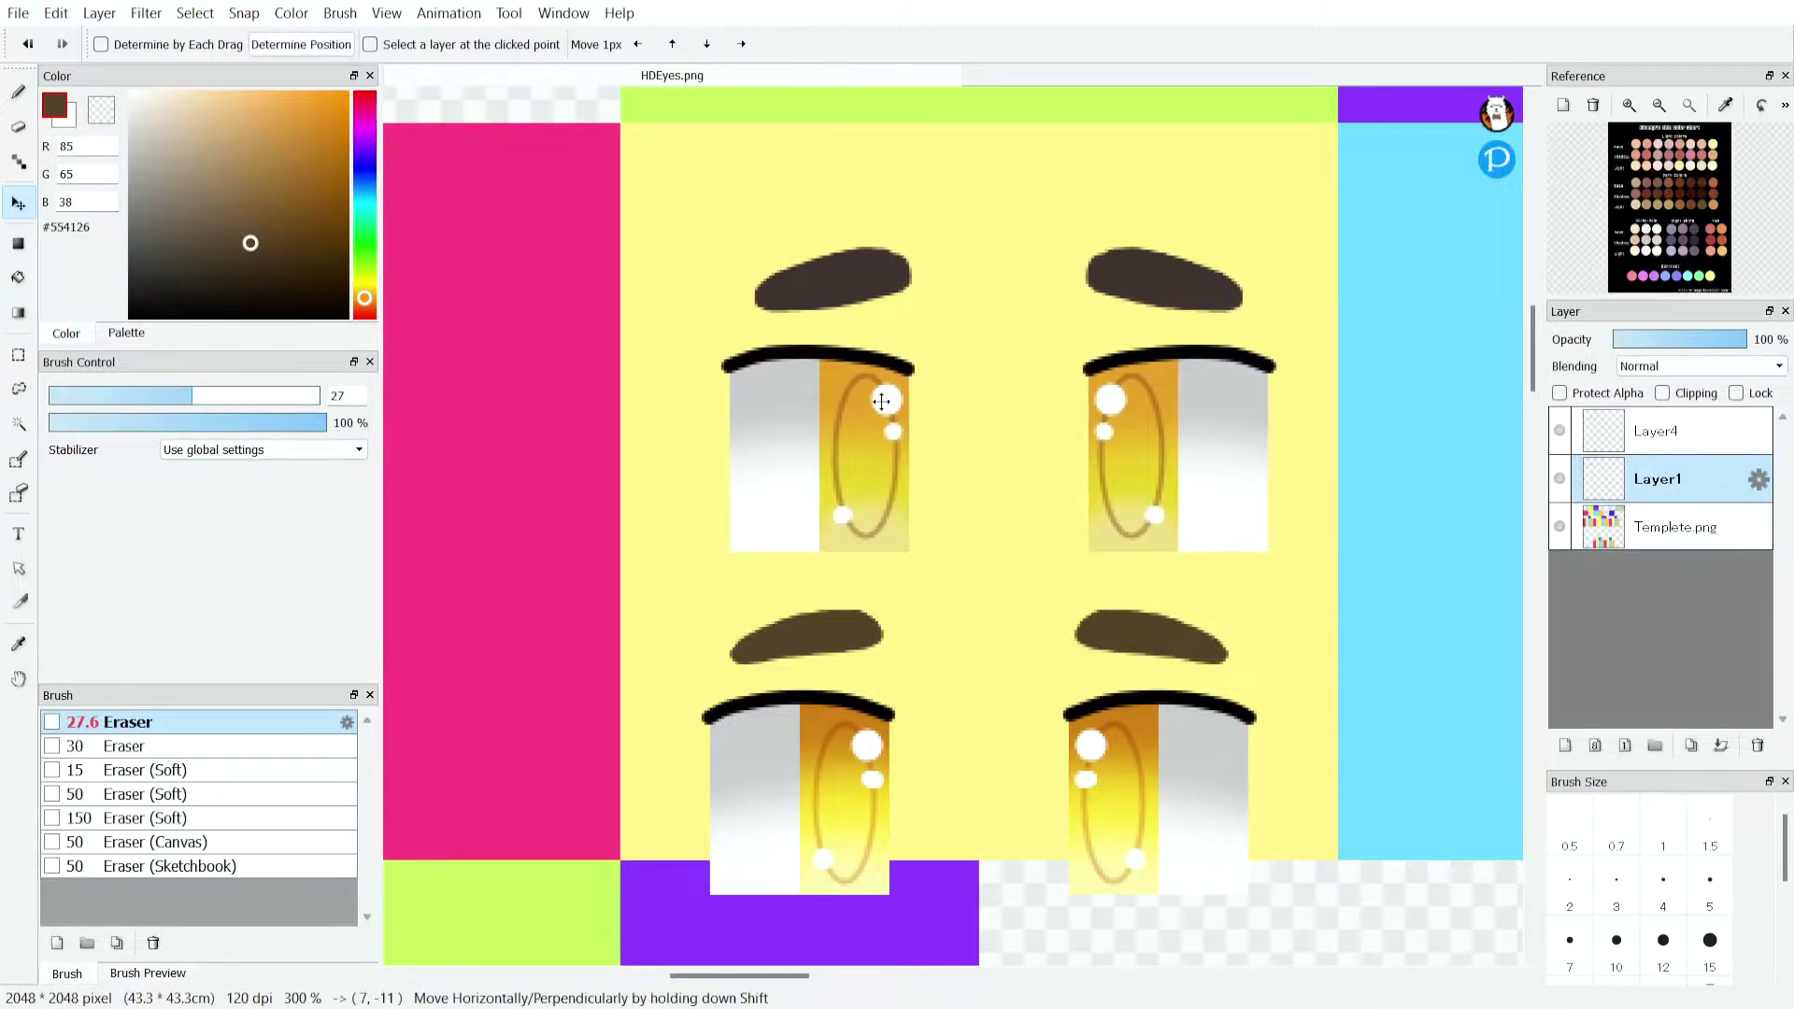
click(1758, 747)
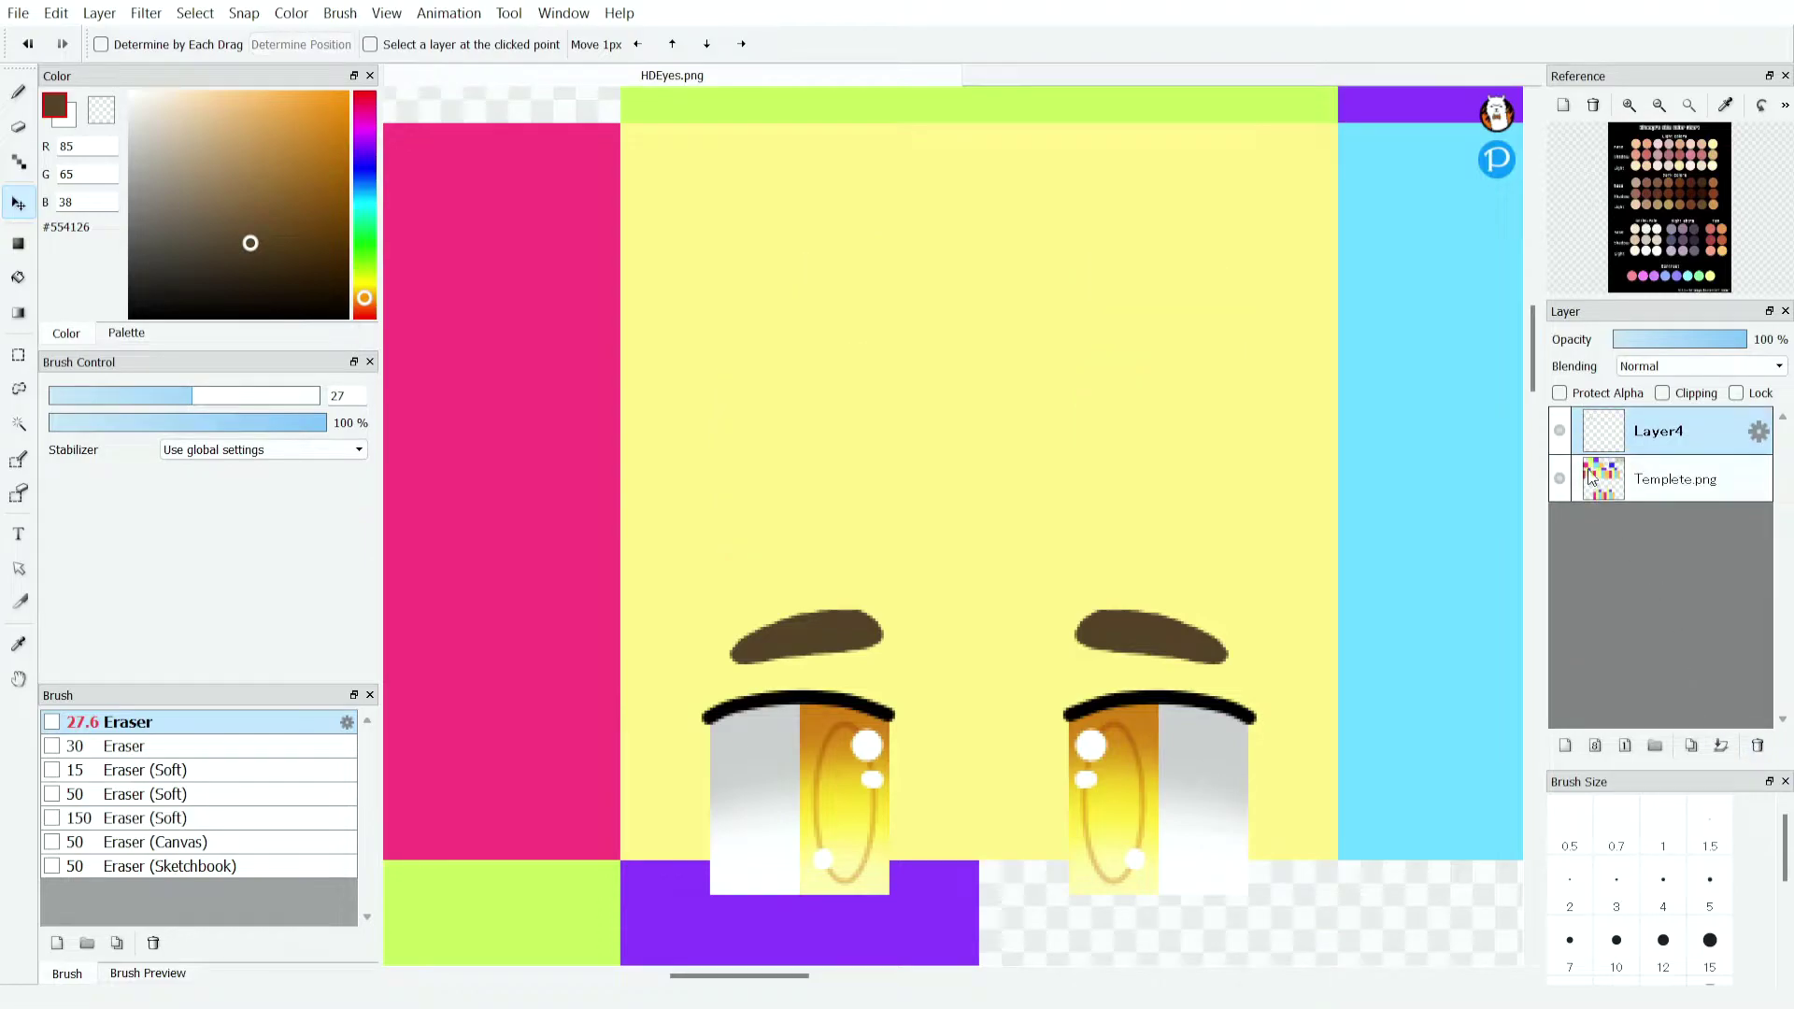
drag(868, 524, 900, 408)
scroll(900, 407, down, 5)
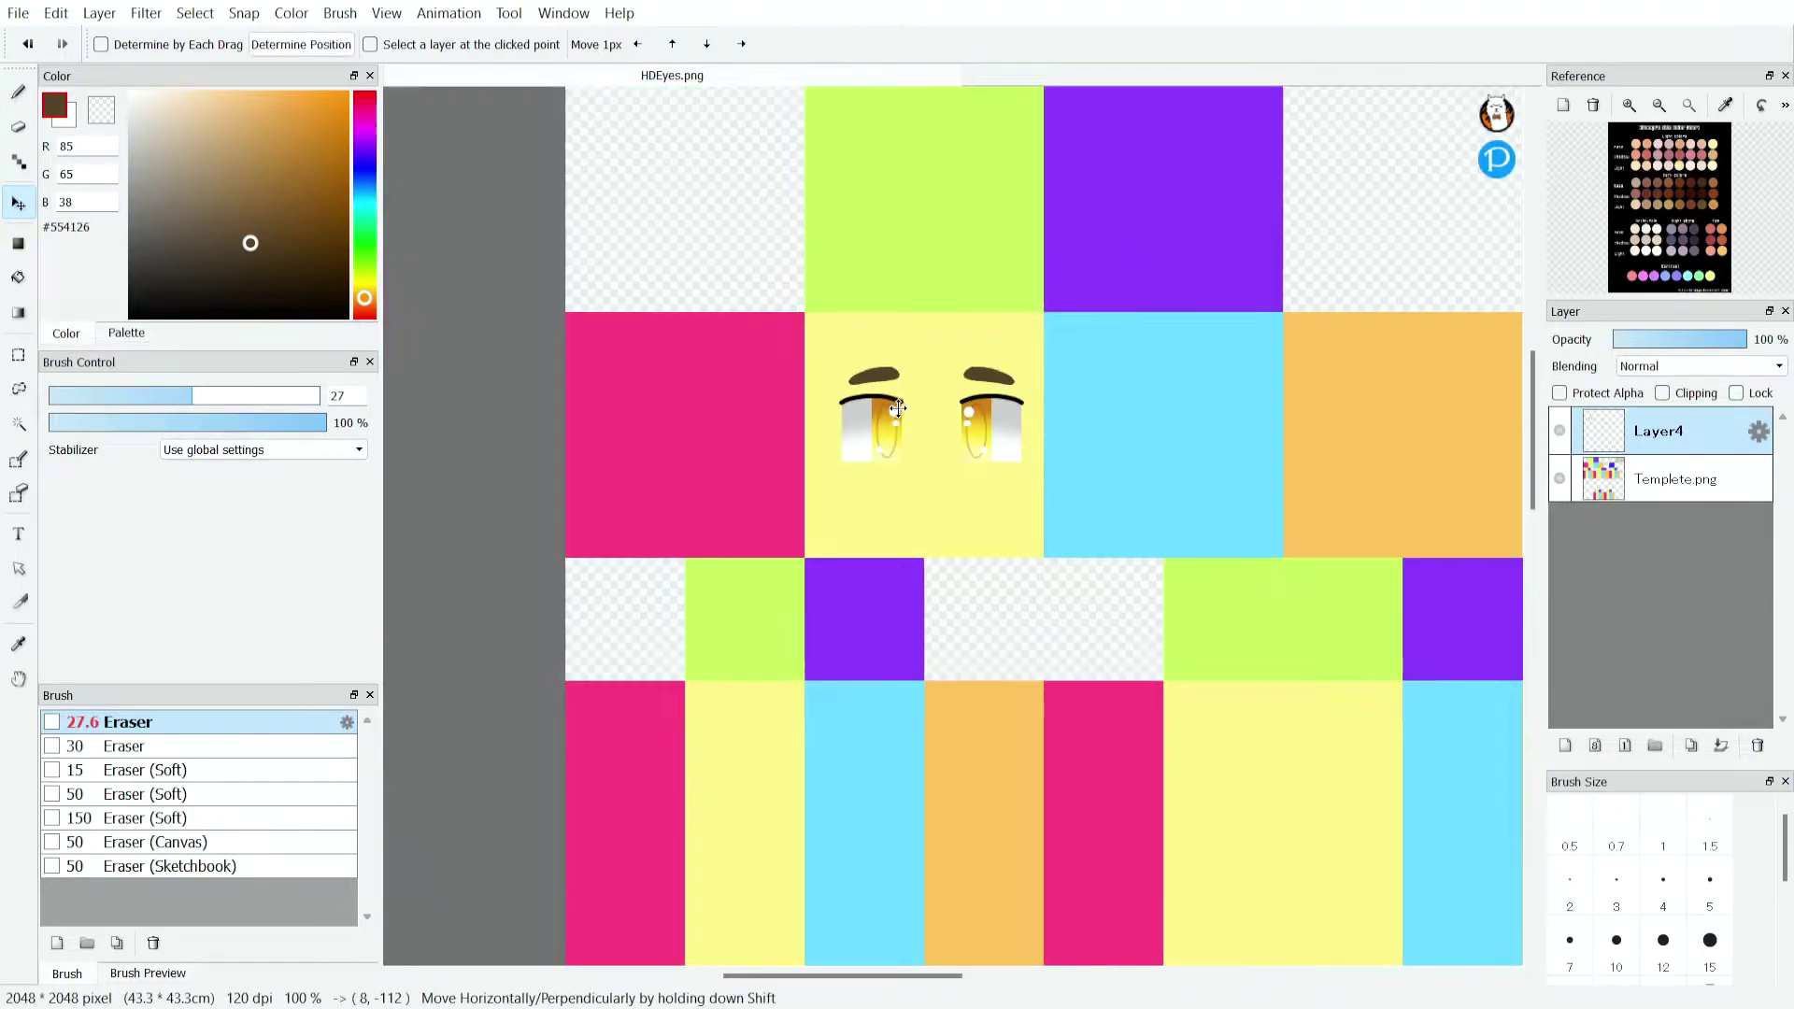
scroll(960, 403, up, 3)
scroll(948, 382, up, 3)
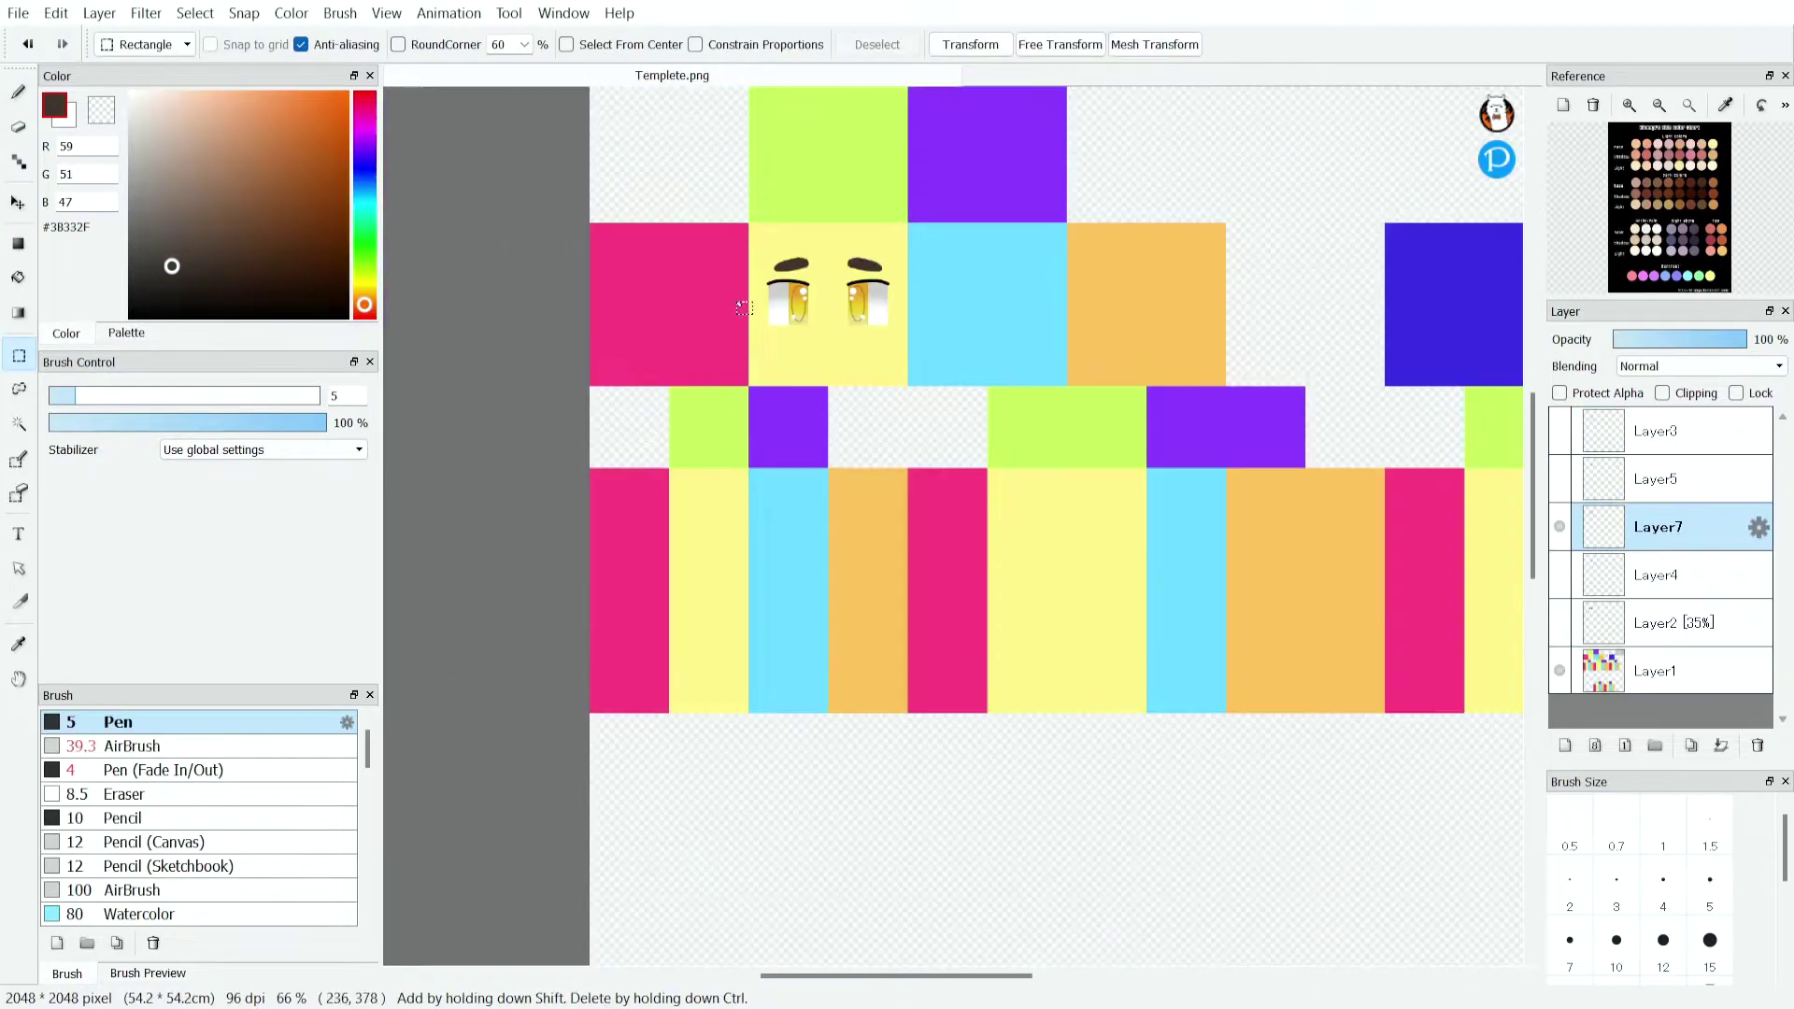
scroll(927, 378, up, 5)
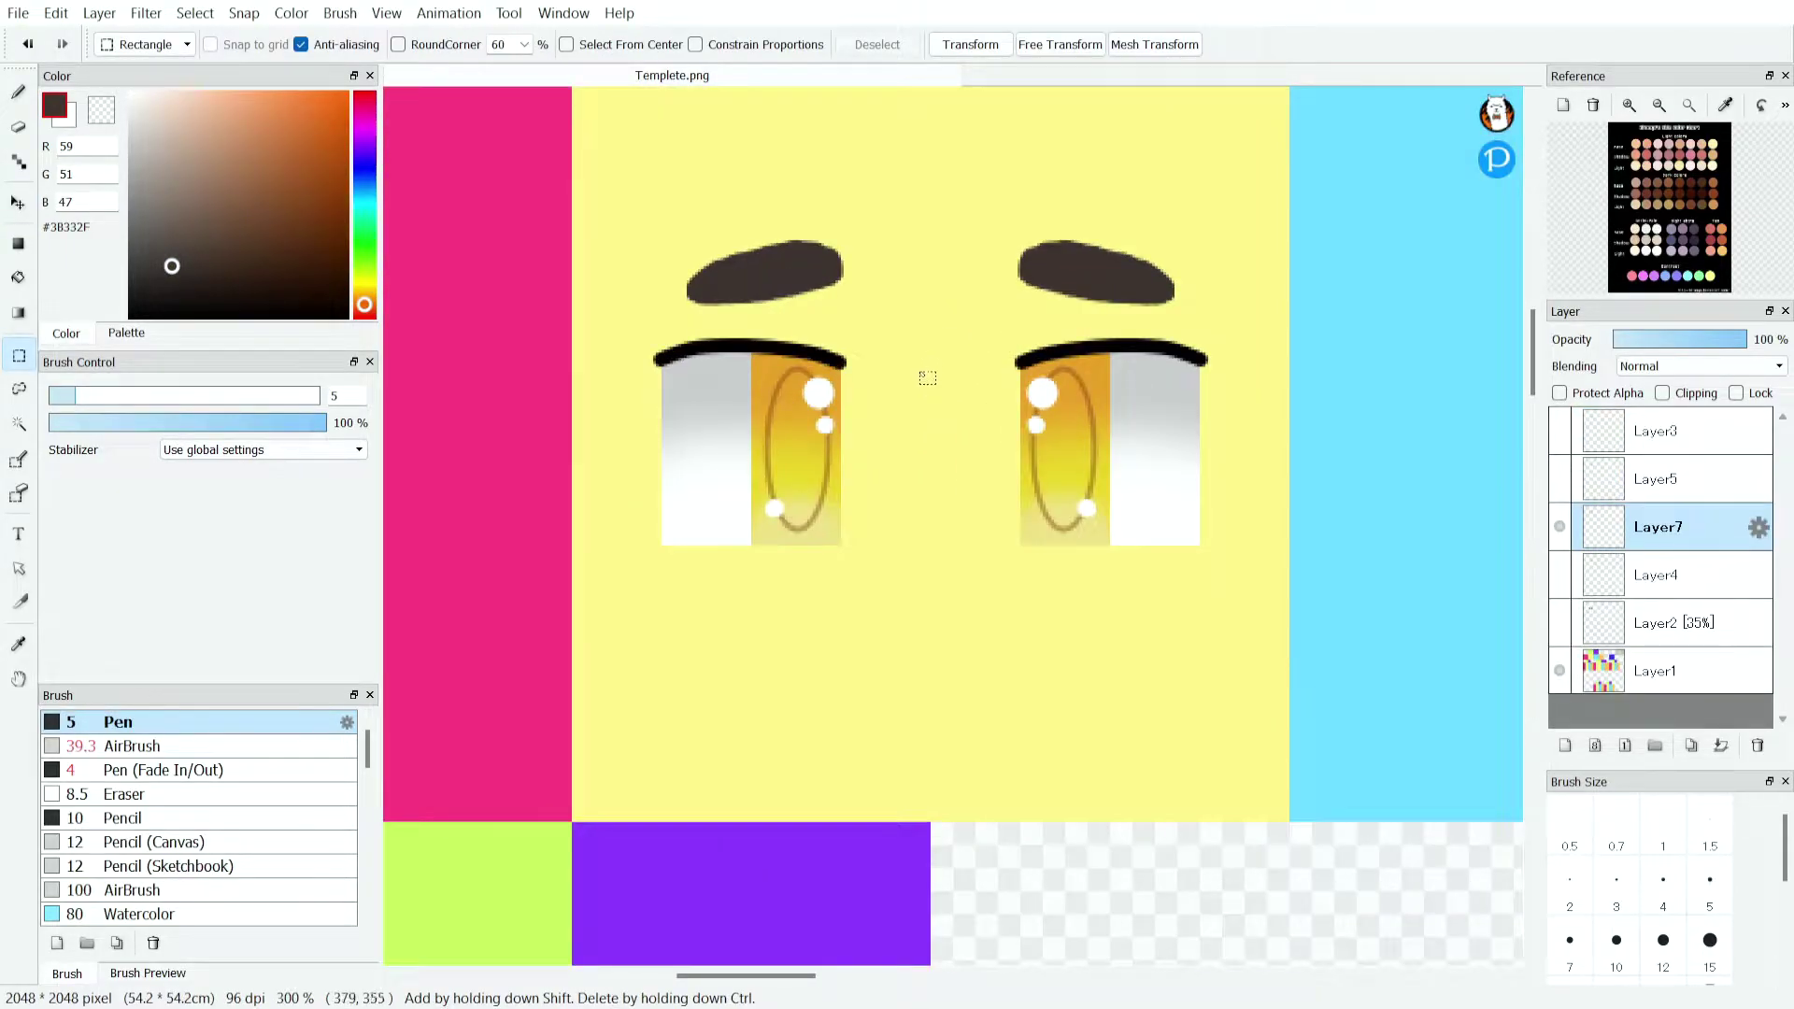
Fade Layer7's eyes to 45% opacity and show Layer5's red eye.
scroll(927, 378, down, 1)
click(1690, 346)
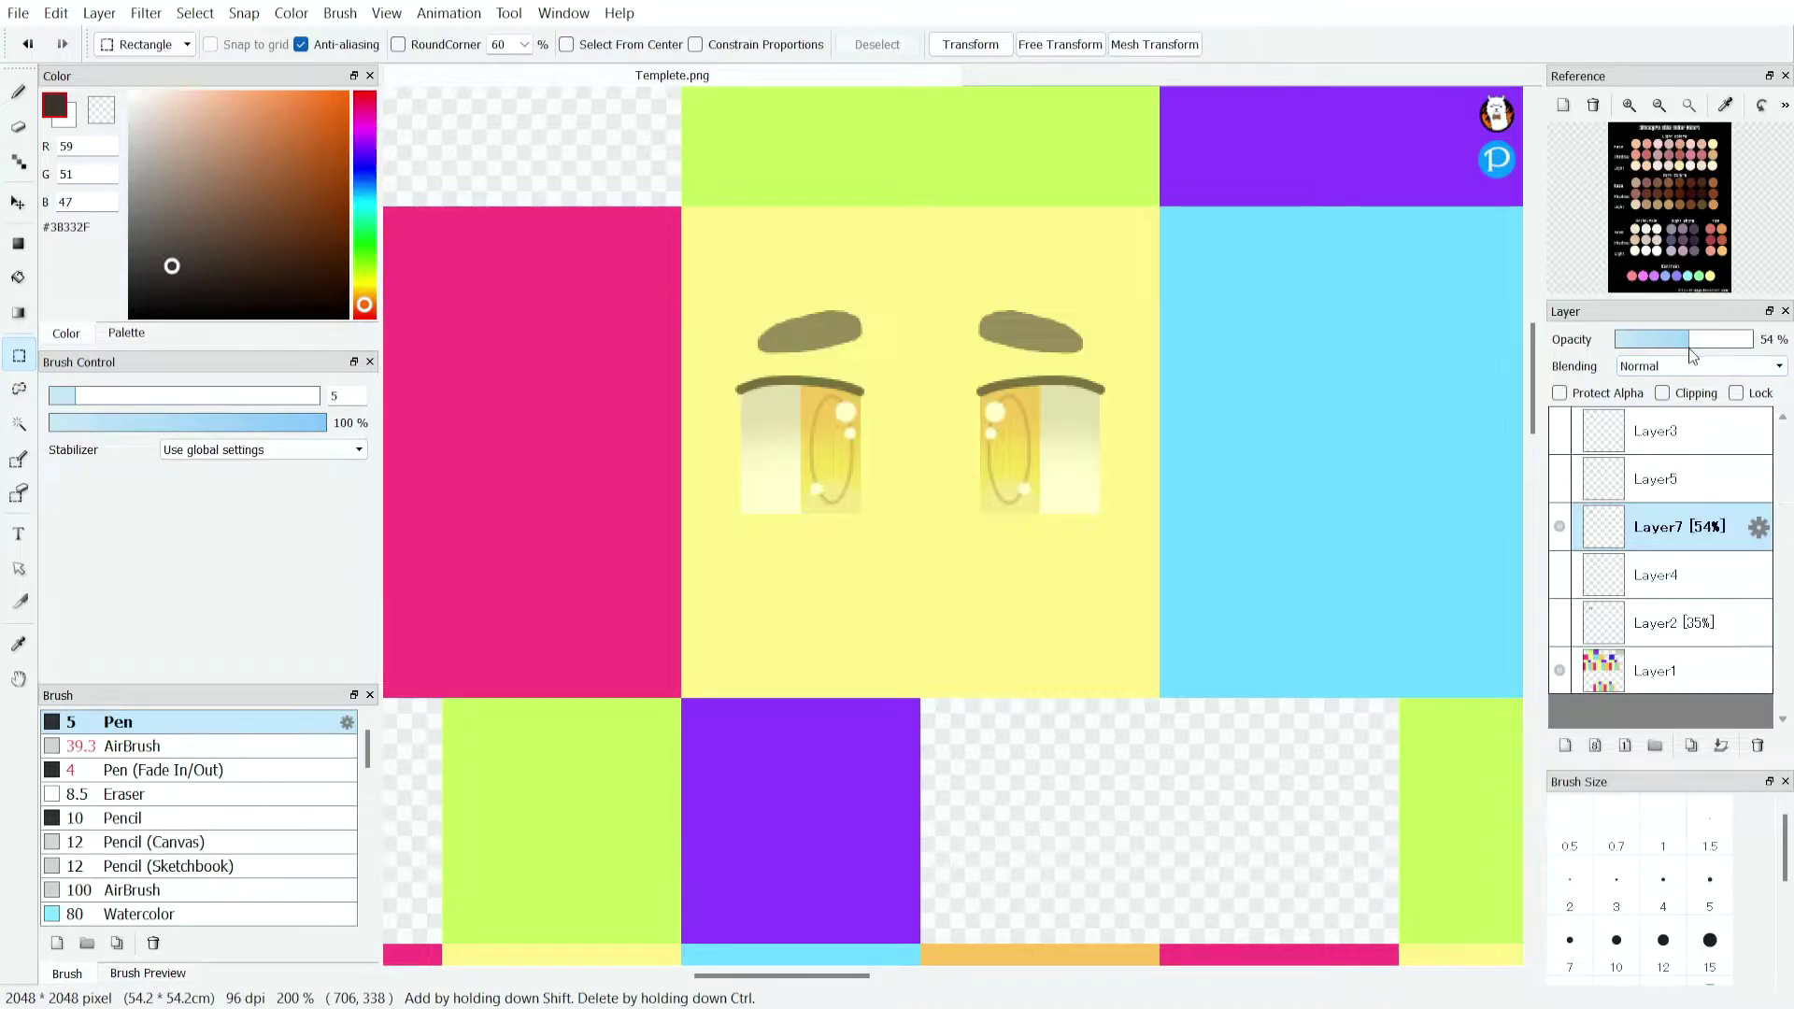
click(1679, 342)
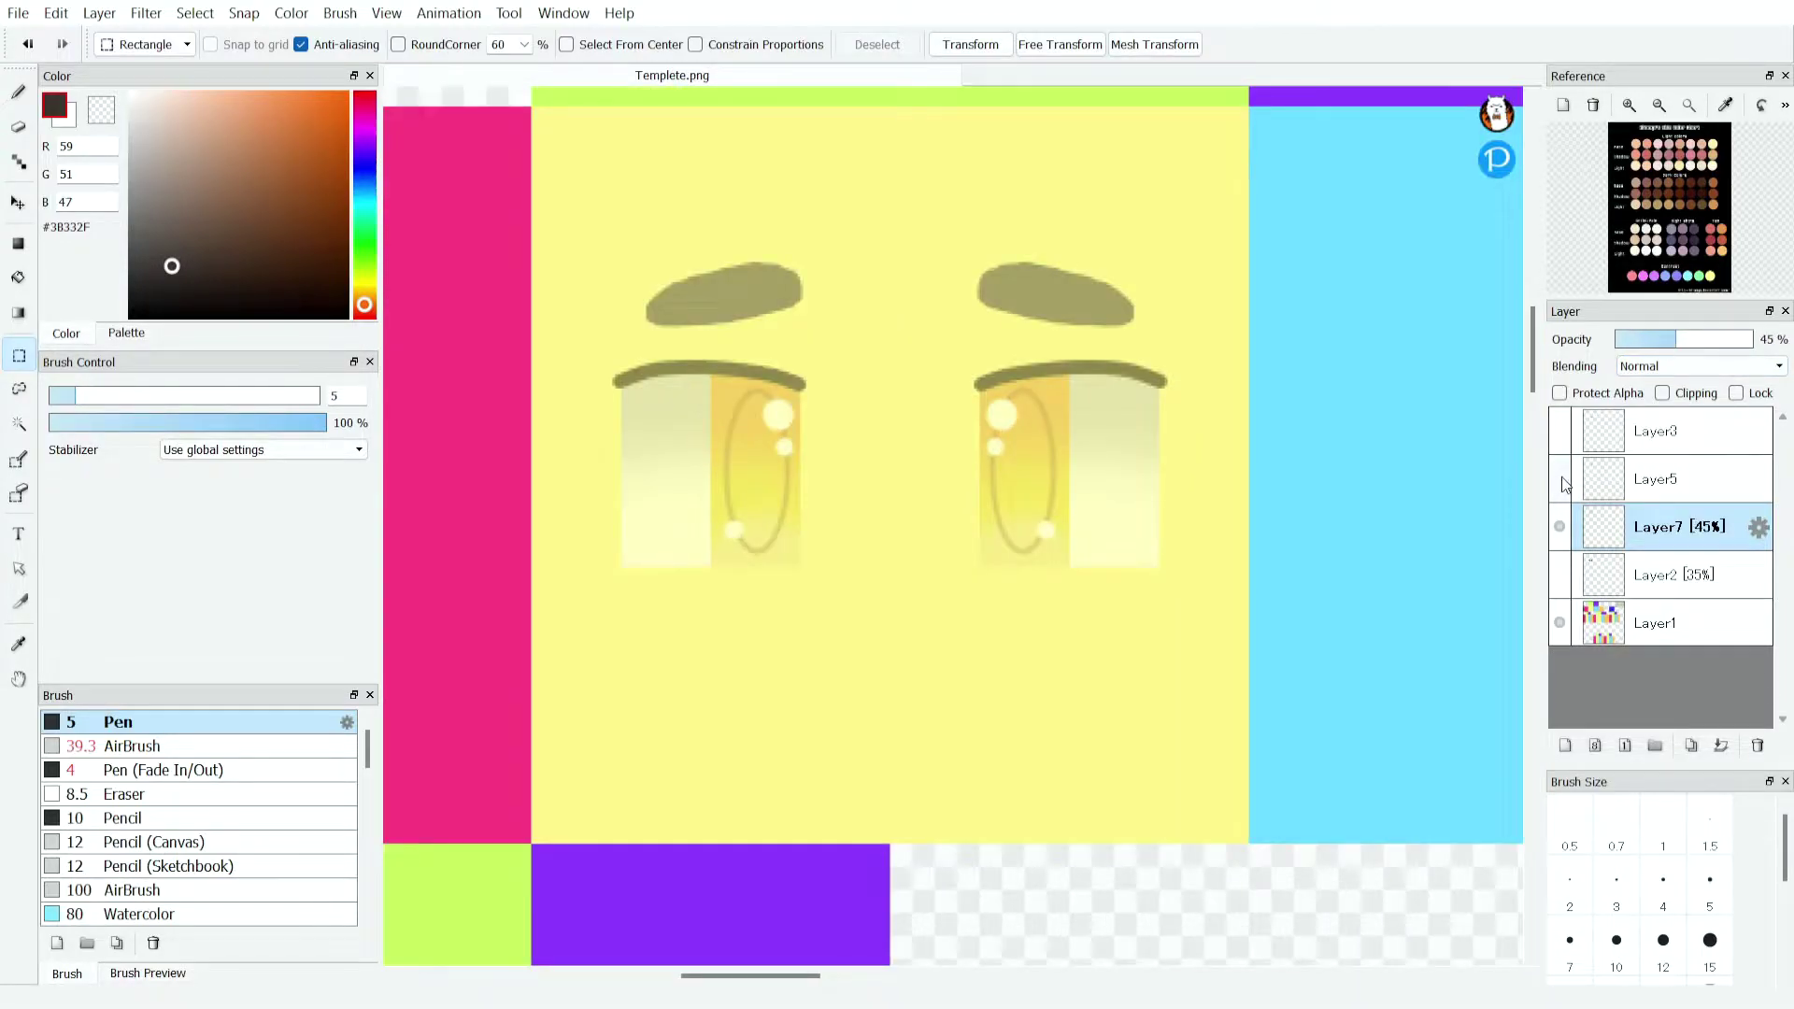
click(1561, 481)
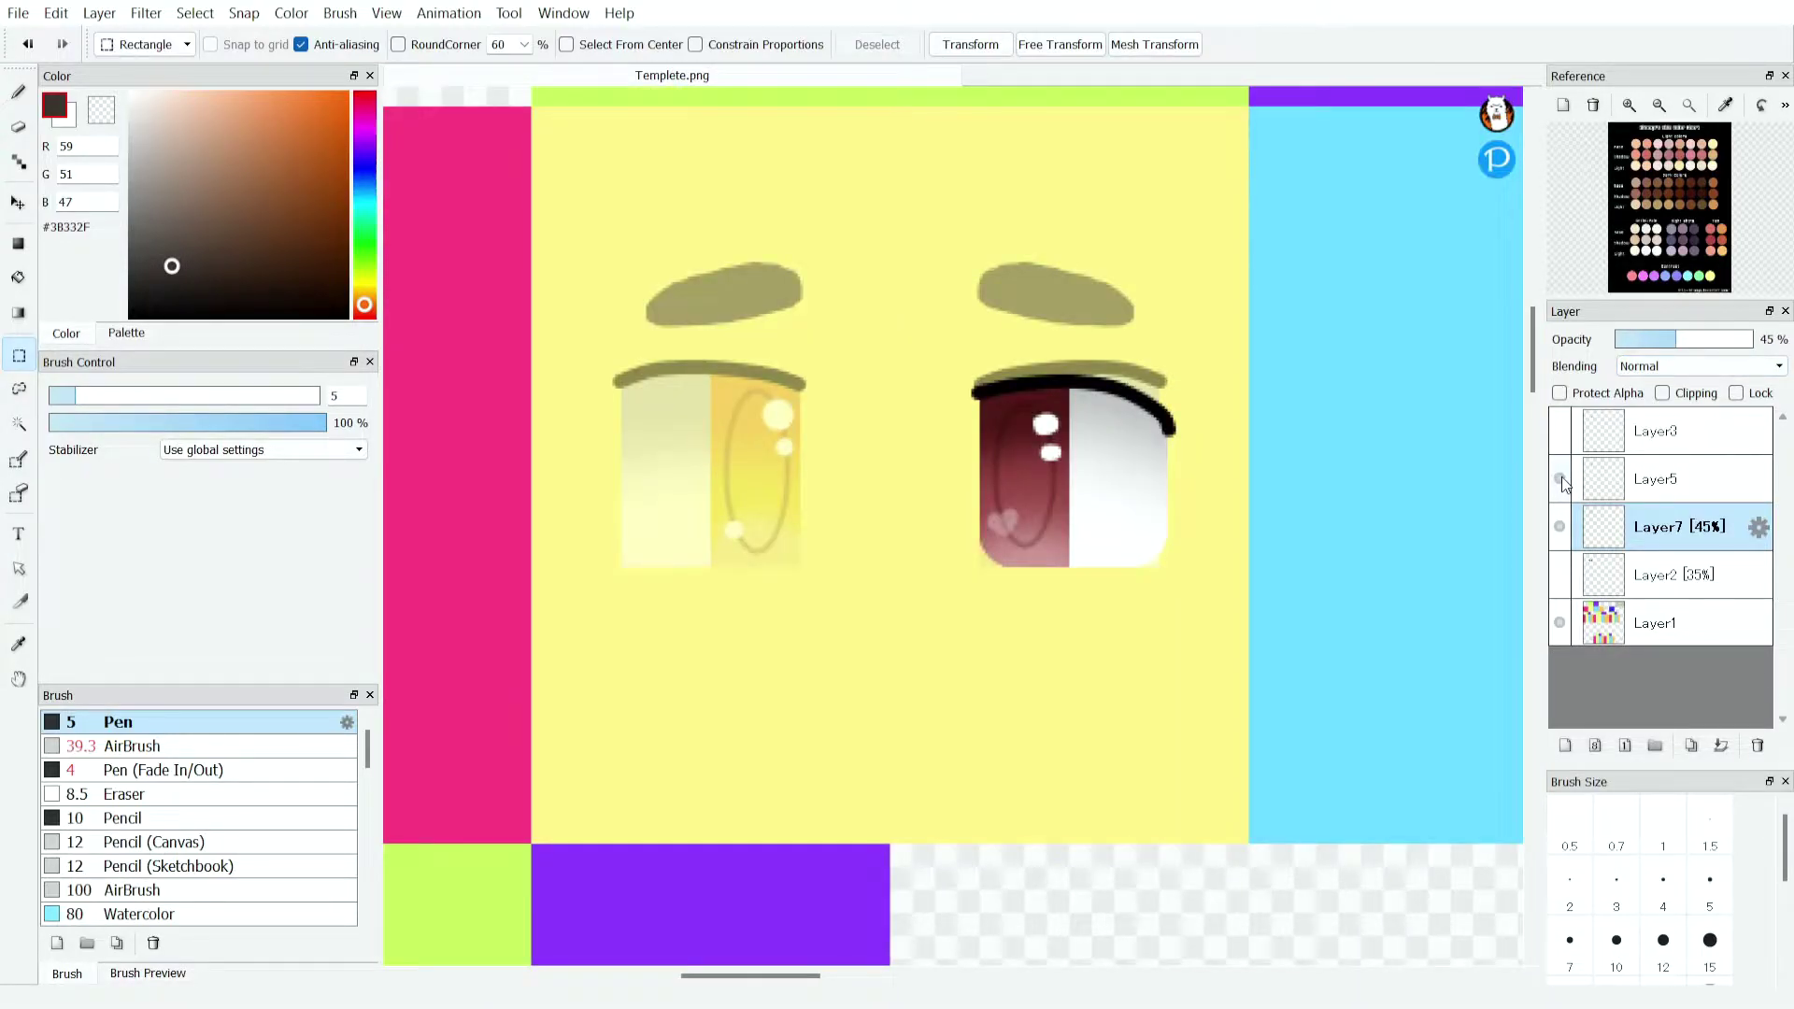
click(1561, 480)
click(1561, 480)
Draw a curved black lash line over the left eye and nudge it into place.
scroll(1057, 484, up, 3)
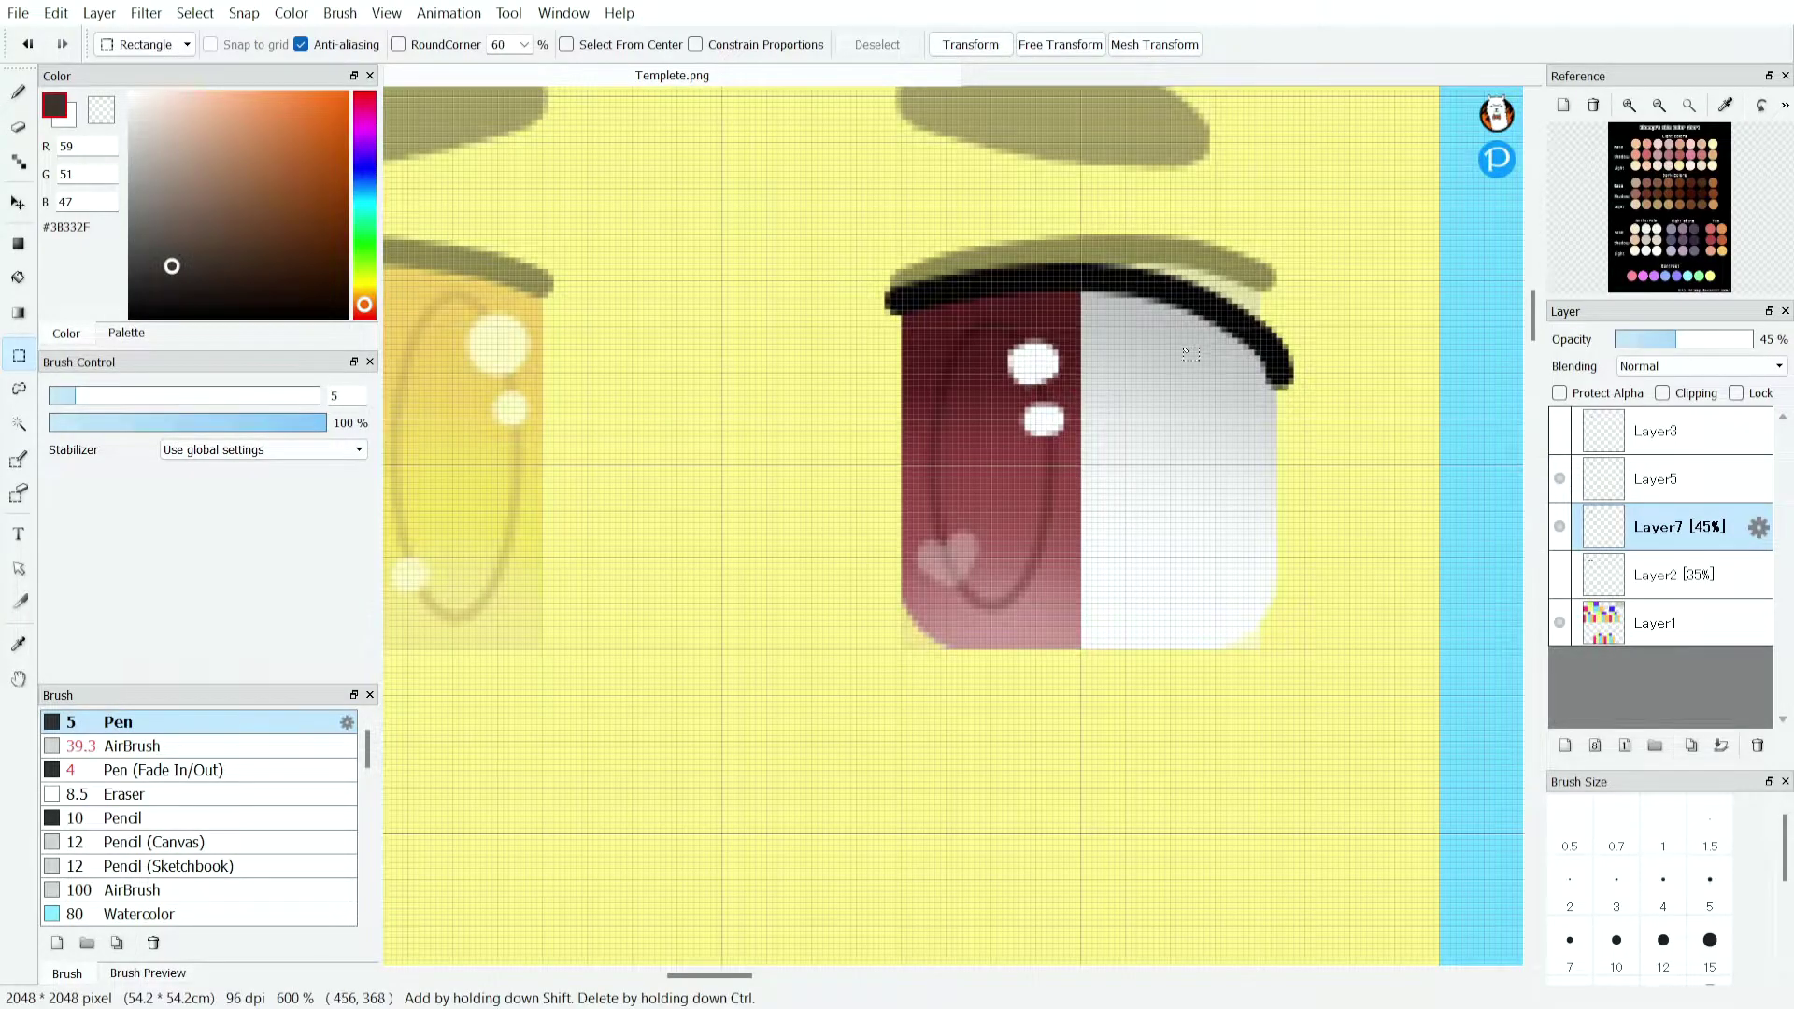
scroll(1190, 353, down, 3)
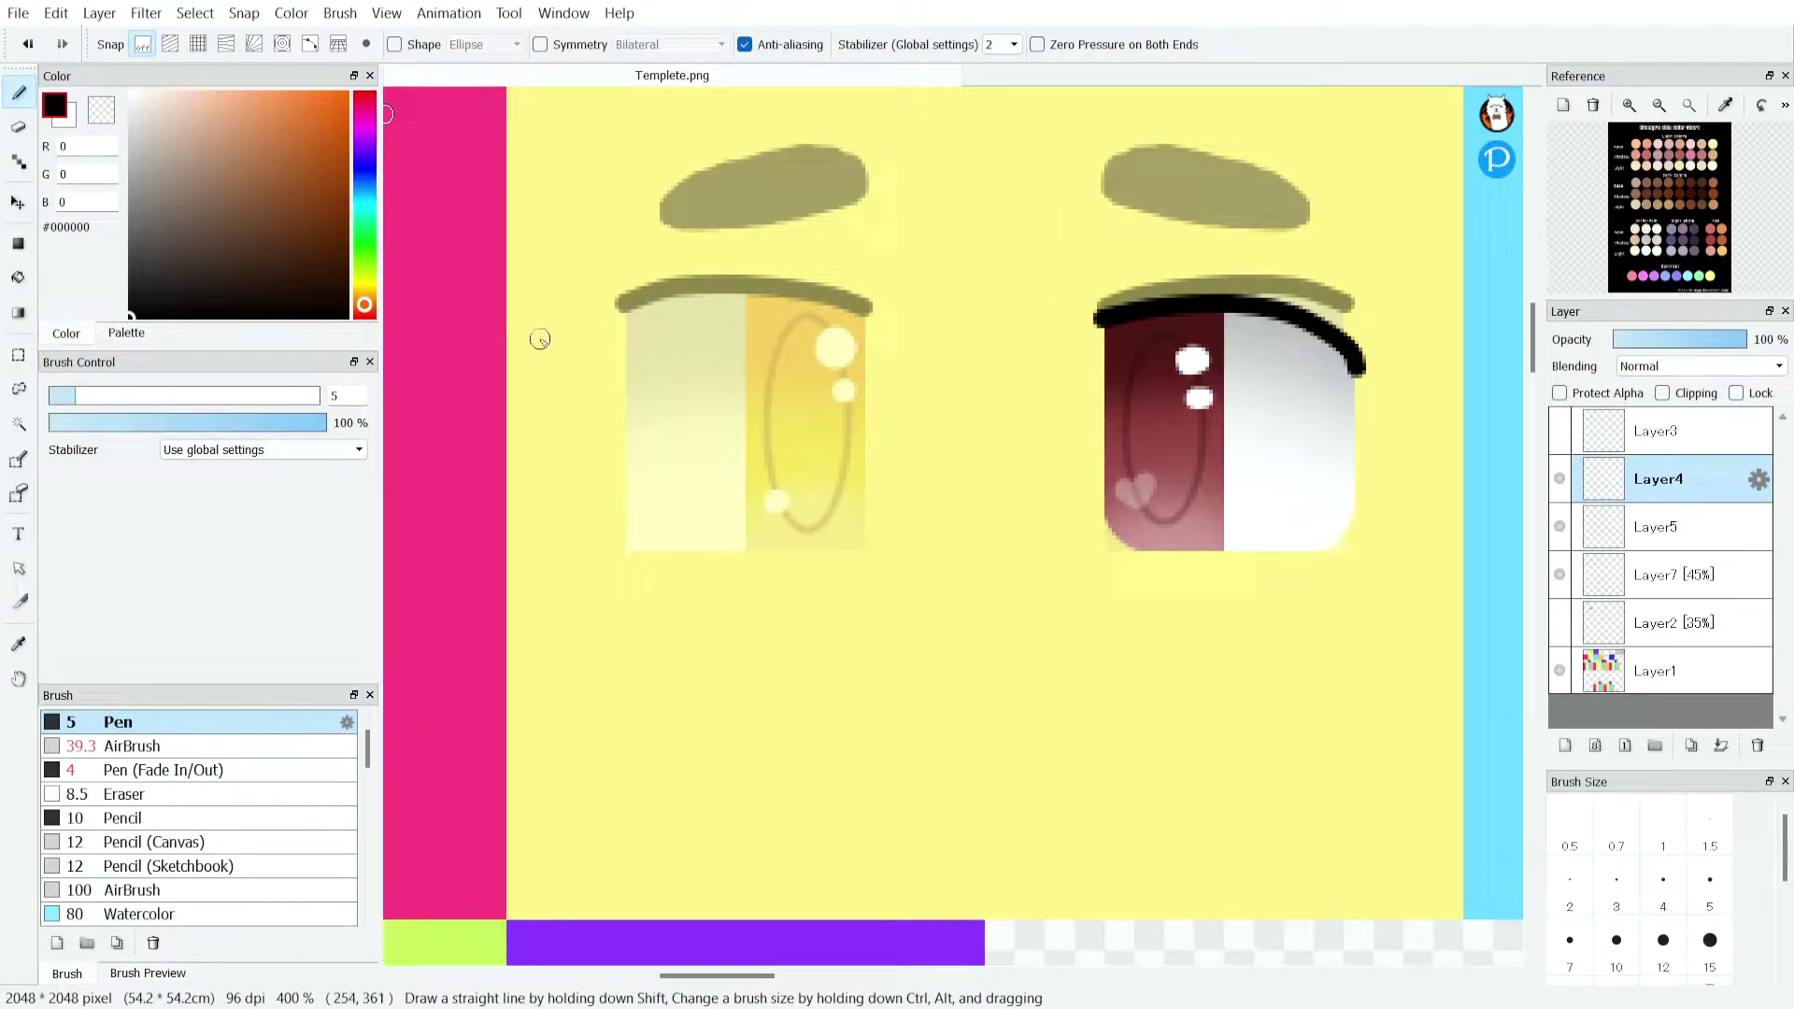
scroll(544, 342, up, 1)
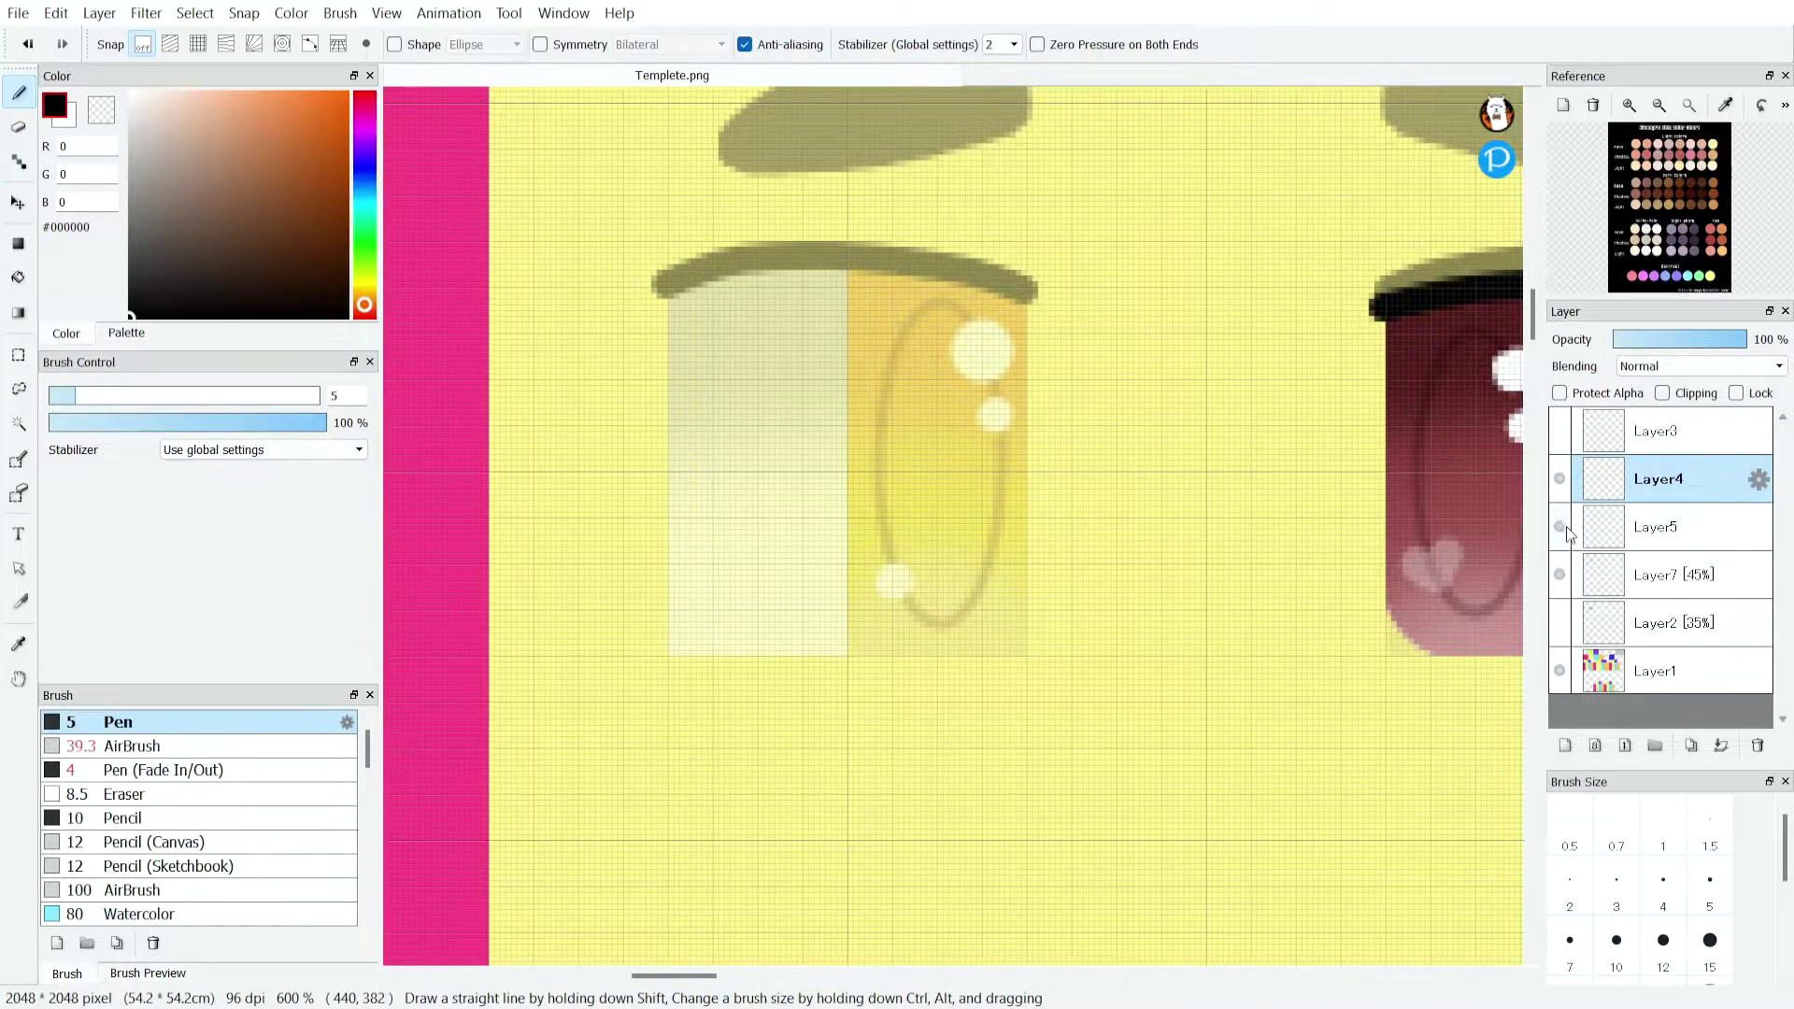
scroll(988, 300, up, 1)
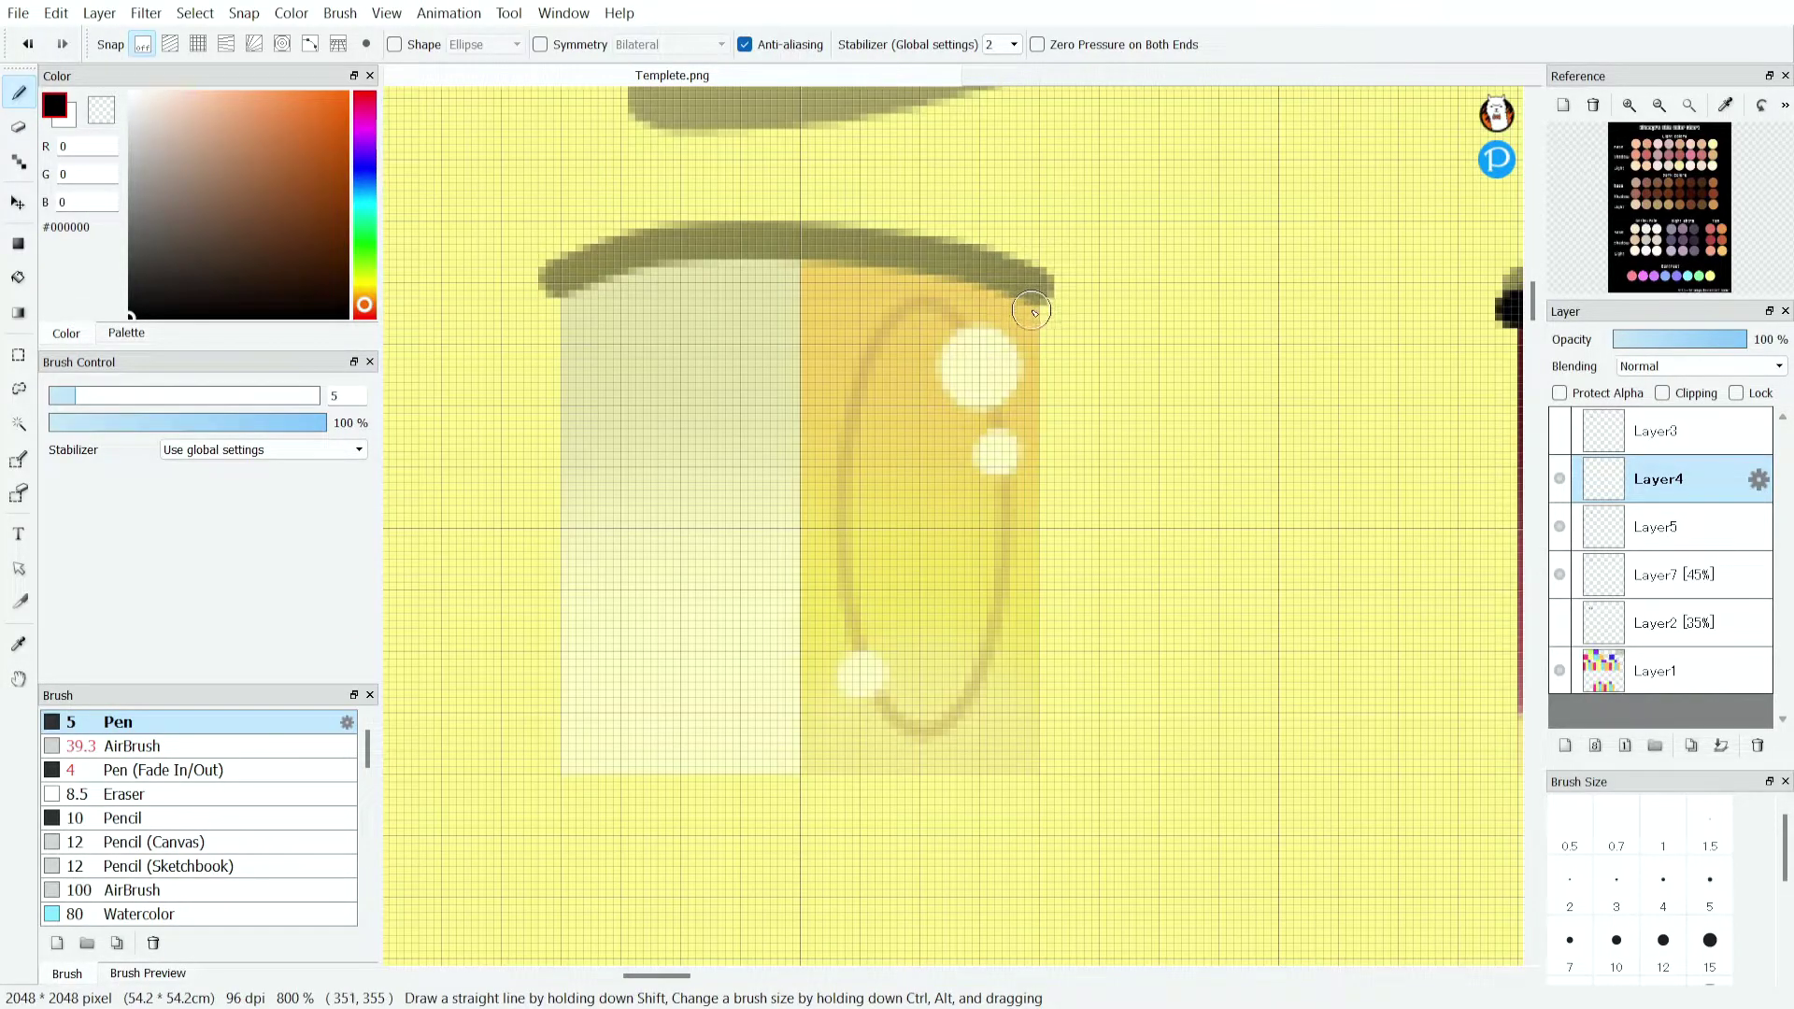
click(1041, 312)
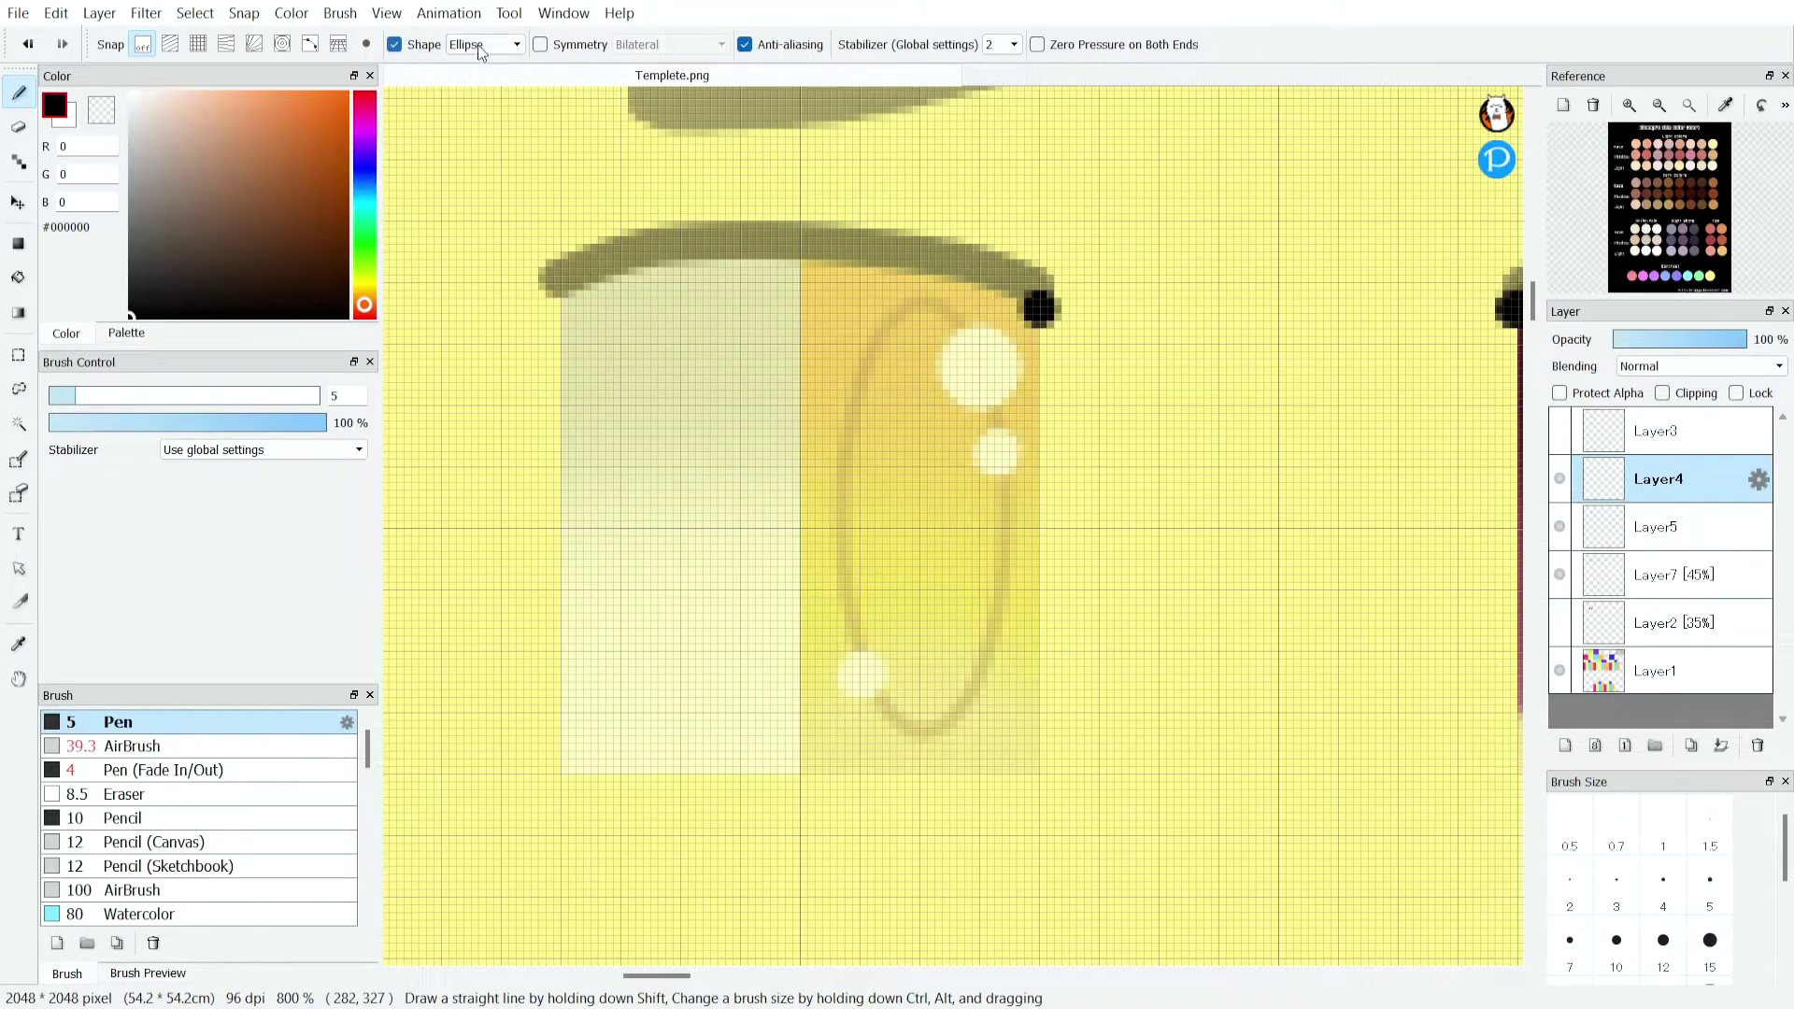
click(496, 135)
scroll(926, 293, down, 2)
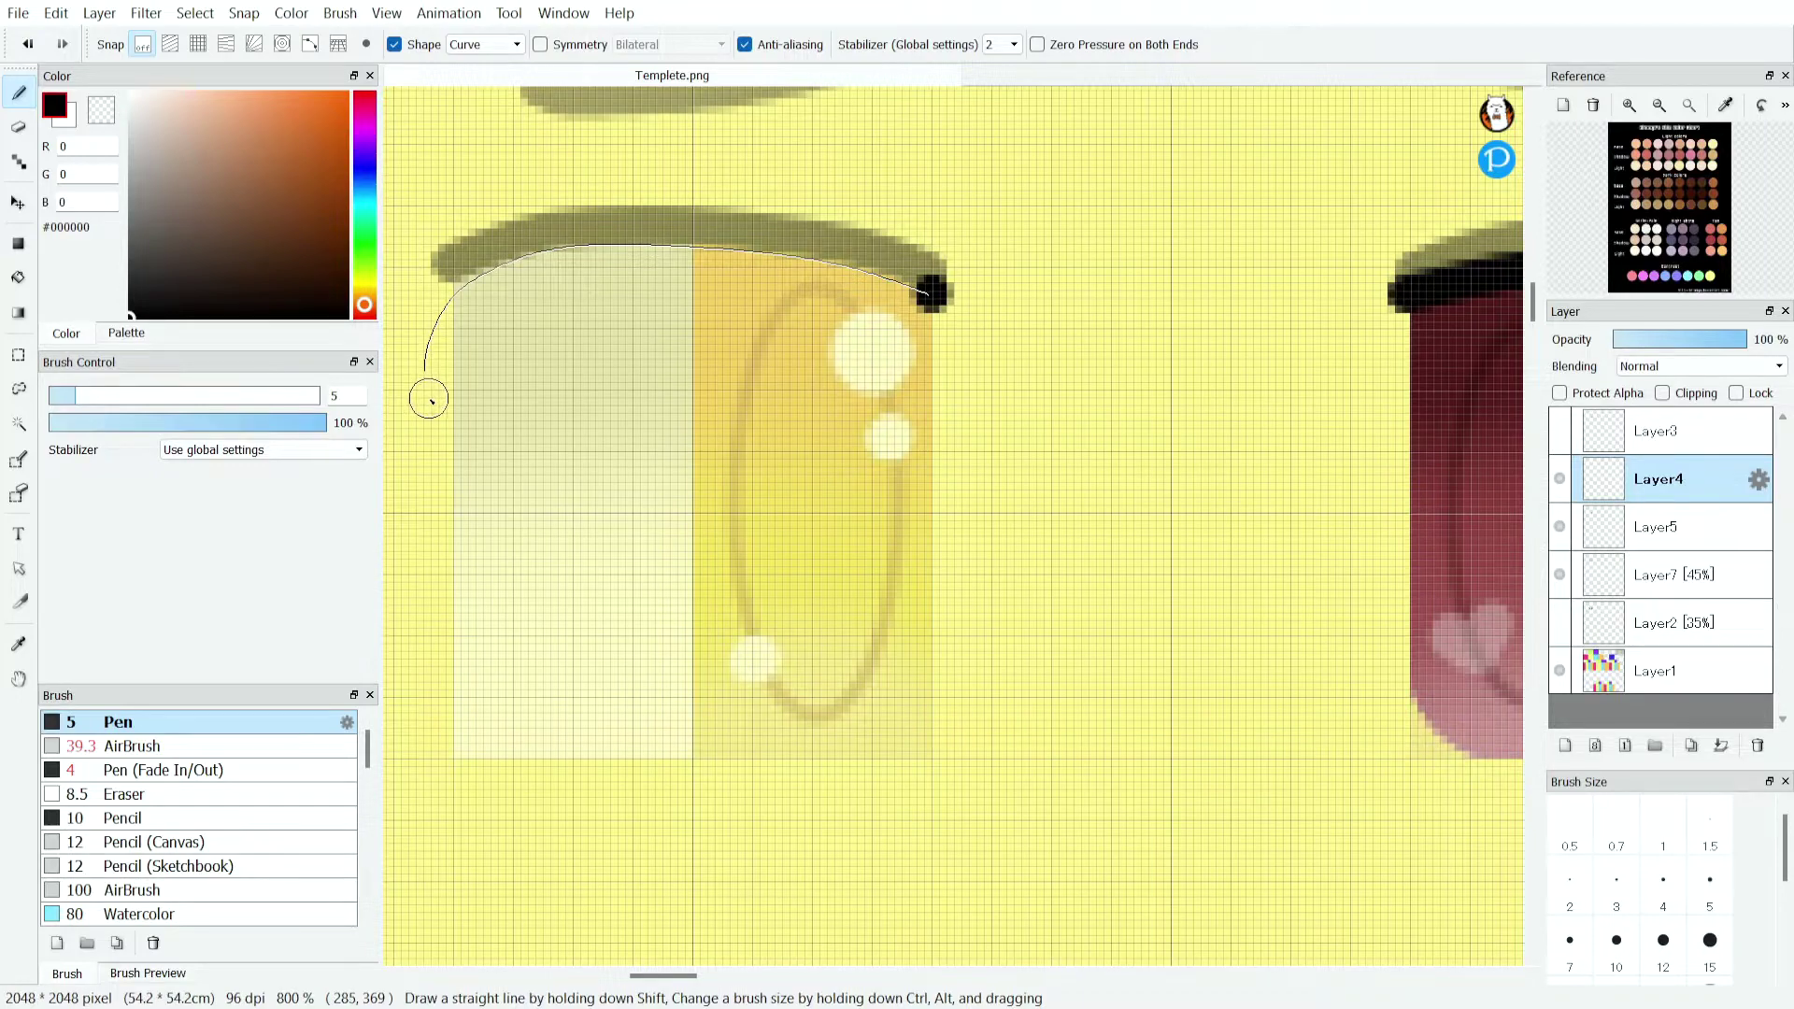
click(428, 399)
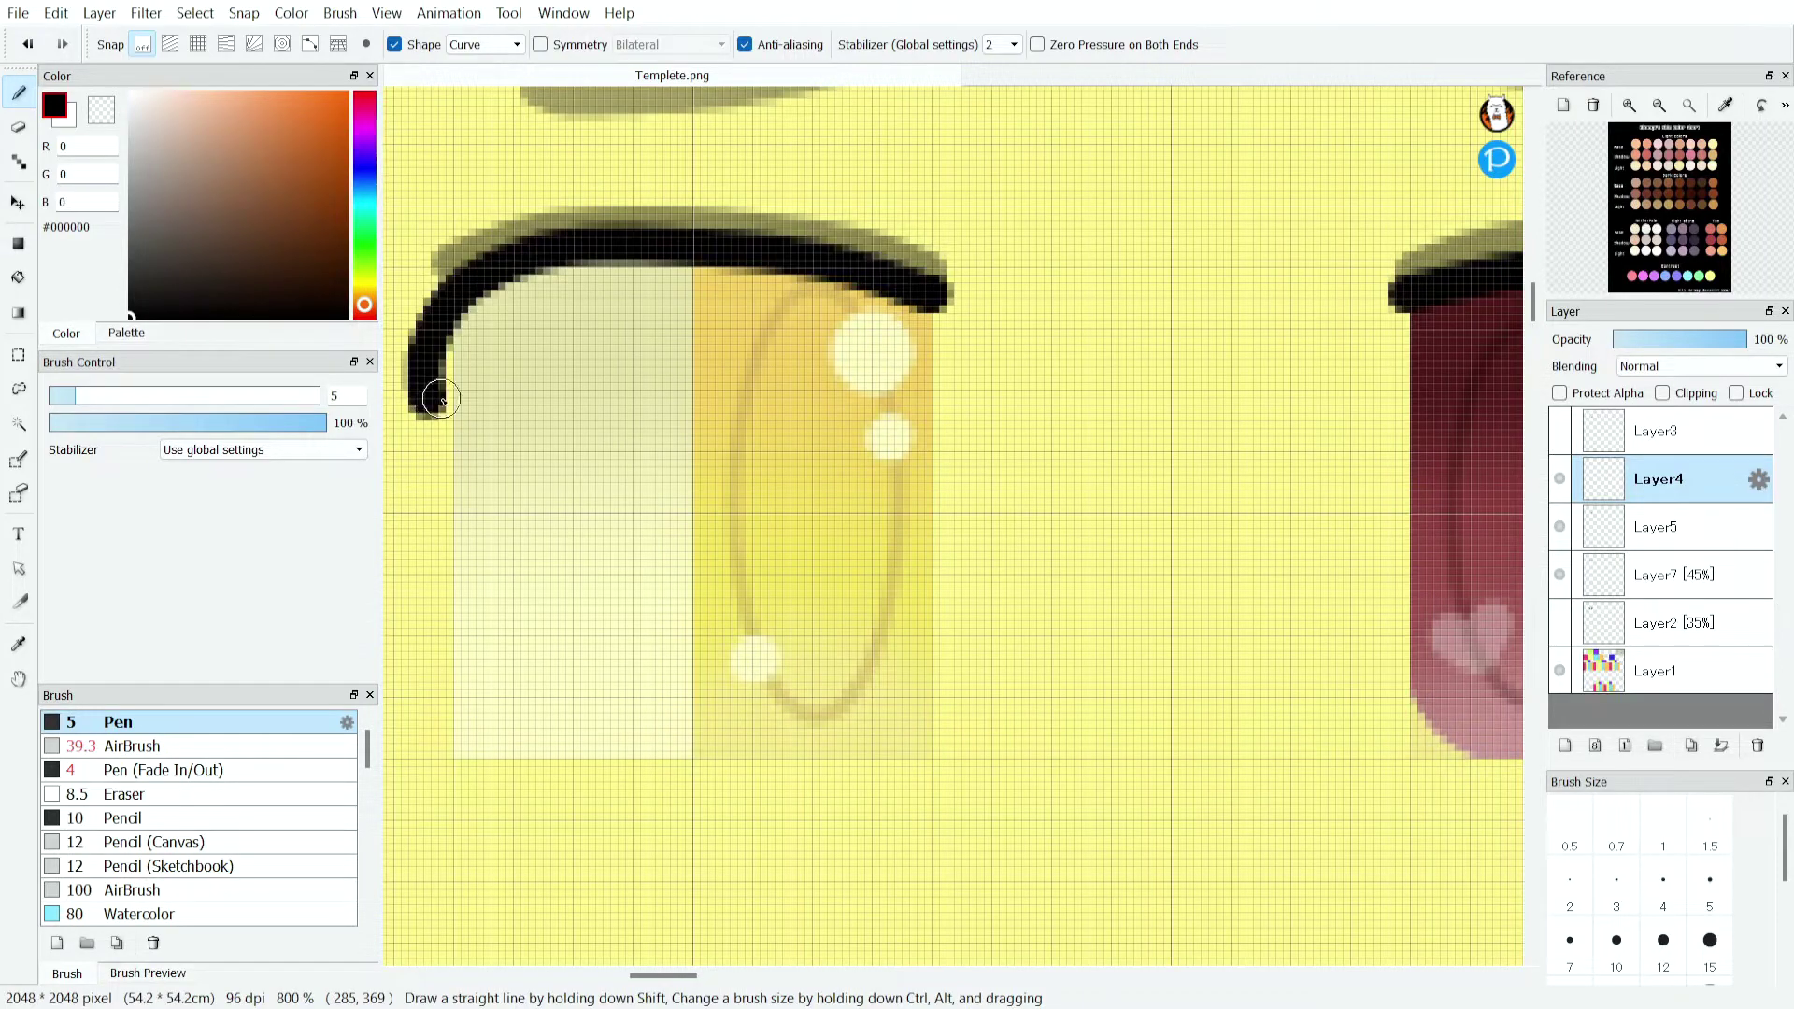
scroll(957, 341, down, 5)
scroll(733, 362, up, 3)
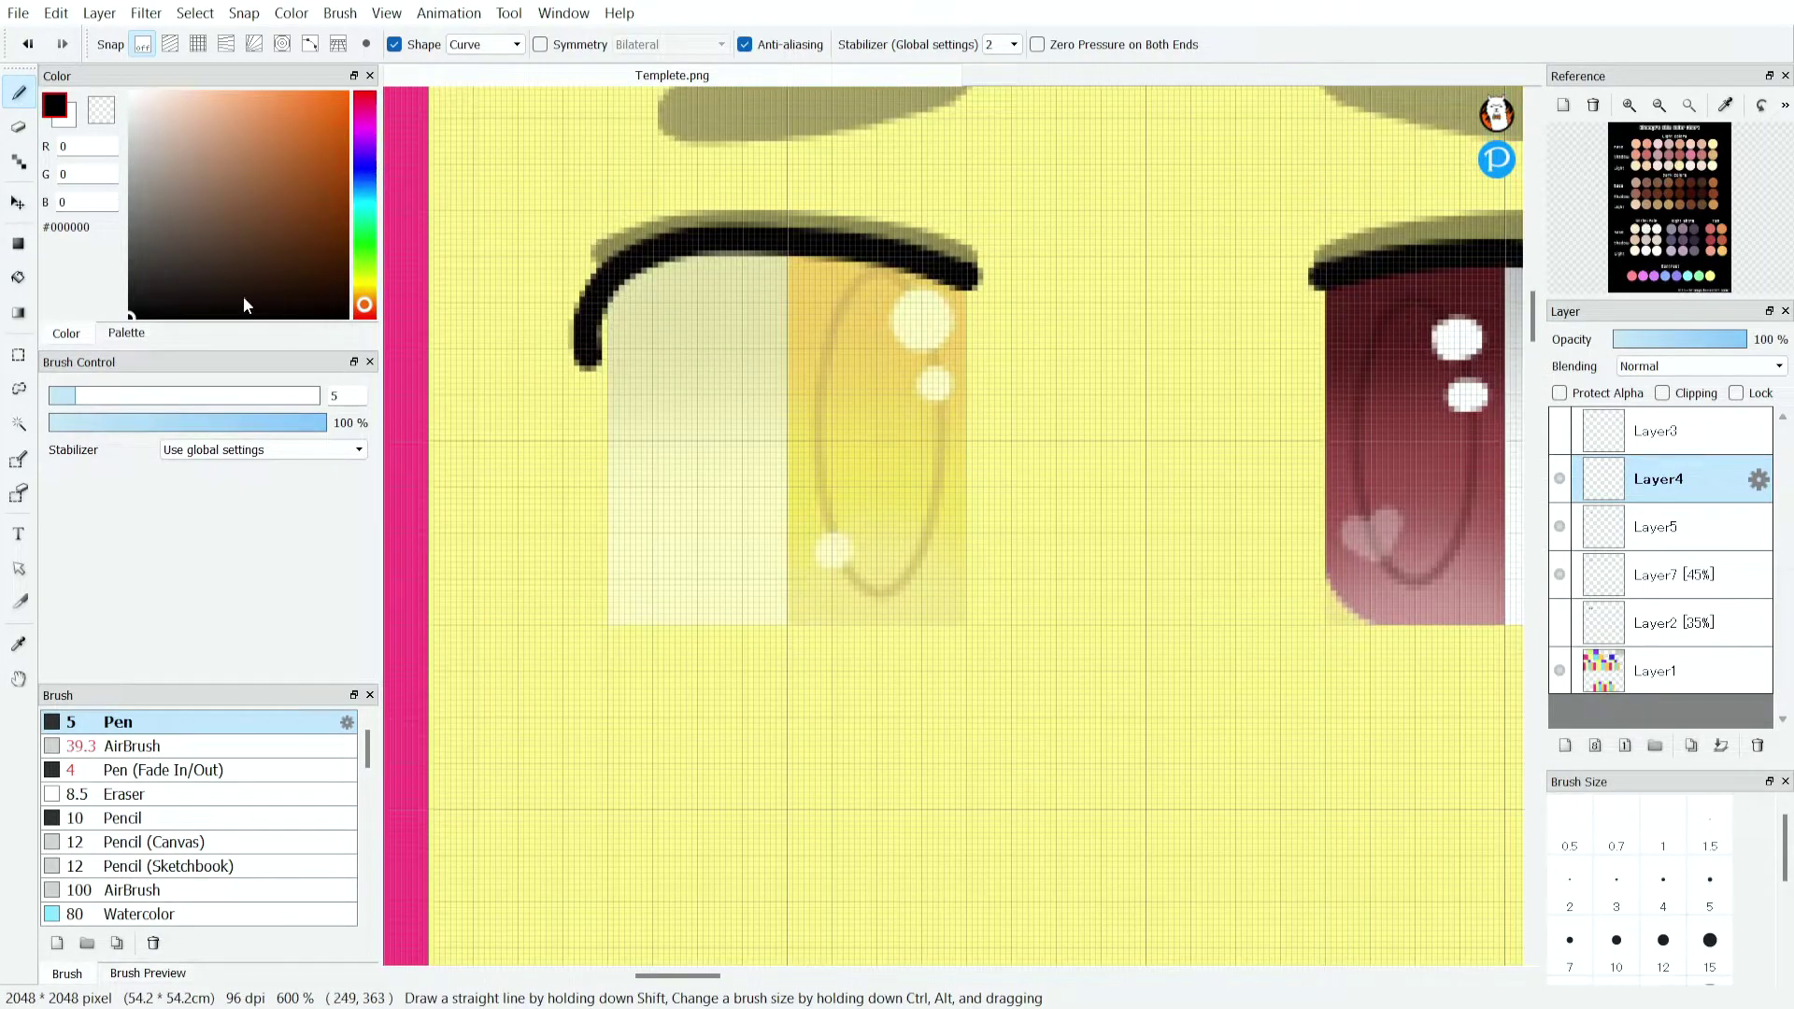
click(18, 203)
drag(523, 308, 525, 306)
Add a new empty layer above Layer5.
scroll(654, 273, down, 3)
scroll(1250, 369, down, 1)
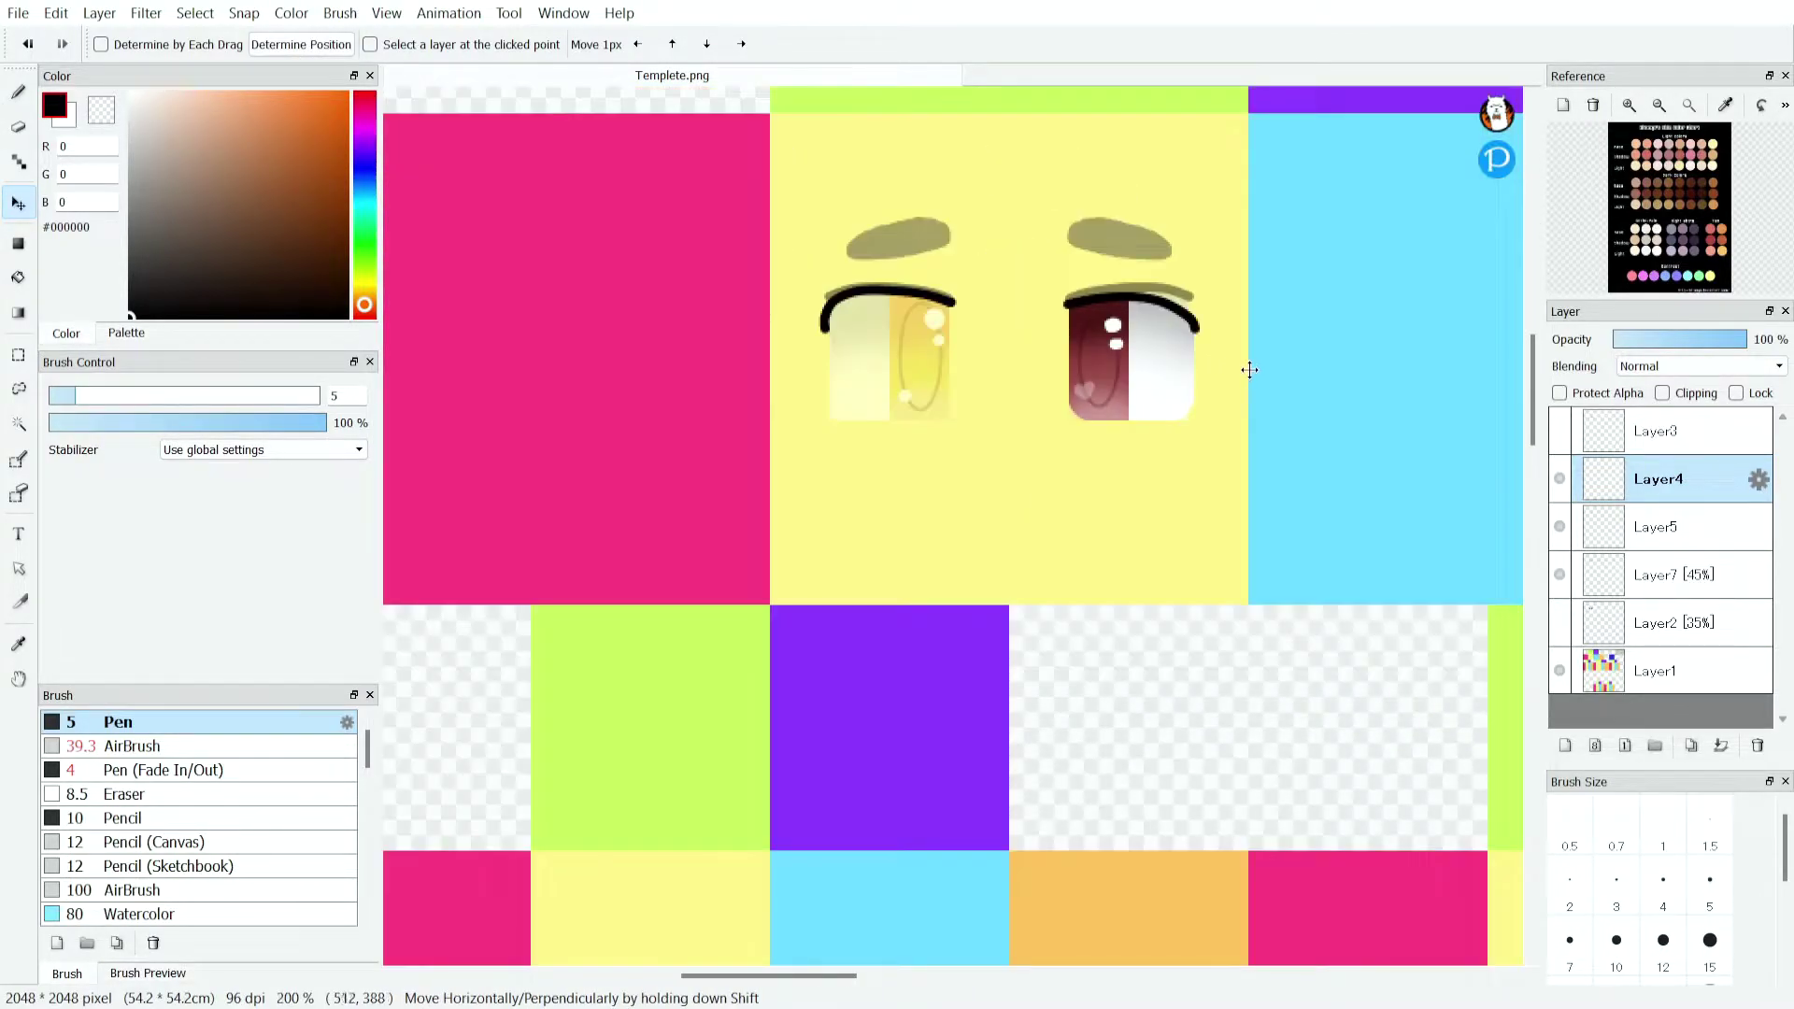
scroll(928, 343, up, 1)
click(1592, 521)
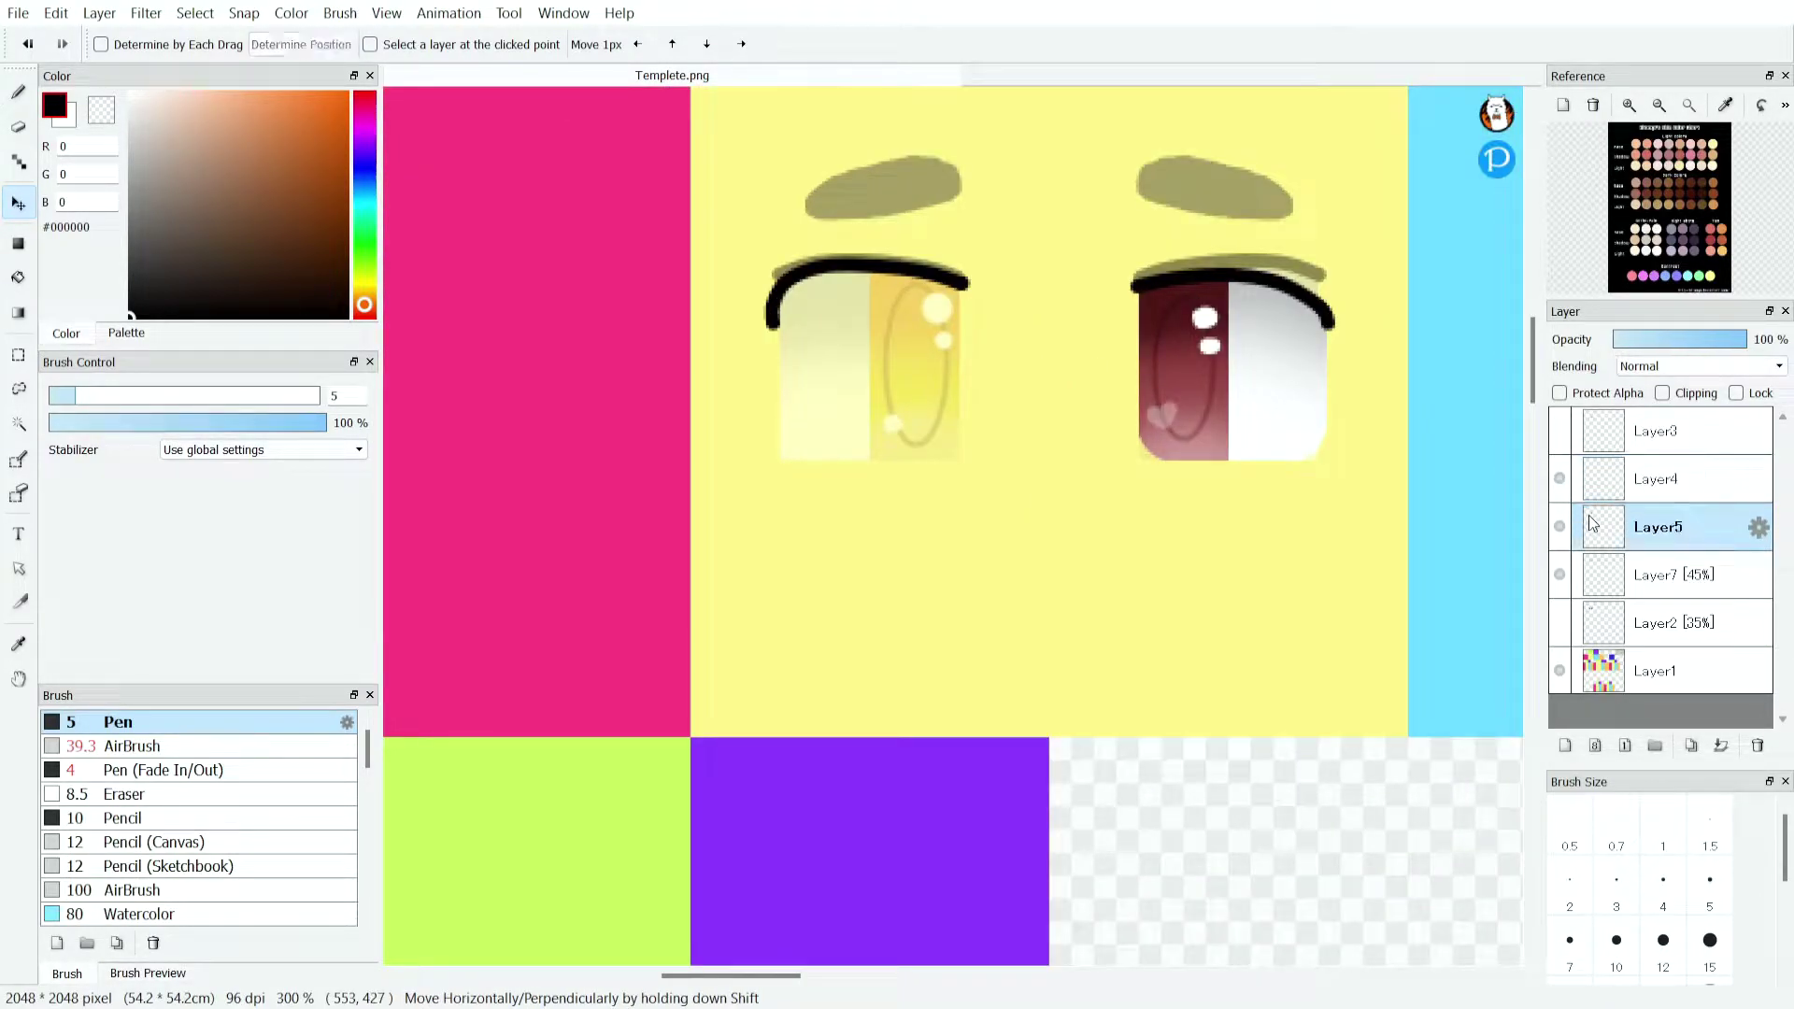
click(1554, 486)
click(1559, 488)
click(1568, 747)
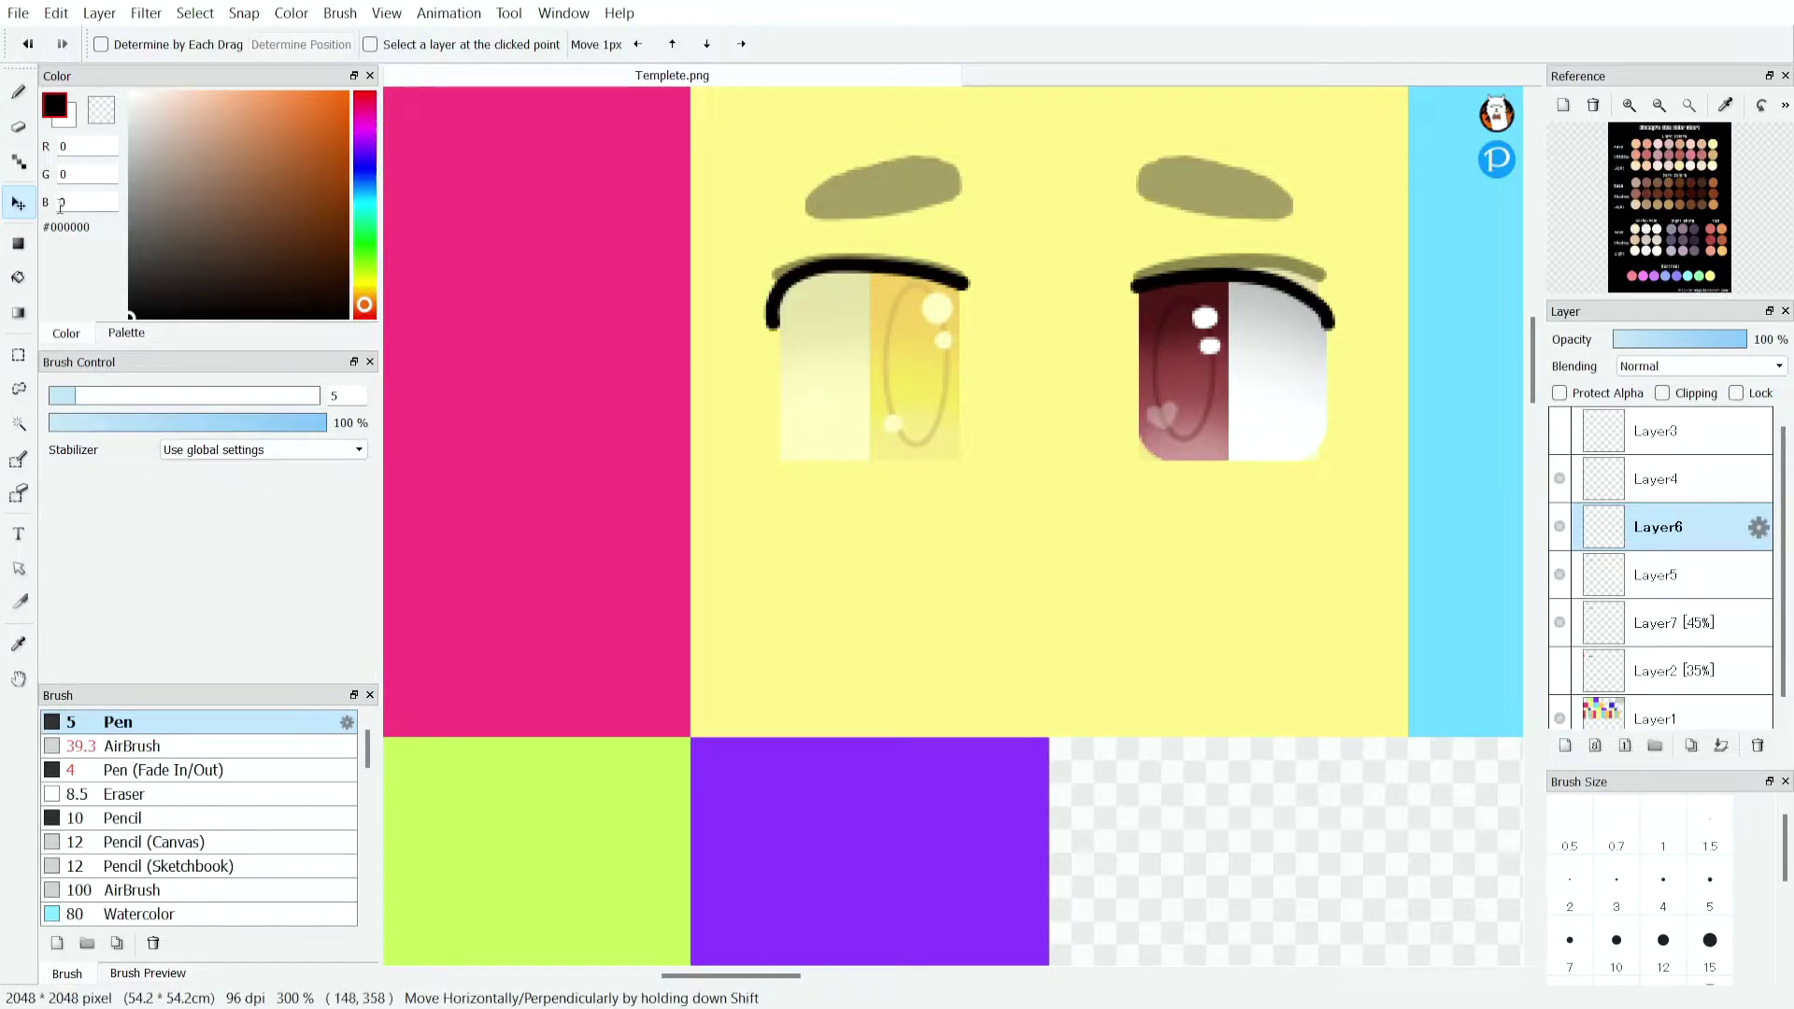
click(16, 103)
Pick near-white and select the left eye area with several rectangles.
drag(129, 159, 116, 107)
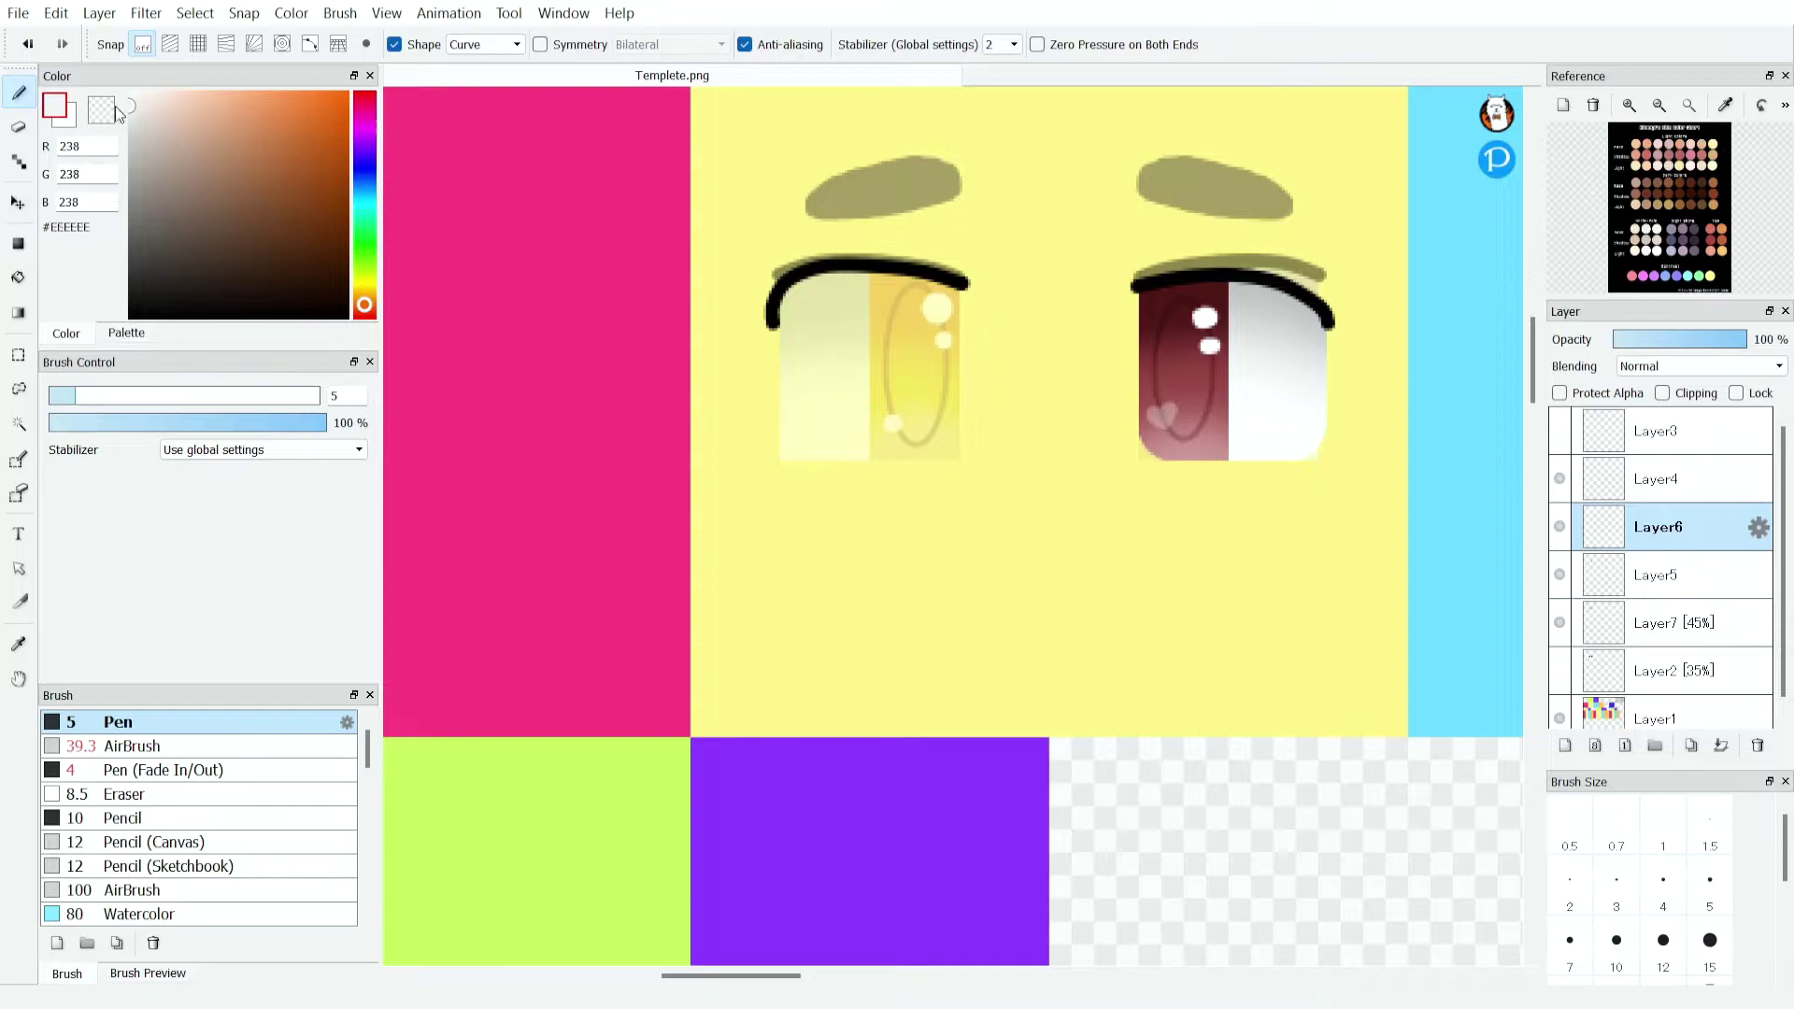
scroll(844, 321, up, 6)
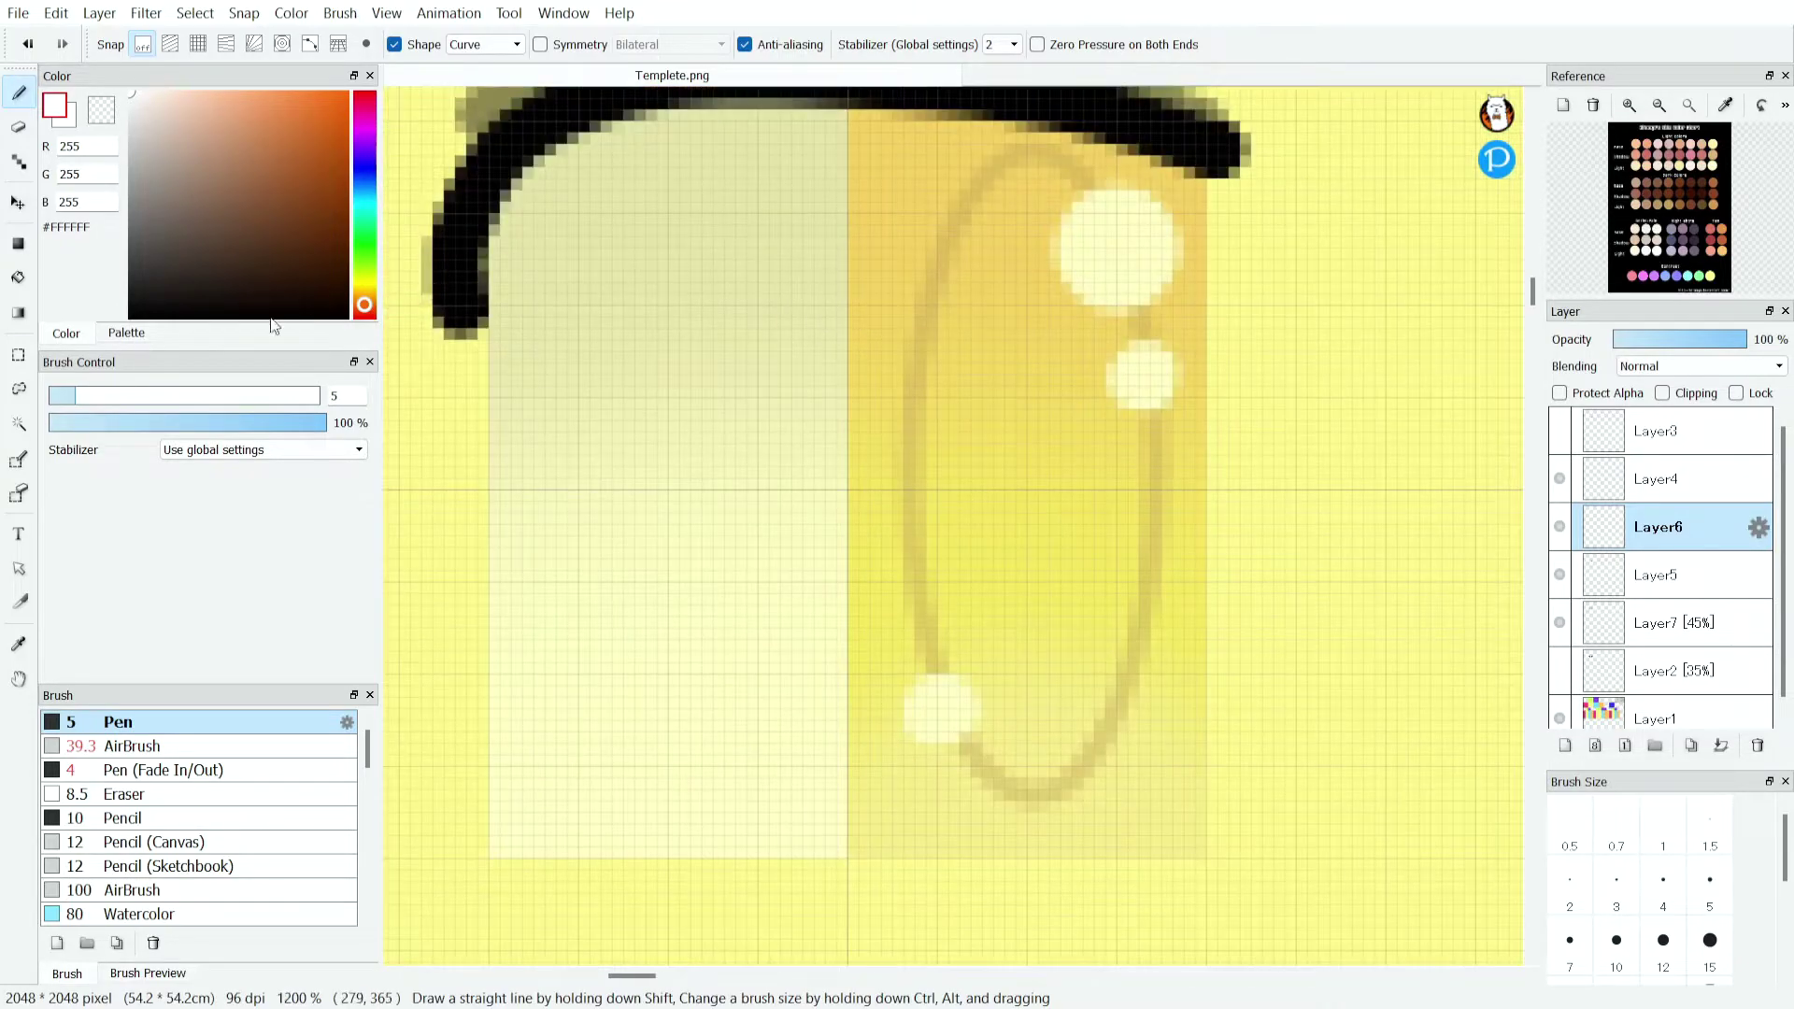
click(19, 355)
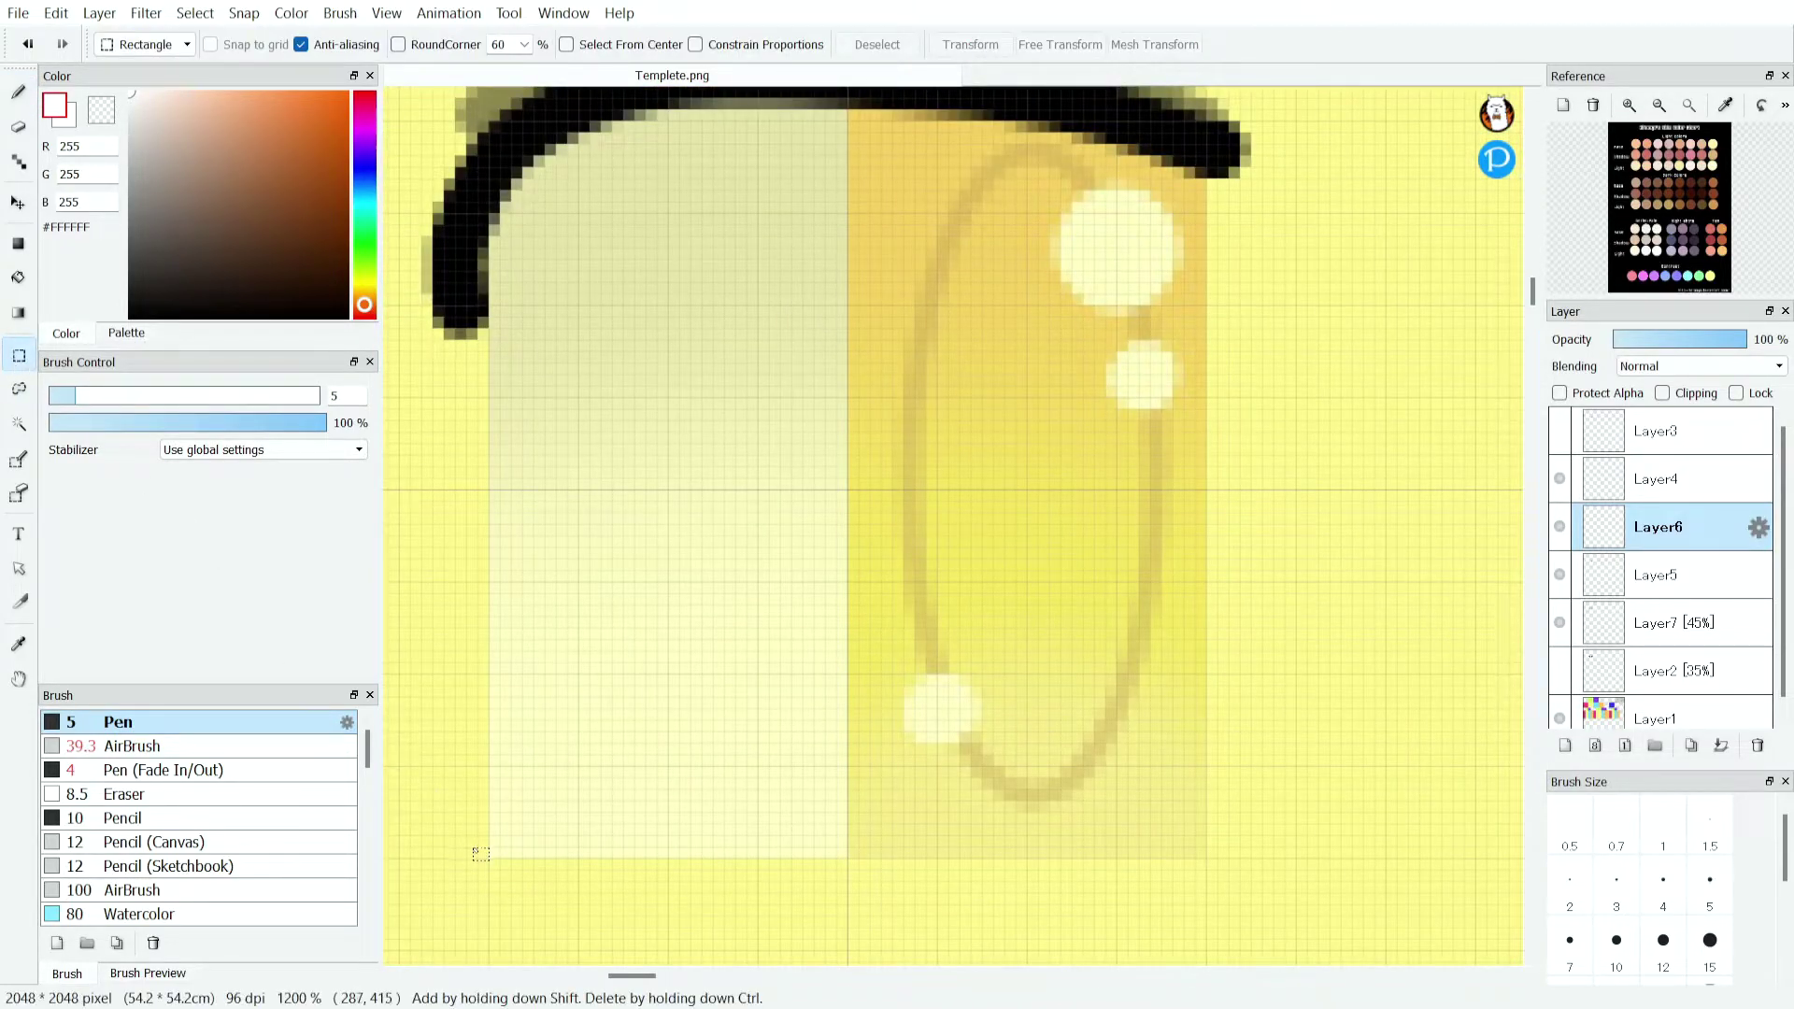
drag(498, 860, 985, 218)
scroll(532, 747, down, 2)
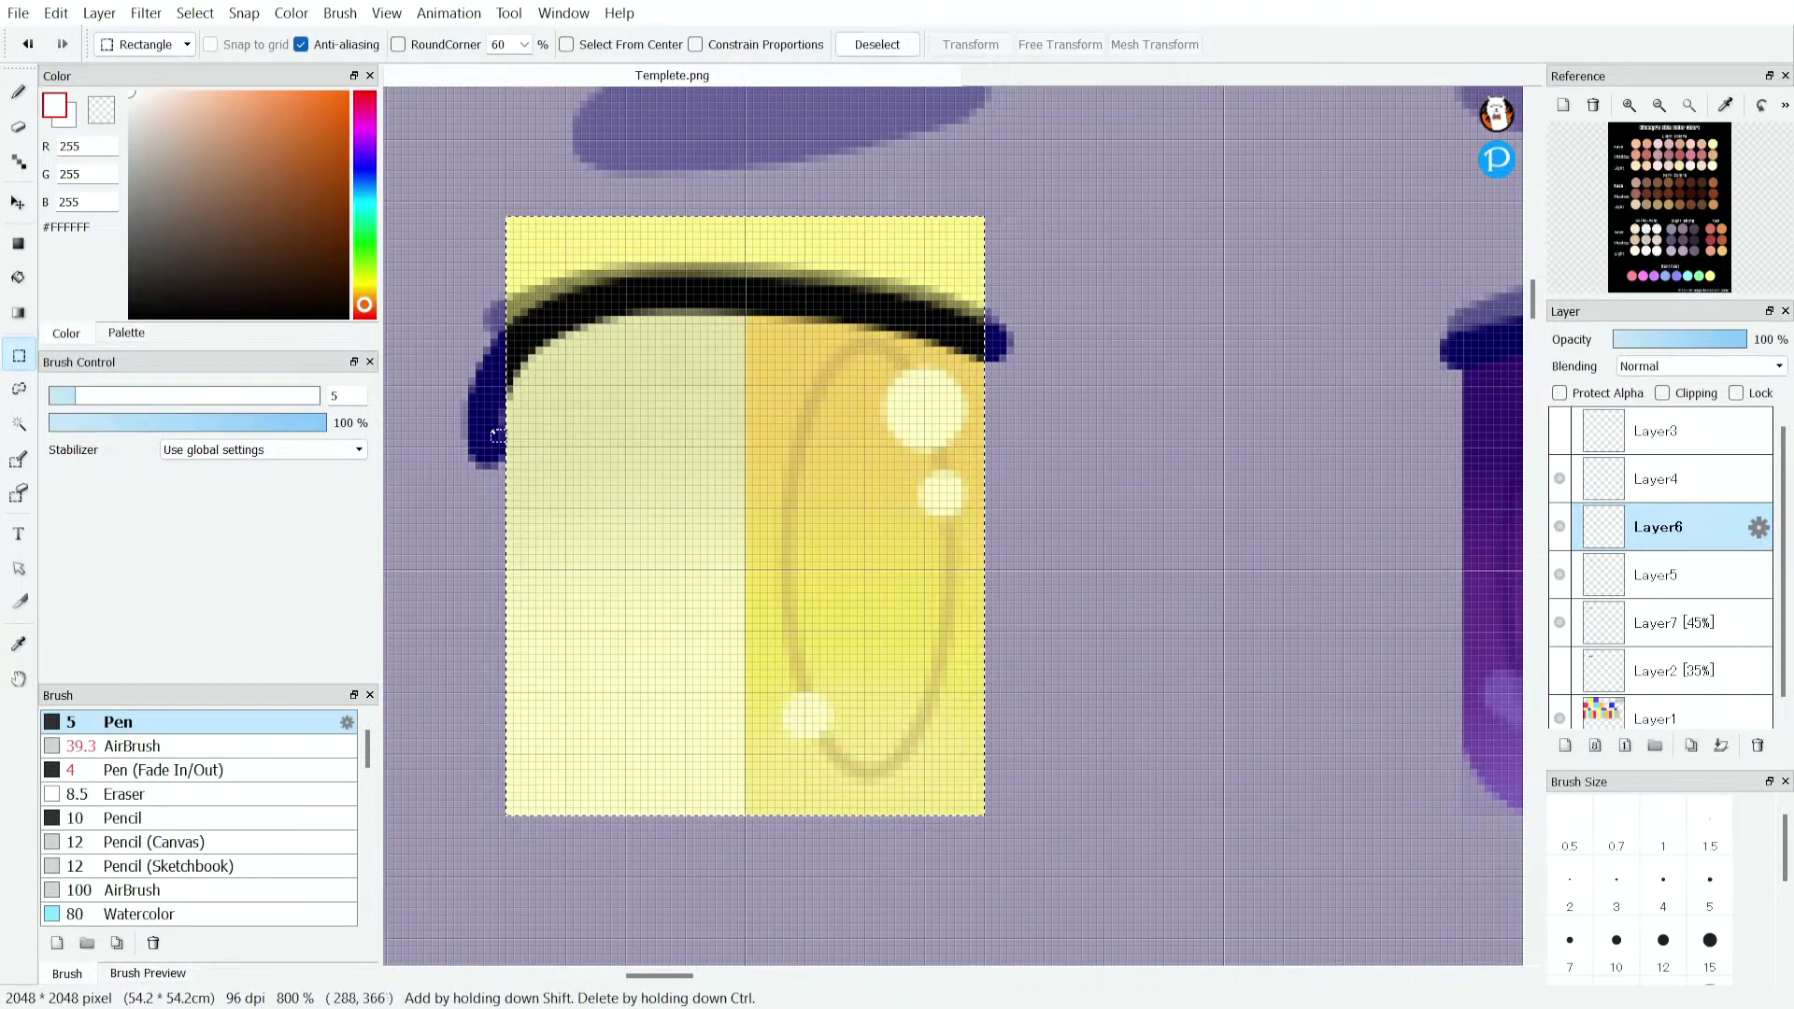
shift+drag(484, 386, 535, 815)
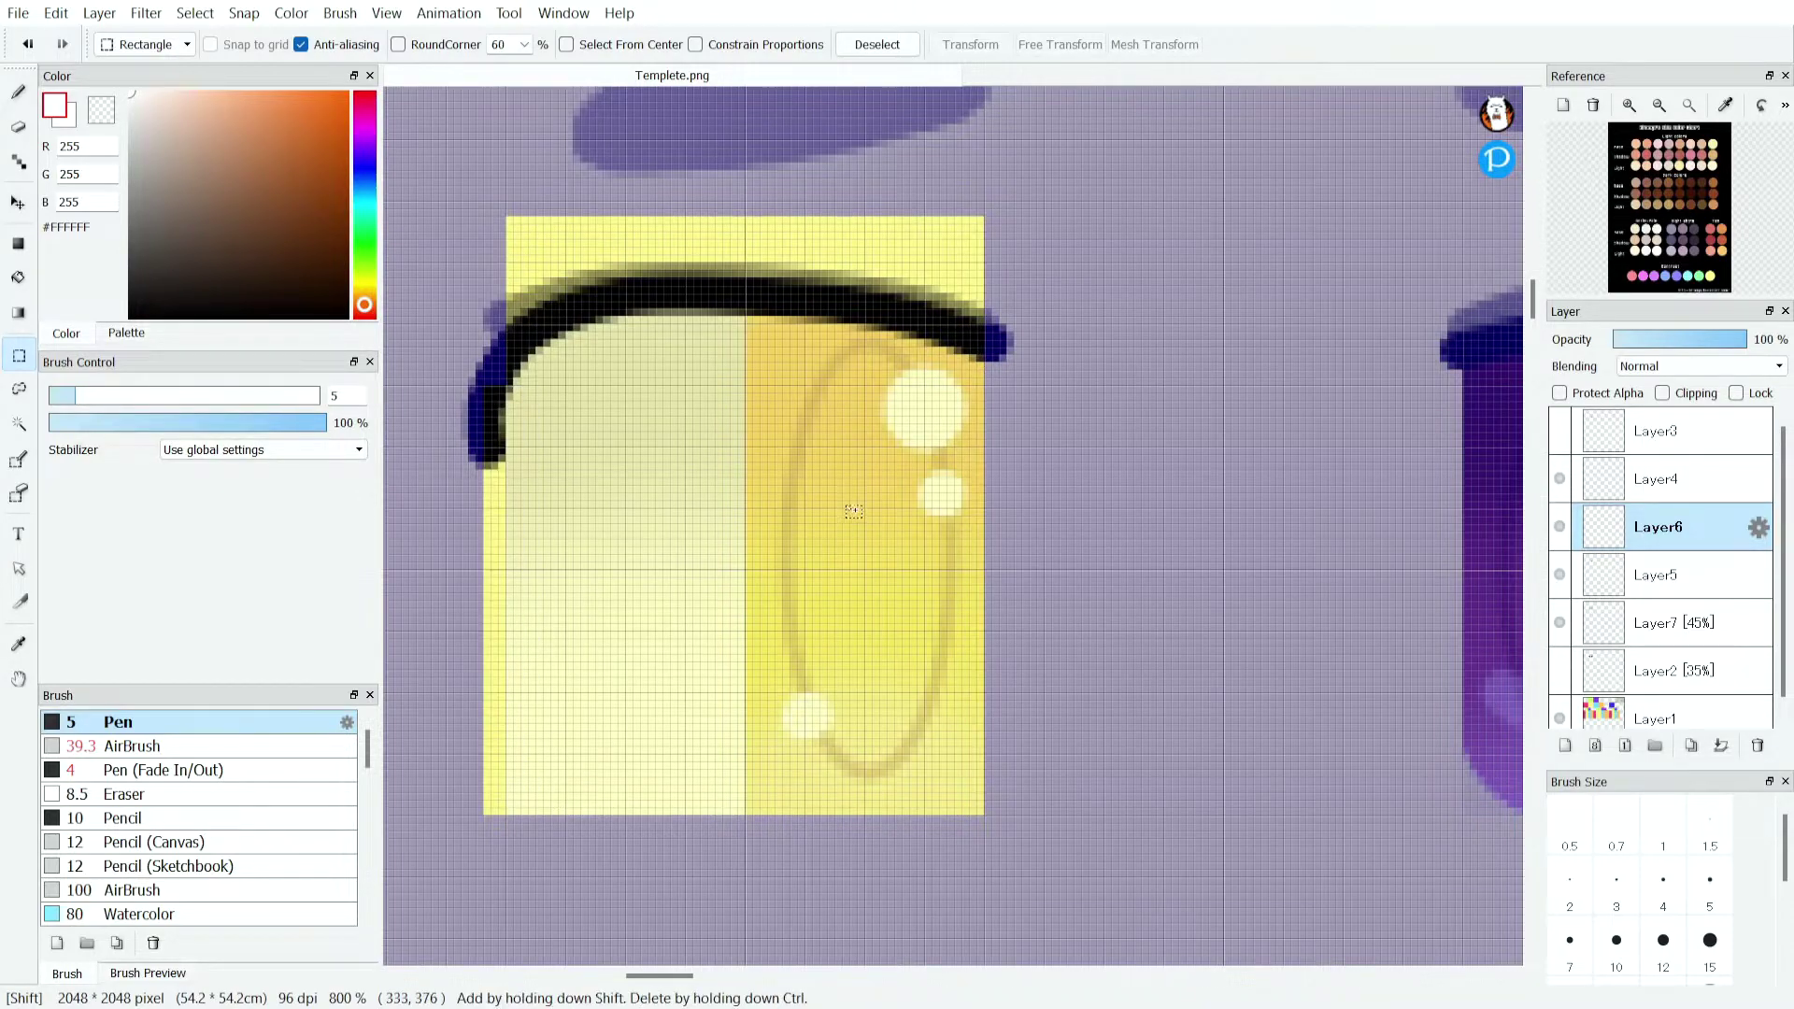
shift+drag(993, 332, 910, 815)
scroll(1096, 387, down, 2)
scroll(1040, 499, up, 2)
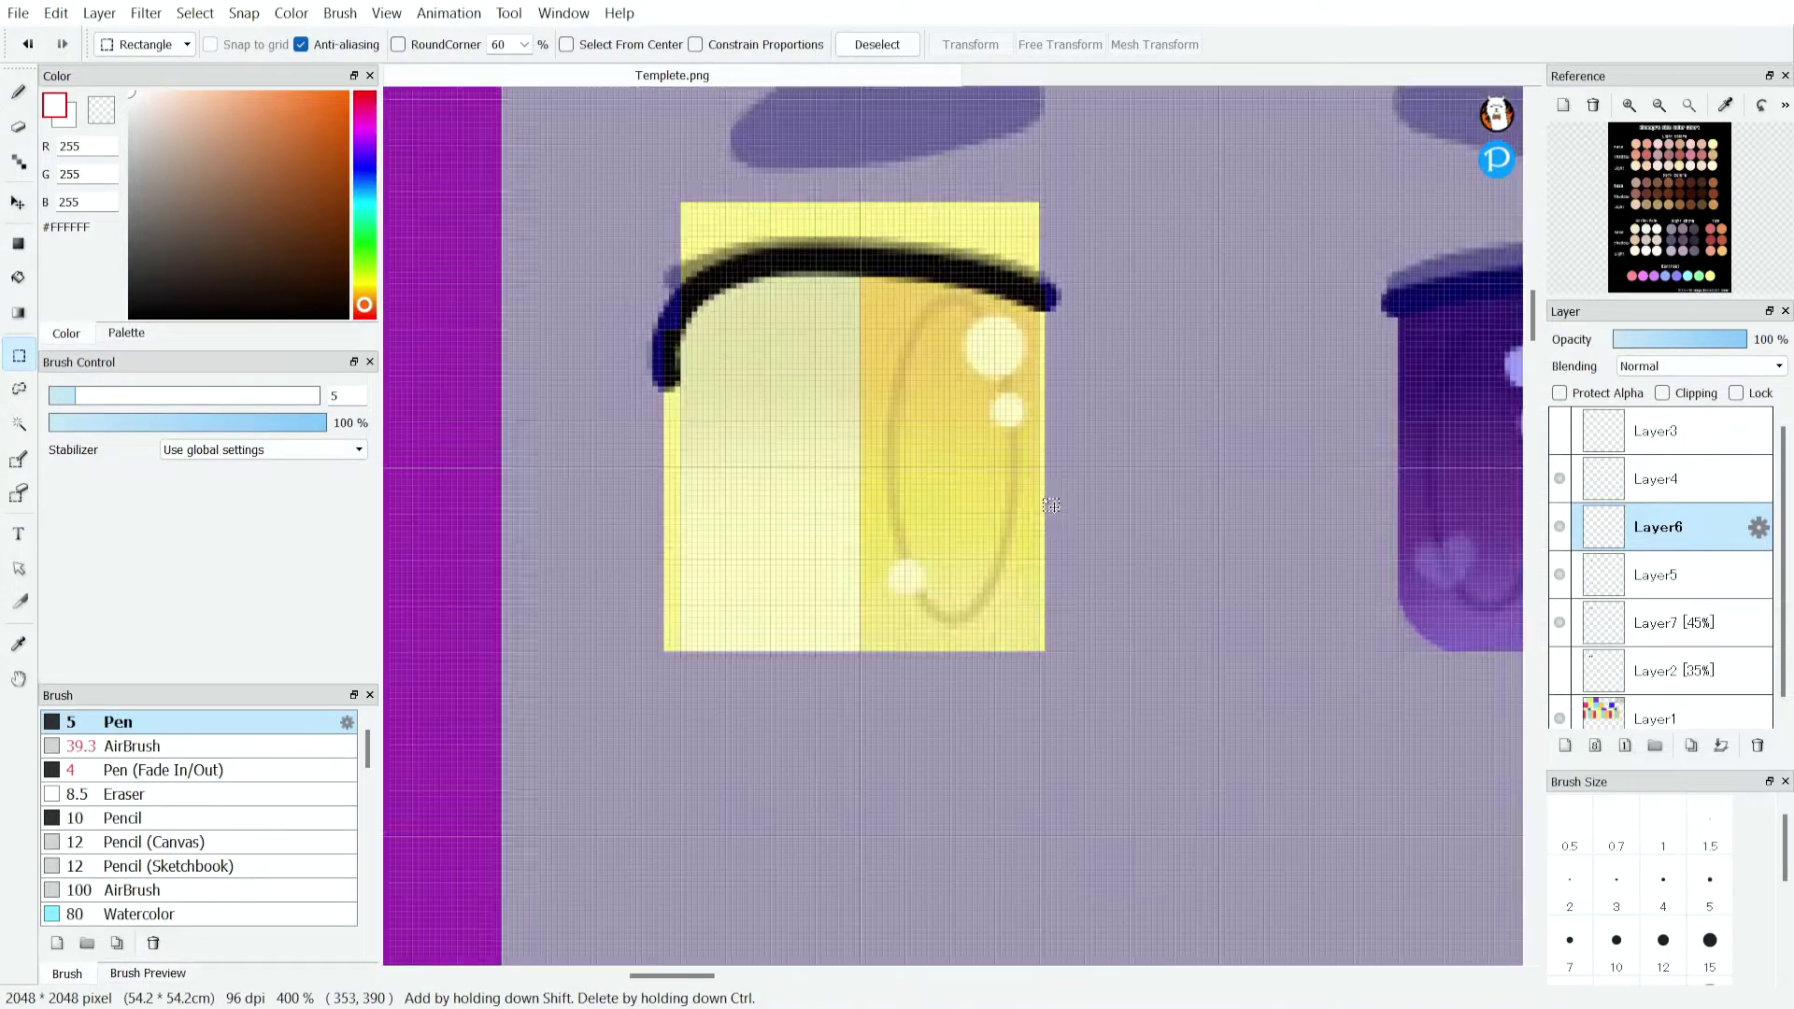
Paint the selected eye solid white with a 38 px pen, then add a new layer.
key(b)
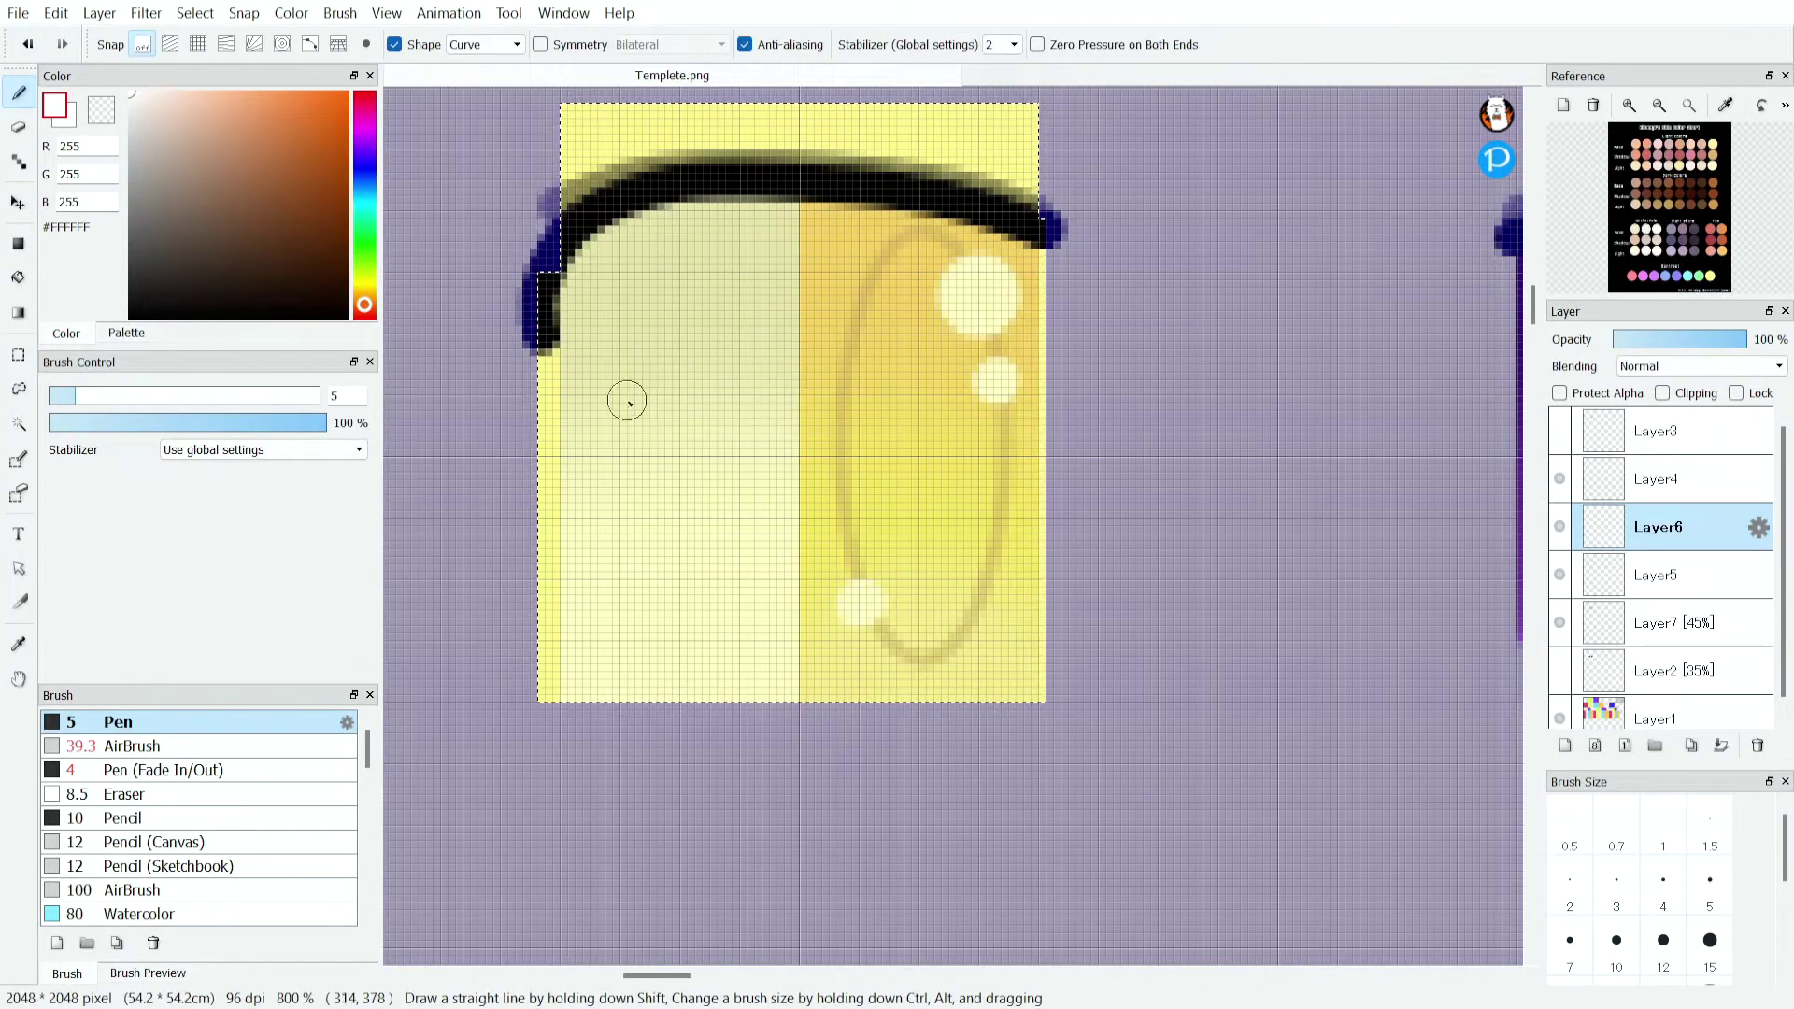
click(221, 392)
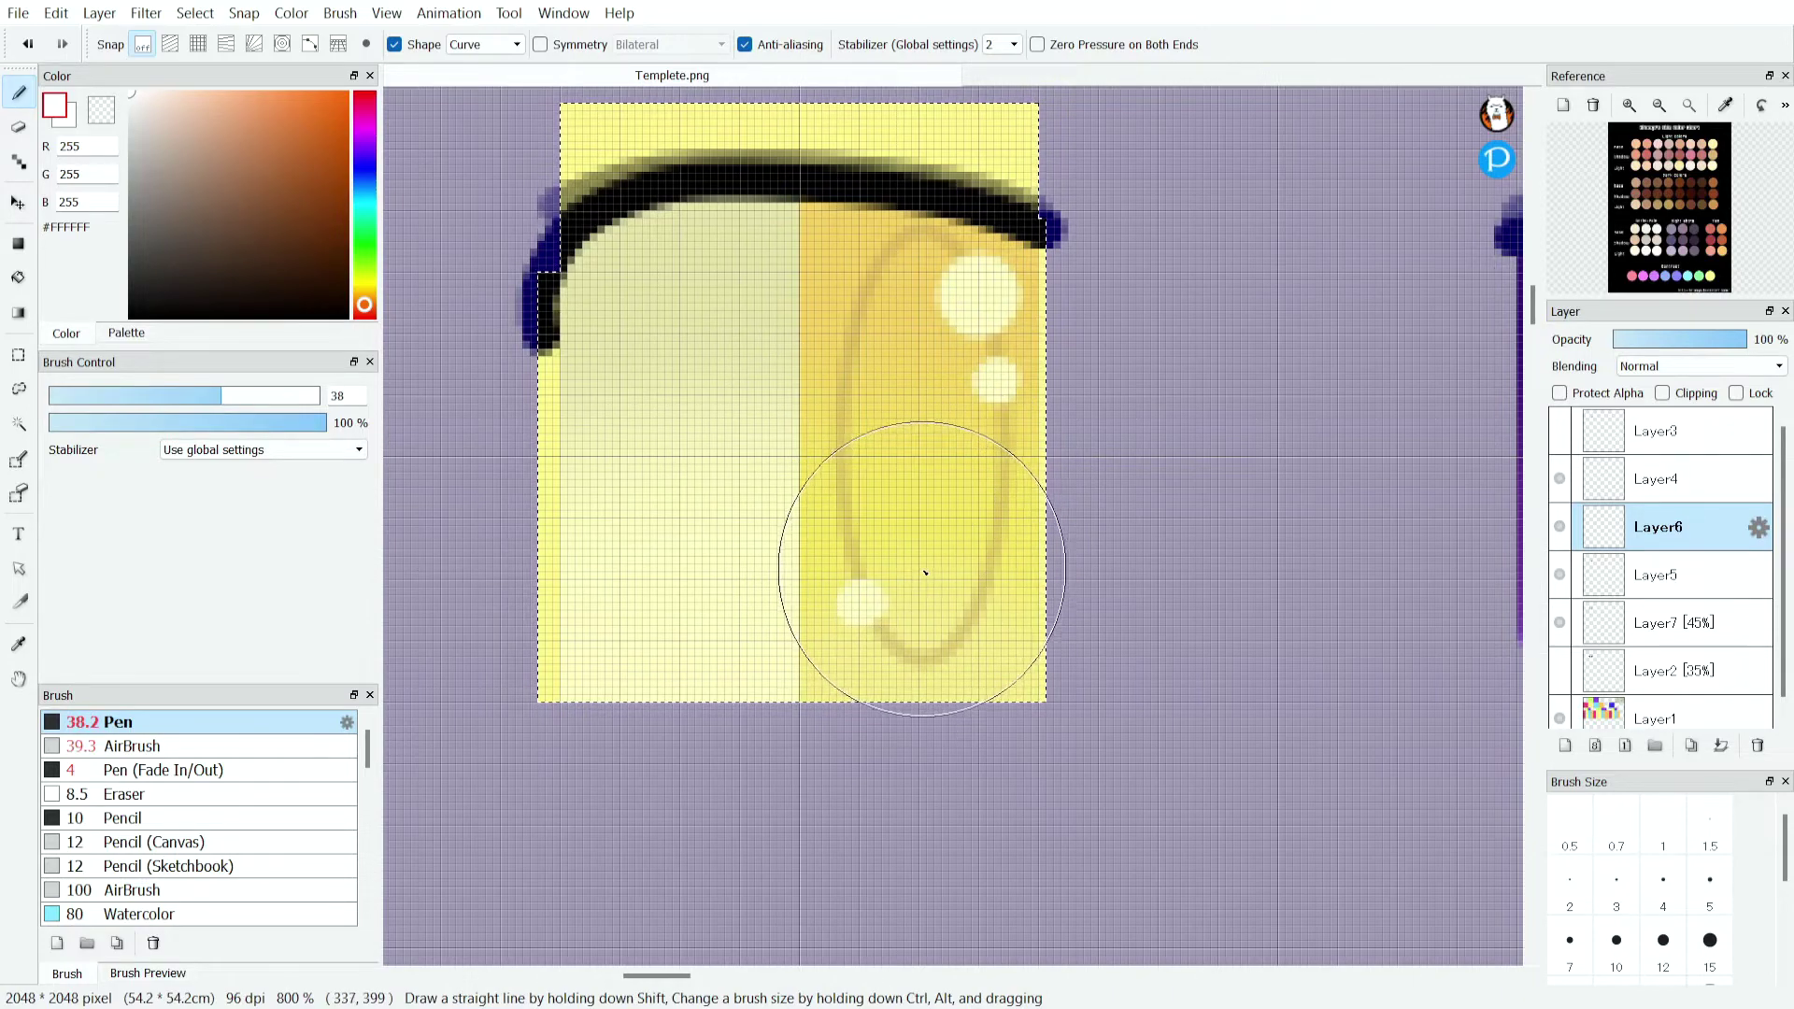
mouse_move(919, 566)
mouse_down()
mouse_move(852, 551)
mouse_move(859, 528)
mouse_up()
click(393, 46)
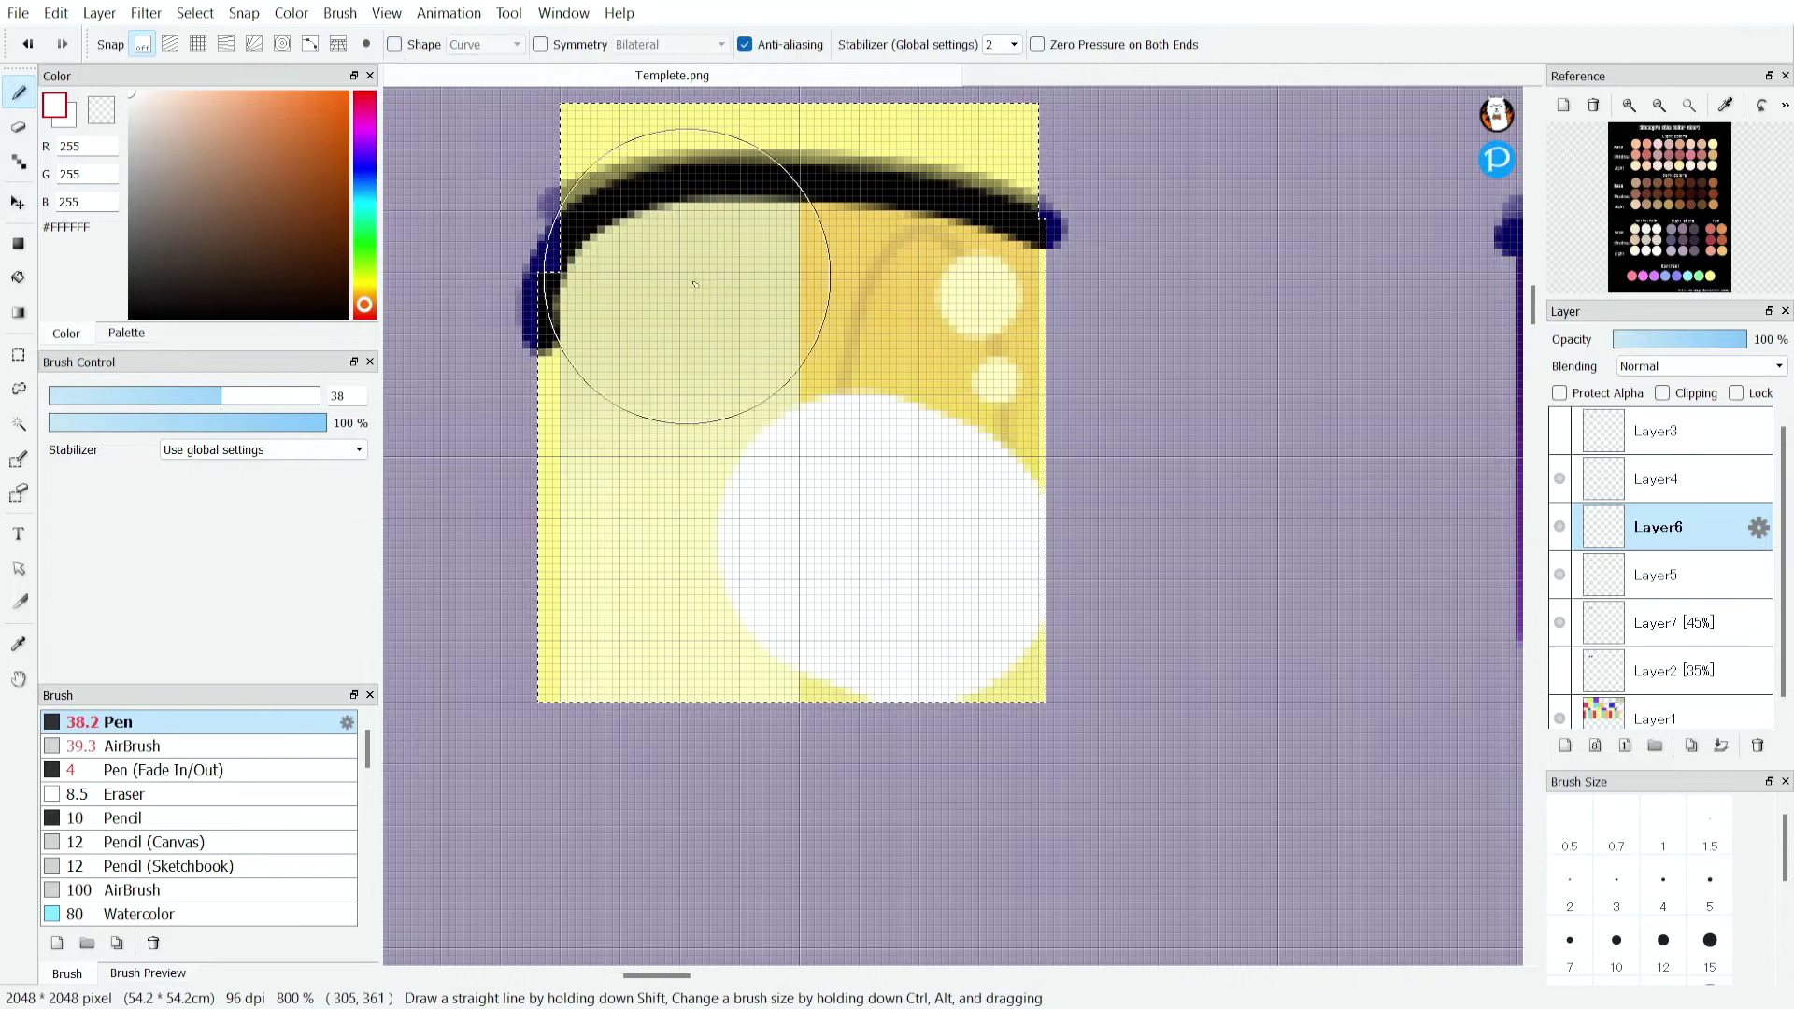
click(682, 564)
mouse_move(682, 565)
mouse_down()
mouse_move(641, 565)
mouse_move(745, 564)
mouse_up()
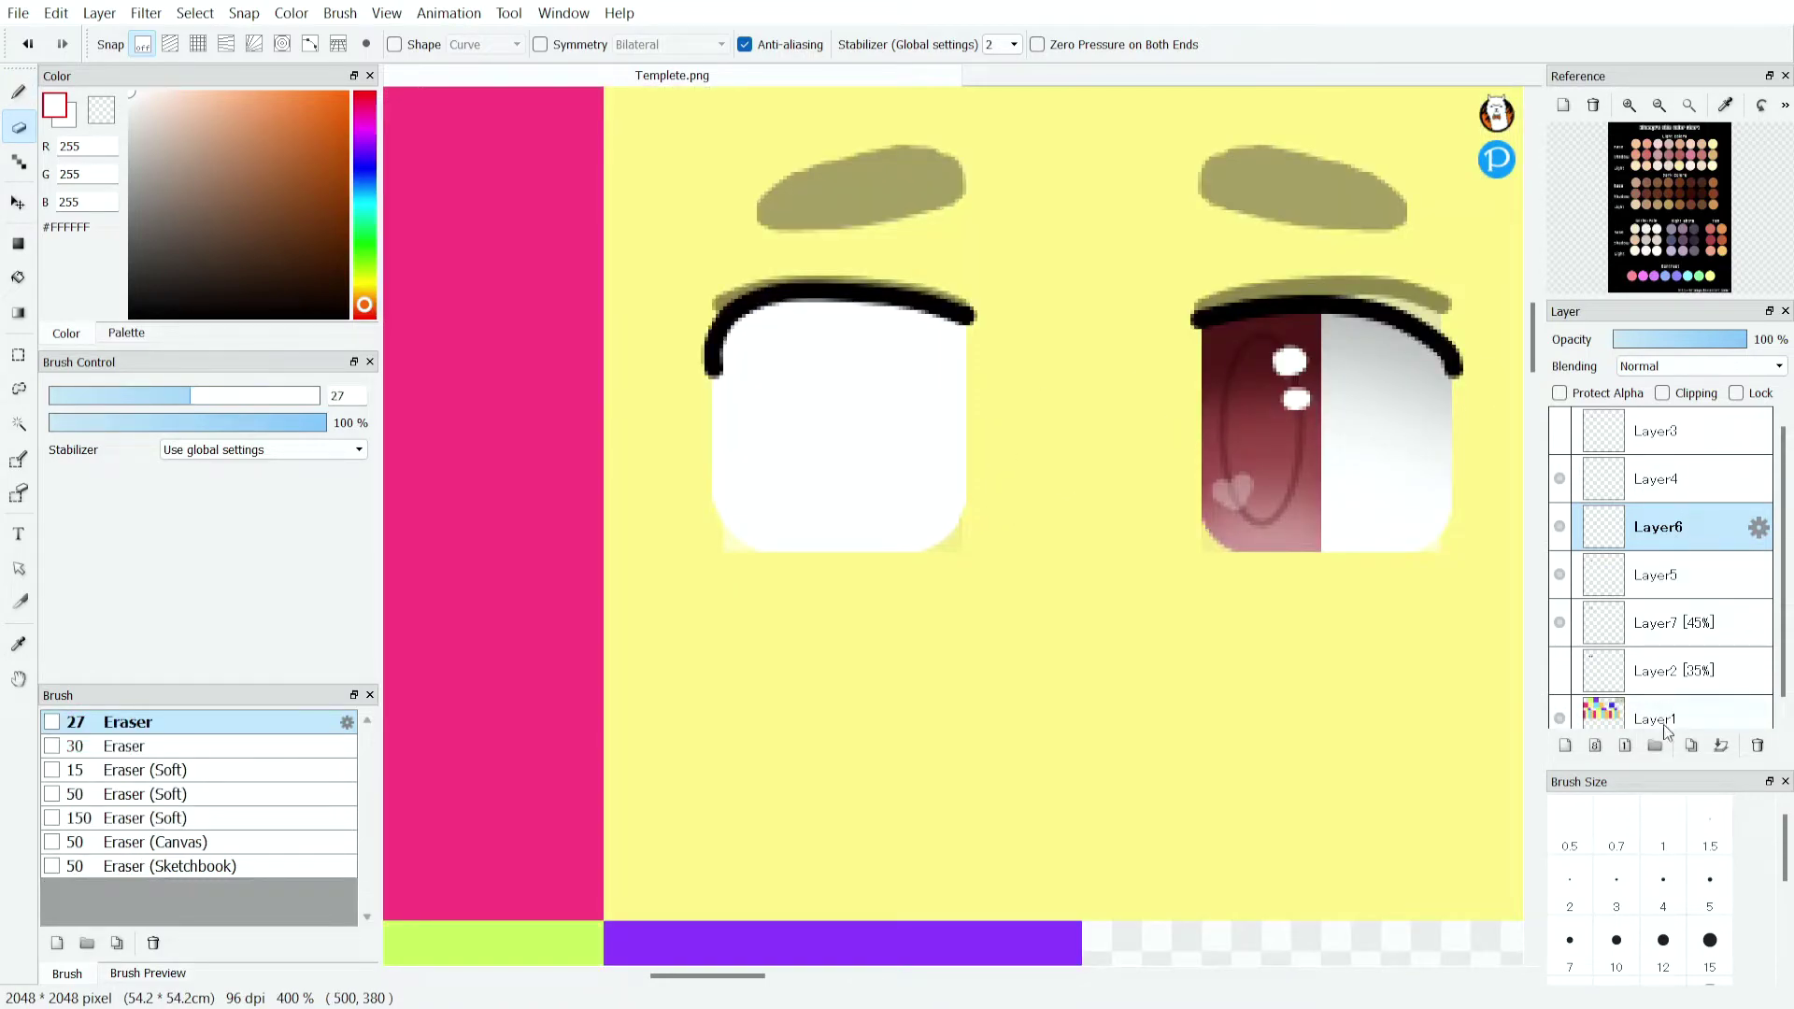
click(1566, 746)
Airbrush grey (size 100) over the eye top on a clipped layer, fade it, merge down.
click(1694, 397)
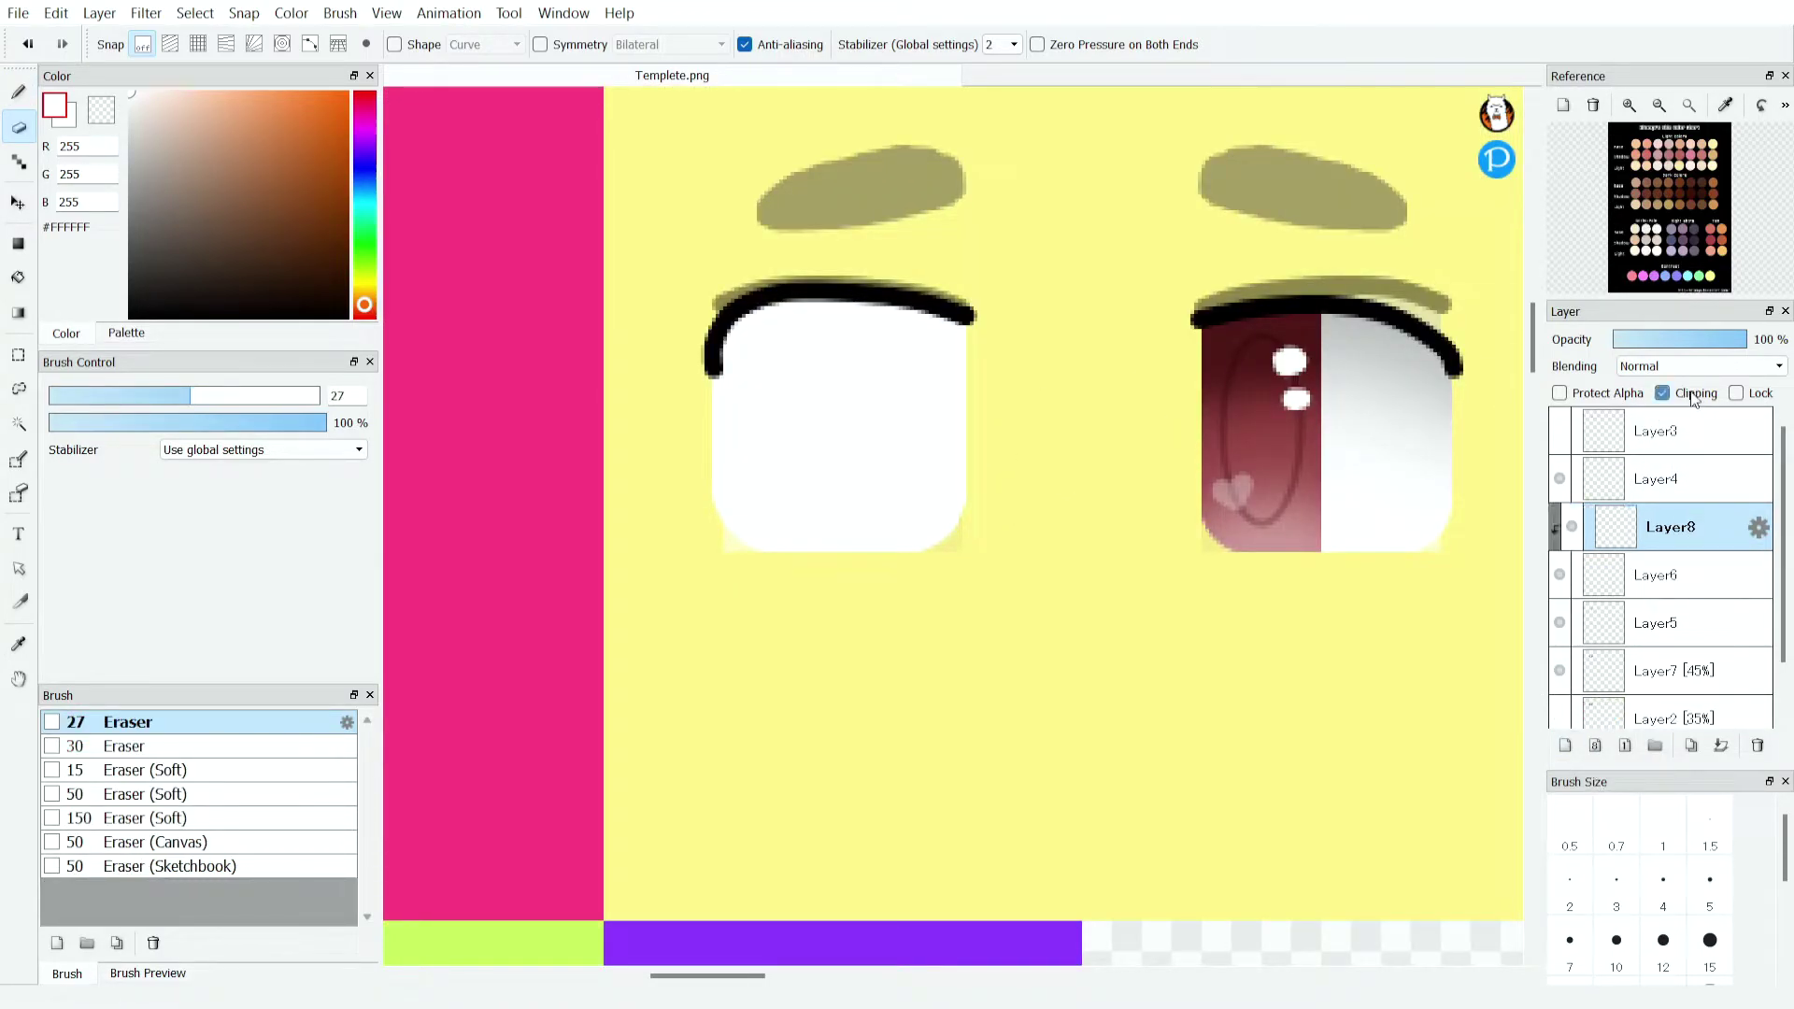
click(132, 201)
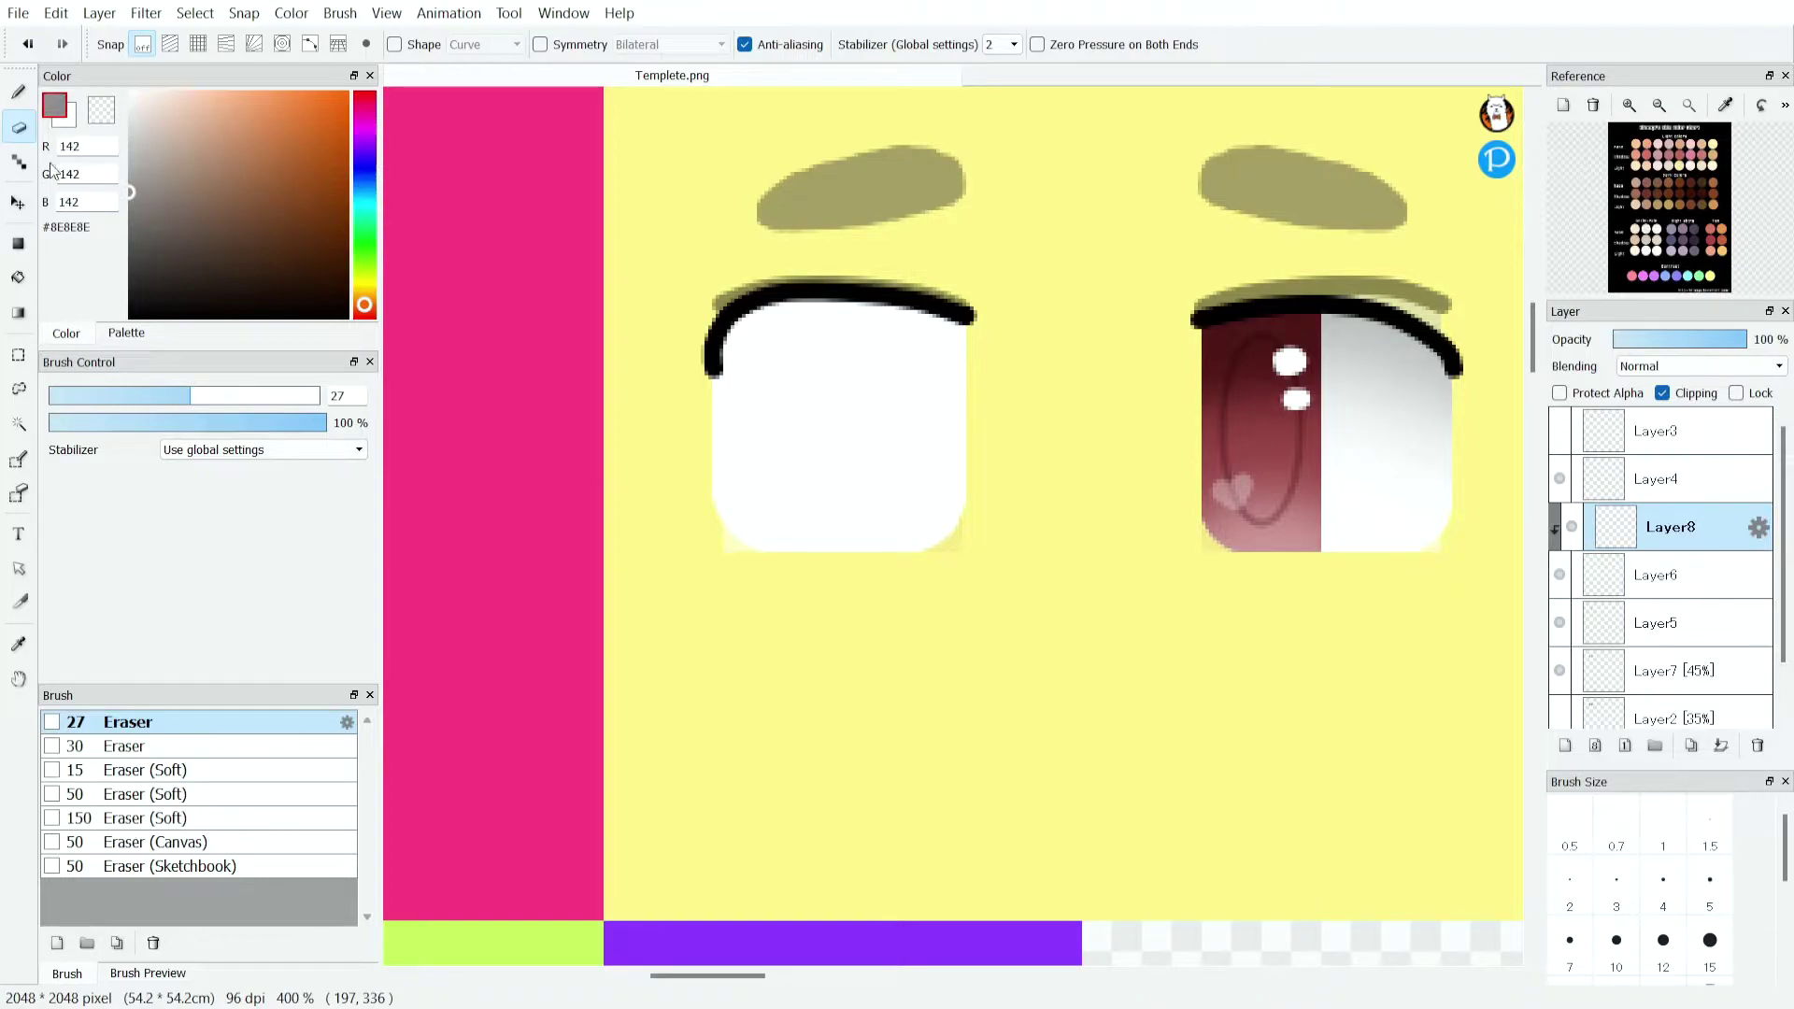
key(b)
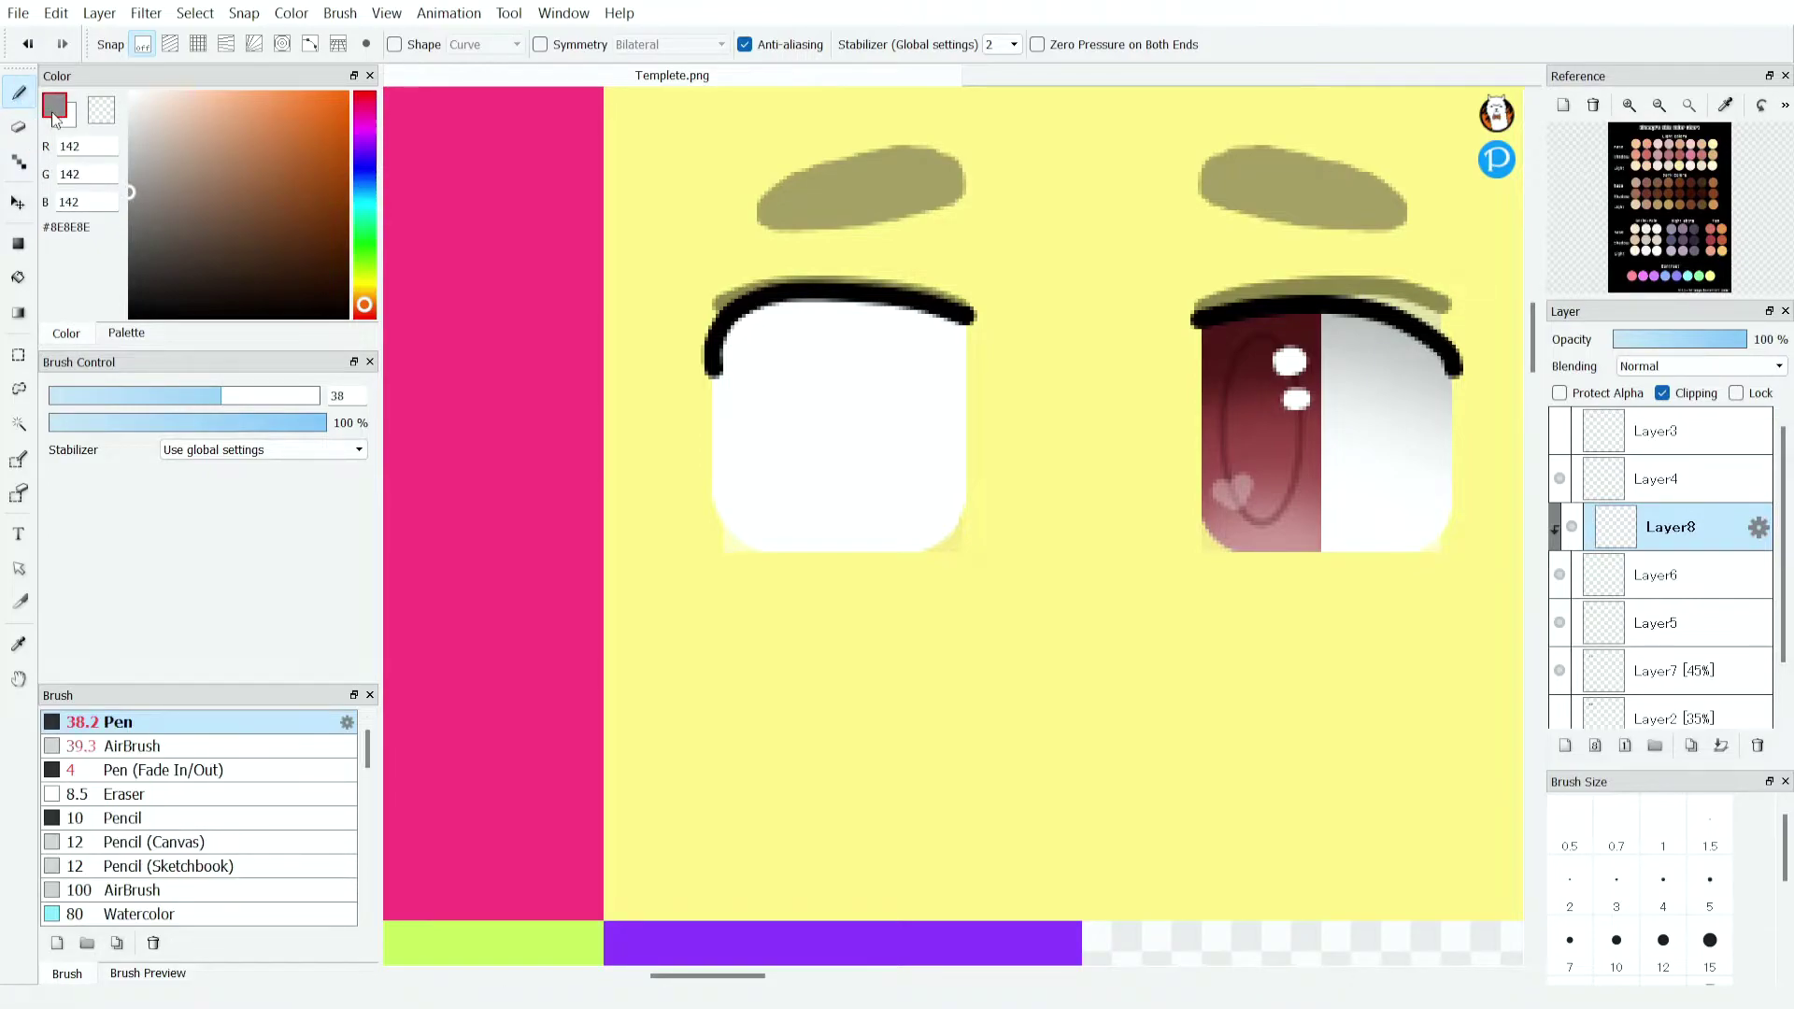
click(207, 748)
click(290, 399)
mouse_move(1184, 341)
mouse_down()
mouse_move(1029, 253)
mouse_move(905, 215)
mouse_move(696, 236)
mouse_up()
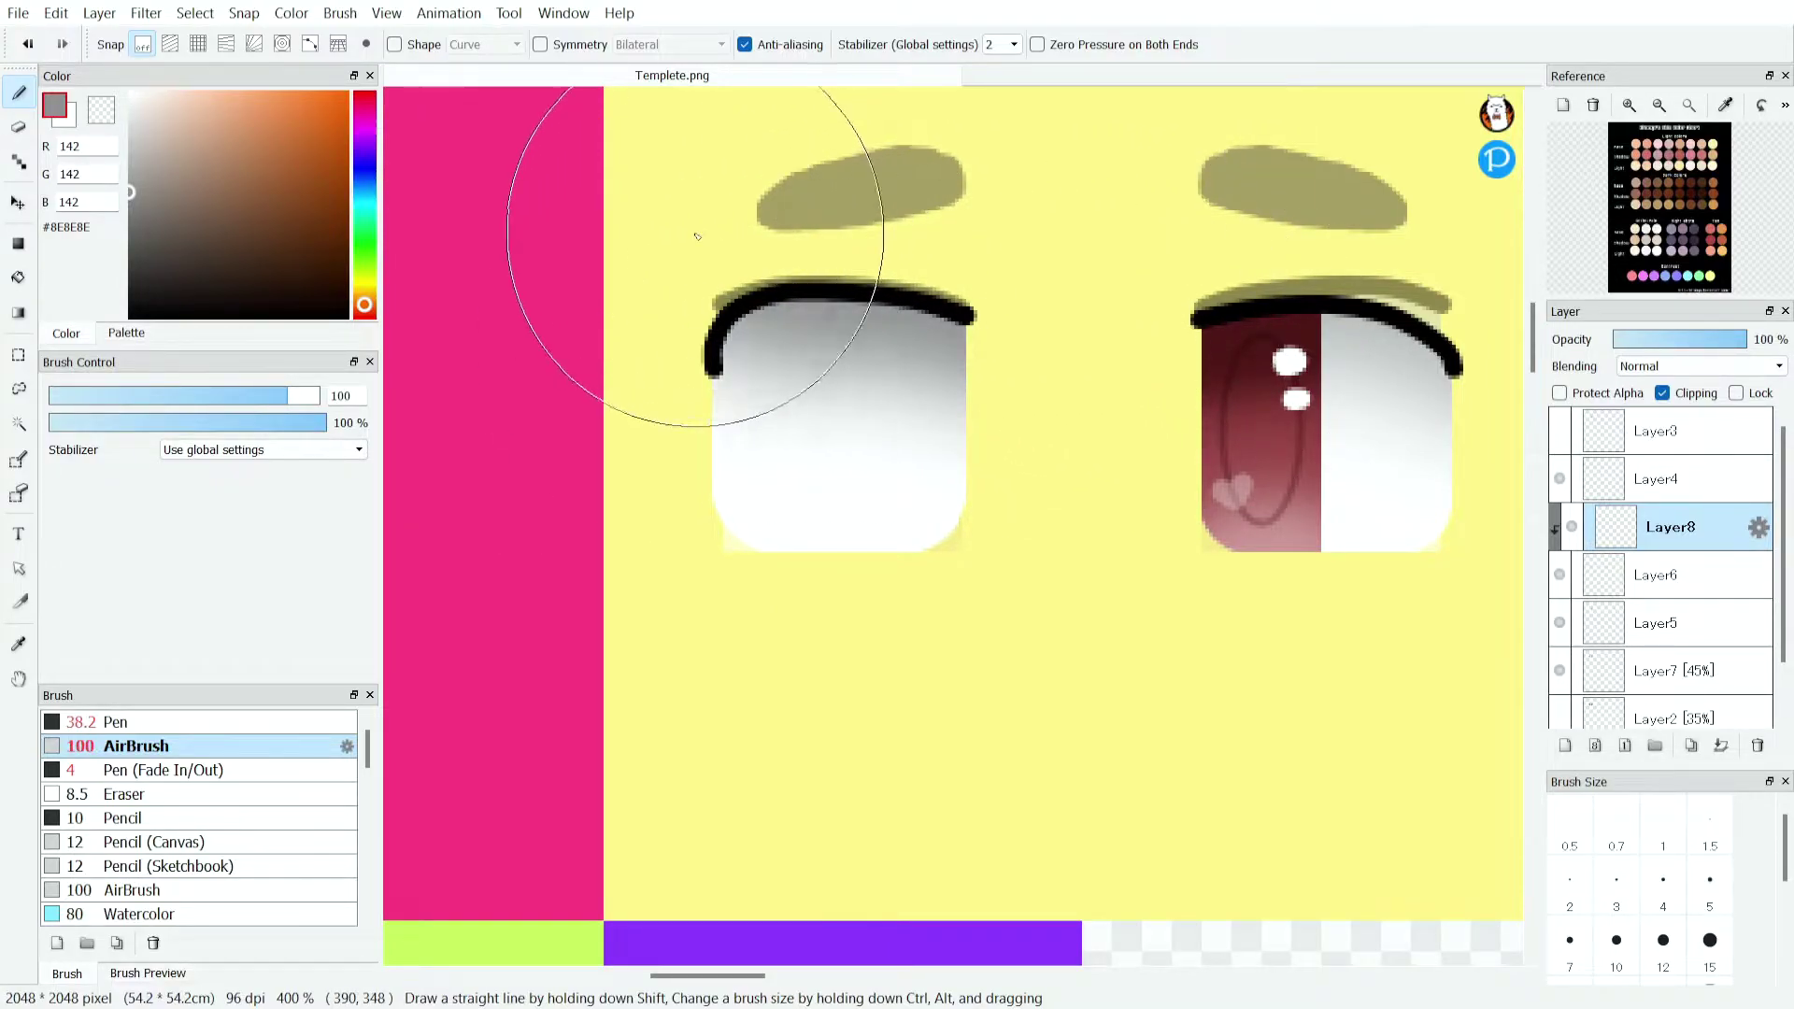
click(18, 355)
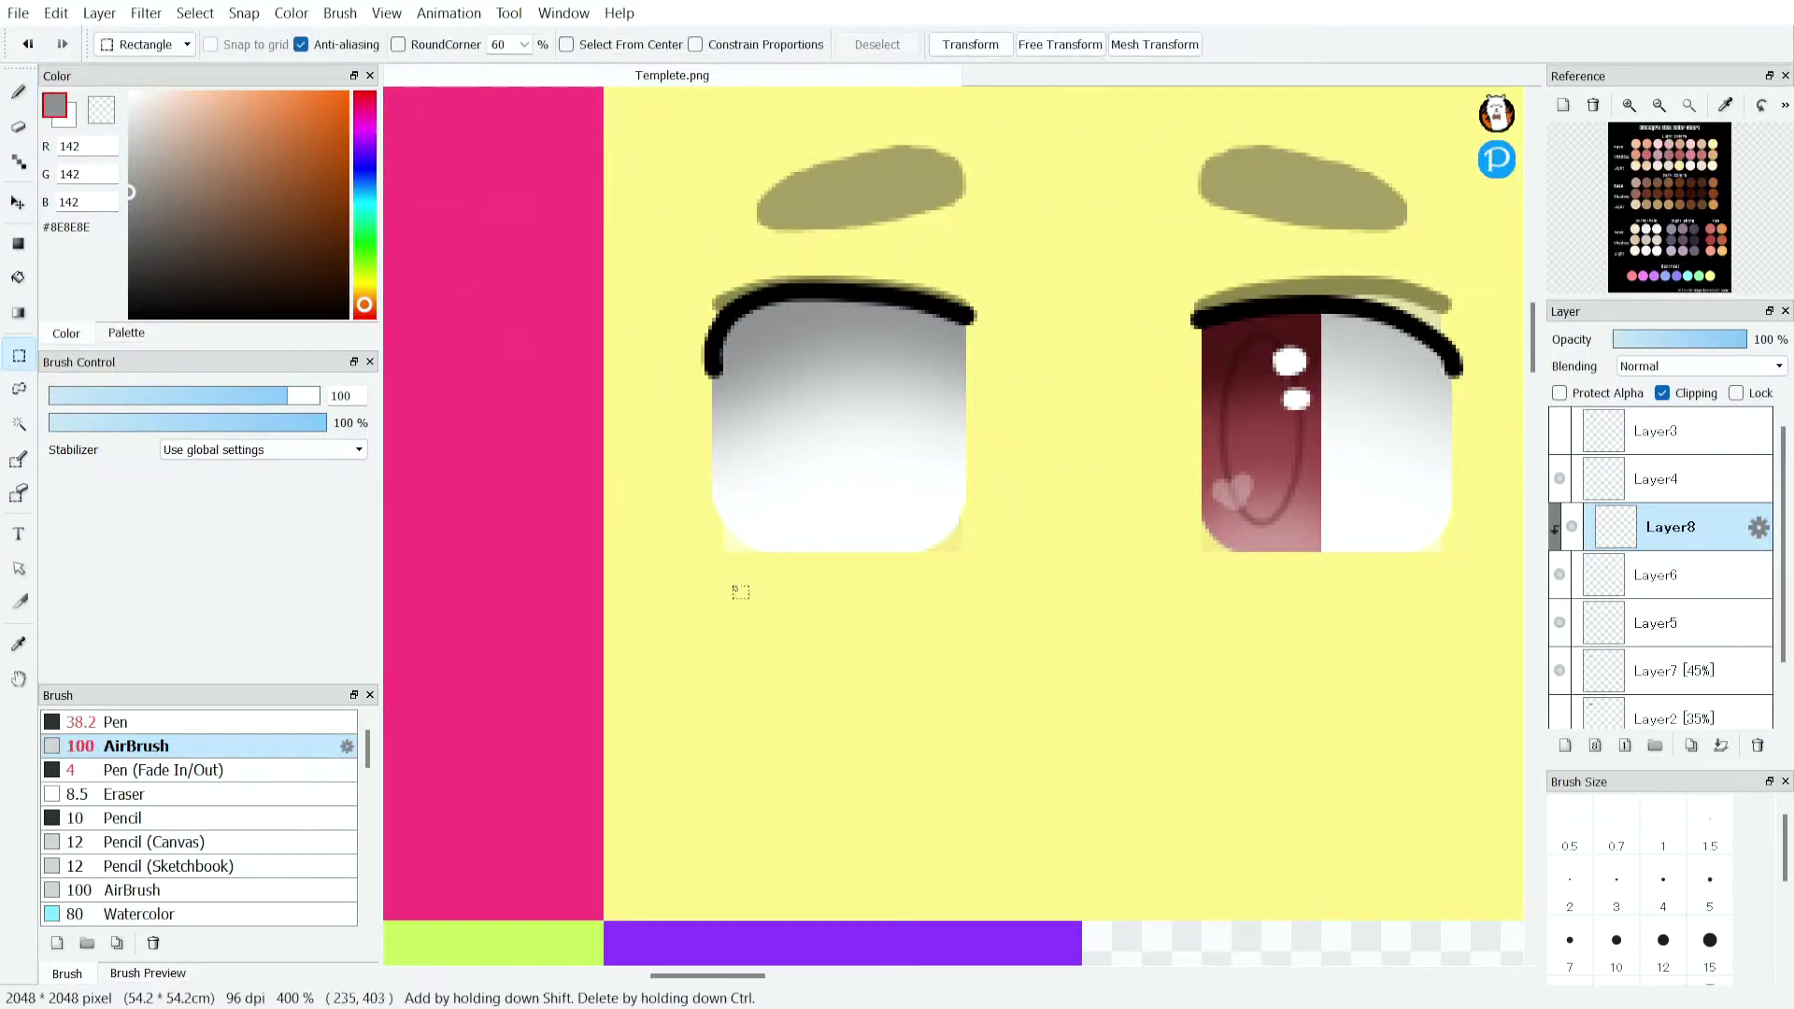
click(1693, 338)
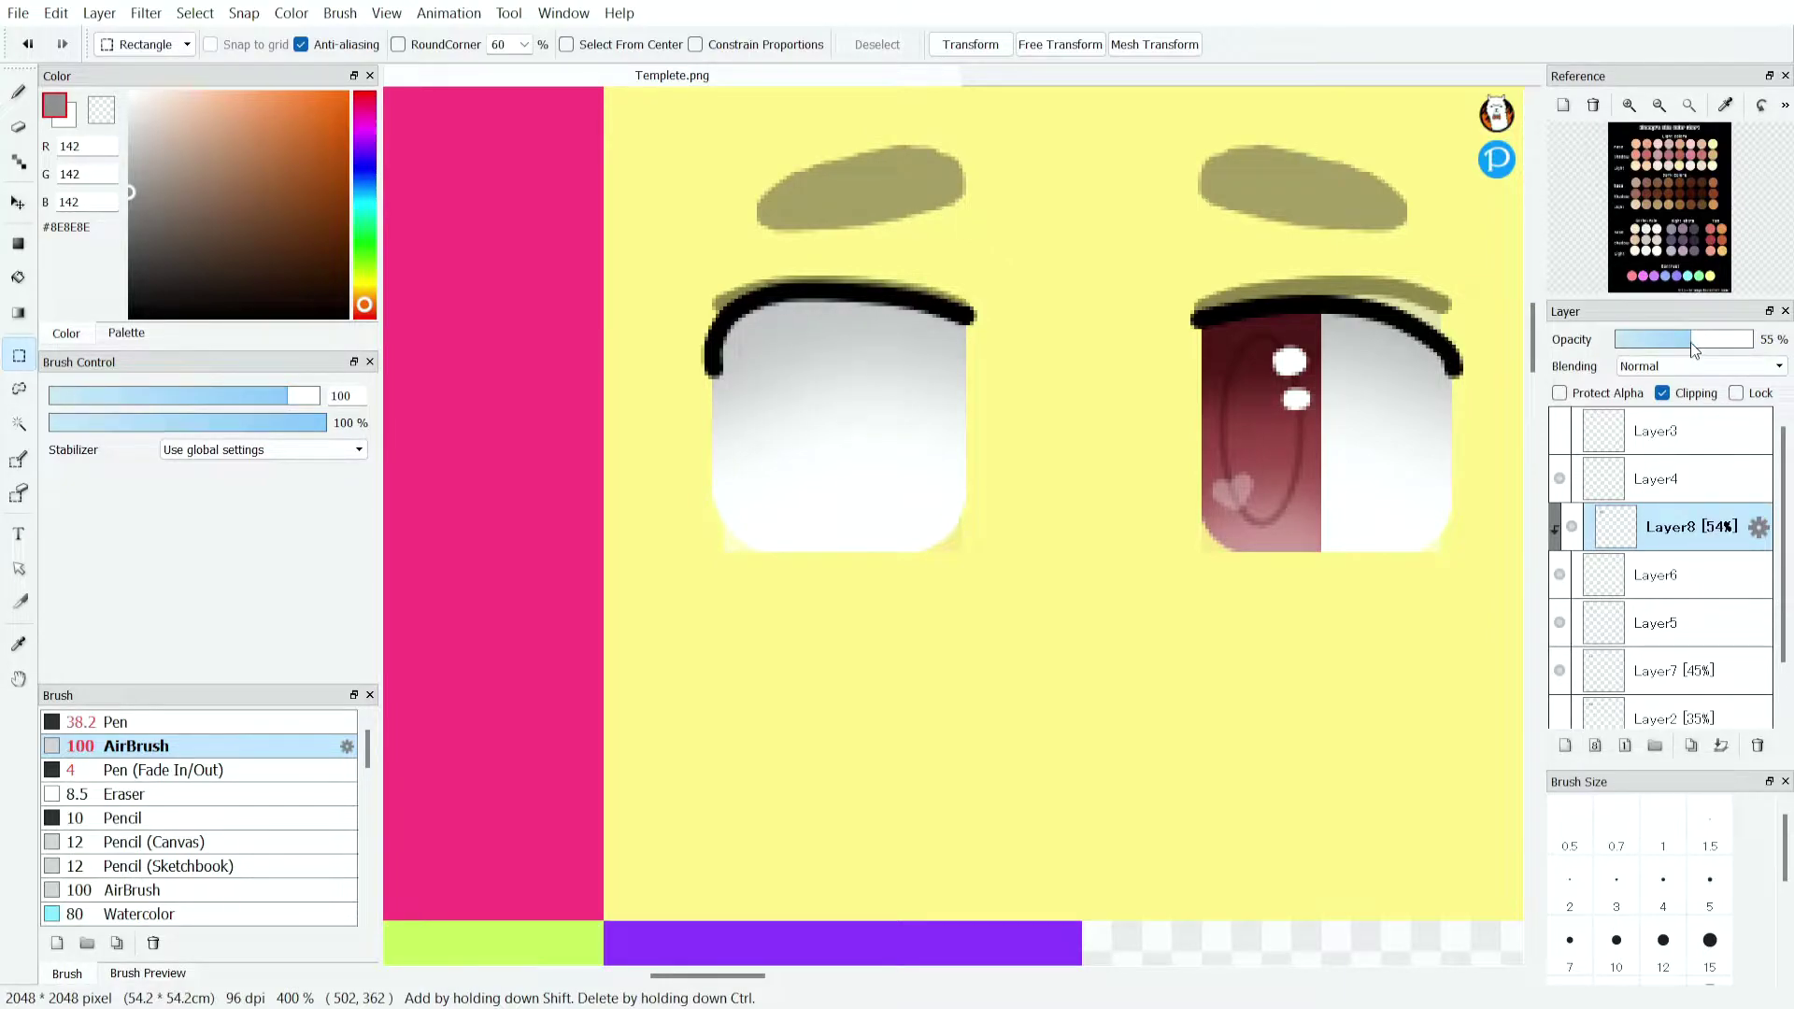
click(1721, 745)
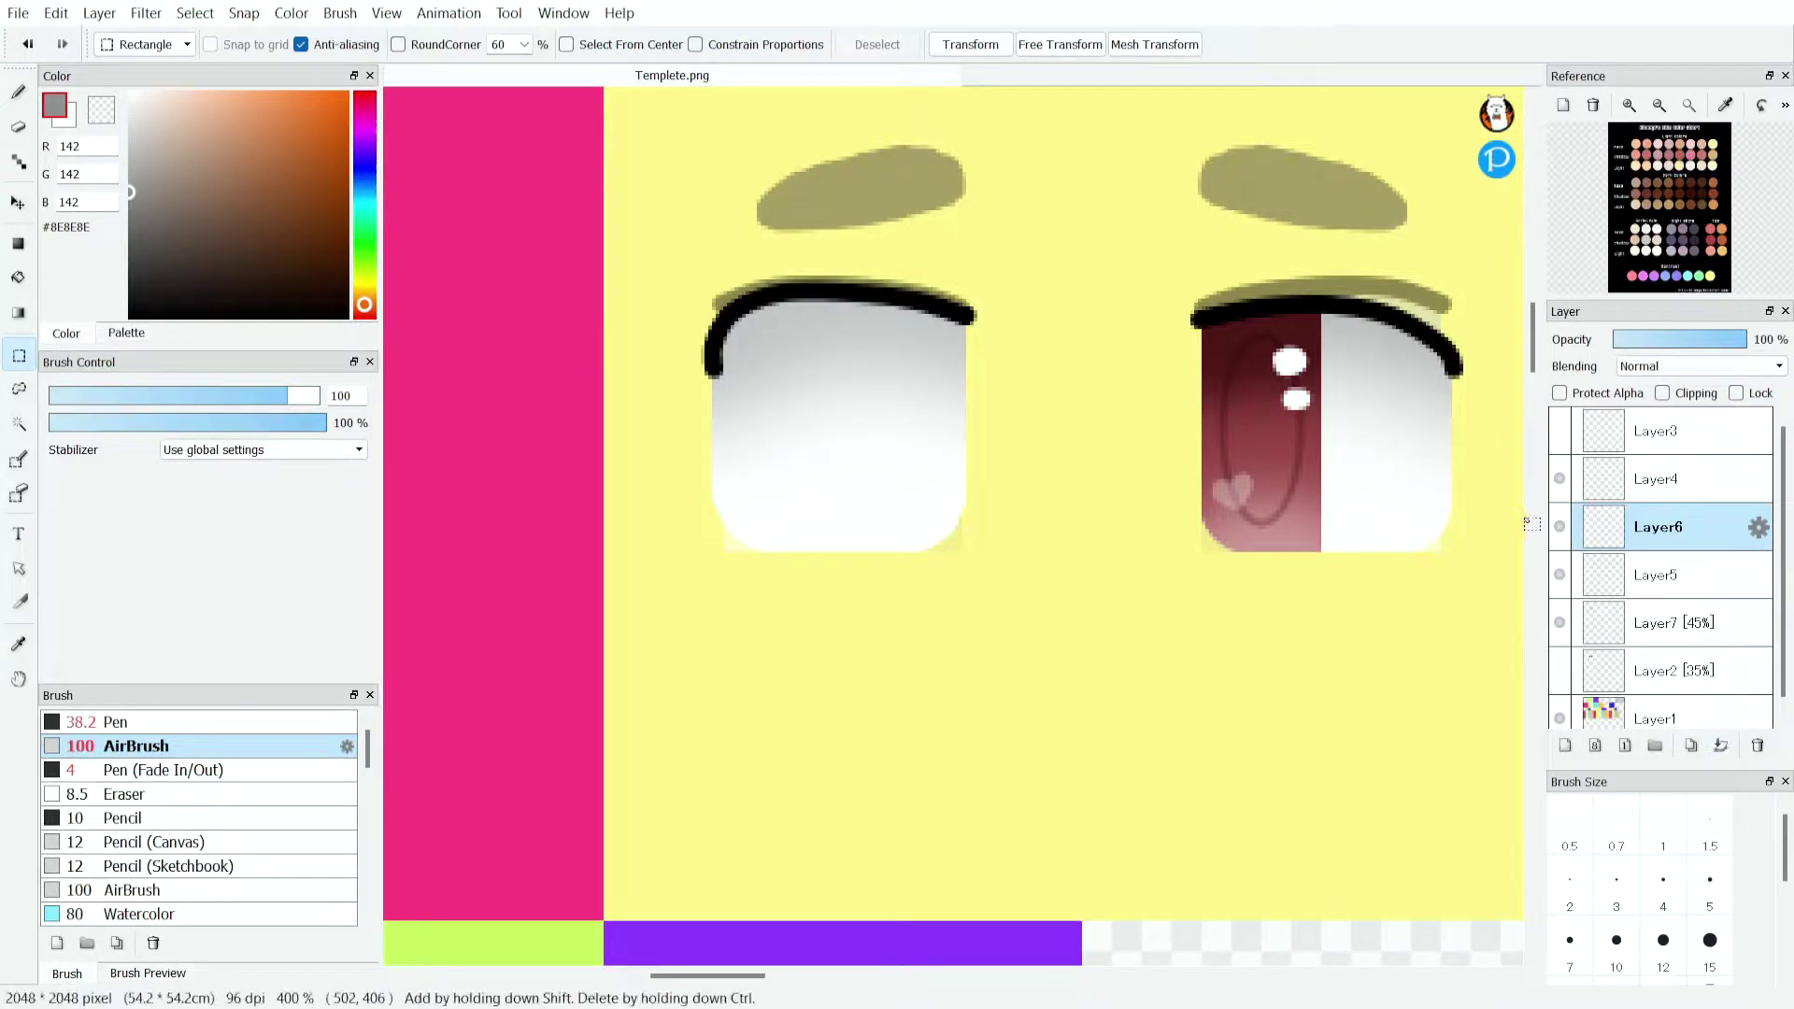
Add a new layer and rectangle-select the right half of the left eye.
scroll(914, 343, down, 1)
scroll(1090, 361, down, 1)
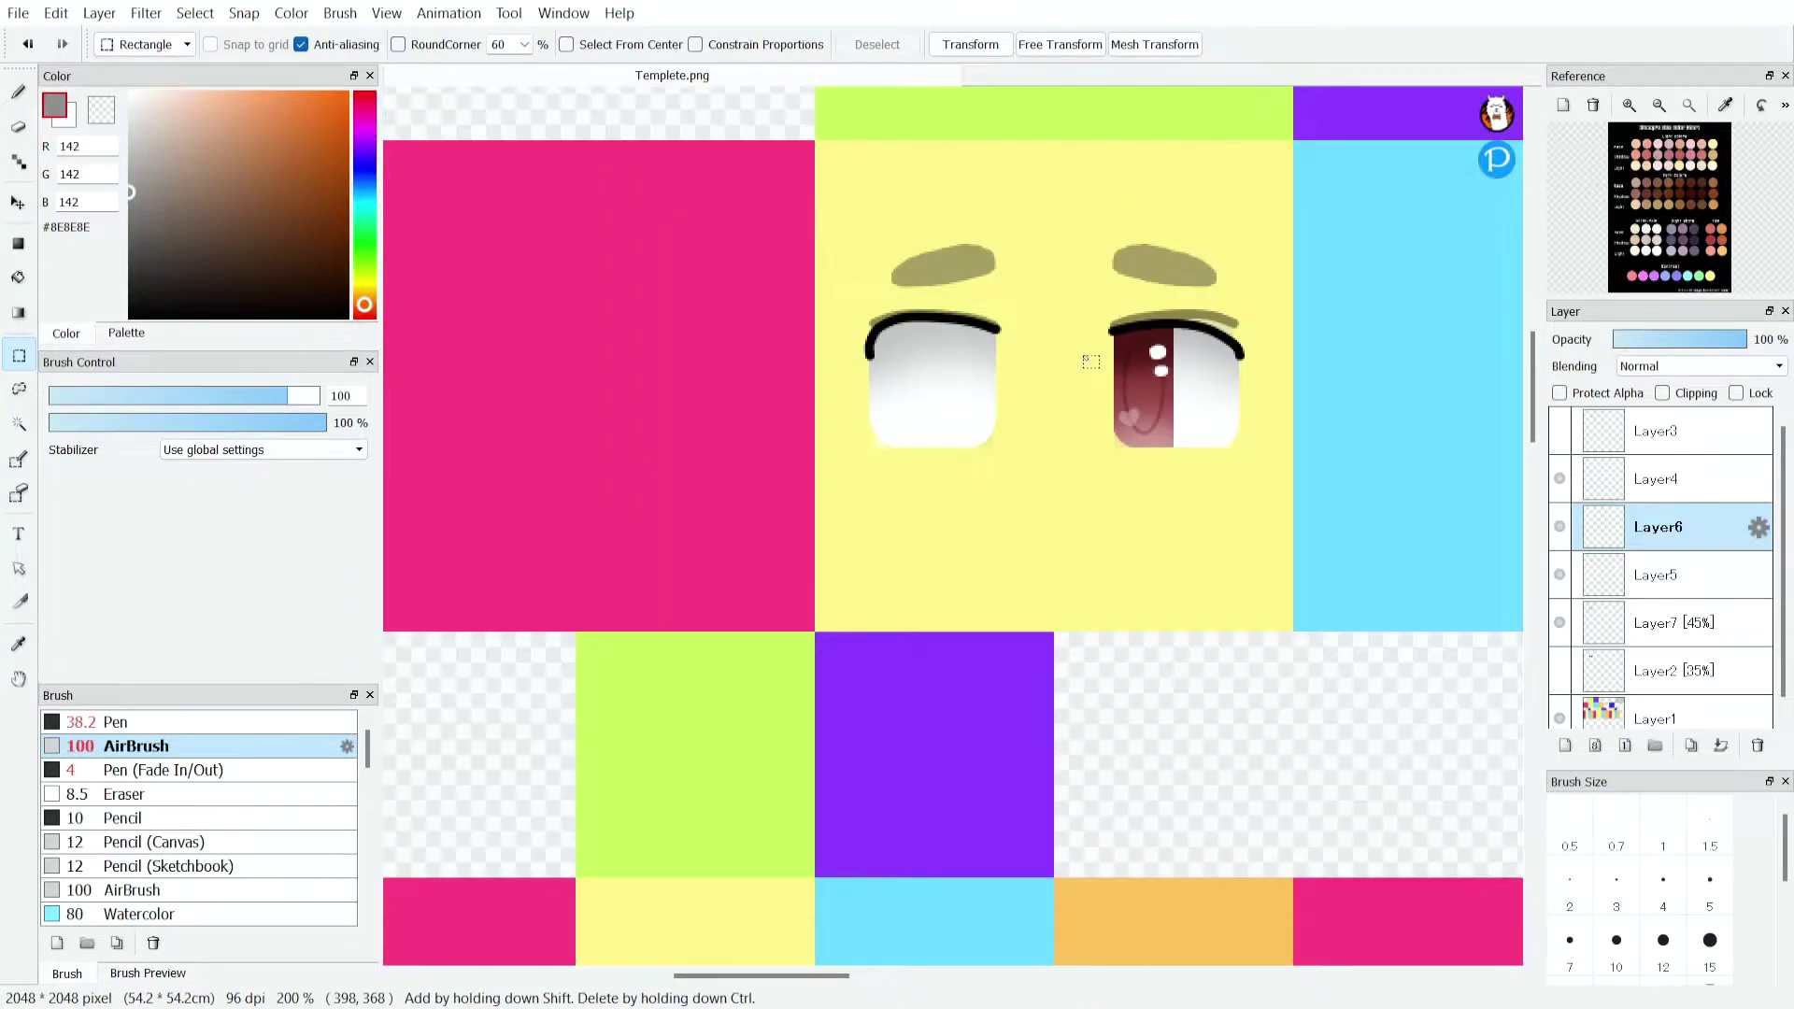
click(1565, 745)
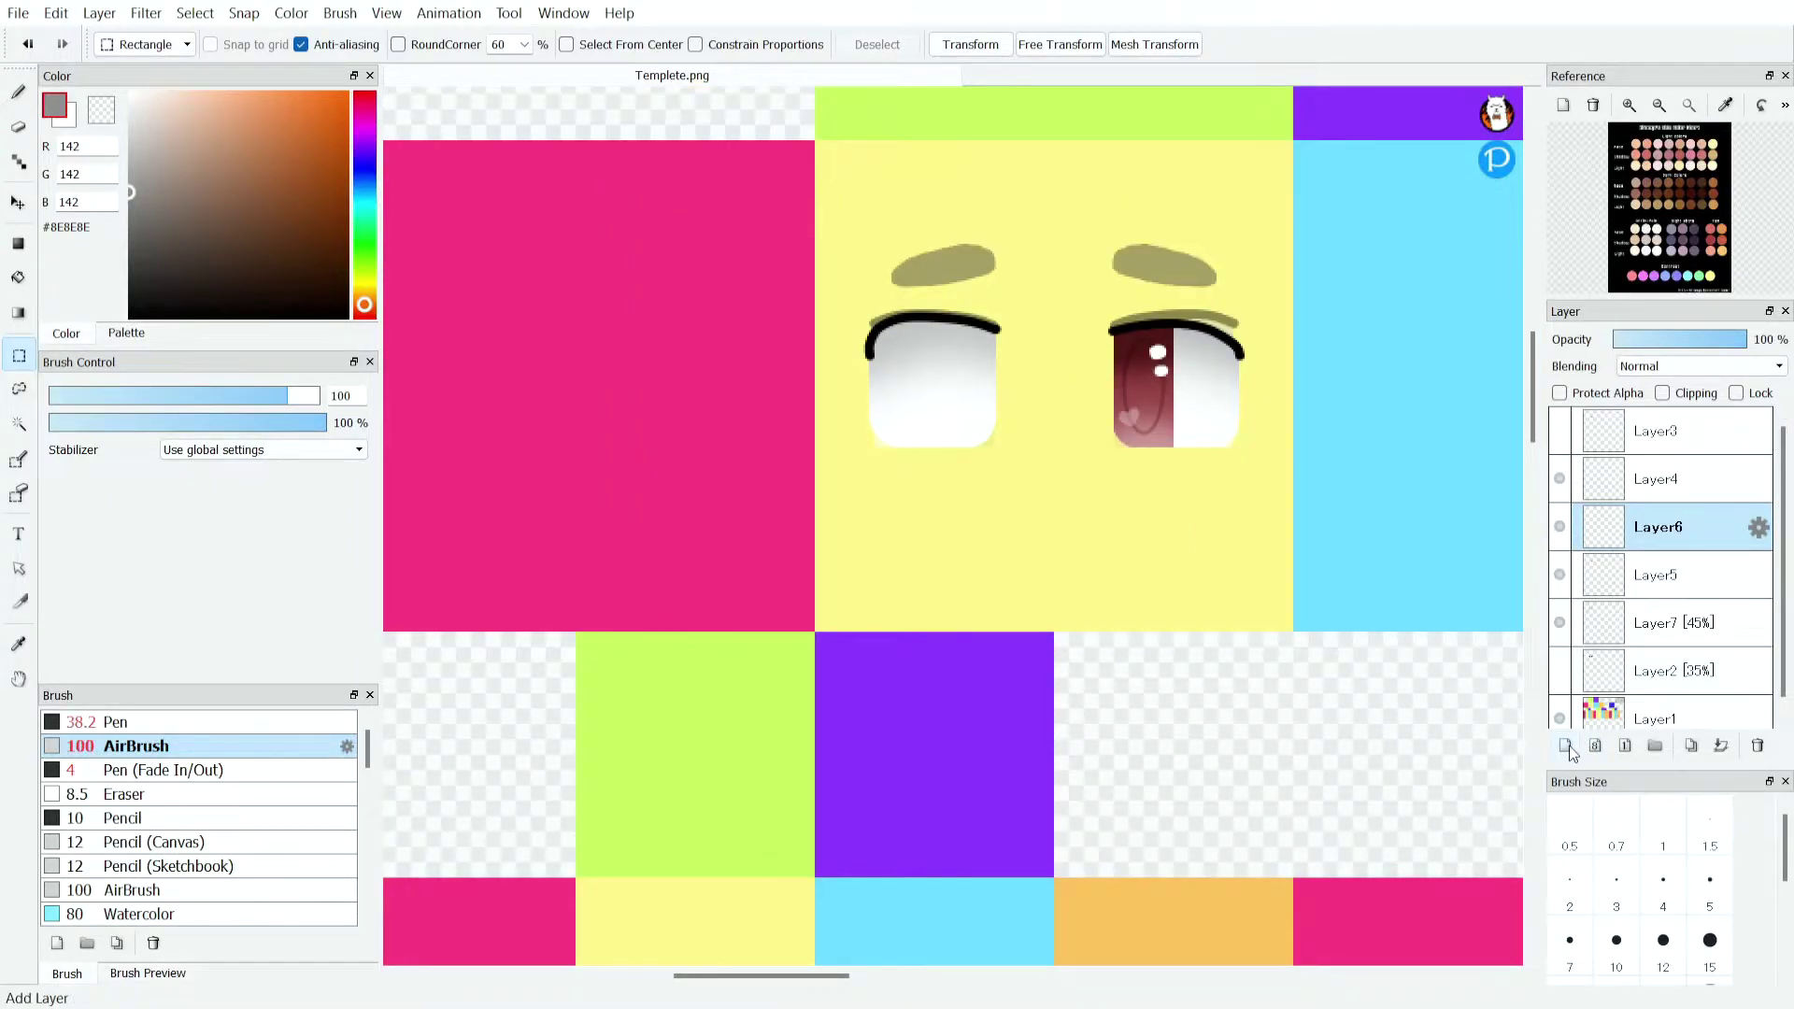
scroll(1149, 366, up, 2)
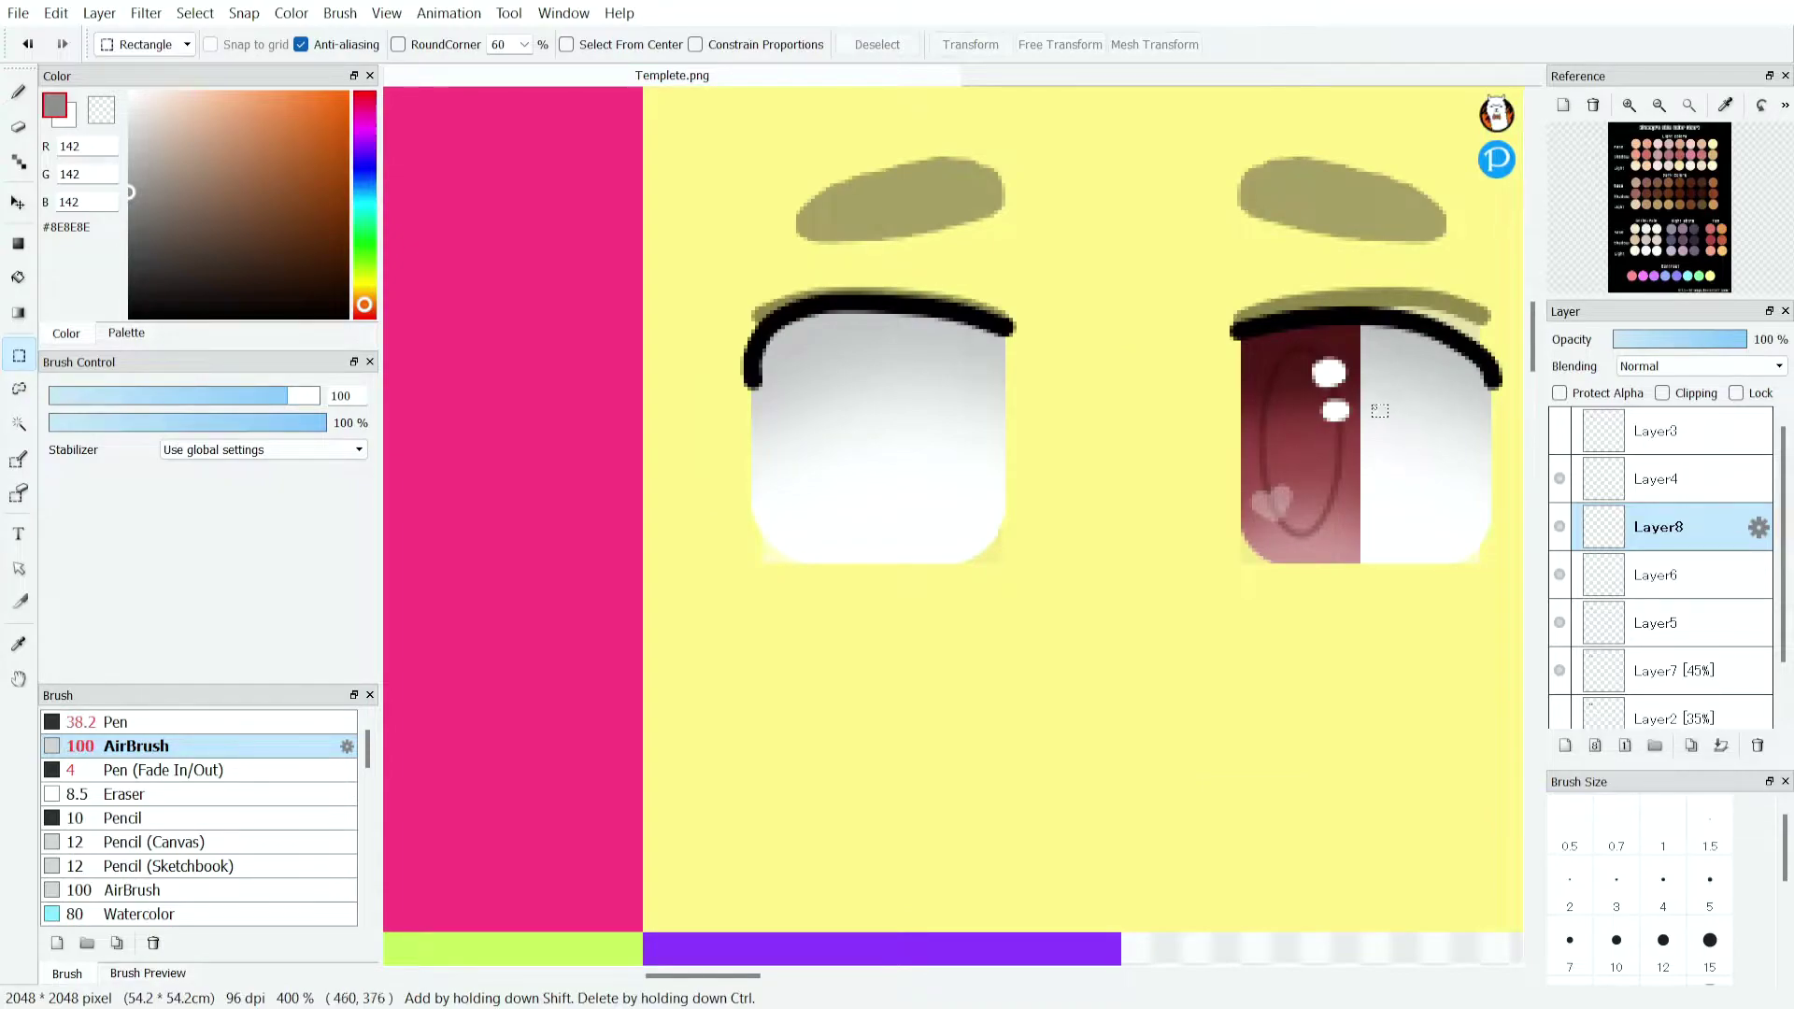
scroll(902, 348, up, 2)
drag(873, 266, 1102, 565)
scroll(990, 421, down, 1)
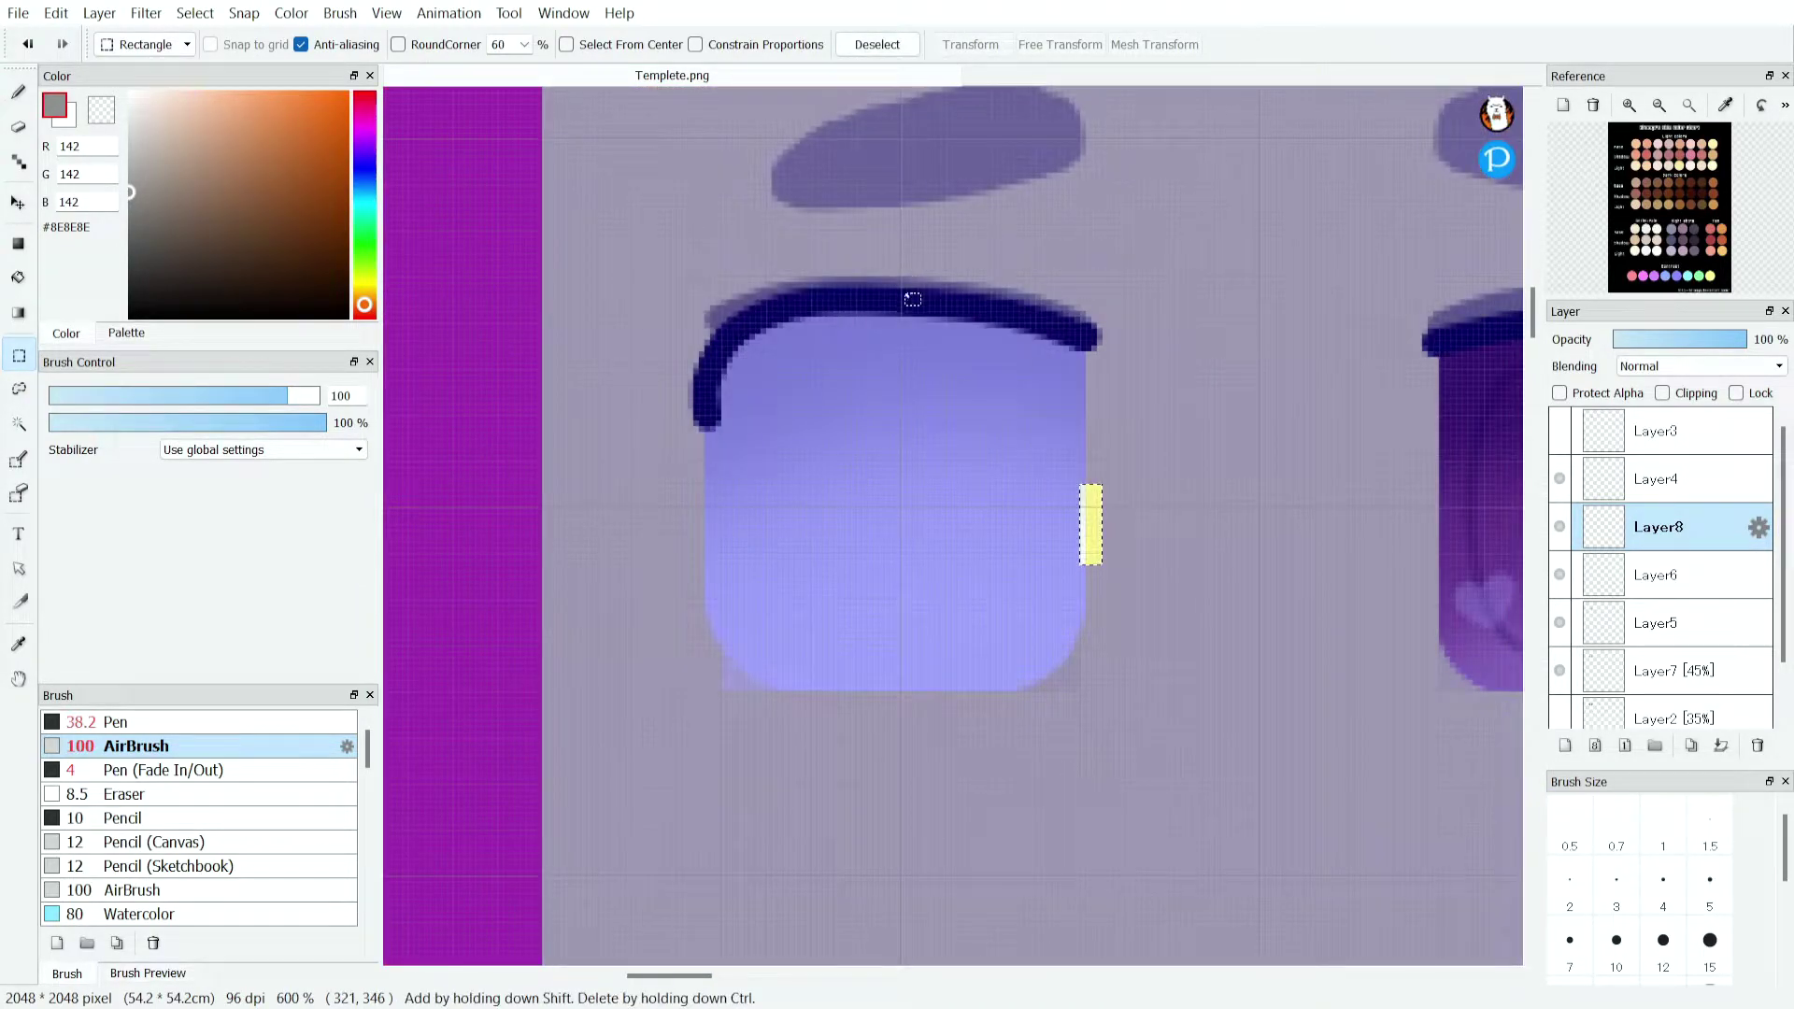
click(906, 296)
scroll(907, 300, up, 3)
drag(921, 310, 1224, 866)
scroll(1026, 386, down, 2)
scroll(1121, 309, down, 1)
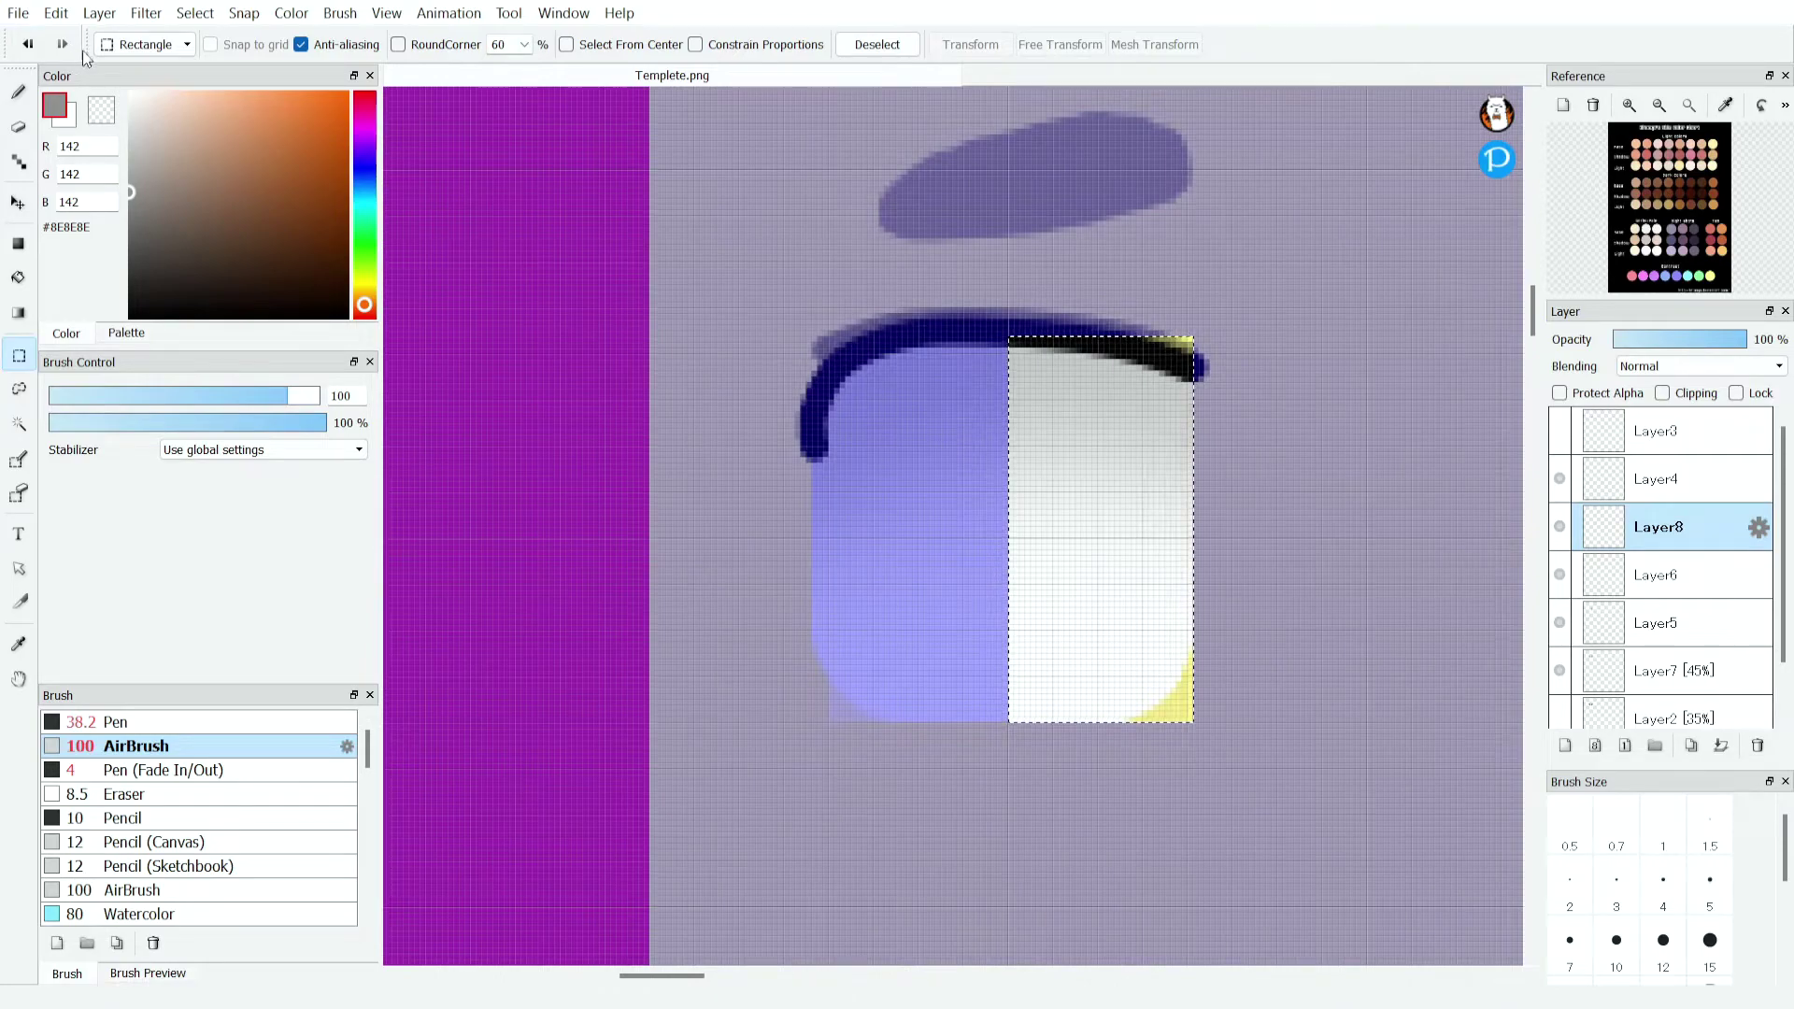
Paint the selection solid medium blue with the pen, then clear the selection.
click(365, 180)
drag(293, 147, 275, 146)
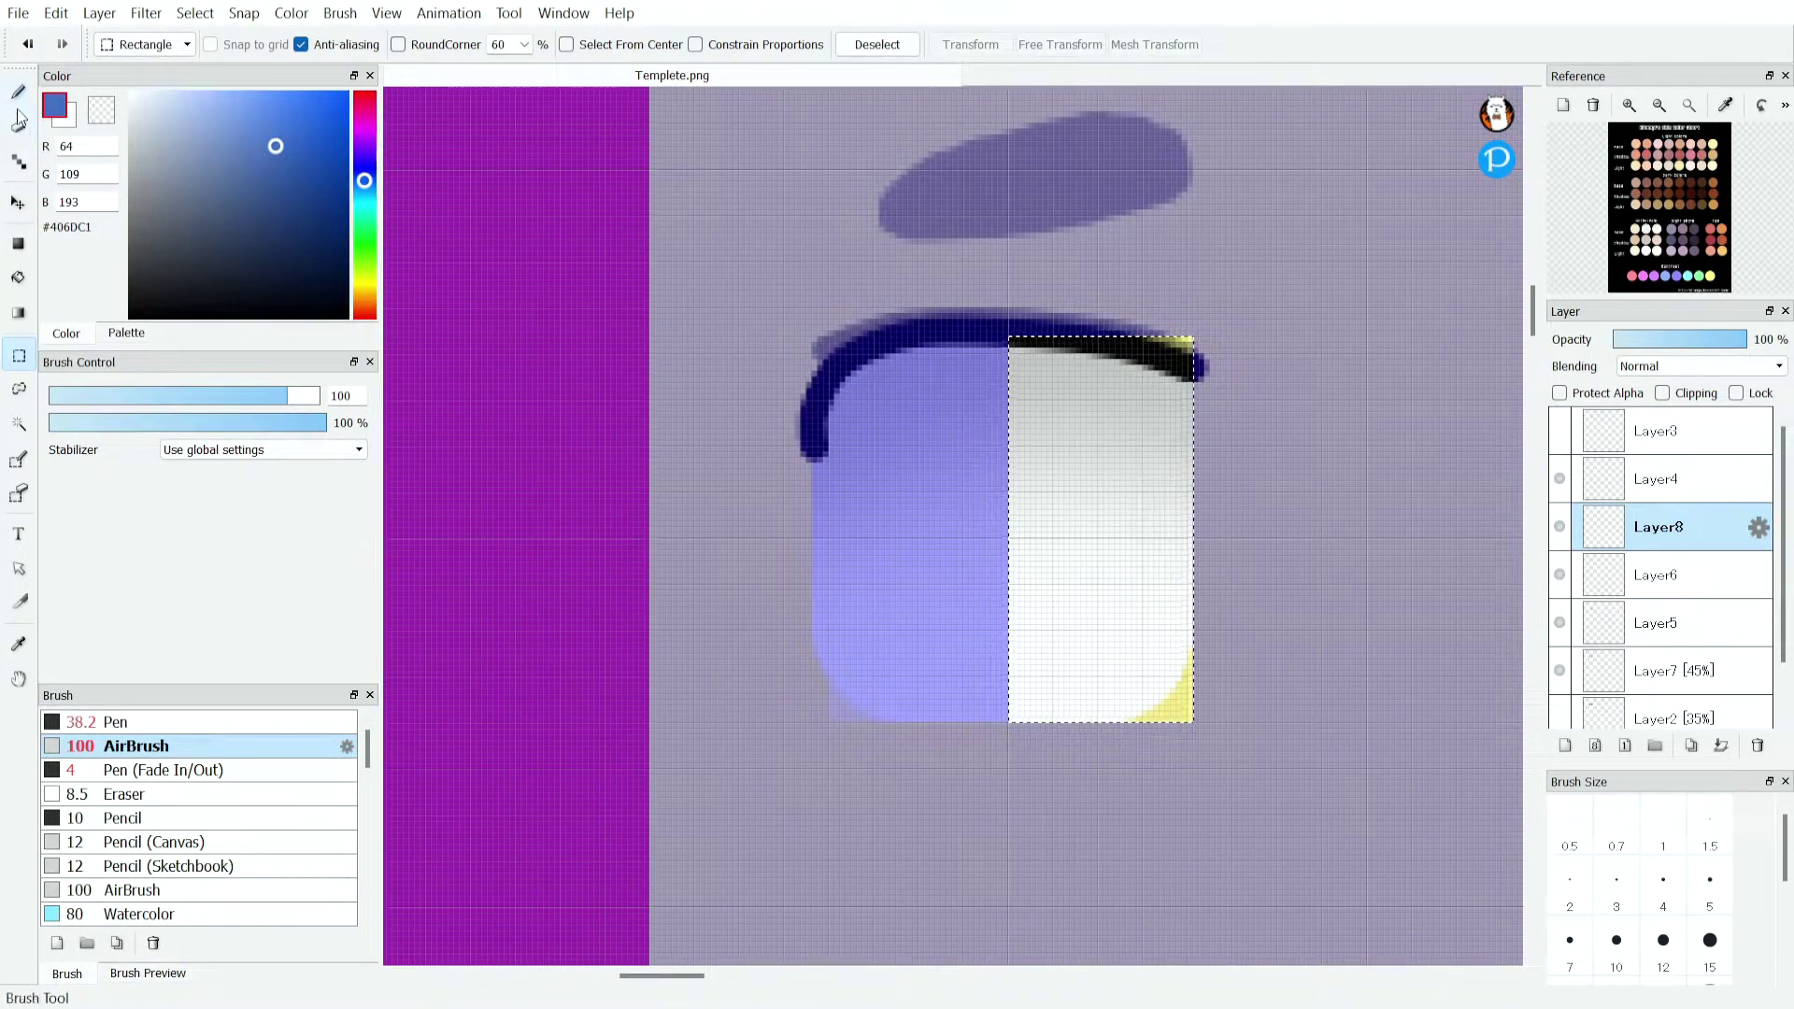
key(b)
click(242, 719)
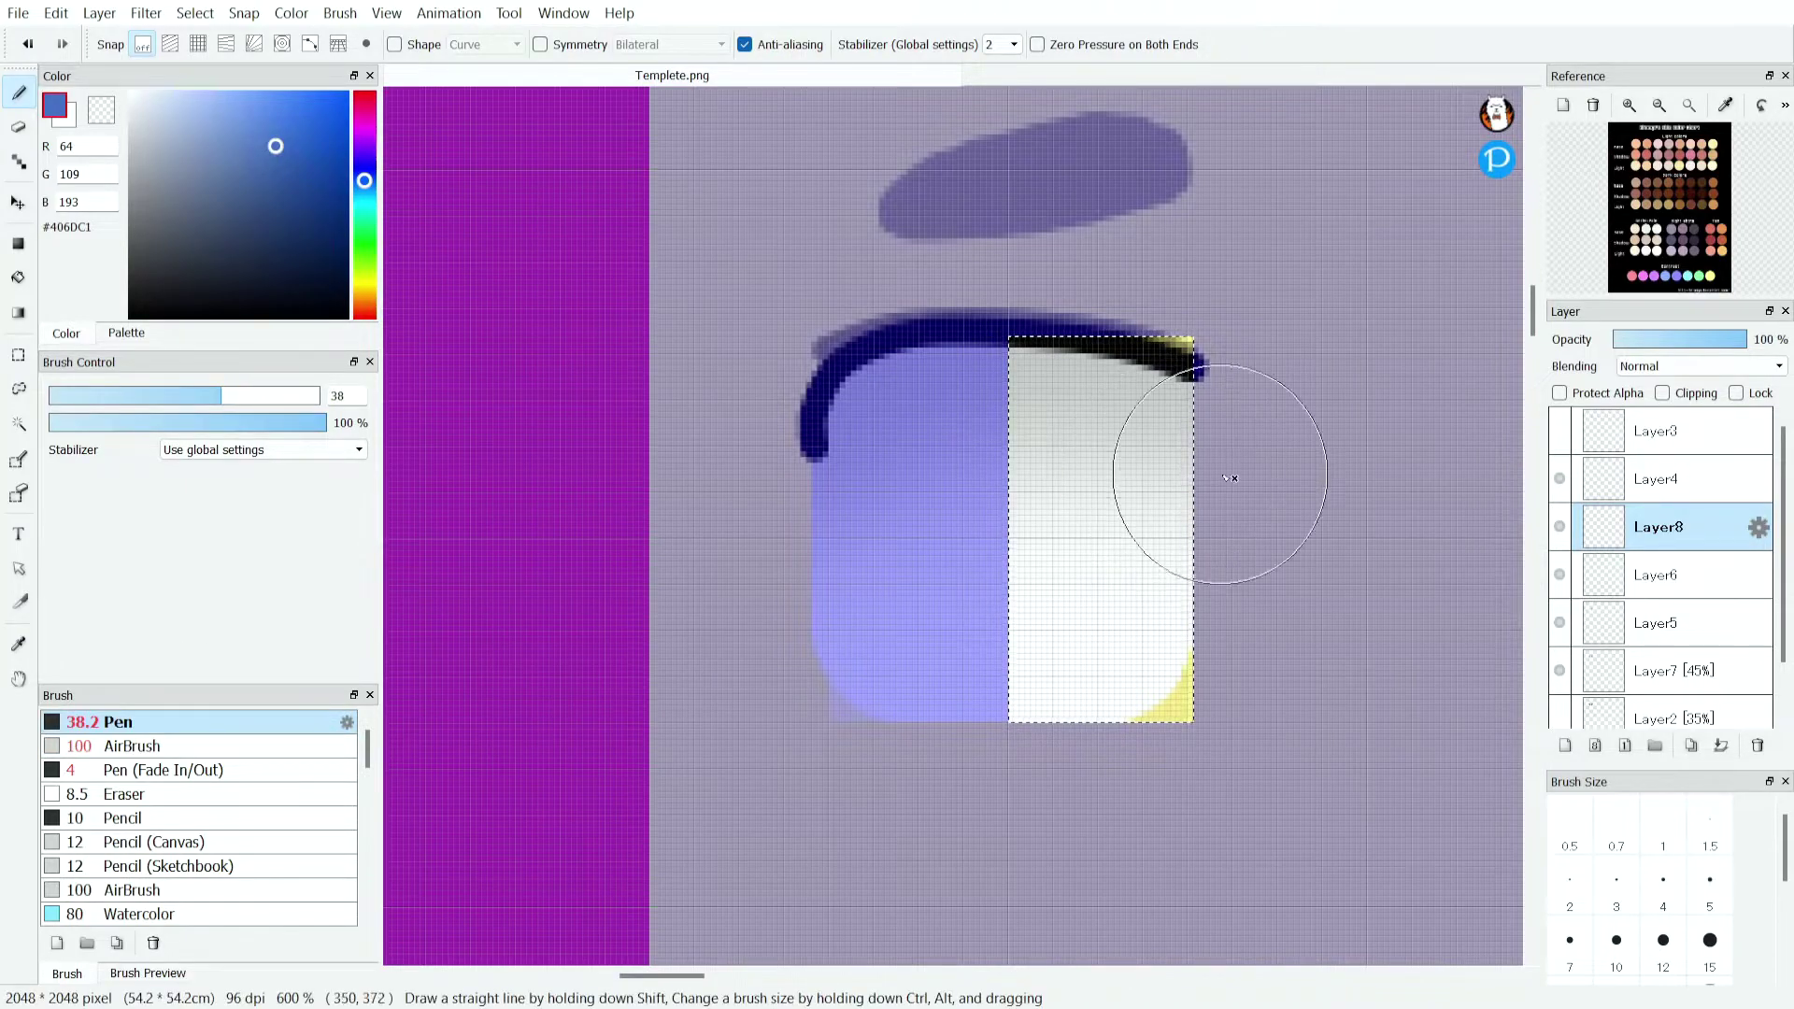
scroll(1215, 495, up, 2)
mouse_move(999, 379)
mouse_down()
mouse_move(962, 468)
mouse_move(981, 701)
mouse_move(985, 673)
mouse_move(954, 657)
mouse_up()
click(1015, 609)
click(872, 713)
scroll(978, 592, down, 4)
click(18, 355)
click(877, 44)
click(1555, 541)
click(1555, 541)
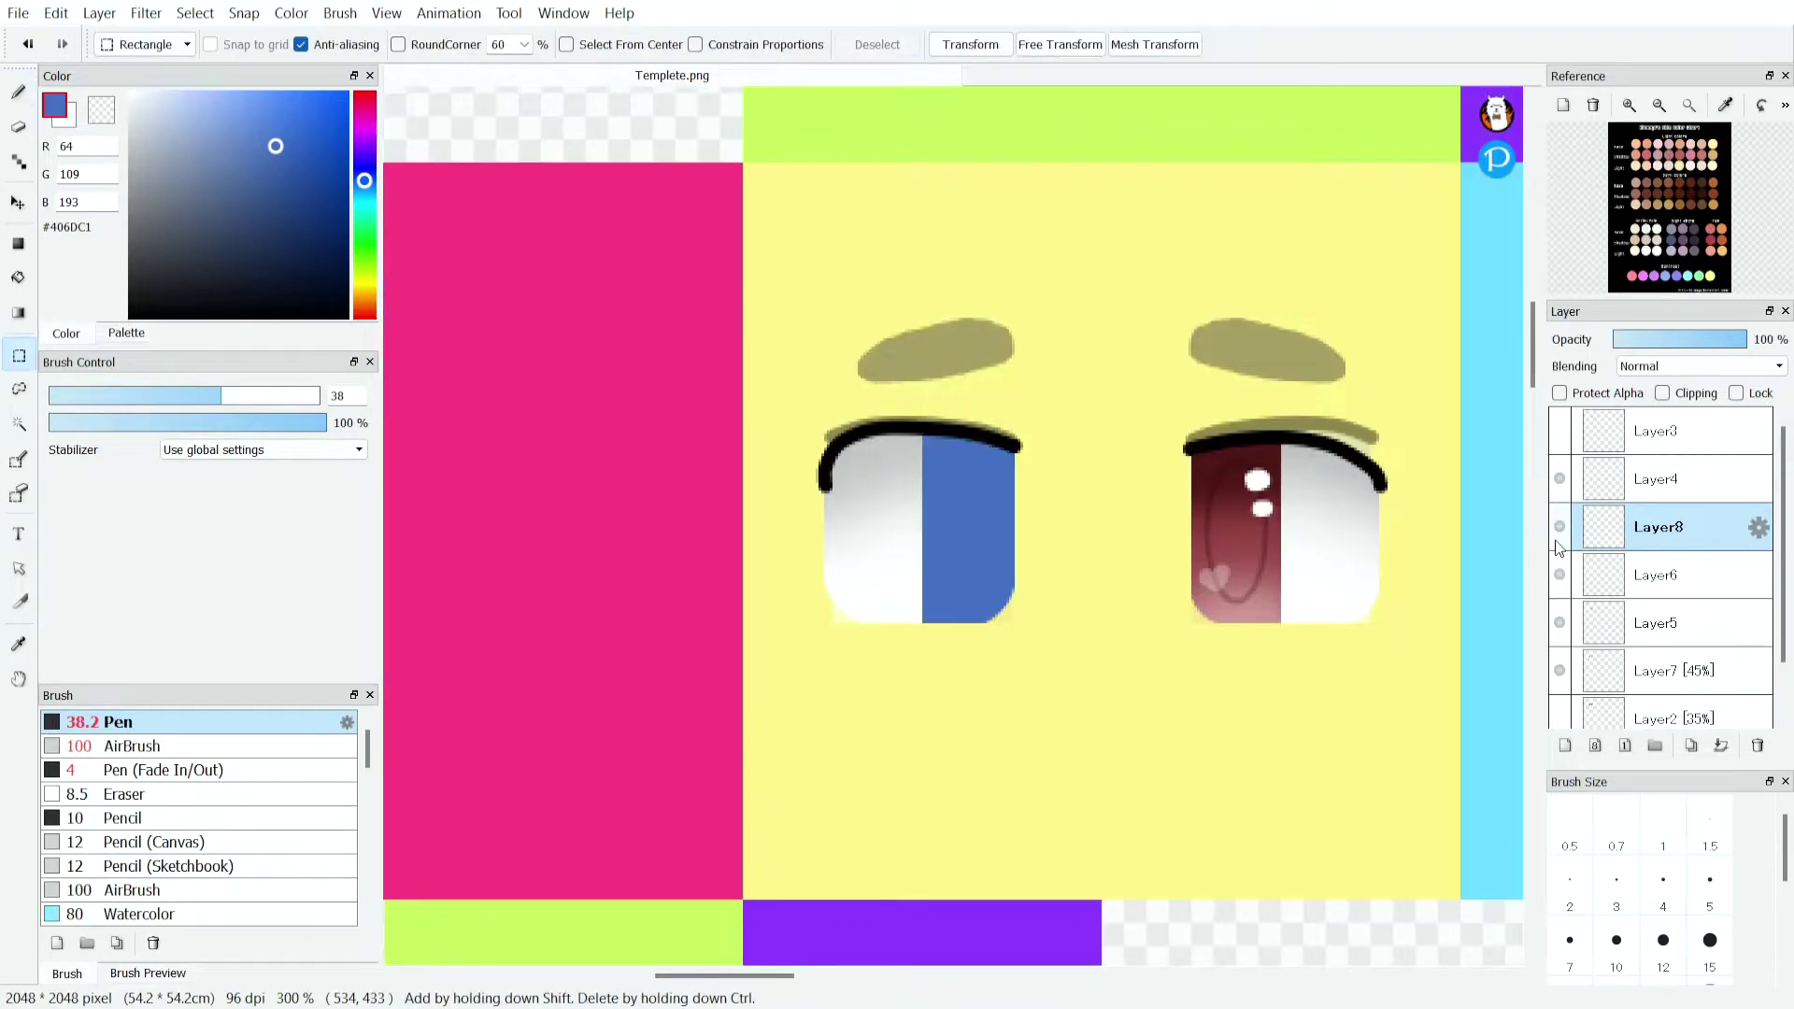
Add a new layer clipped to the iris and switch to a larger airbrush.
click(1565, 746)
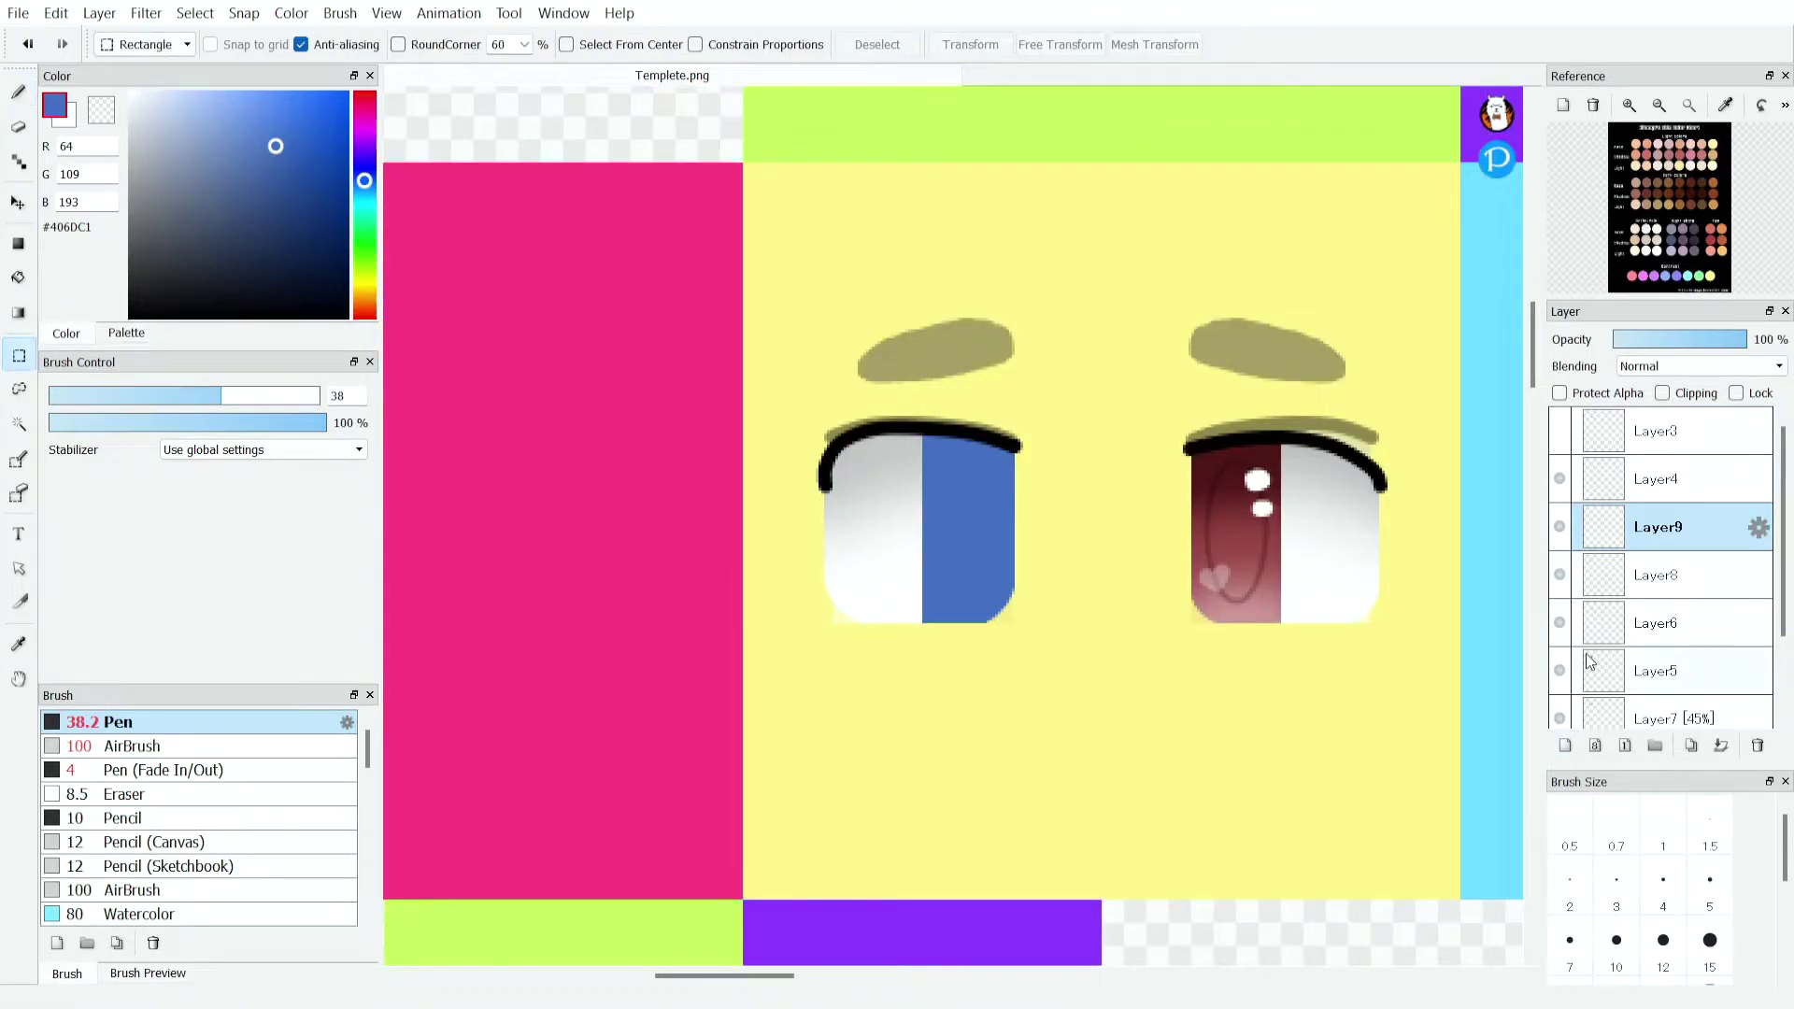
click(1674, 393)
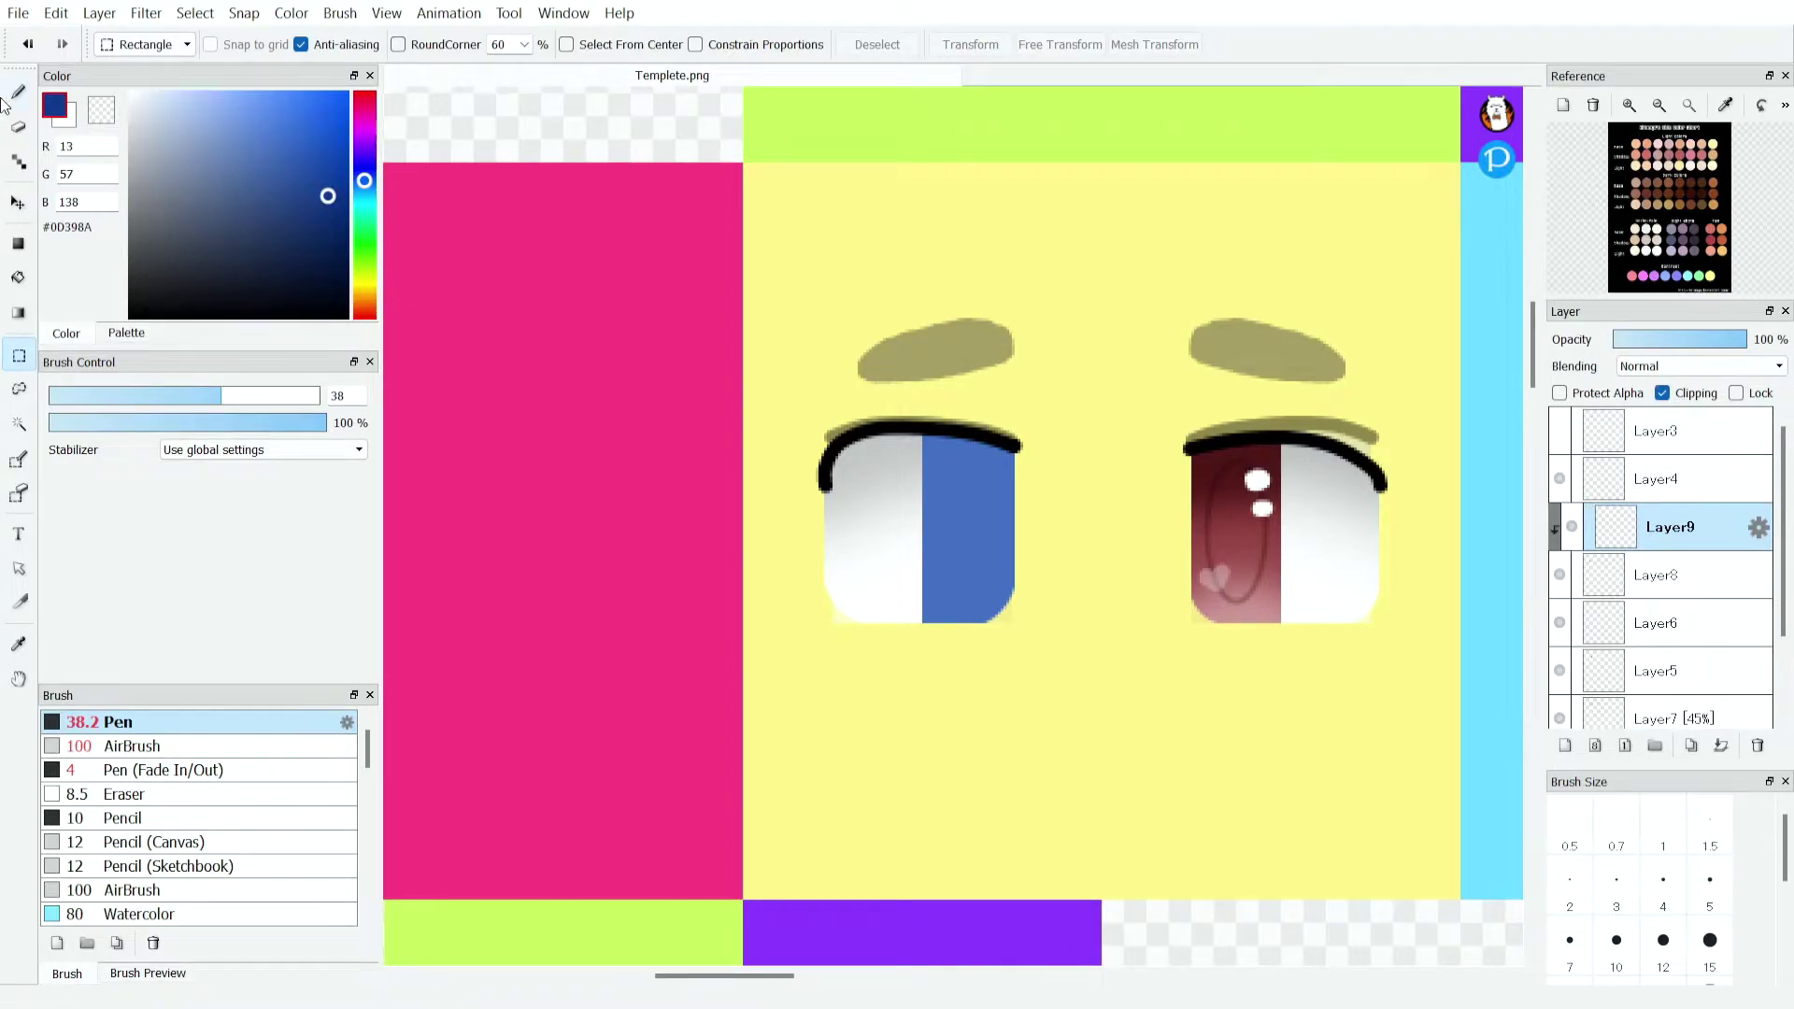
key(b)
click(181, 747)
scroll(841, 460, up, 1)
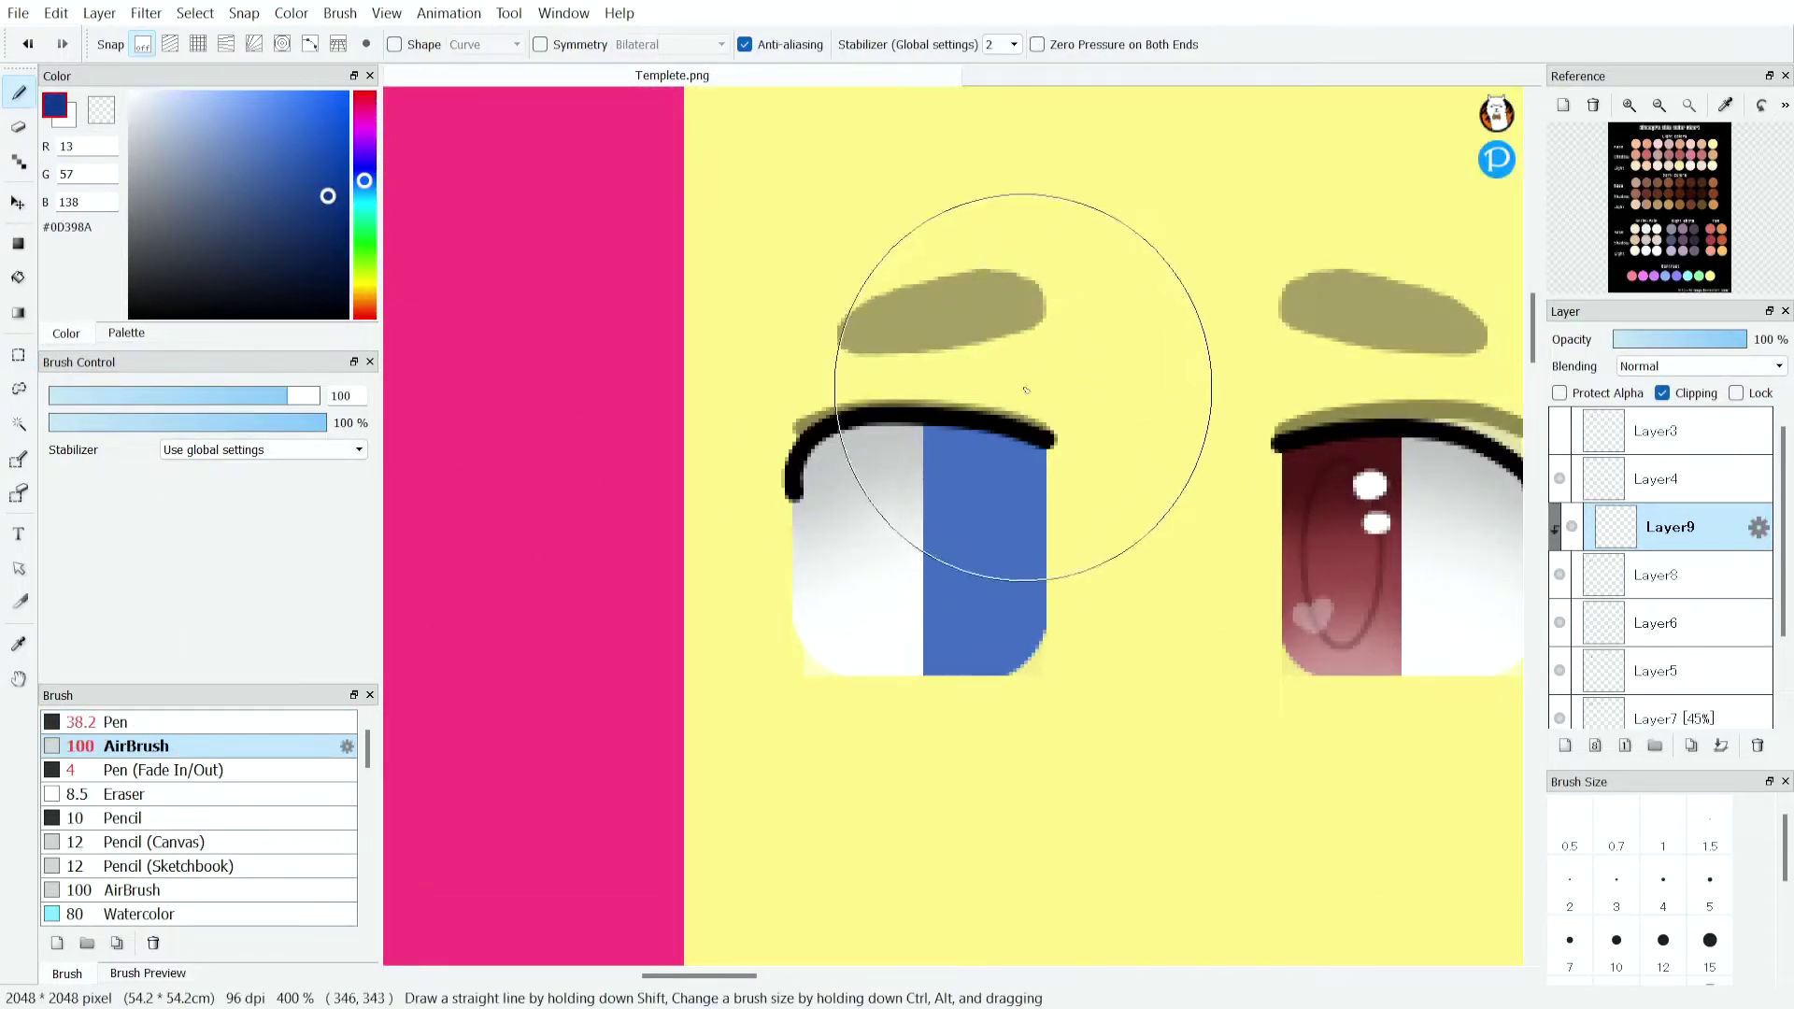
drag(220, 396, 262, 403)
Airbrush the iris darker at the top and lighter blue toward the bottom.
drag(1112, 449, 840, 484)
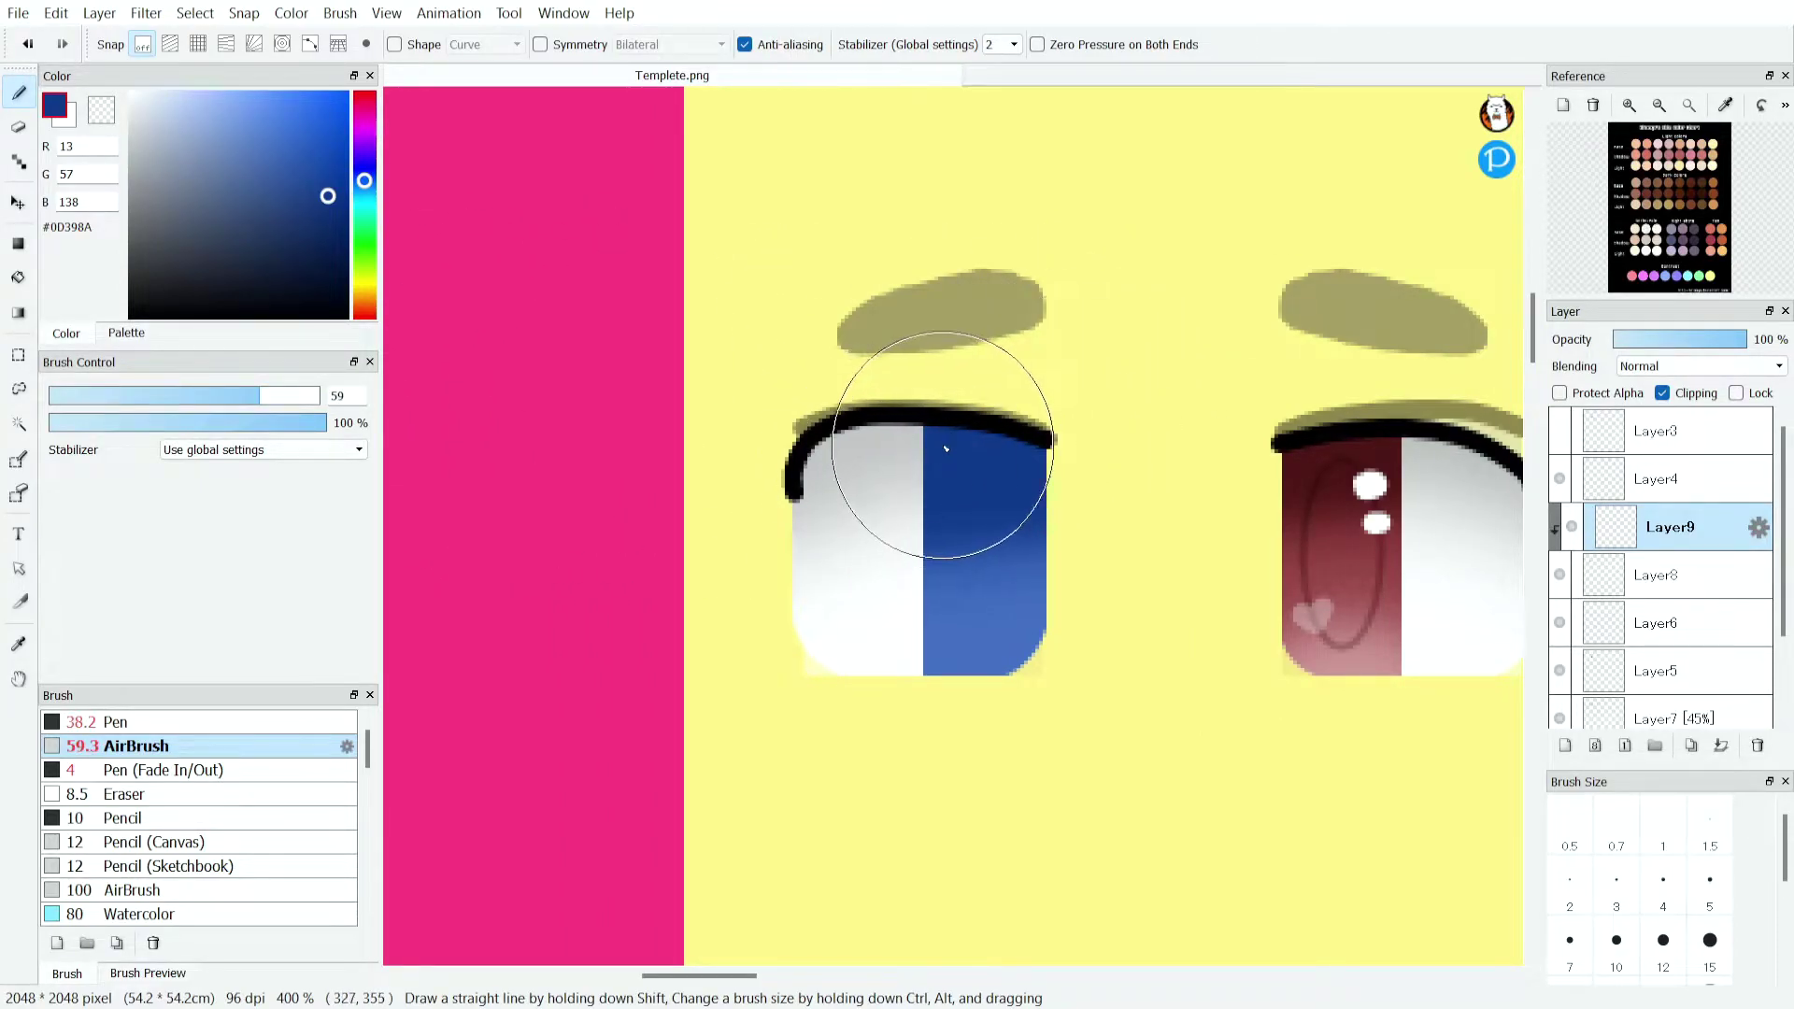
right_click(989, 623)
drag(994, 618, 994, 609)
click(212, 108)
mouse_move(1021, 729)
mouse_down()
mouse_move(1004, 715)
mouse_move(1033, 721)
mouse_up()
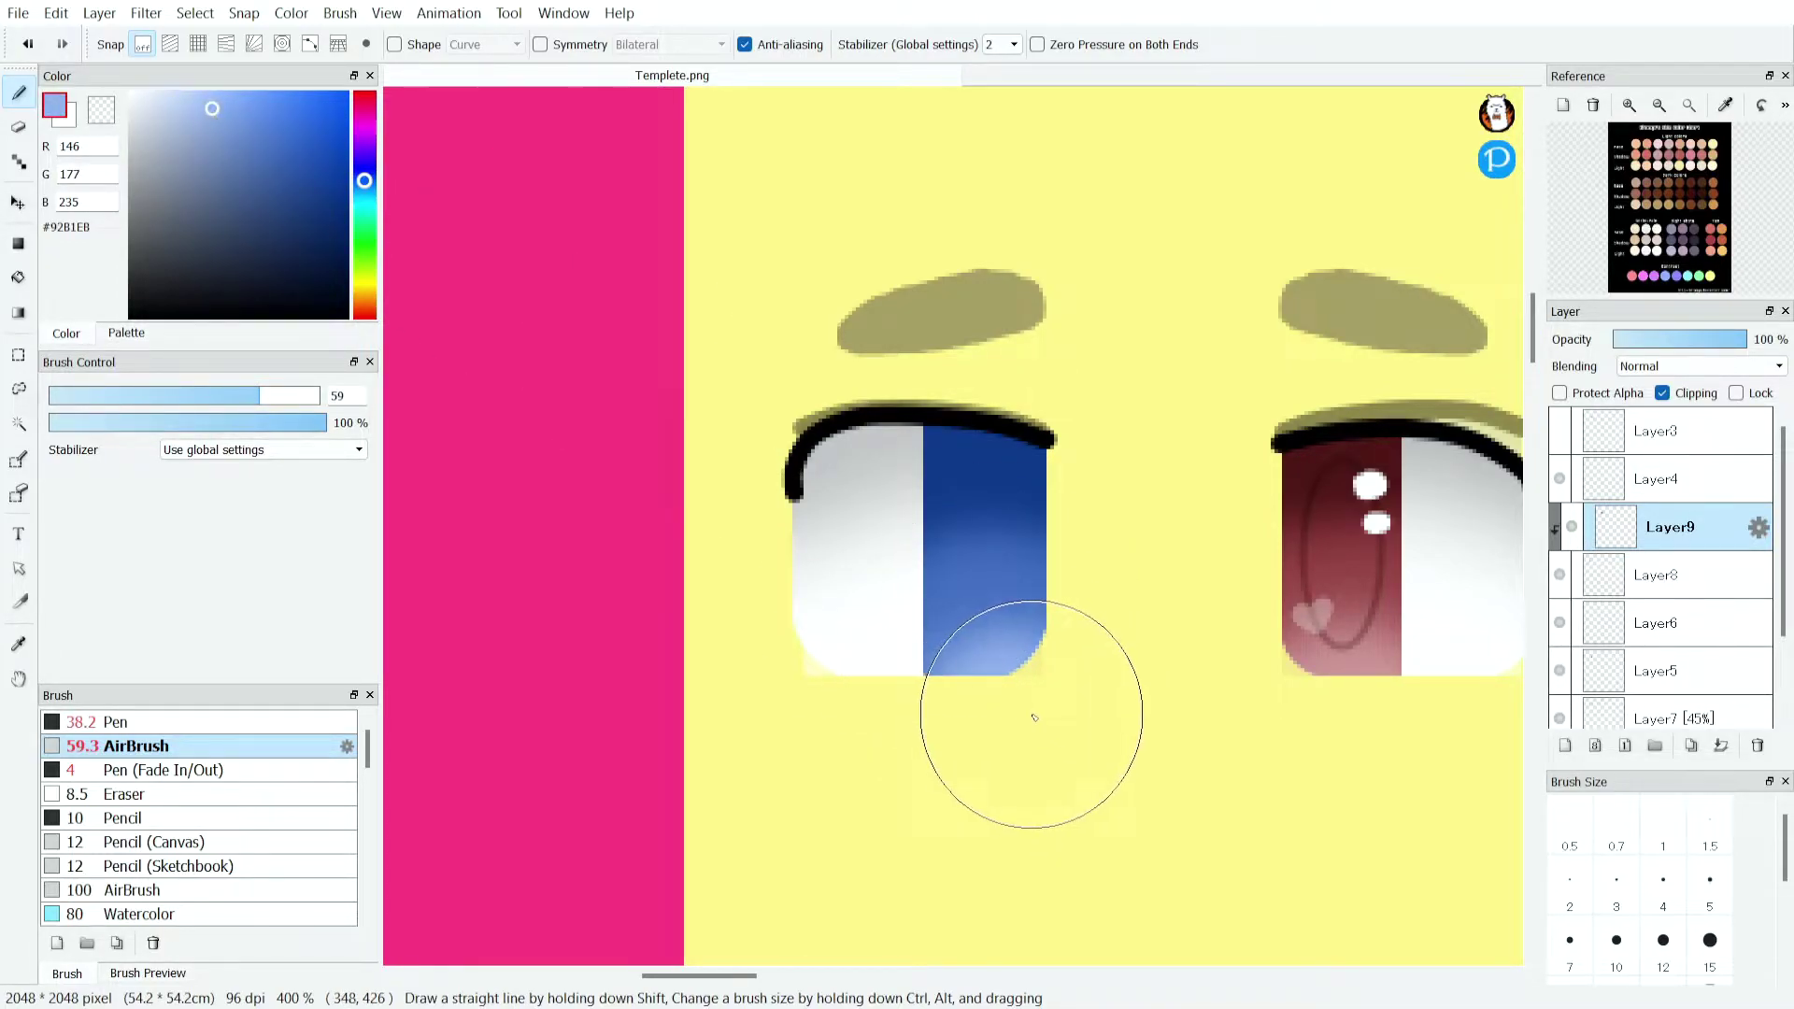
scroll(1130, 469, down, 1)
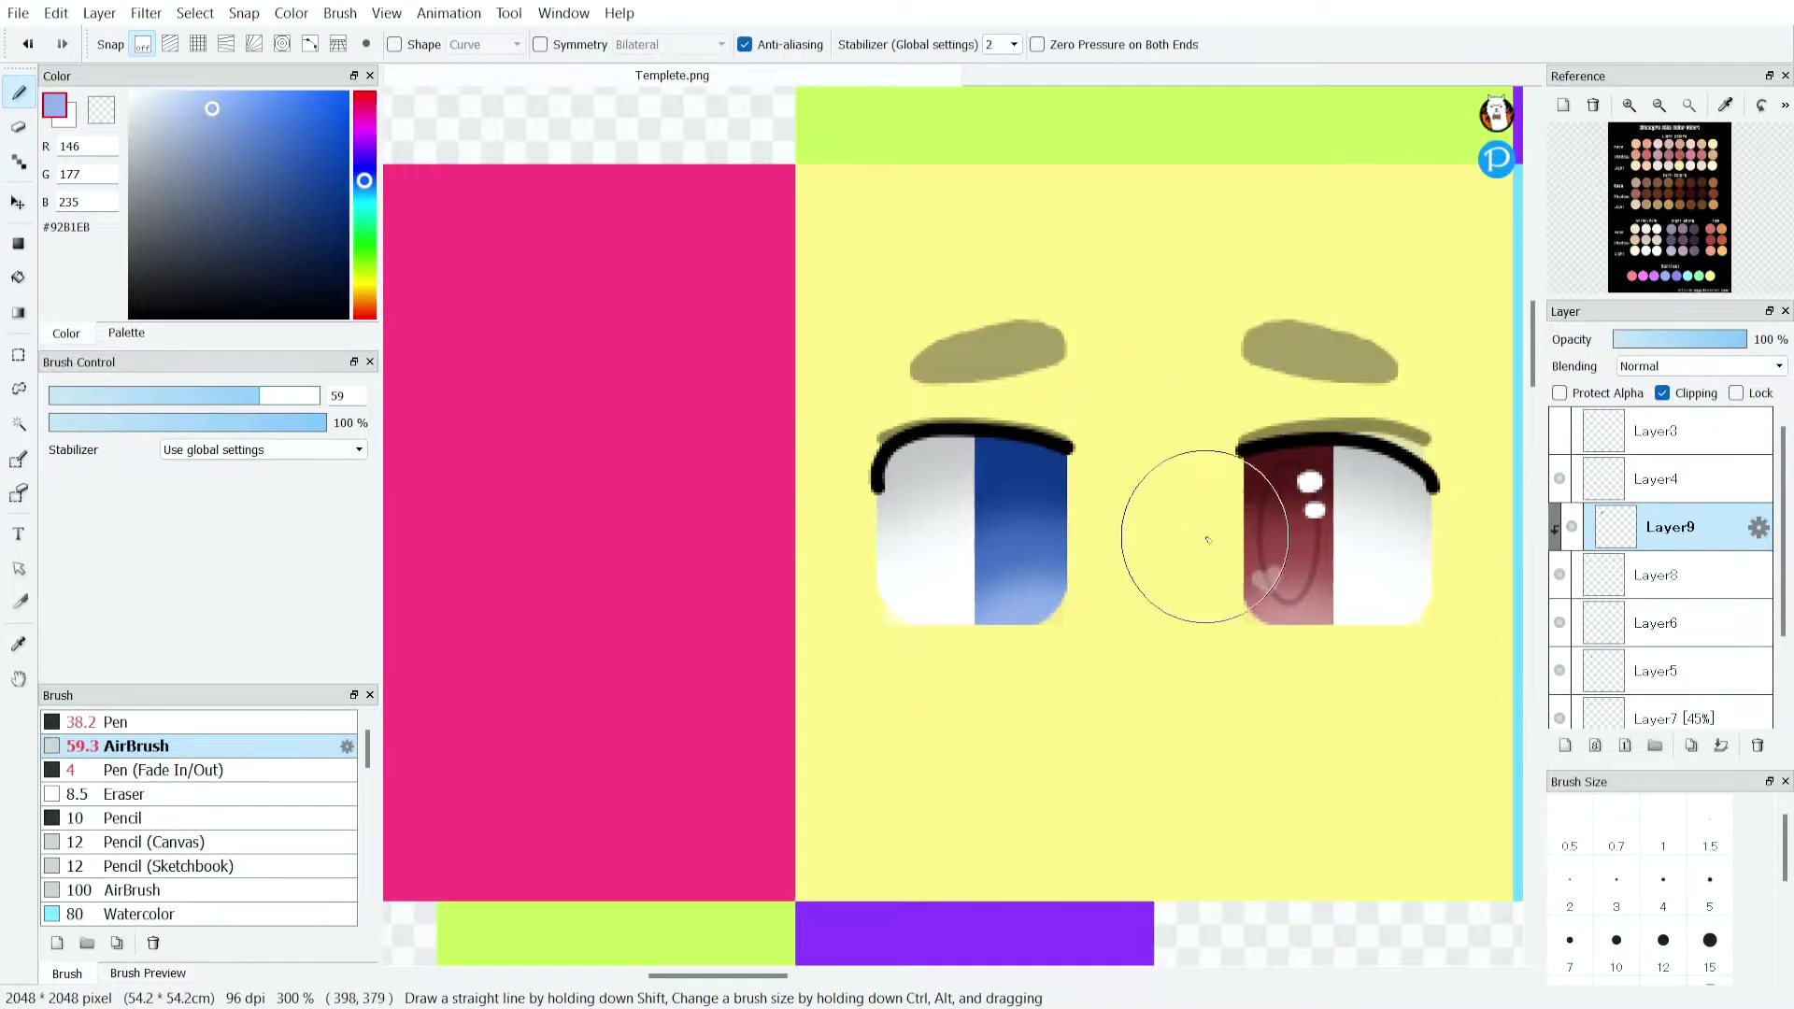
scroll(1287, 542, down, 1)
scroll(1086, 602, up, 2)
drag(1075, 615, 1081, 598)
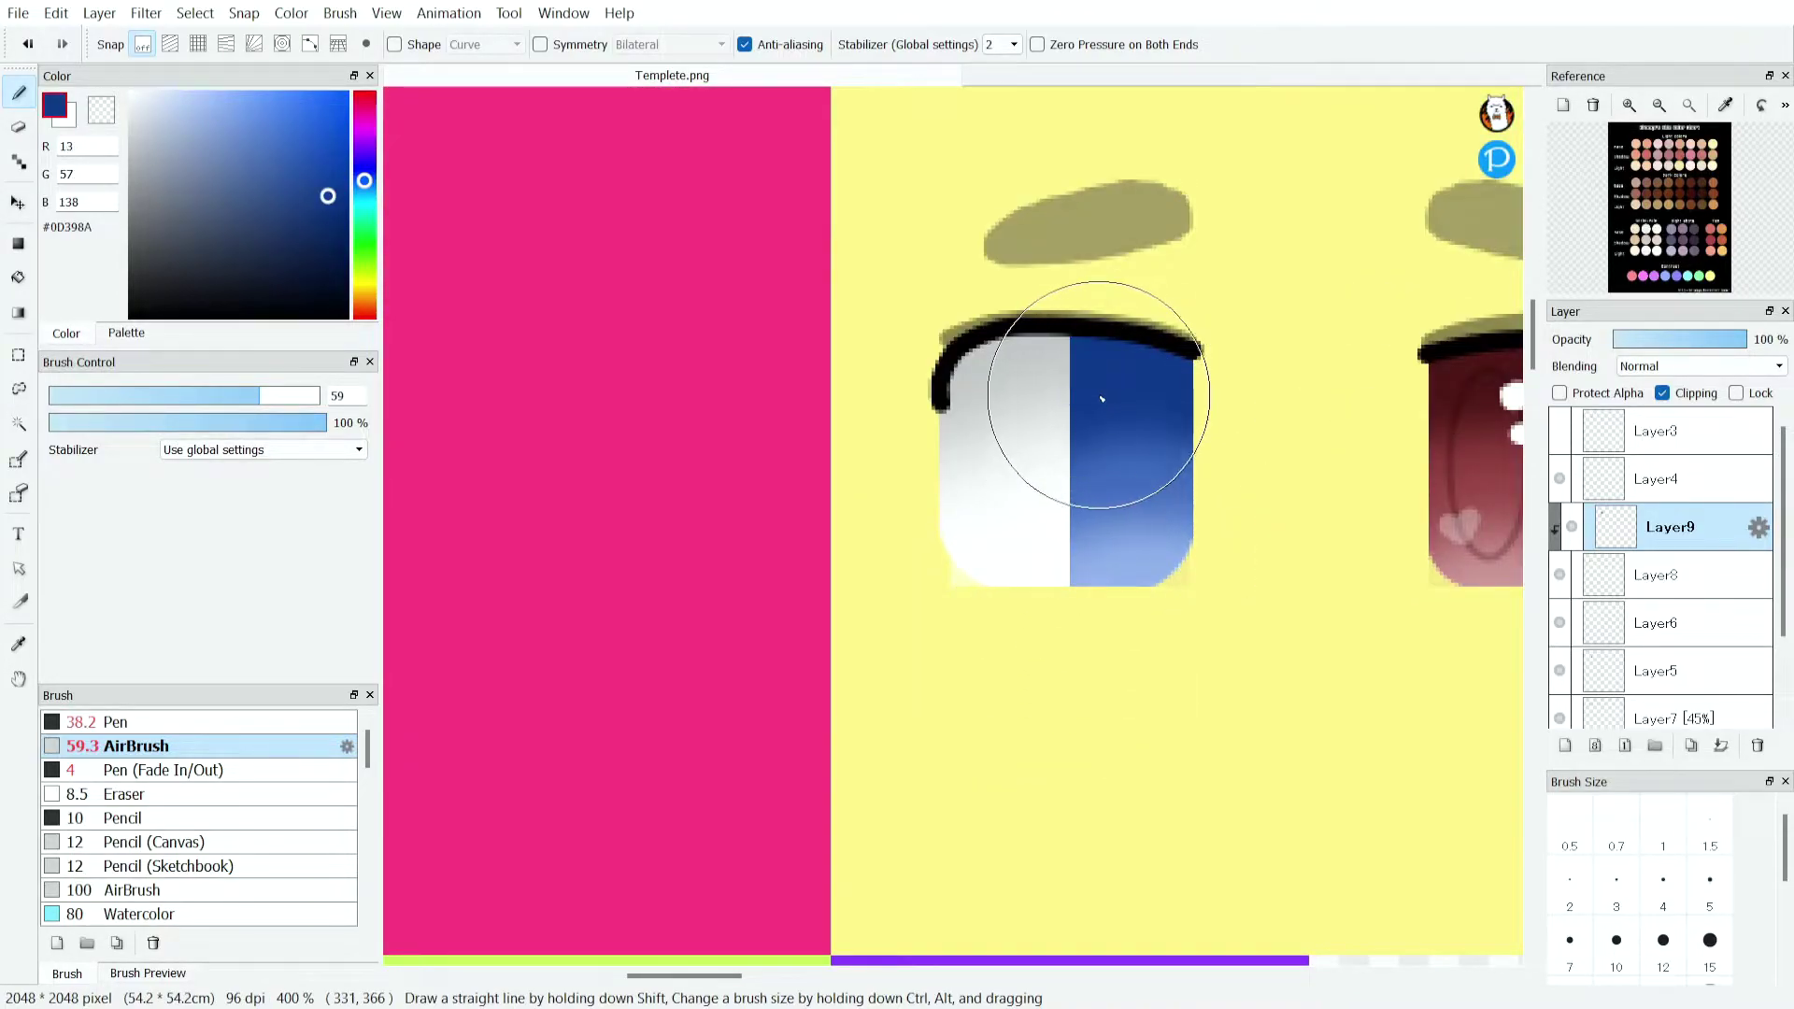
Refine the gradient with navy on top, mid blue, pale blue at the bottom, then merge down.
scroll(1102, 389, down, 1)
scroll(1114, 320, up, 1)
click(328, 195)
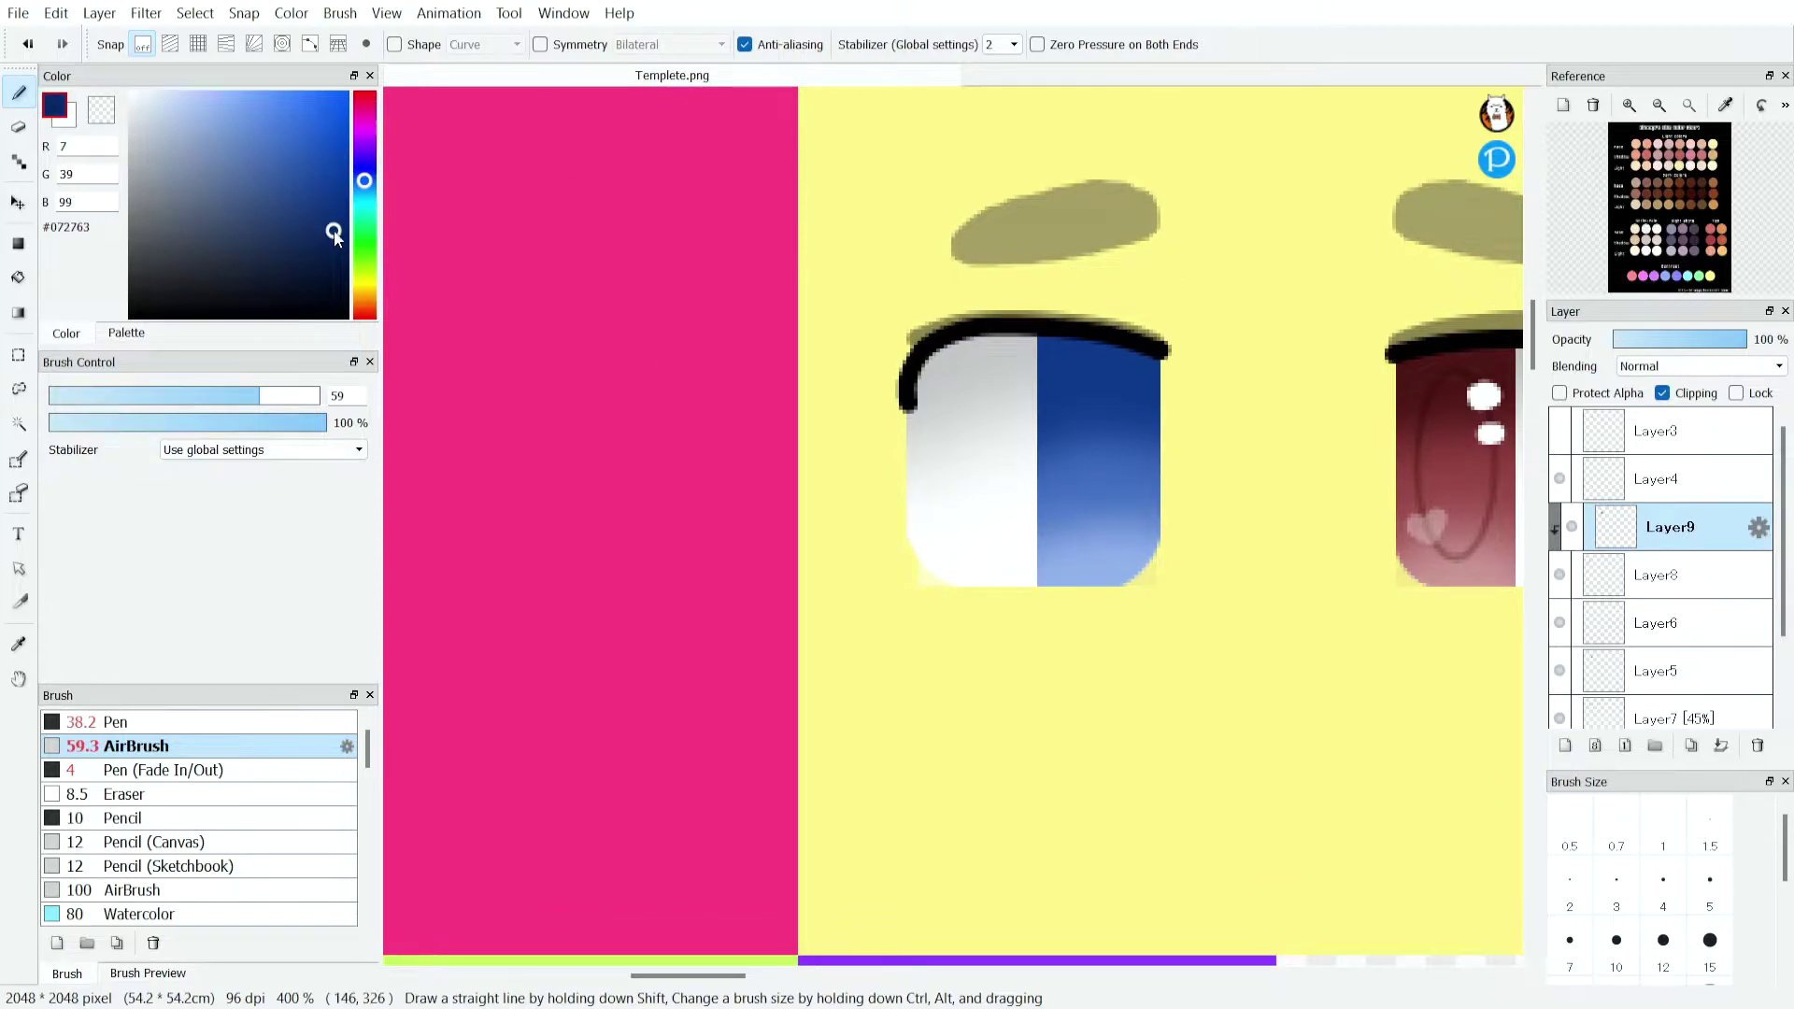
mouse_move(1013, 327)
mouse_down()
mouse_move(1210, 330)
mouse_move(997, 330)
mouse_up()
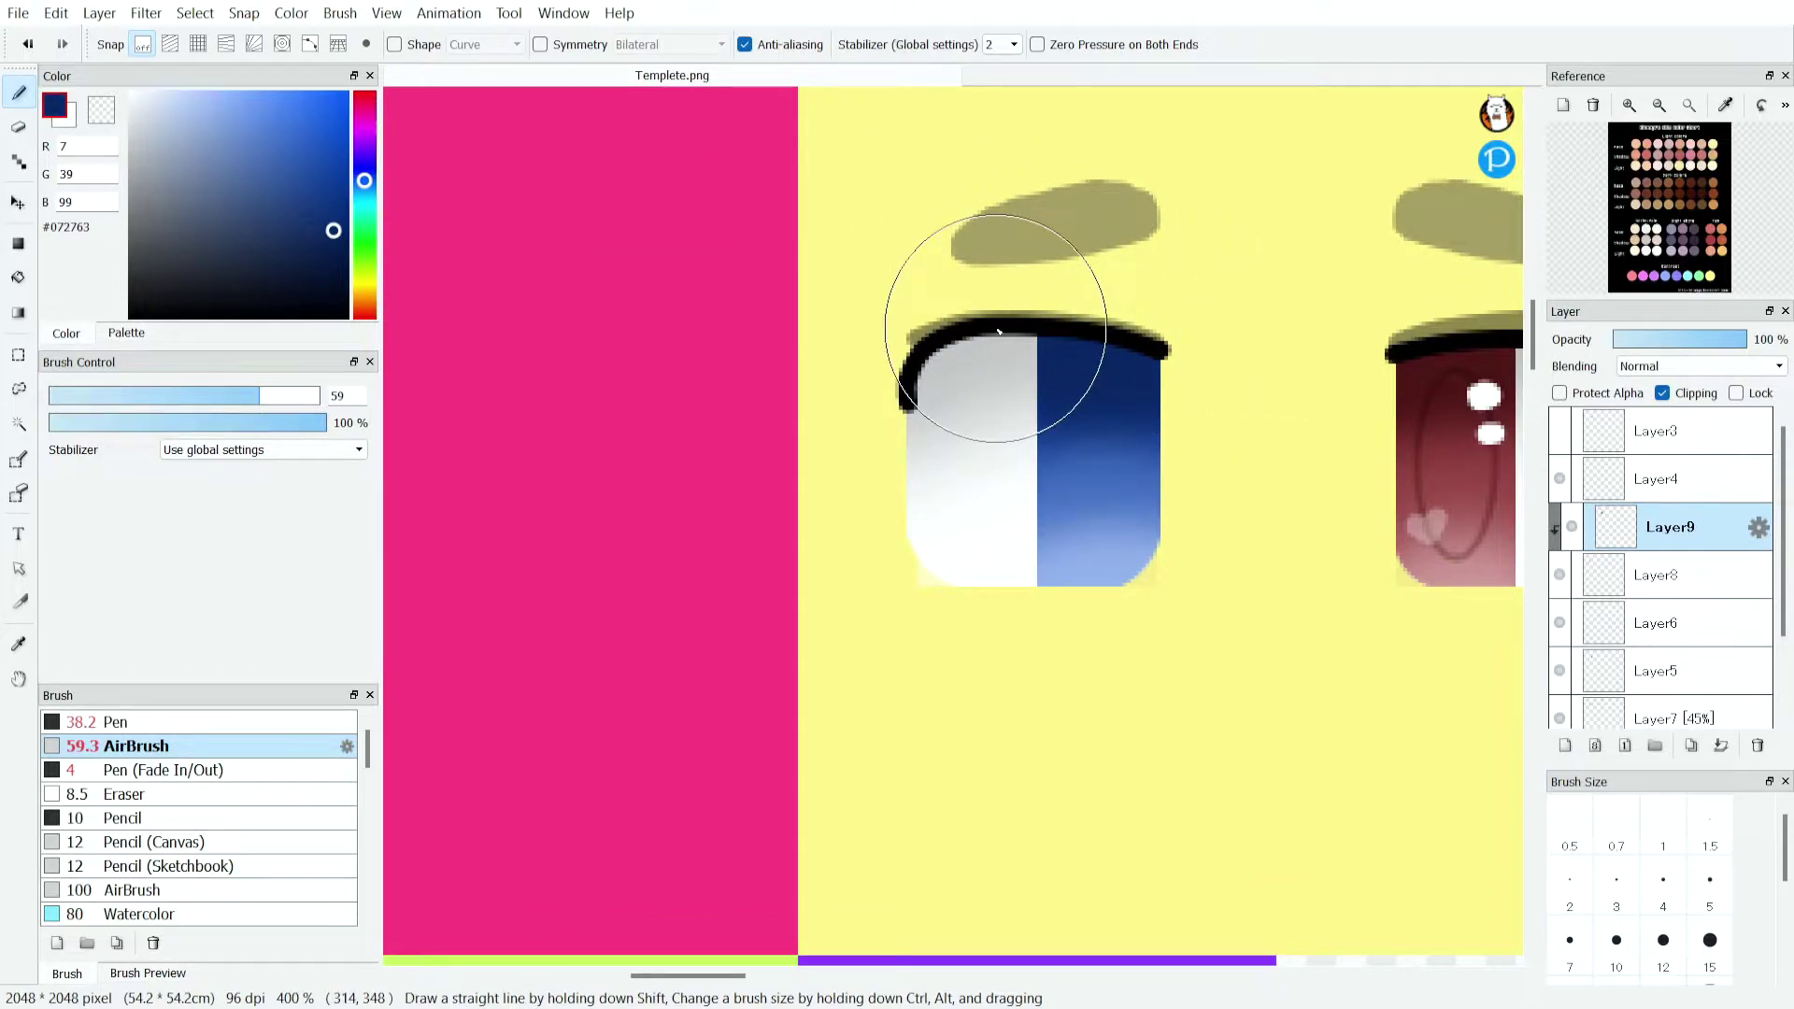
right_click(1091, 484)
mouse_move(1128, 503)
mouse_down()
mouse_move(1041, 519)
mouse_move(1061, 521)
mouse_up()
click(207, 114)
drag(1101, 601, 1057, 614)
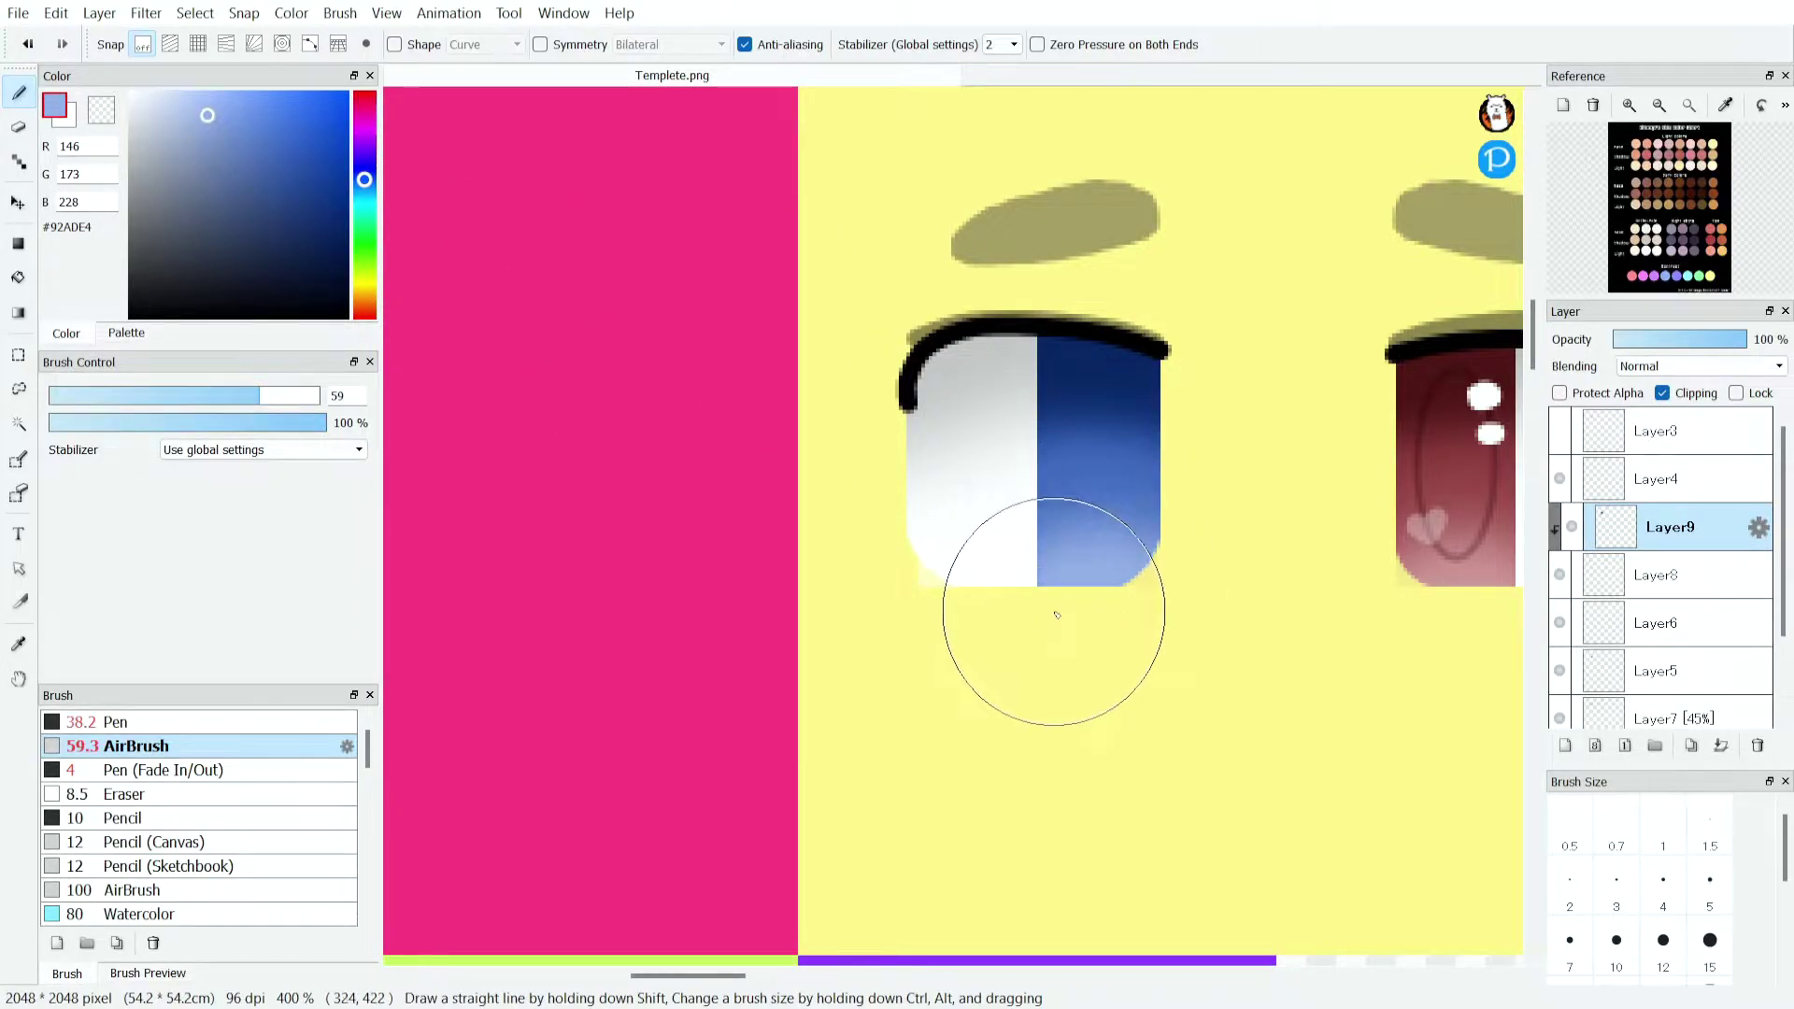
scroll(906, 352, down, 2)
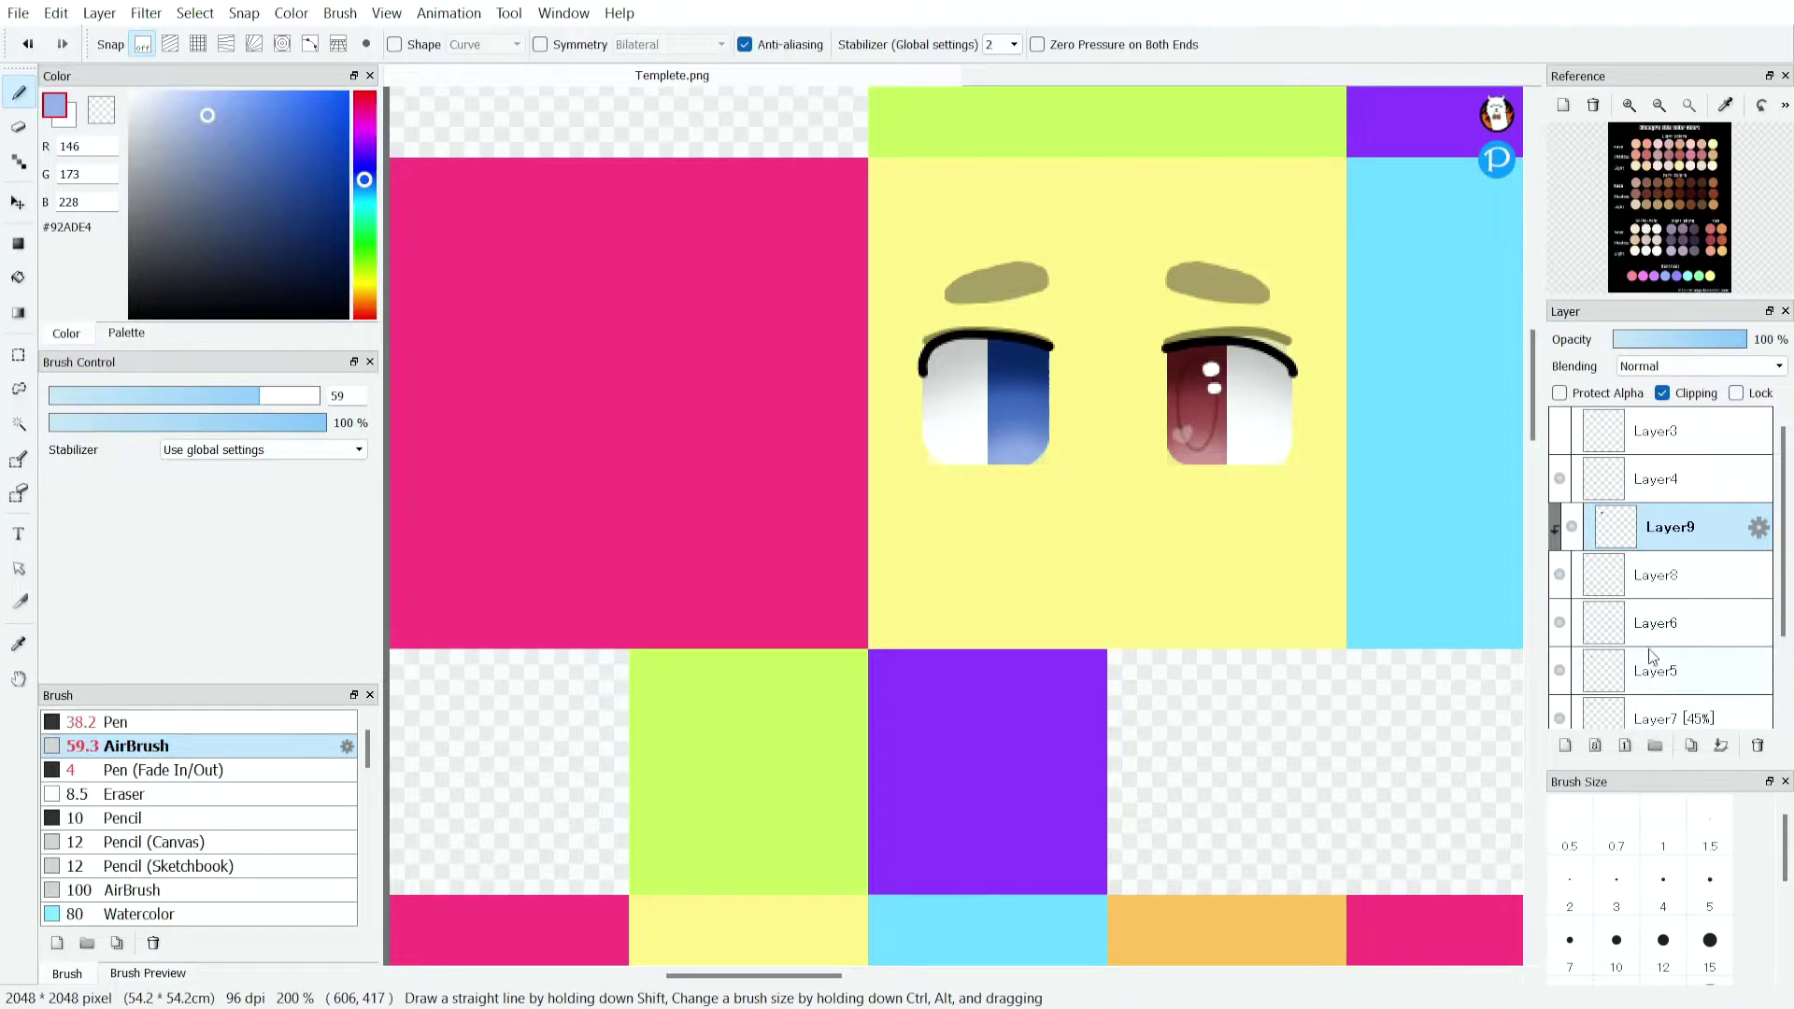
click(1721, 746)
Add a new layer and set up a 2 px very dark navy pen with Ellipse shape.
click(1558, 748)
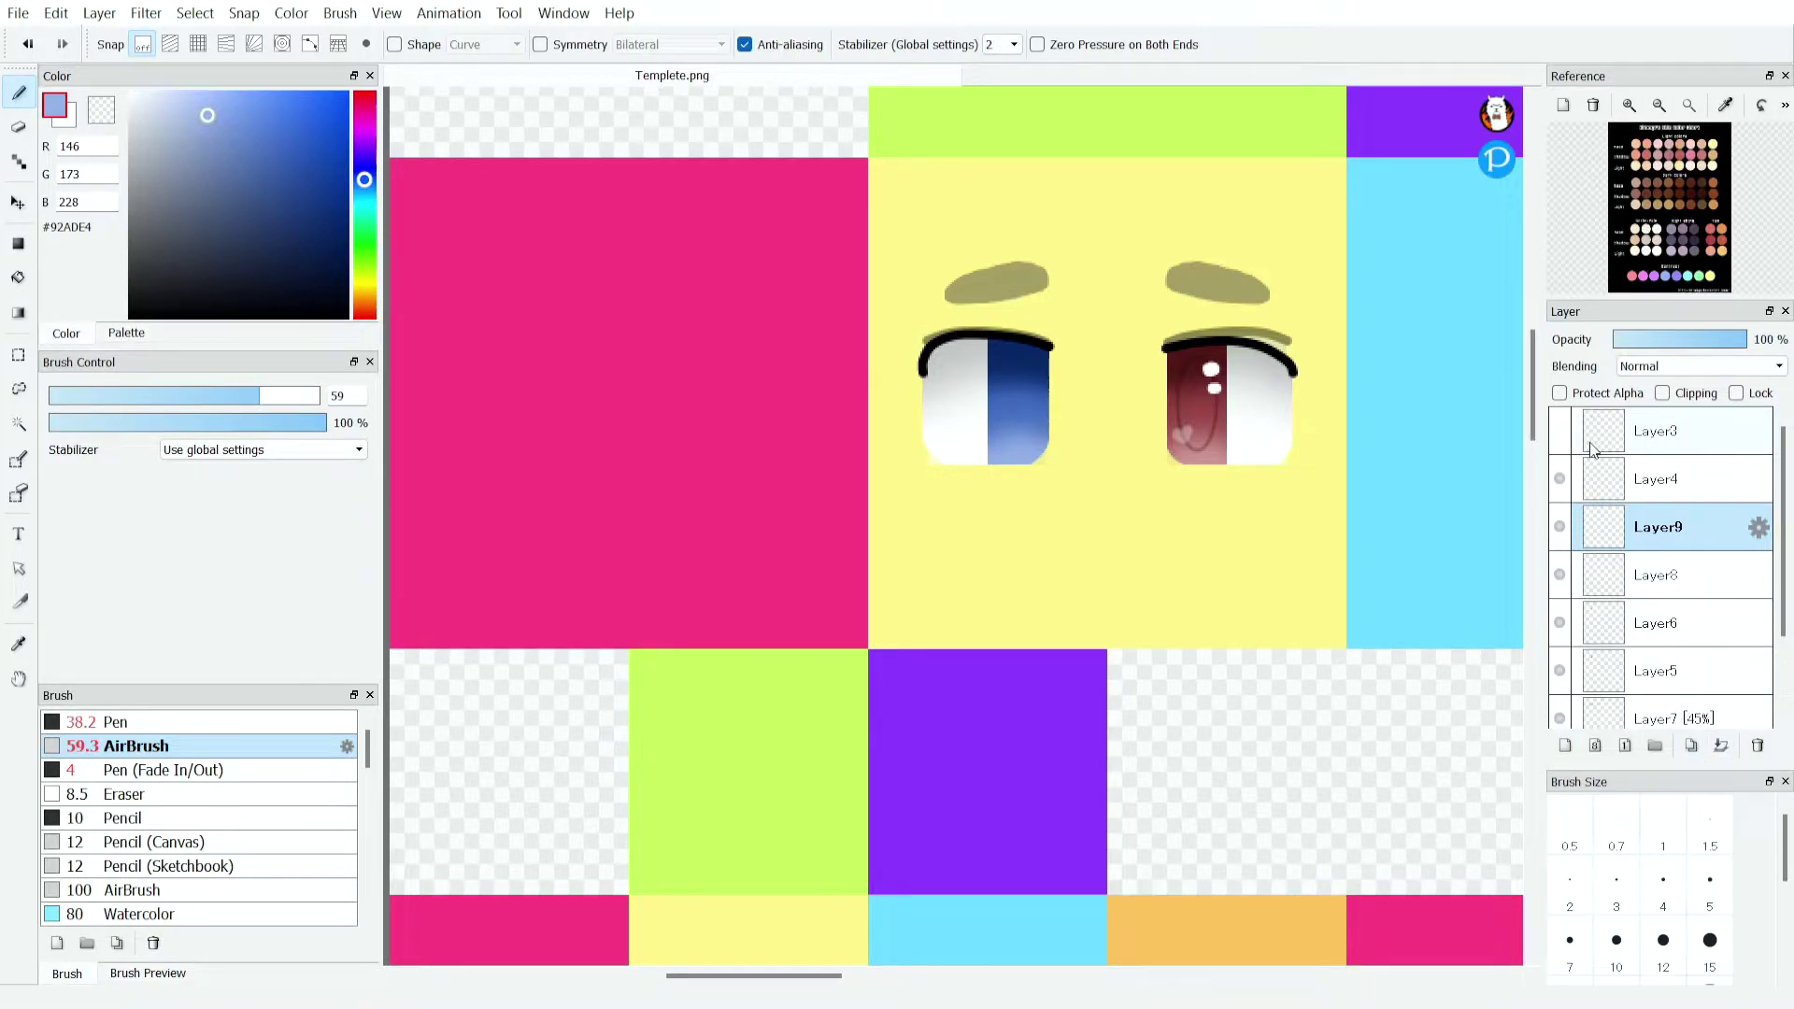
scroll(1219, 403, up, 3)
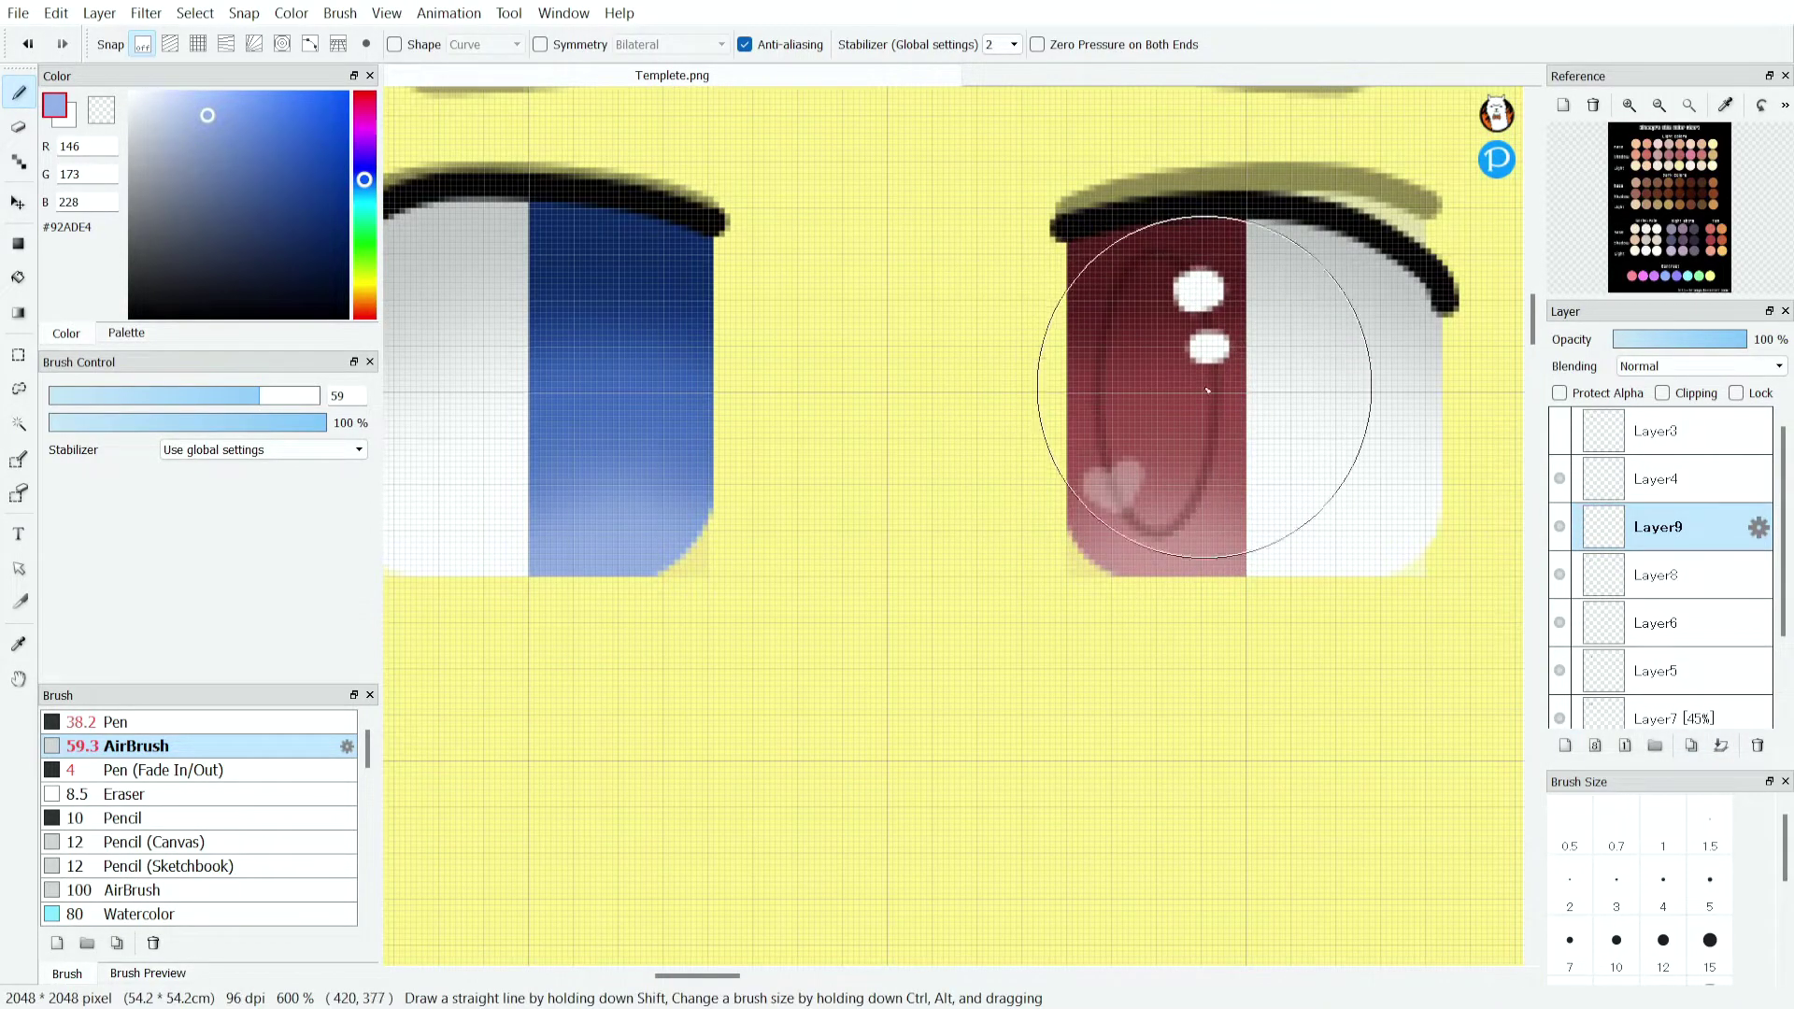
scroll(1340, 288, down, 1)
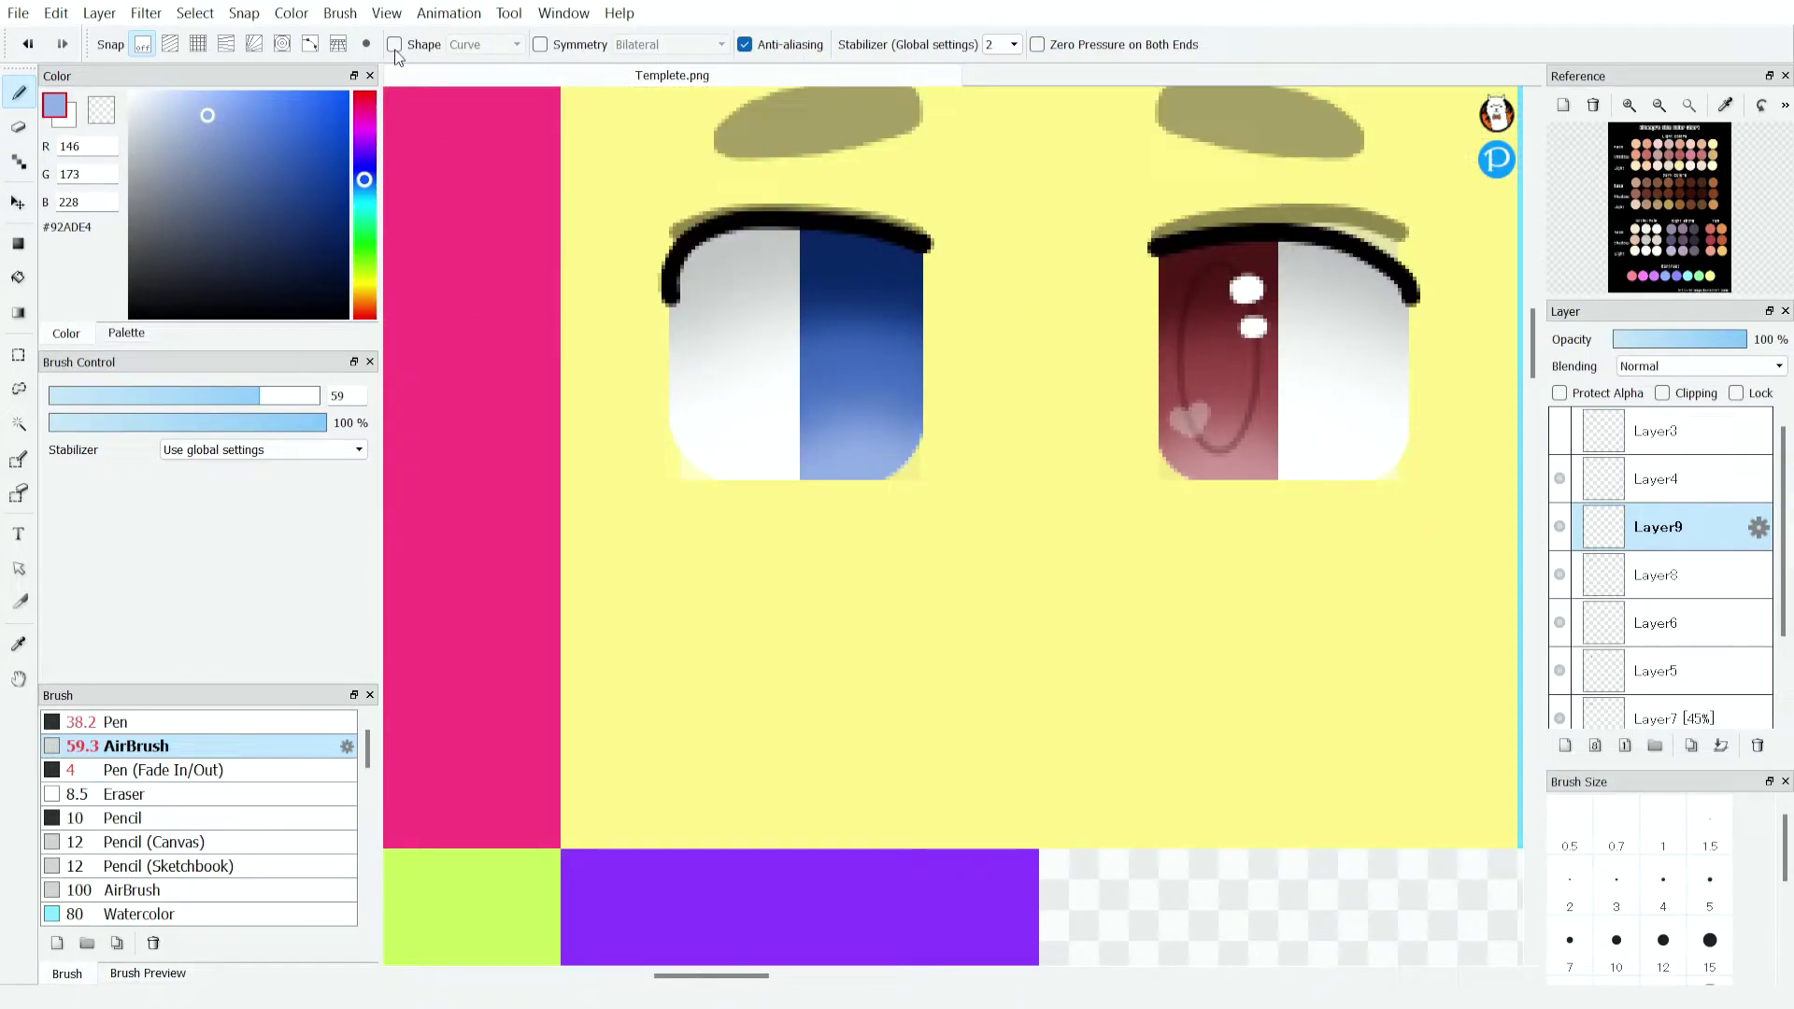
click(461, 48)
click(486, 123)
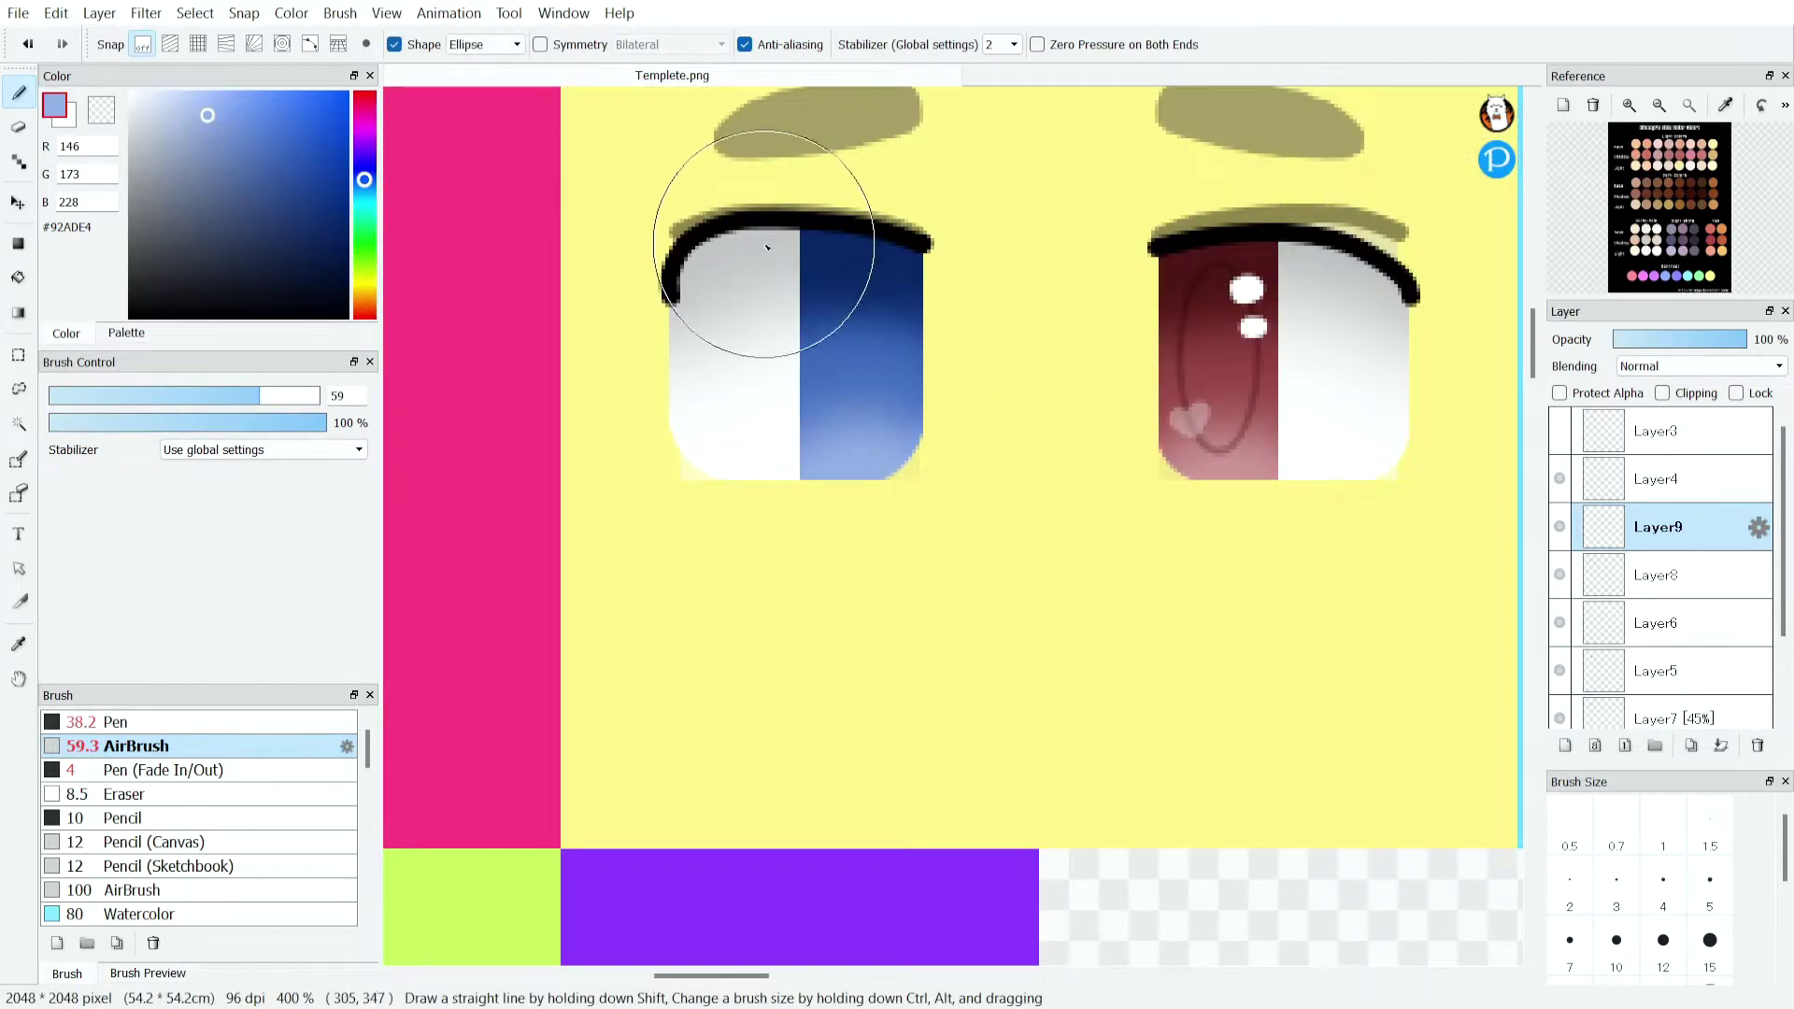
scroll(624, 274, up, 1)
click(300, 262)
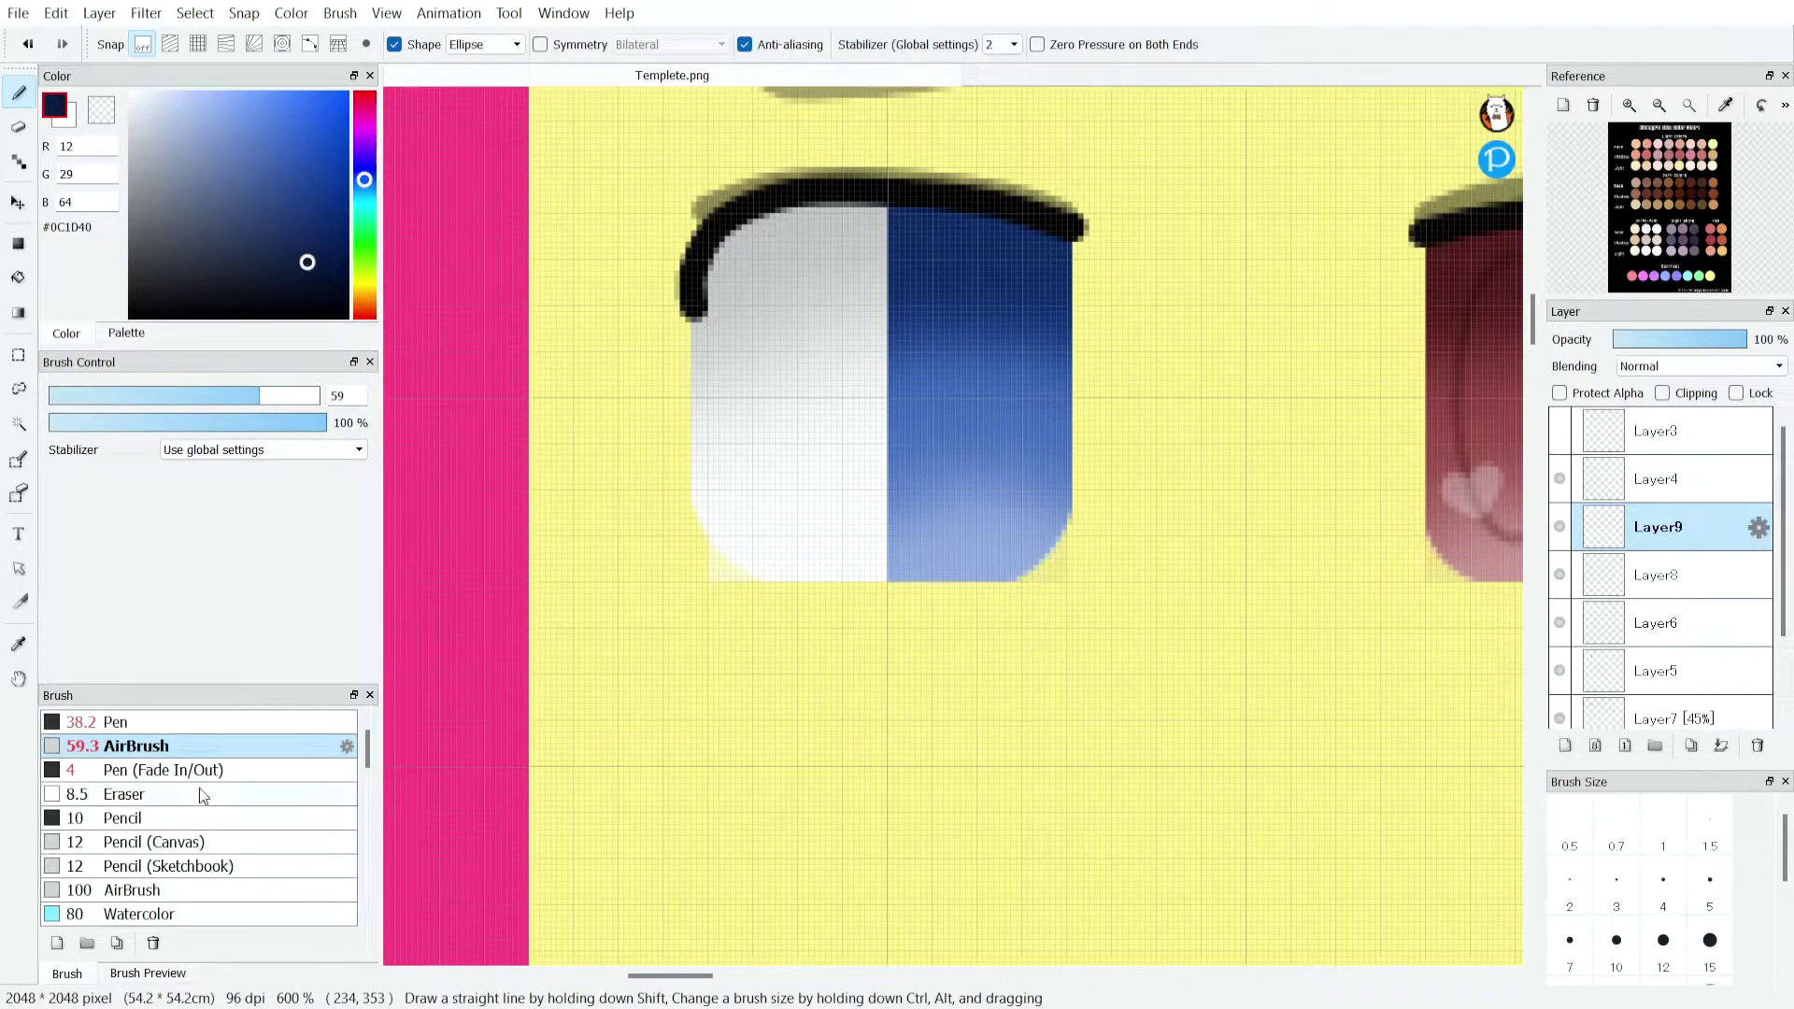
click(213, 724)
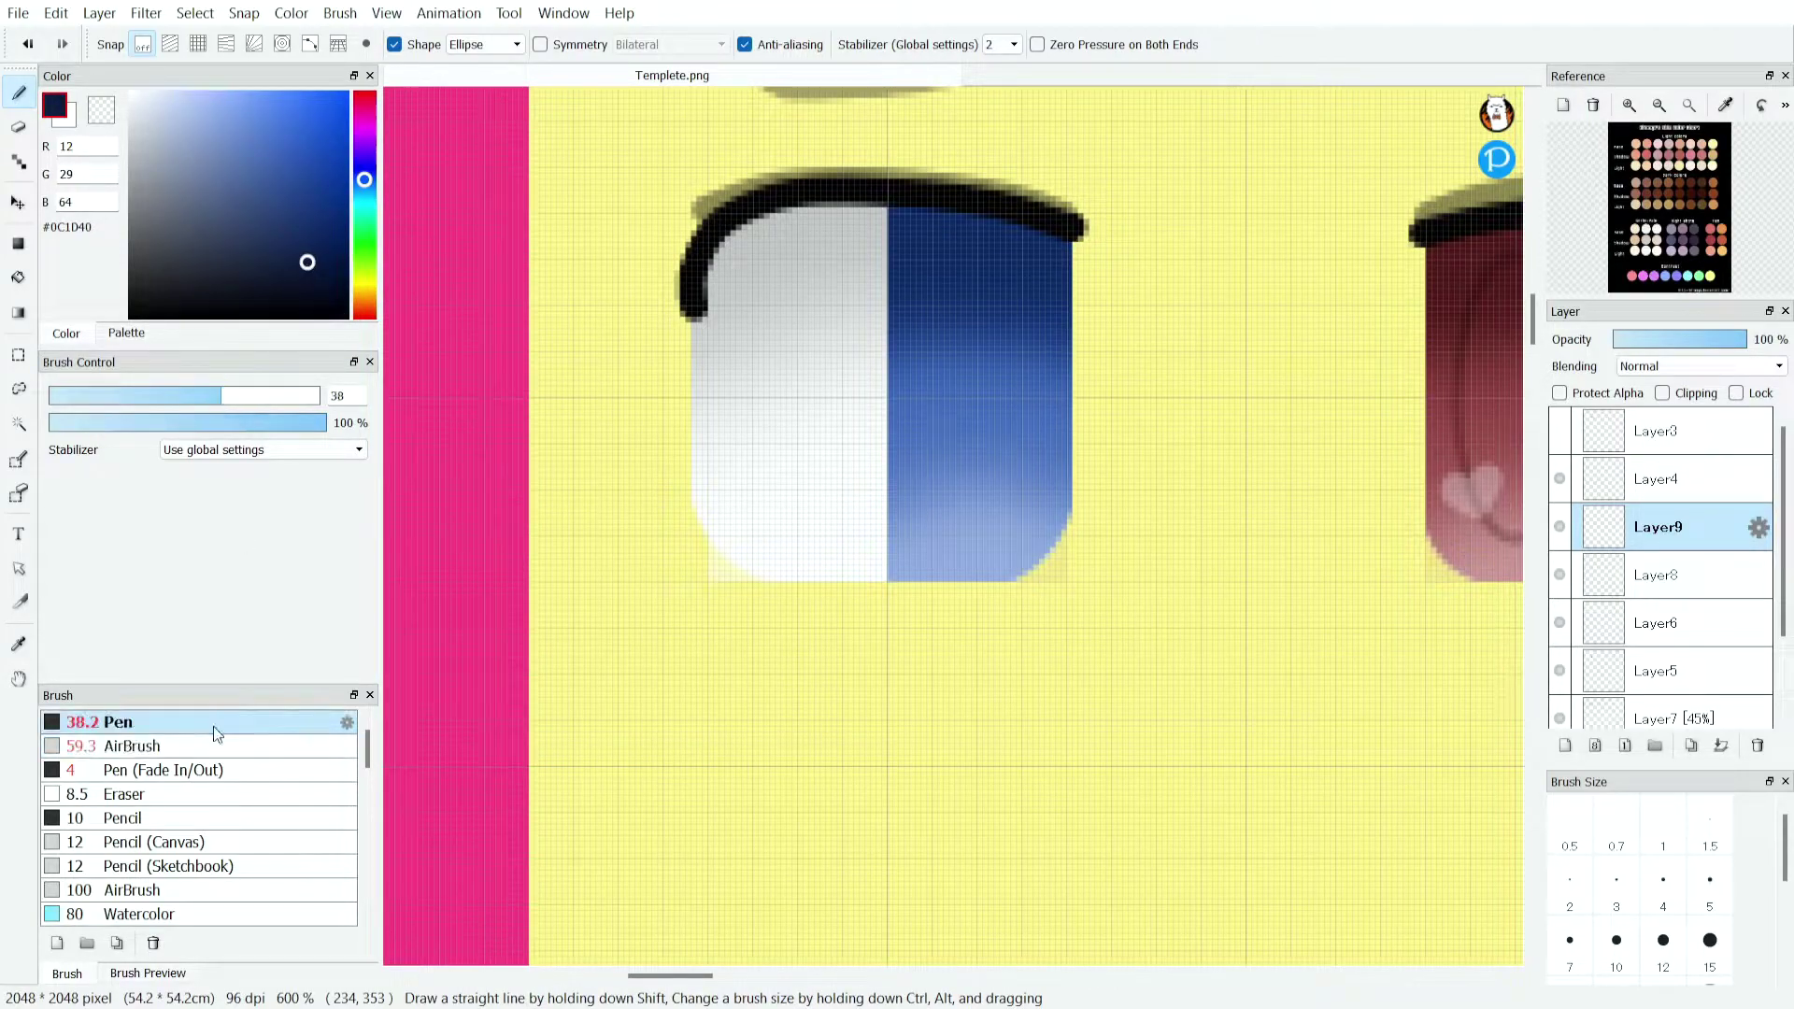
click(1570, 893)
Draw an oval ring inside the iris, fade it to 52% opacity and merge it down.
scroll(1048, 274, up, 1)
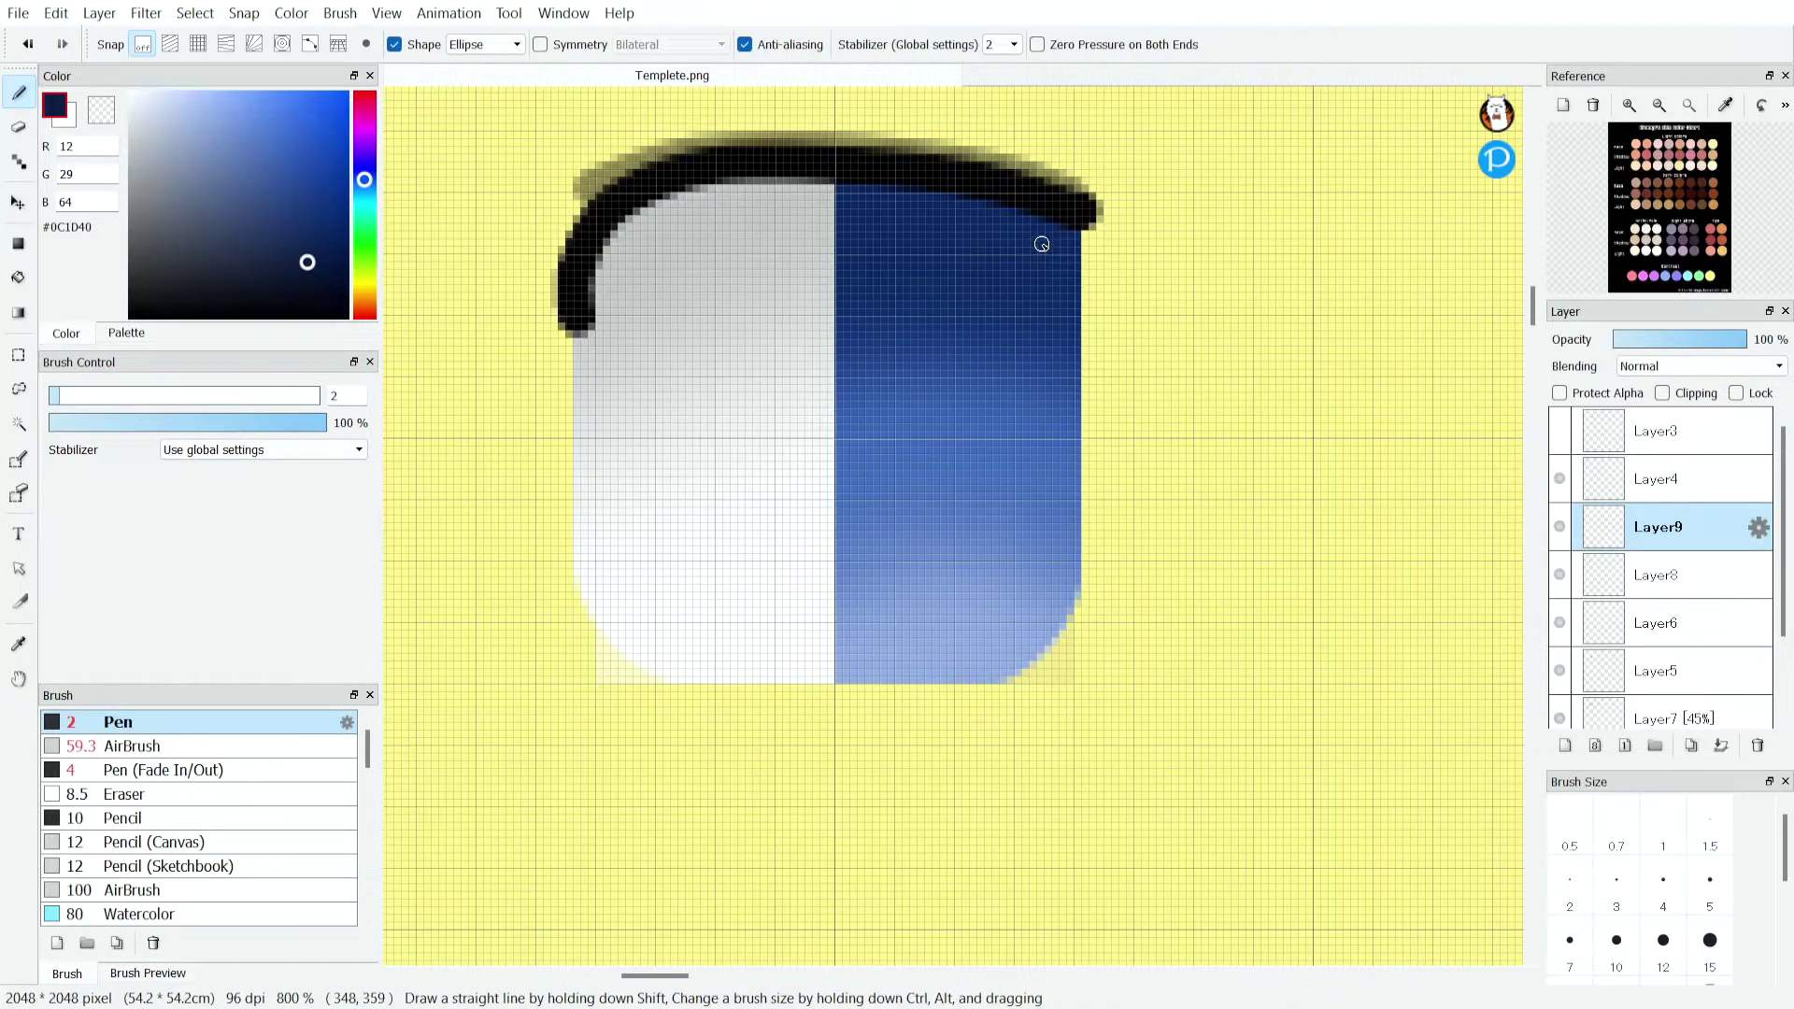
drag(1037, 248, 871, 641)
scroll(907, 504, down, 3)
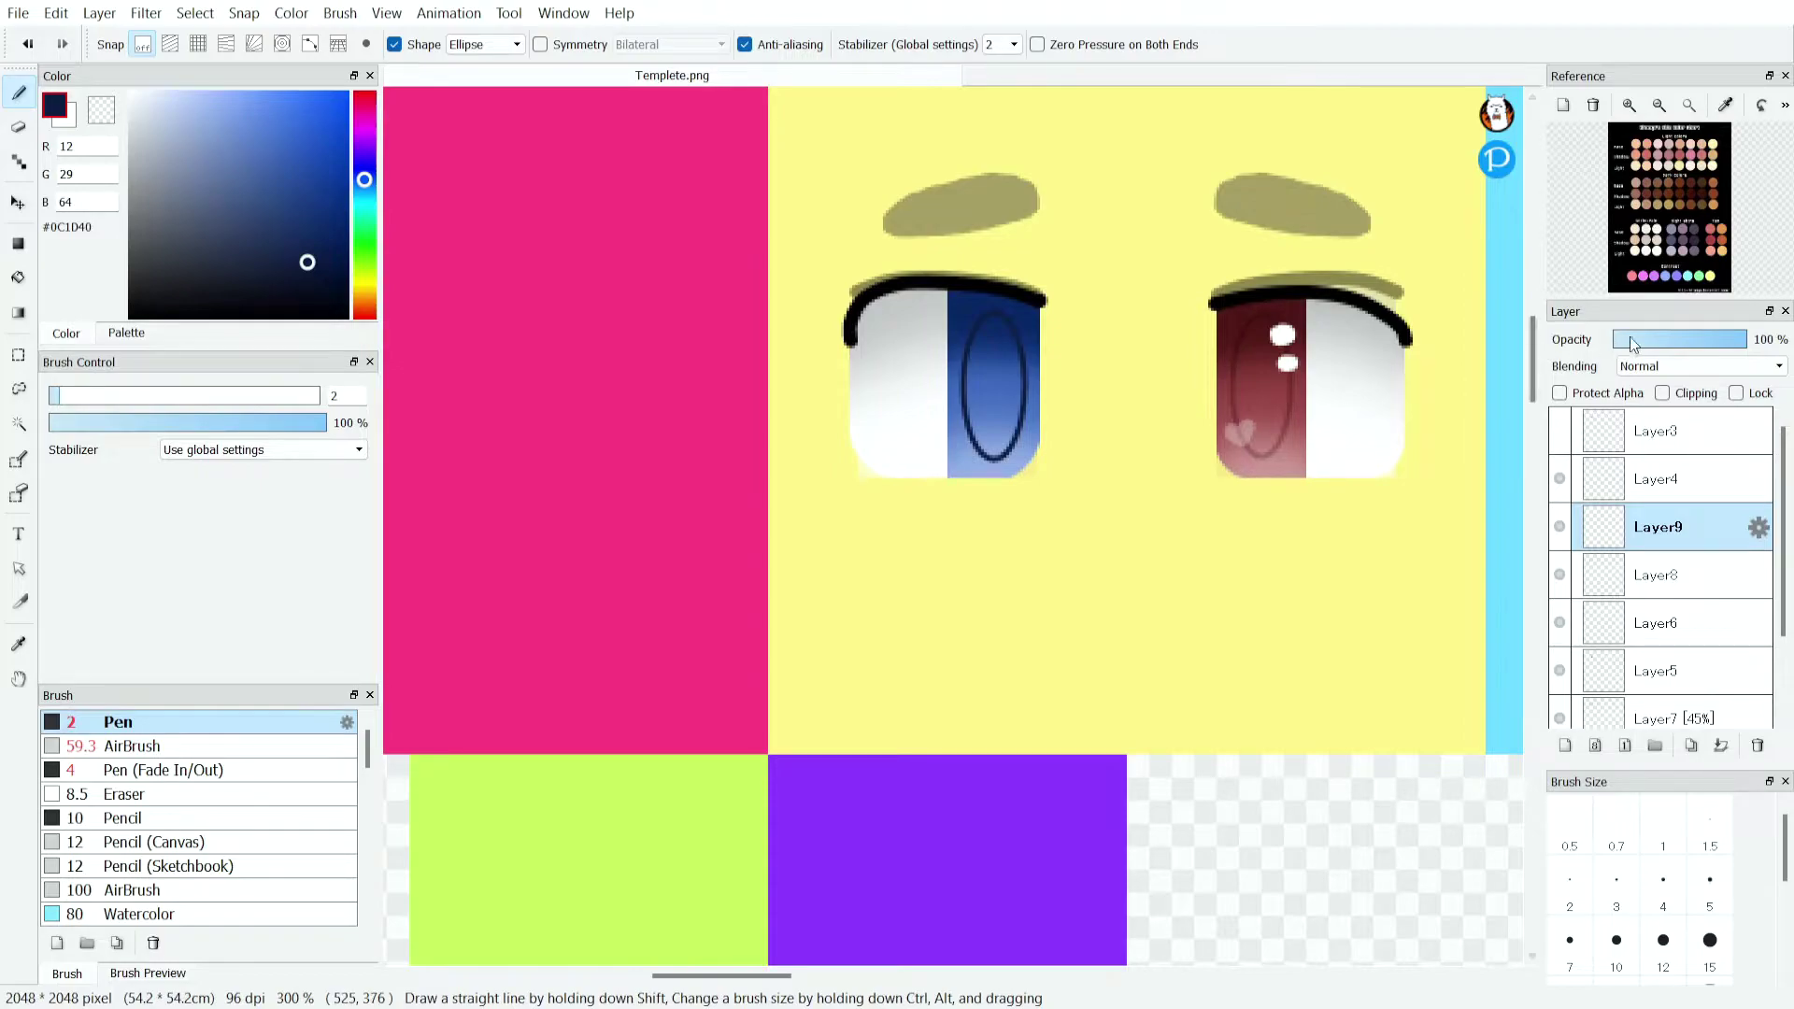
click(1688, 339)
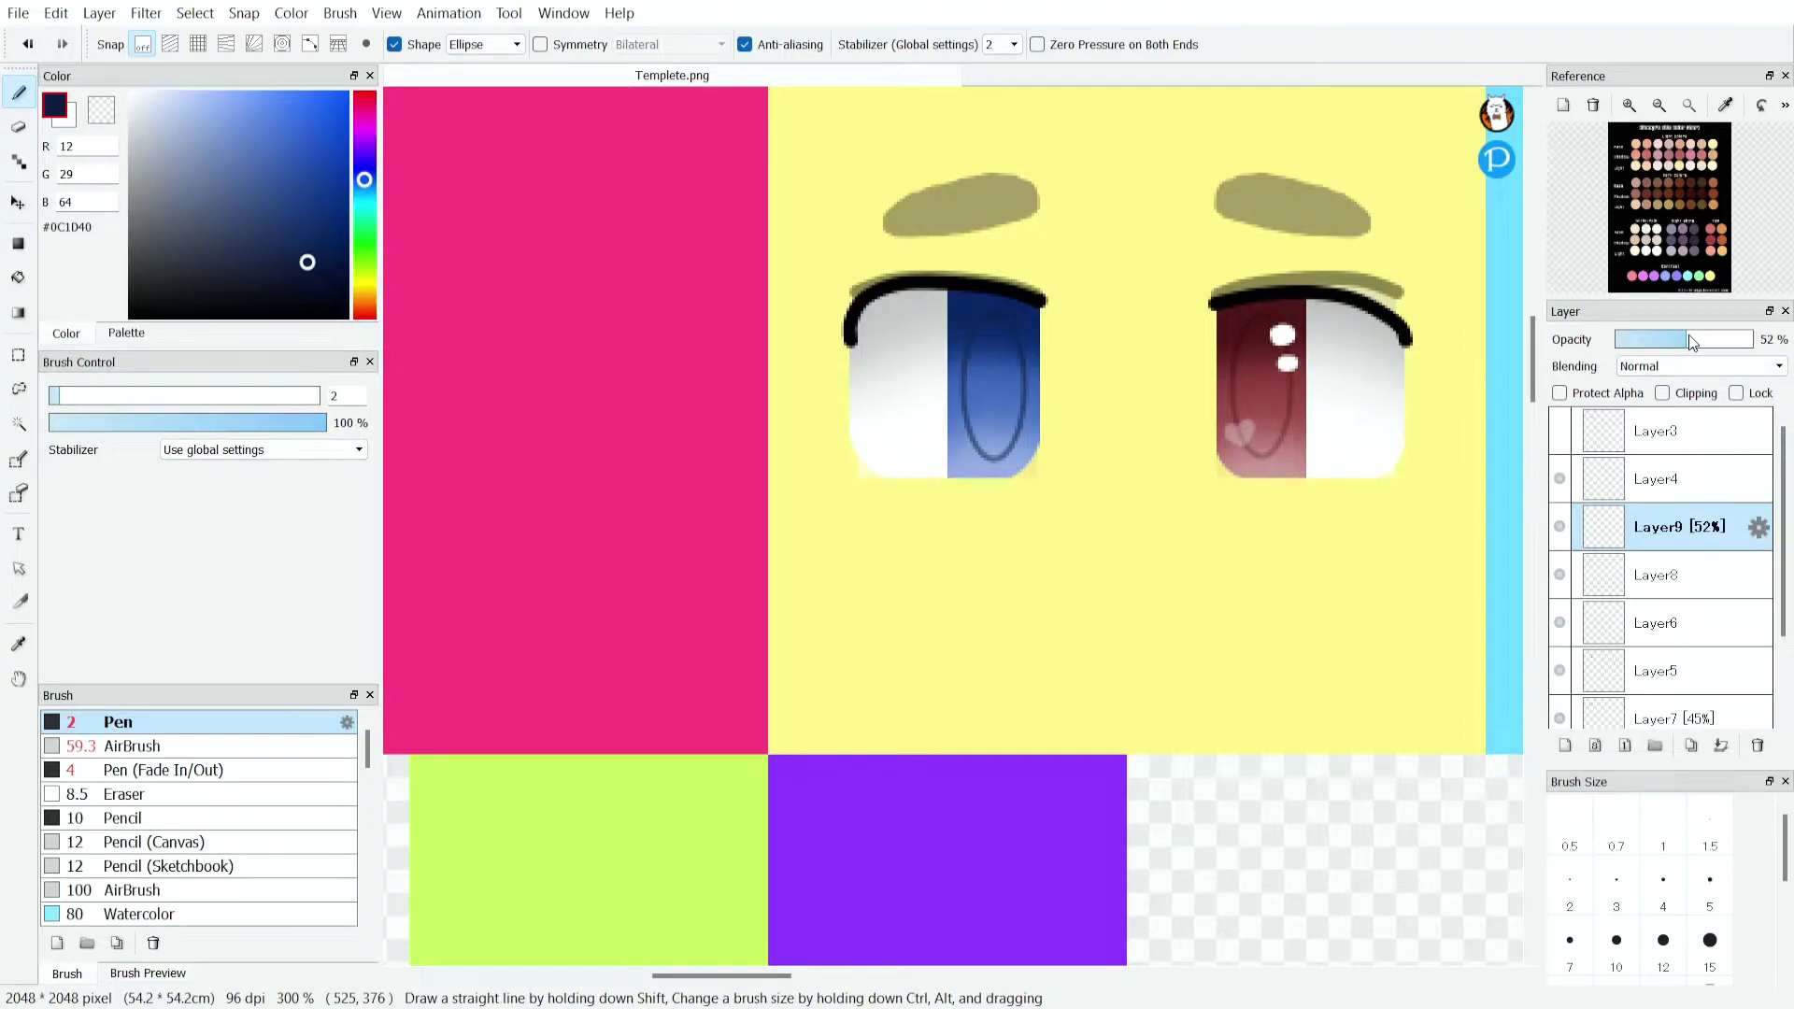
click(1721, 745)
click(1560, 527)
click(1560, 527)
On a new layer, paint two white highlight dots near the iris top with a size 5 pen.
click(1565, 745)
scroll(1054, 352, up, 3)
click(130, 92)
key(bracketright)
key(bracketright)
key(bracketright)
scroll(937, 331, up, 3)
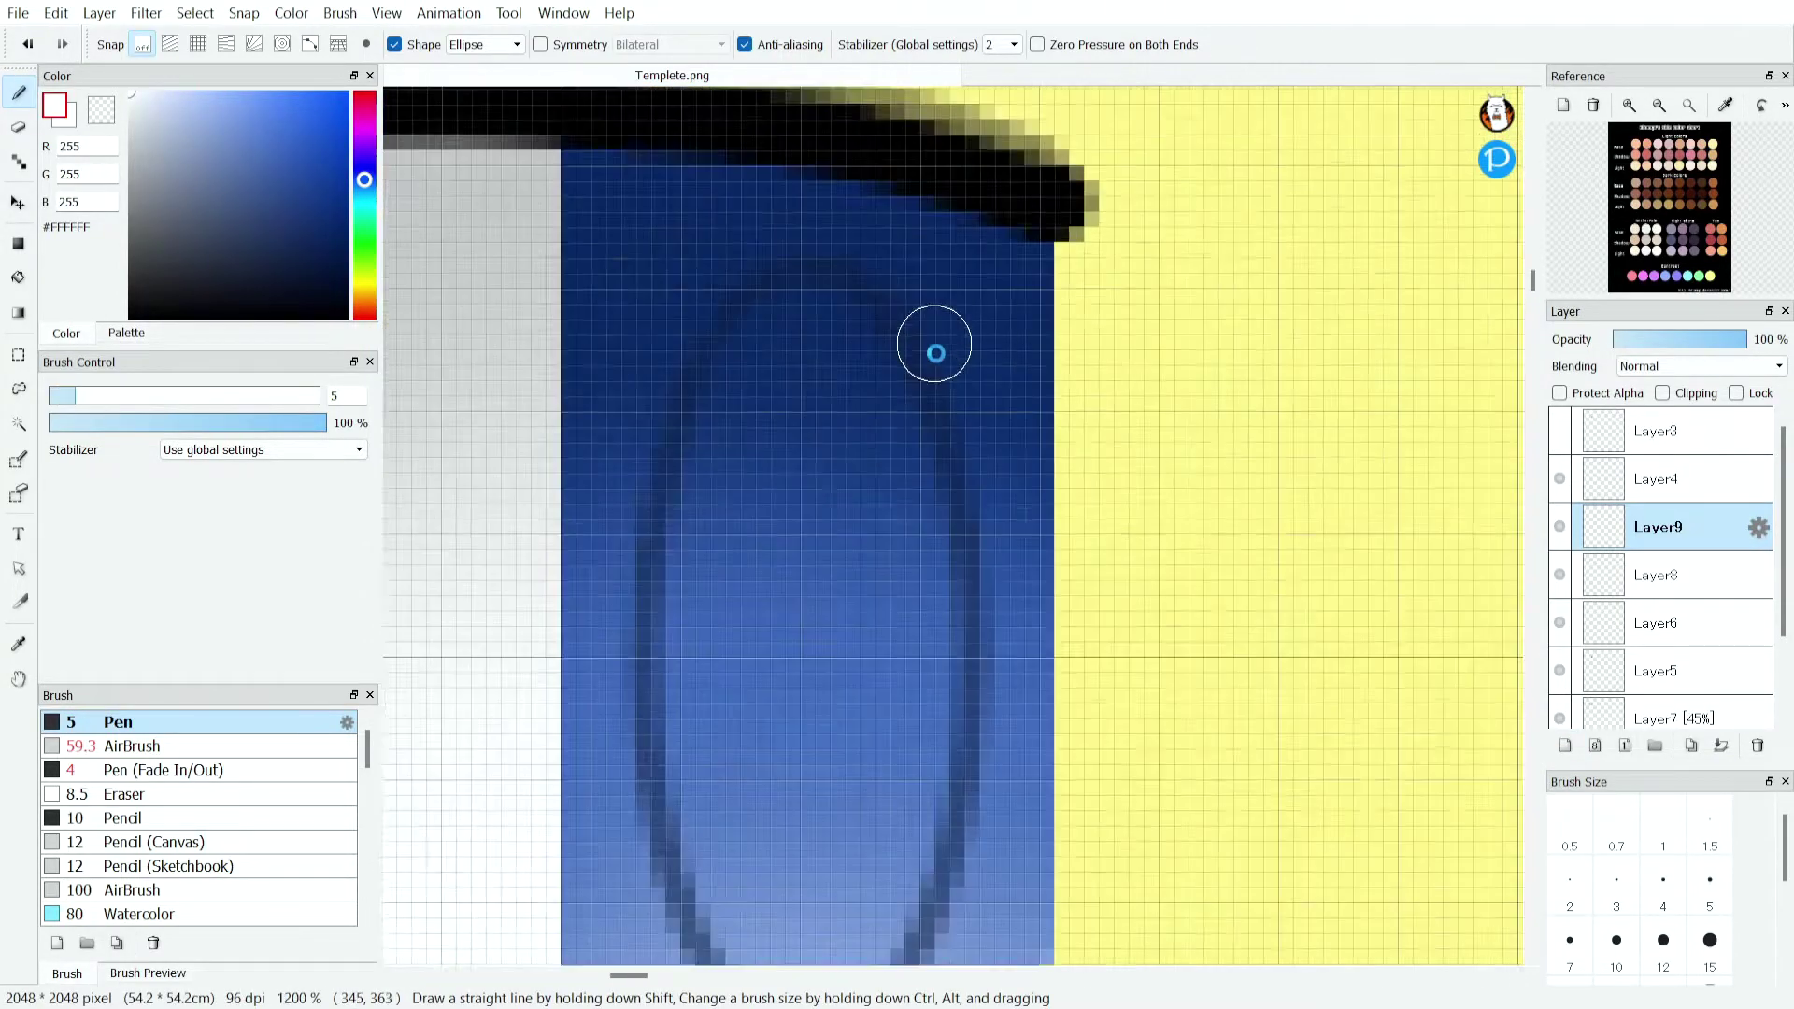
mouse_move(895, 382)
mouse_down()
mouse_move(850, 415)
mouse_move(931, 387)
mouse_move(833, 382)
mouse_move(808, 408)
mouse_up()
click(394, 44)
scroll(1023, 454, up, 1)
scroll(808, 409, down, 4)
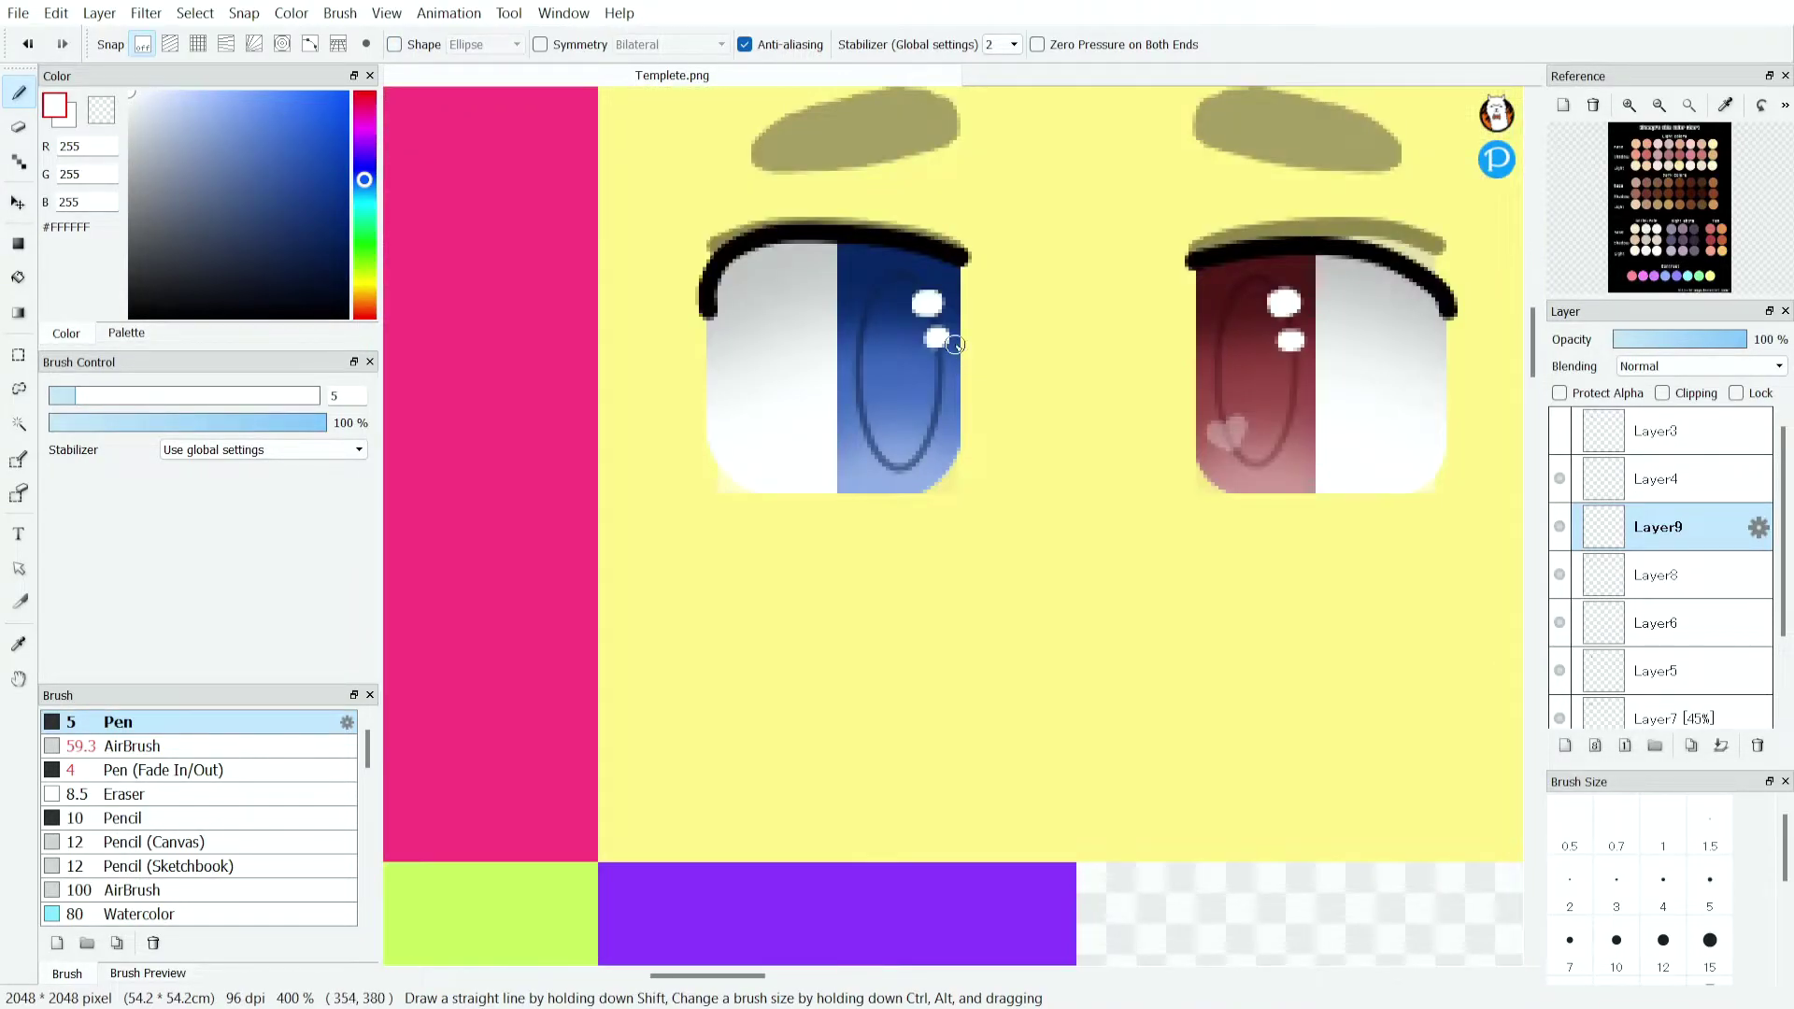
scroll(946, 313, up, 2)
scroll(900, 284, up, 1)
mouse_move(881, 261)
mouse_down()
mouse_move(913, 273)
mouse_move(919, 306)
mouse_up()
On another new layer, paint a curved white highlight in the lower iris.
key(ctrl+shift+n)
scroll(922, 308, down, 3)
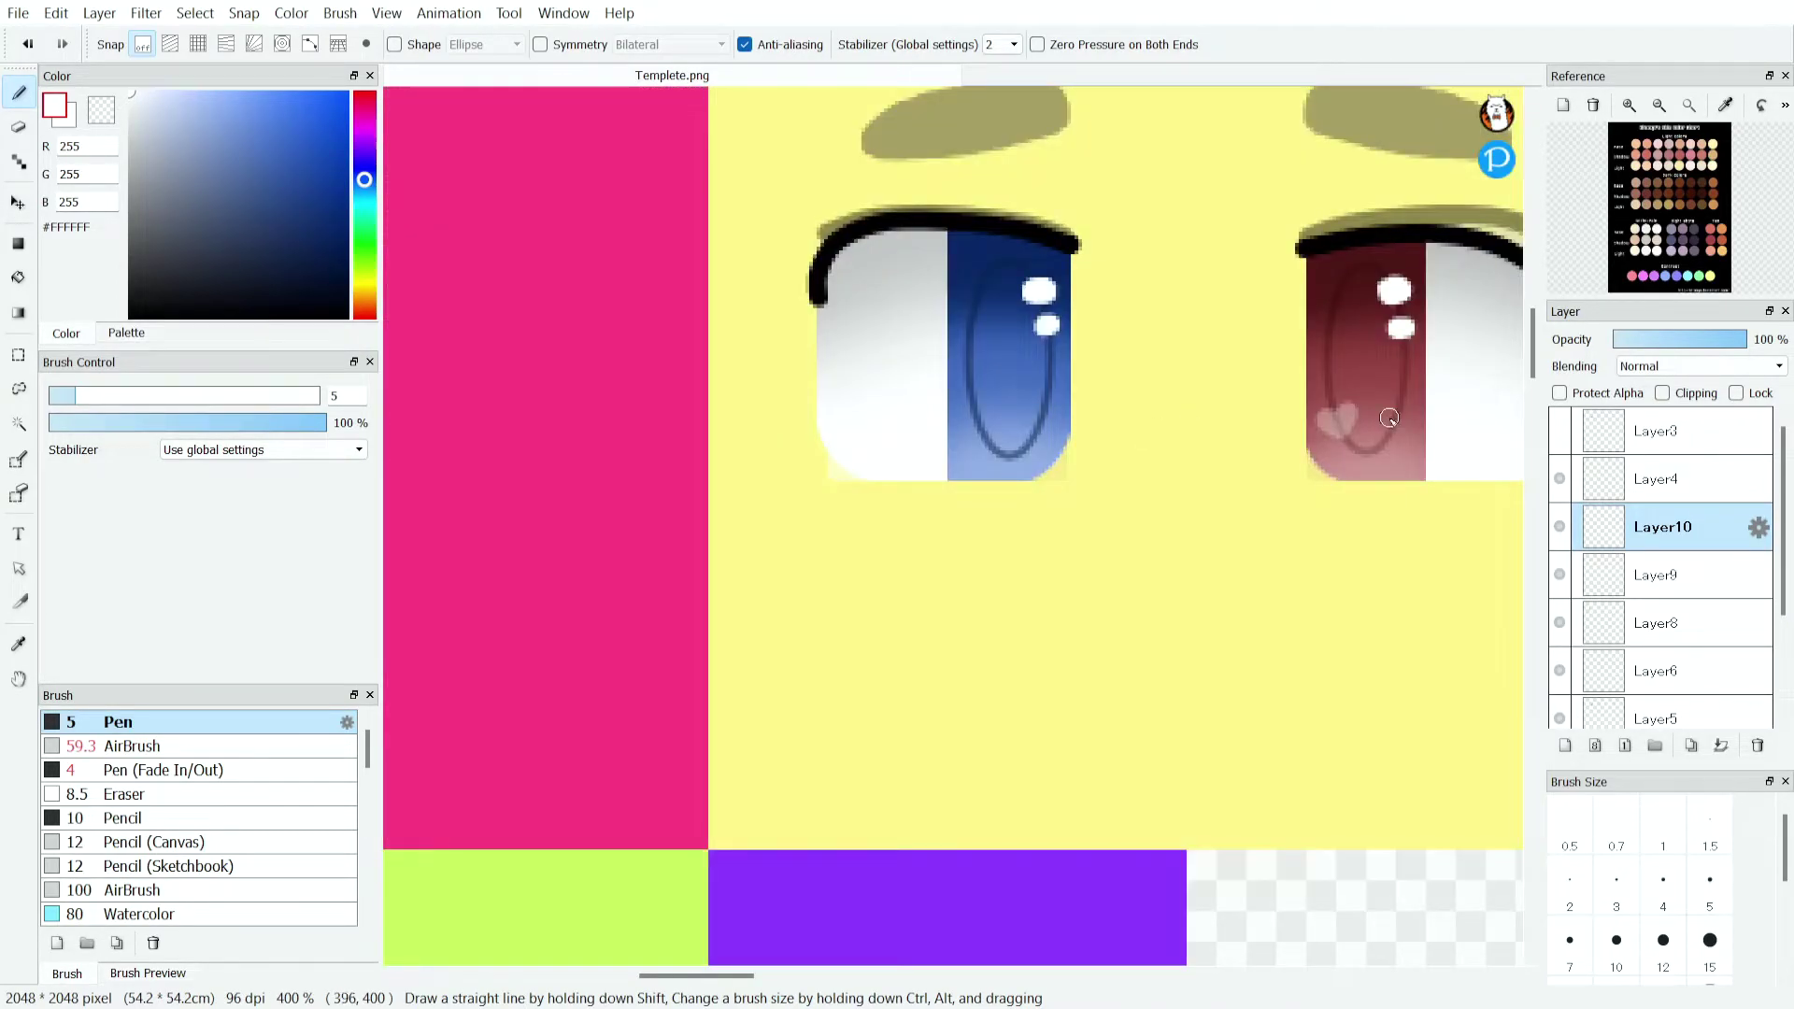
scroll(1347, 412, down, 1)
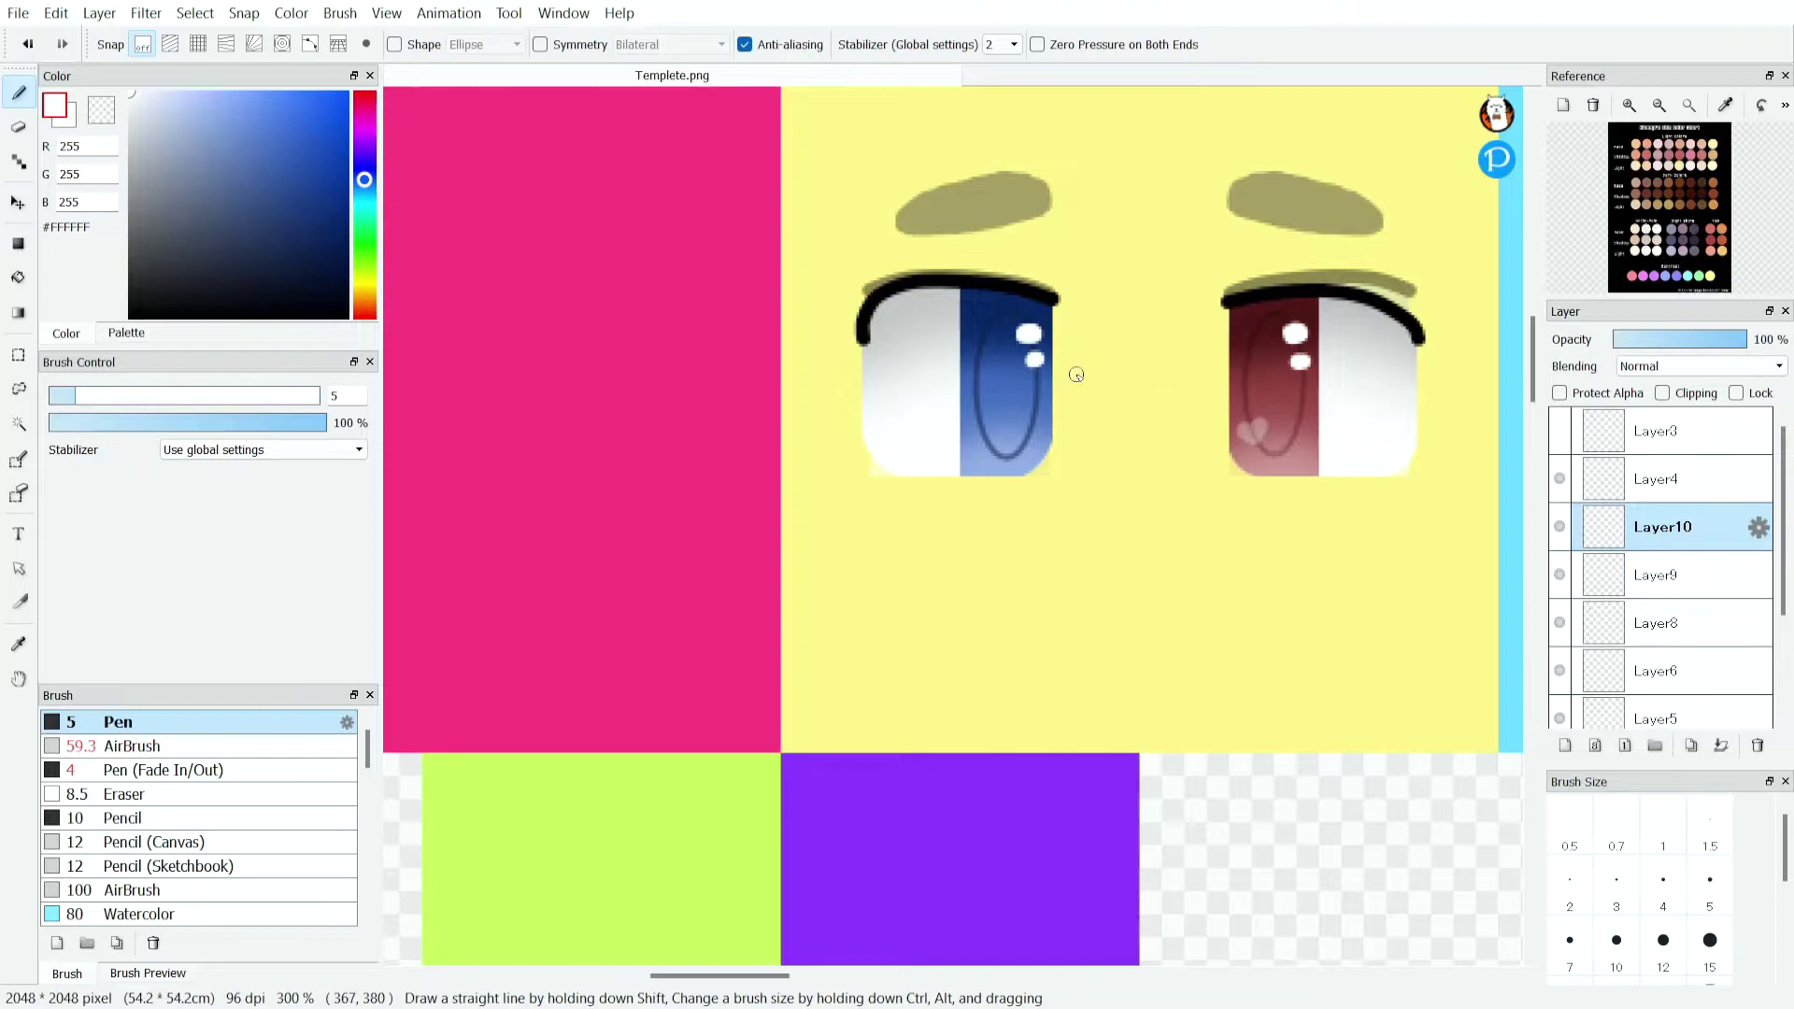
scroll(1076, 375, up, 2)
scroll(1021, 573, up, 1)
mouse_move(1060, 616)
mouse_down()
mouse_move(987, 495)
mouse_move(905, 524)
mouse_move(895, 555)
mouse_move(899, 624)
mouse_move(945, 682)
mouse_move(1061, 610)
mouse_move(1048, 649)
mouse_move(1093, 721)
mouse_move(1039, 765)
mouse_move(979, 620)
mouse_move(986, 563)
mouse_move(1042, 600)
mouse_move(1102, 712)
mouse_move(1068, 539)
mouse_move(1018, 480)
mouse_up()
scroll(1037, 481, down, 4)
scroll(1121, 533, up, 7)
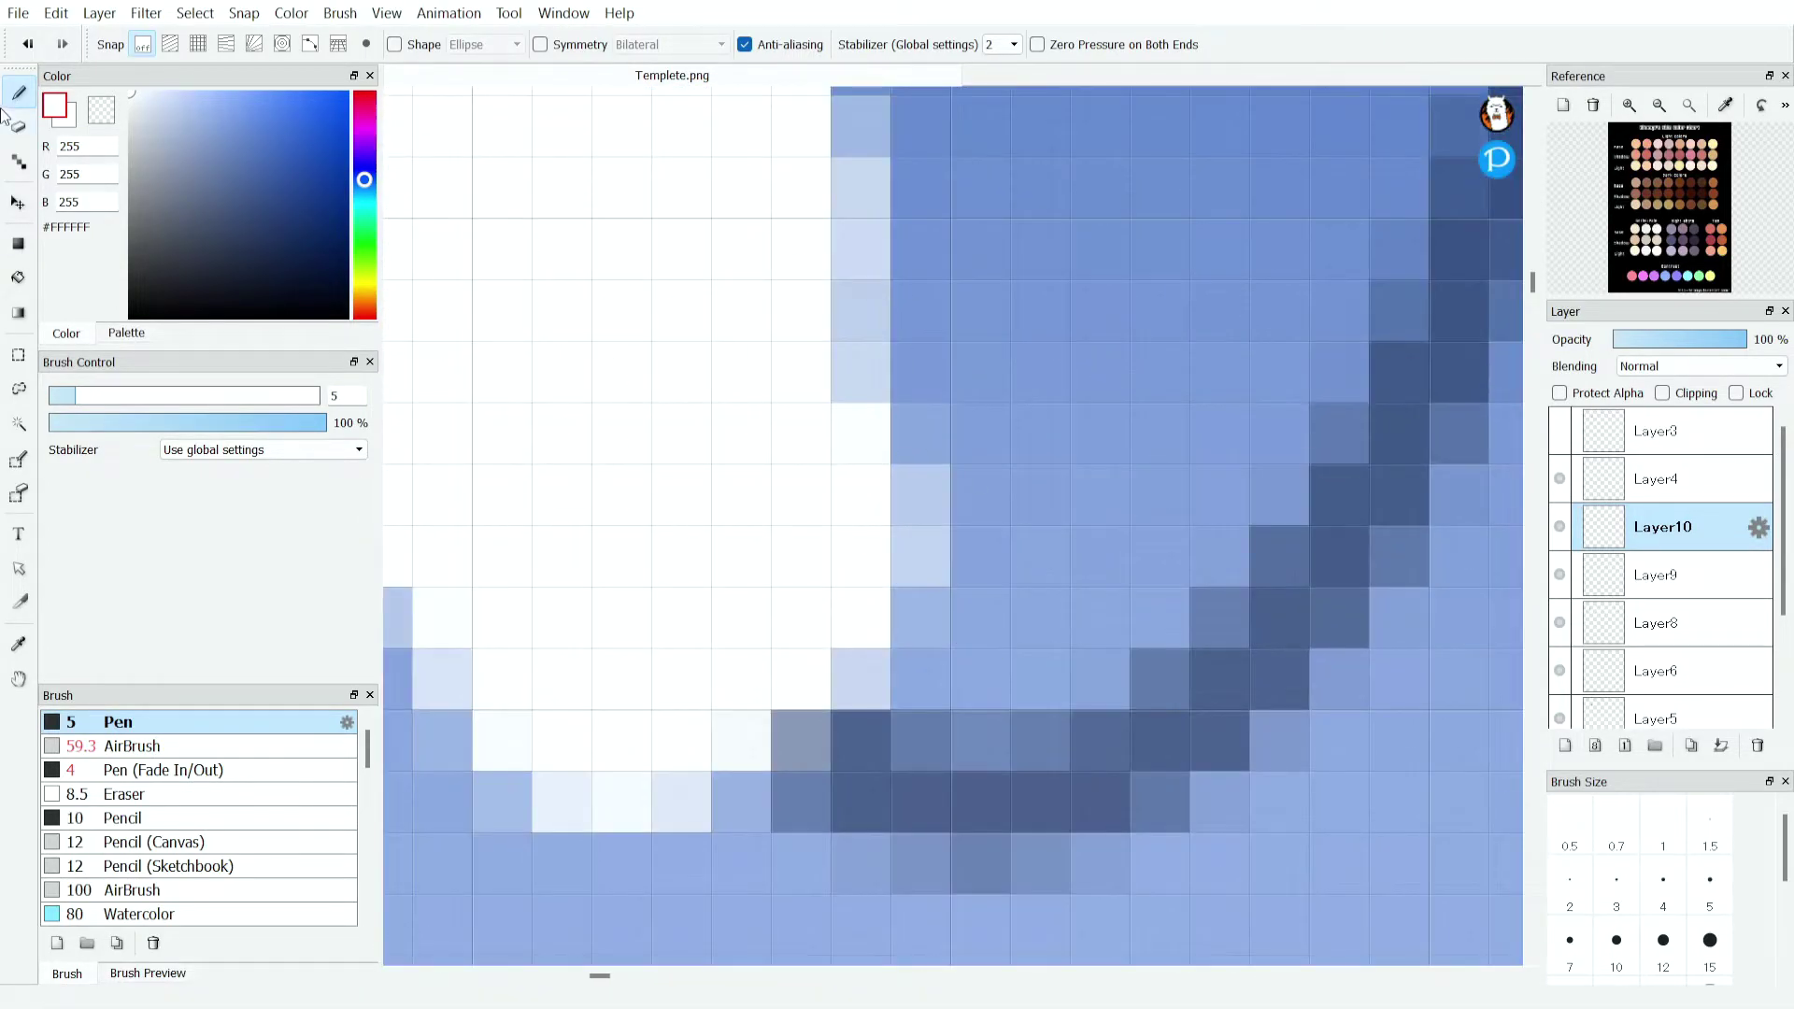
Erase parts of the white highlight with a 3 px eraser.
click(17, 127)
scroll(1037, 439, down, 2)
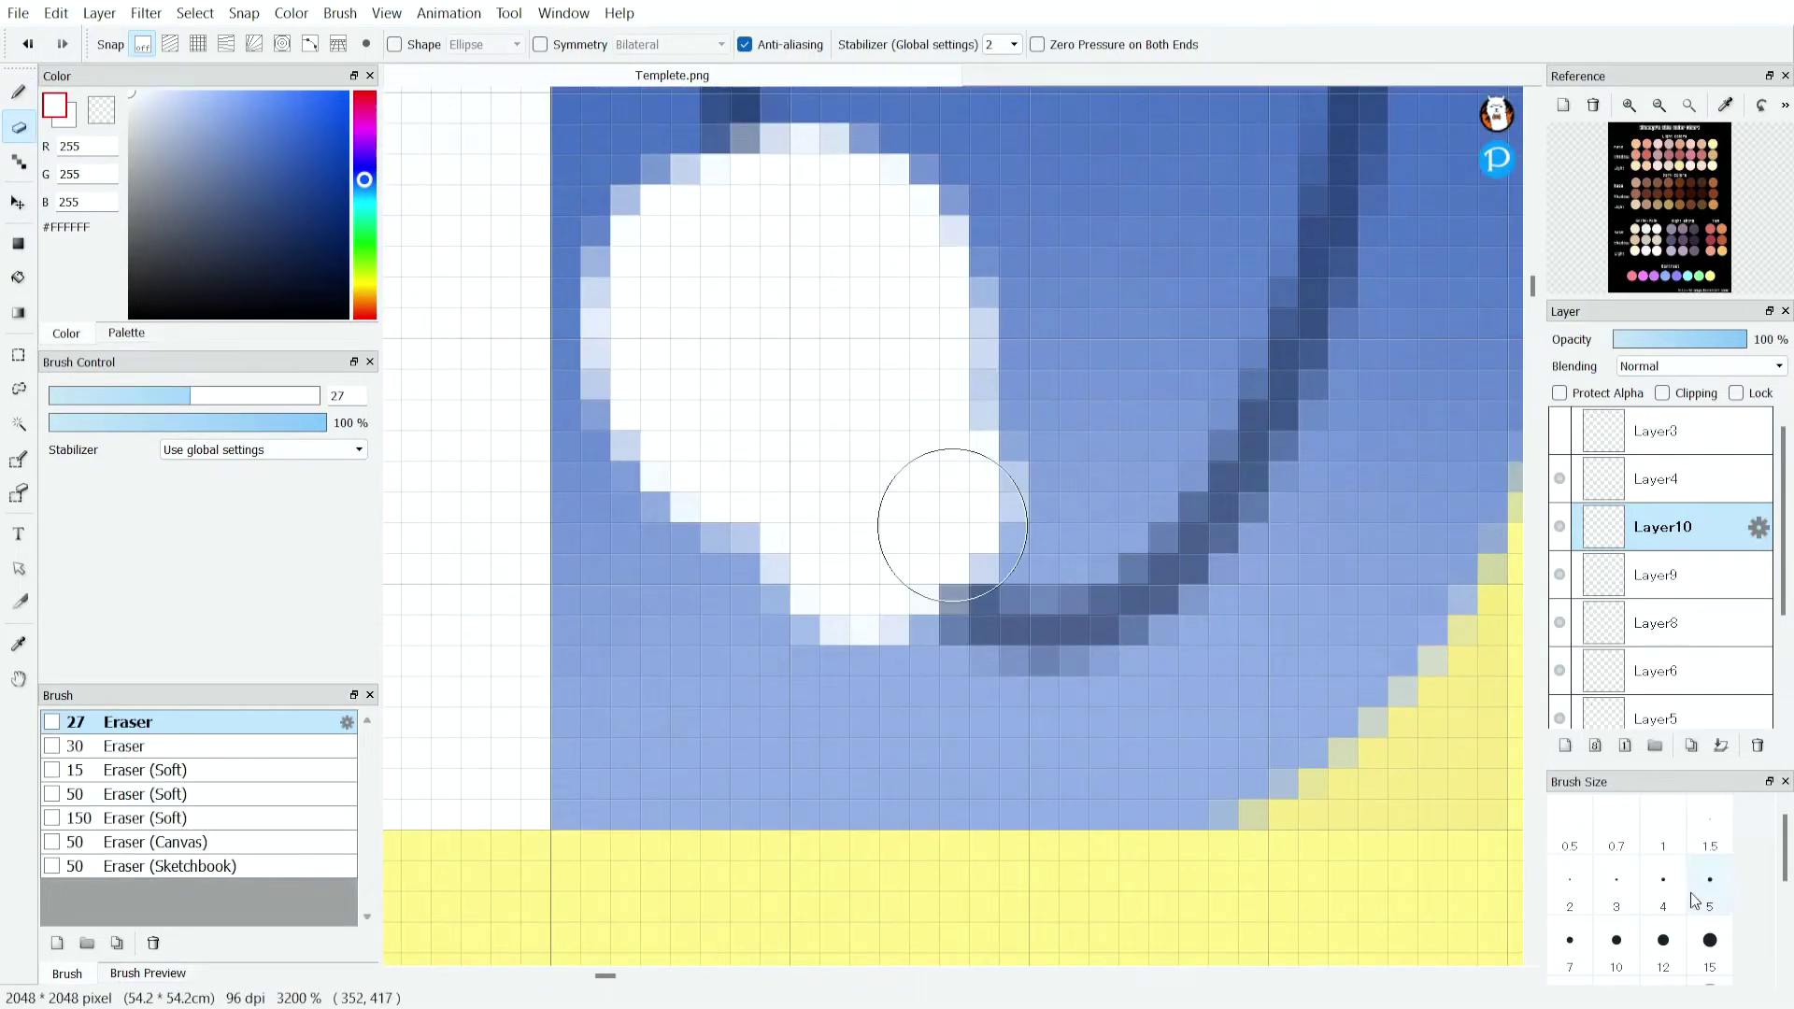
click(1616, 883)
scroll(745, 216, up, 2)
mouse_move(958, 393)
mouse_down()
mouse_move(953, 323)
mouse_move(957, 389)
mouse_up()
click(686, 575)
drag(686, 575, 659, 556)
scroll(1005, 404, down, 4)
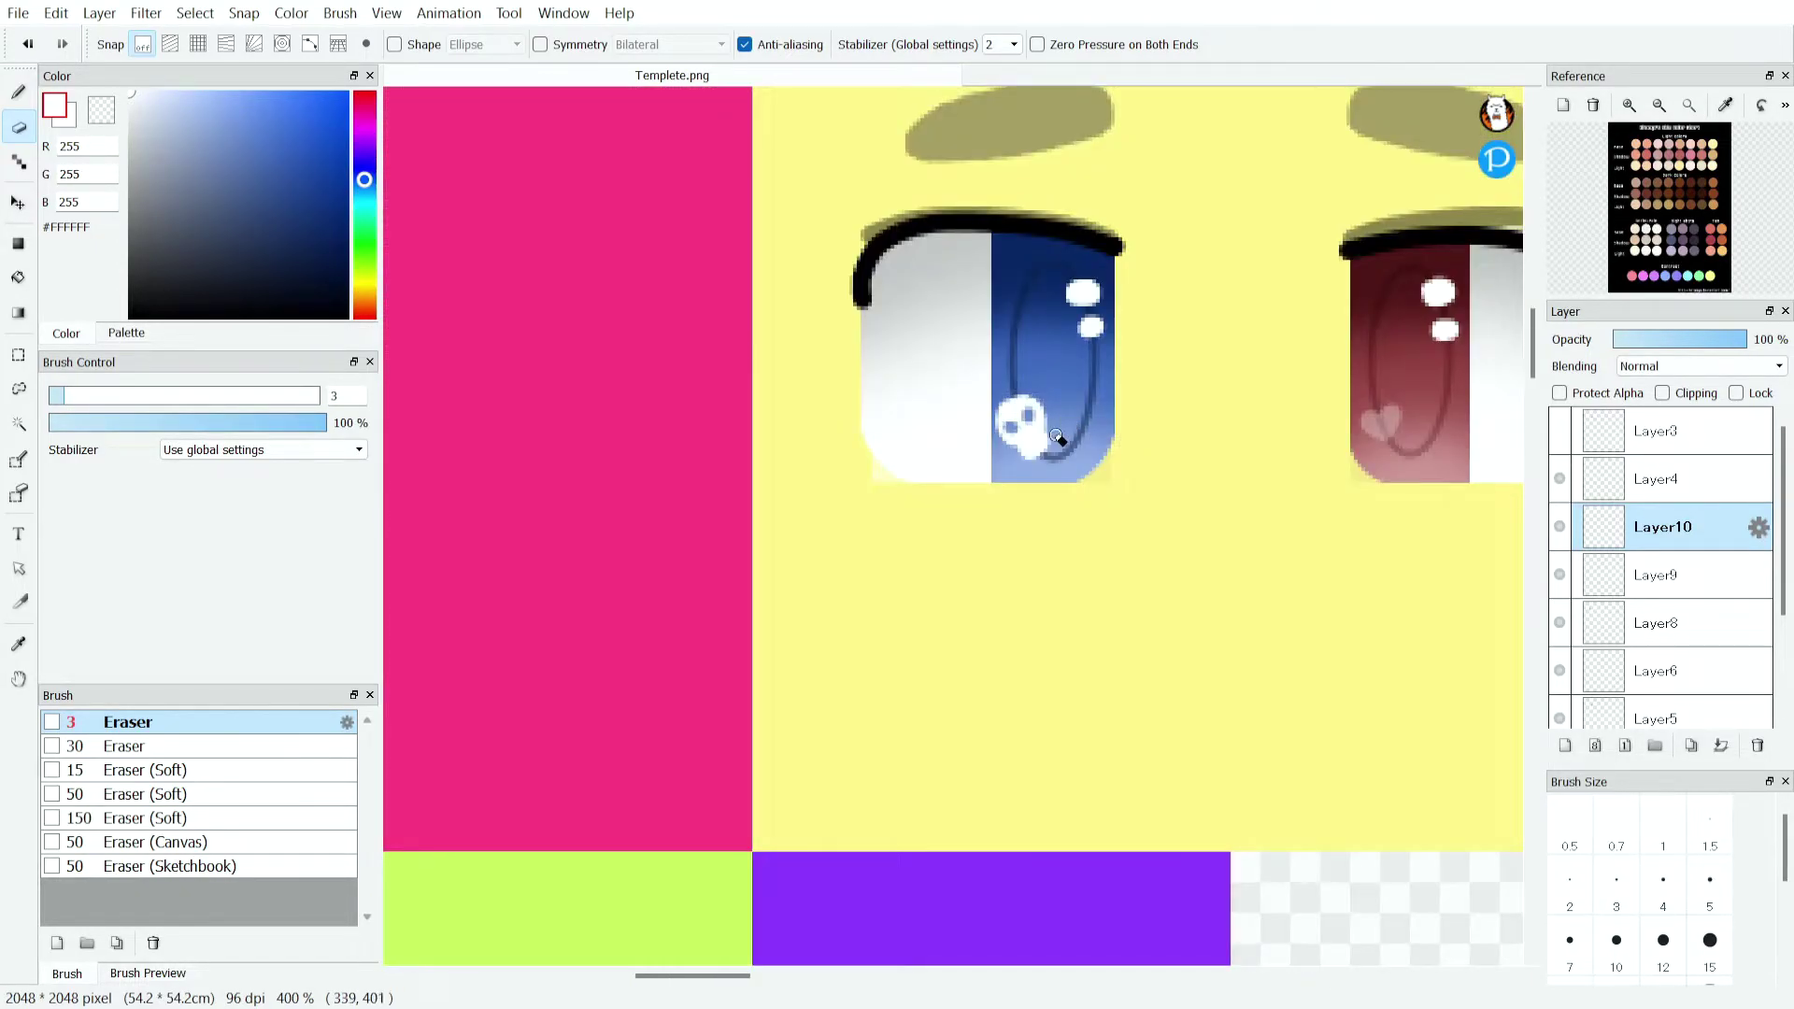
scroll(1056, 436, up, 4)
Carve thin diagonal slivers and small details into the highlight with a 1 px eraser.
click(1668, 827)
drag(1041, 289, 1163, 435)
mouse_move(970, 406)
mouse_down()
mouse_move(902, 384)
mouse_move(1089, 607)
mouse_move(942, 474)
mouse_move(906, 382)
mouse_up()
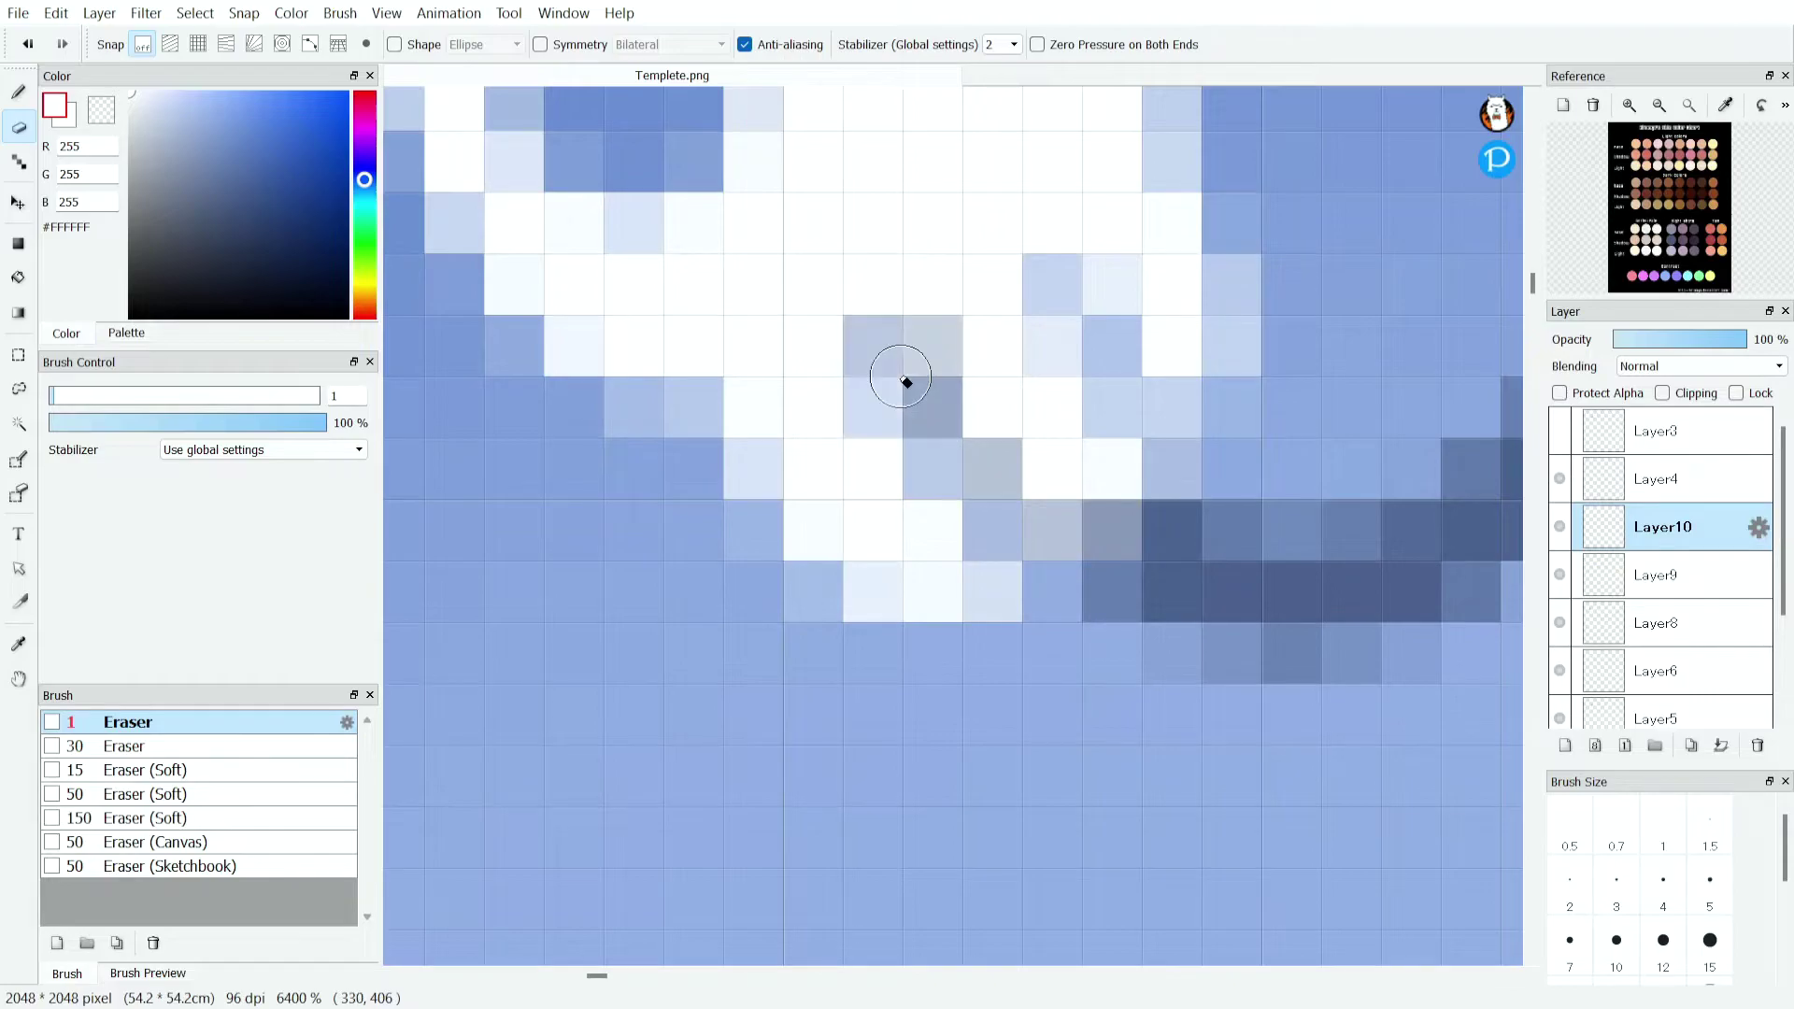
drag(1009, 253, 1166, 402)
scroll(1222, 446, down, 2)
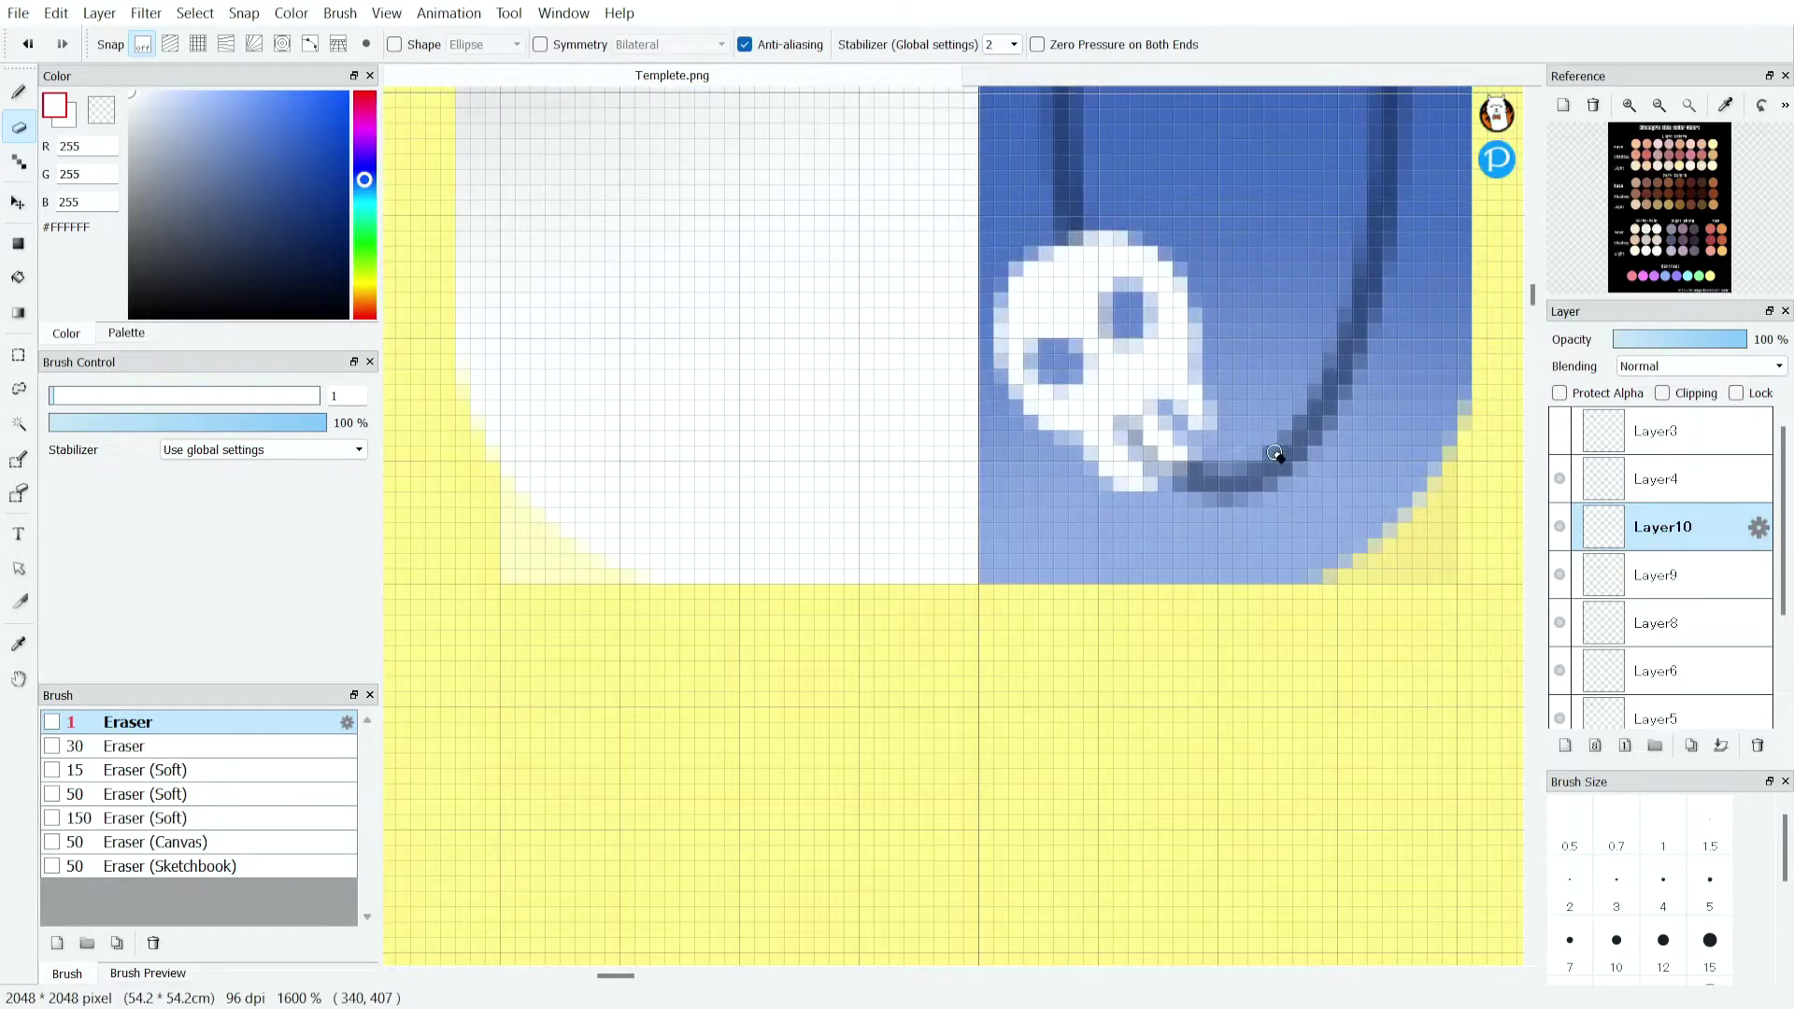
scroll(1276, 455, down, 4)
scroll(1100, 398, up, 4)
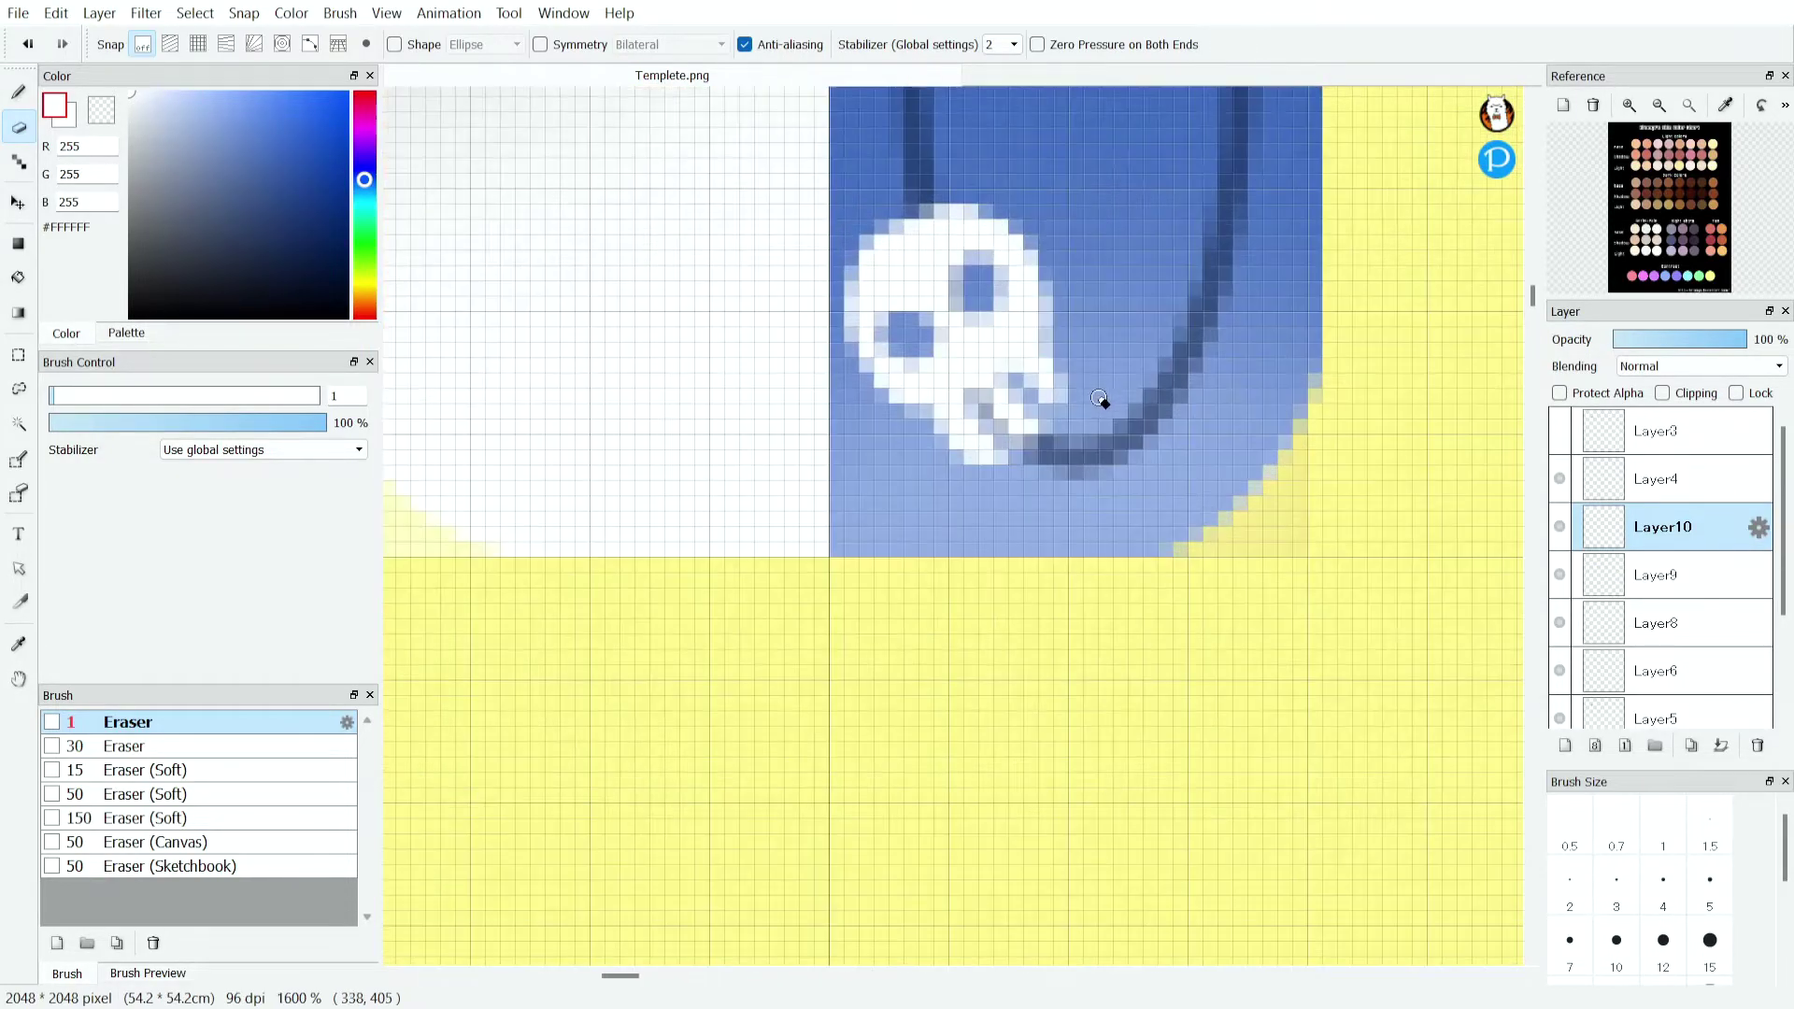
Fade the skull highlight layer to 53% opacity.
scroll(945, 496, down, 4)
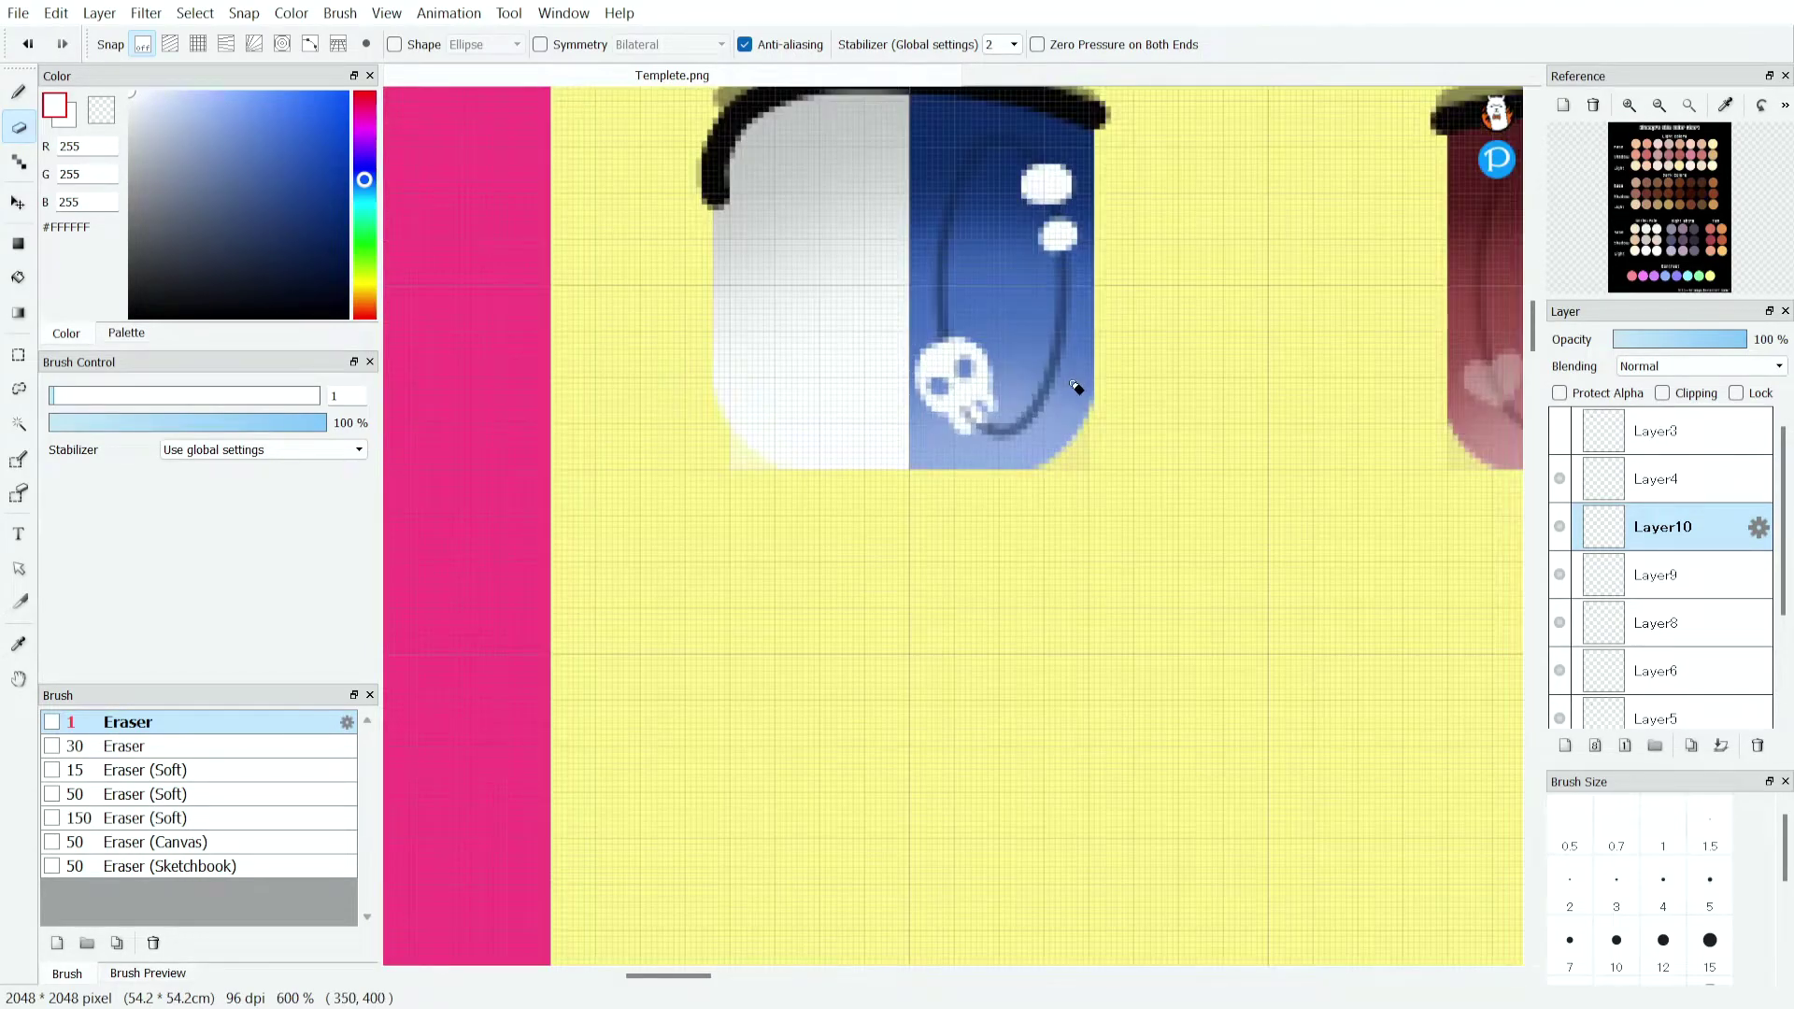
click(1690, 340)
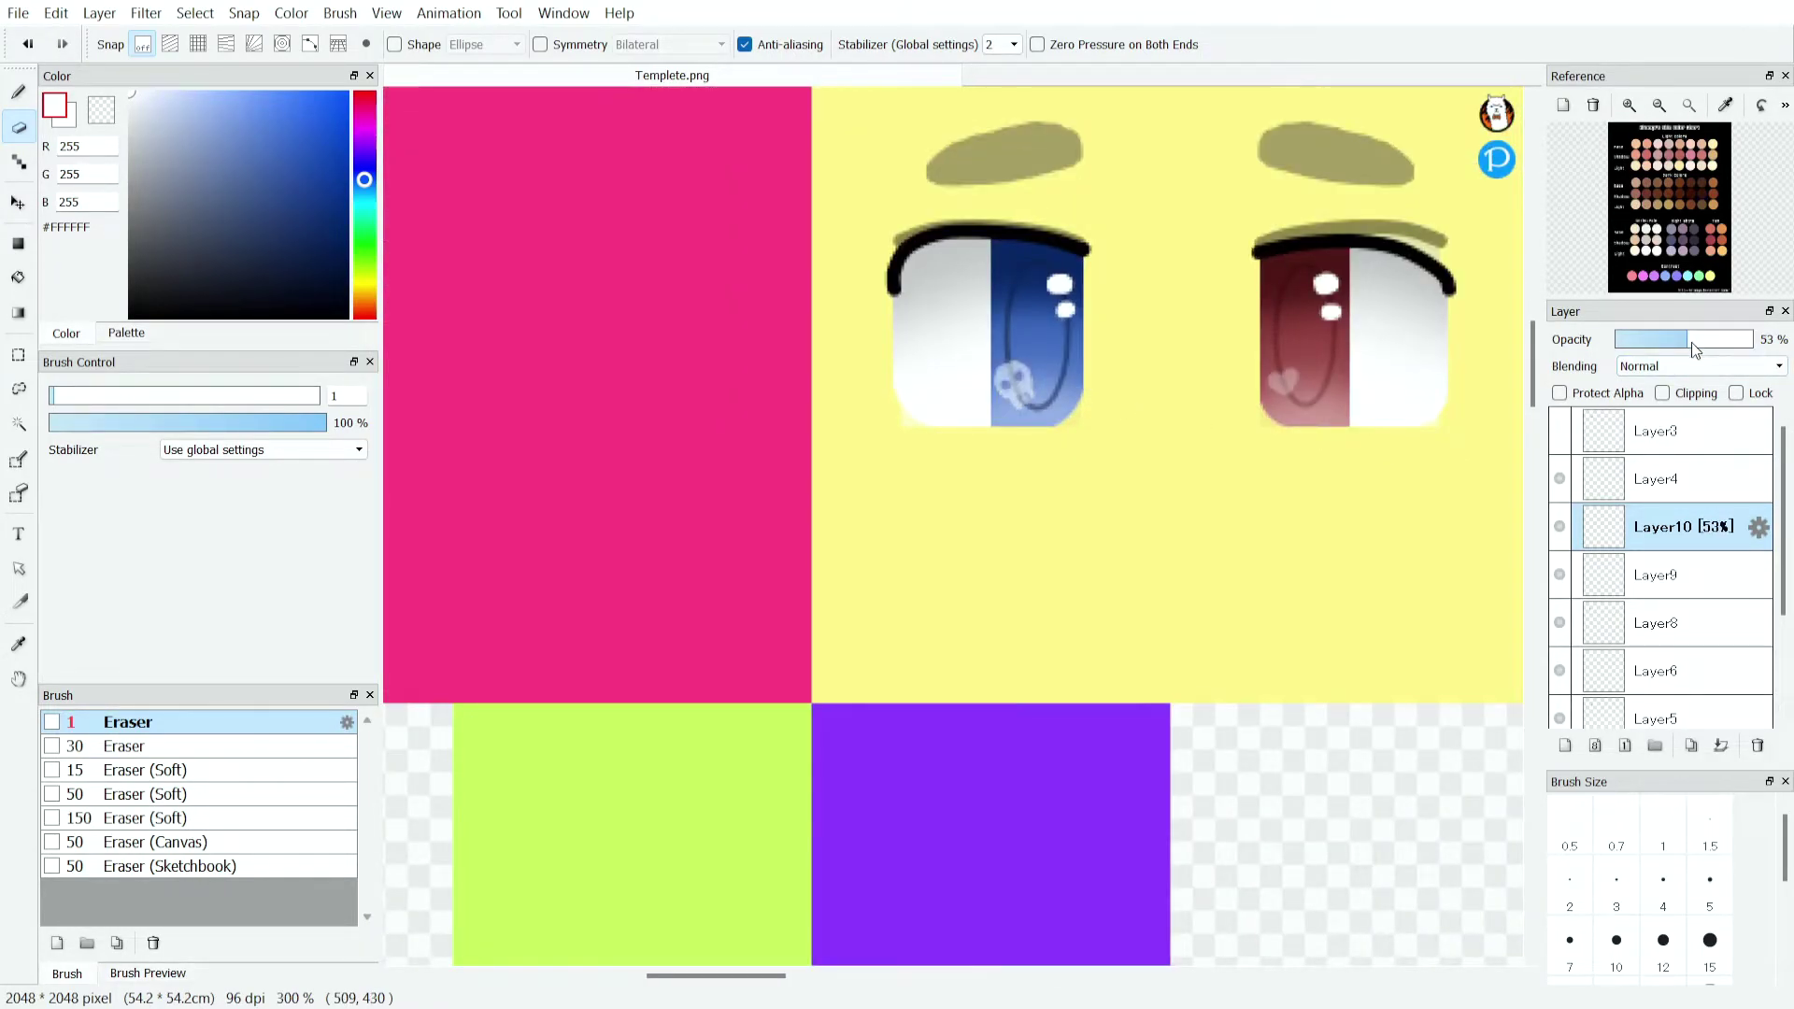
scroll(1101, 325, down, 4)
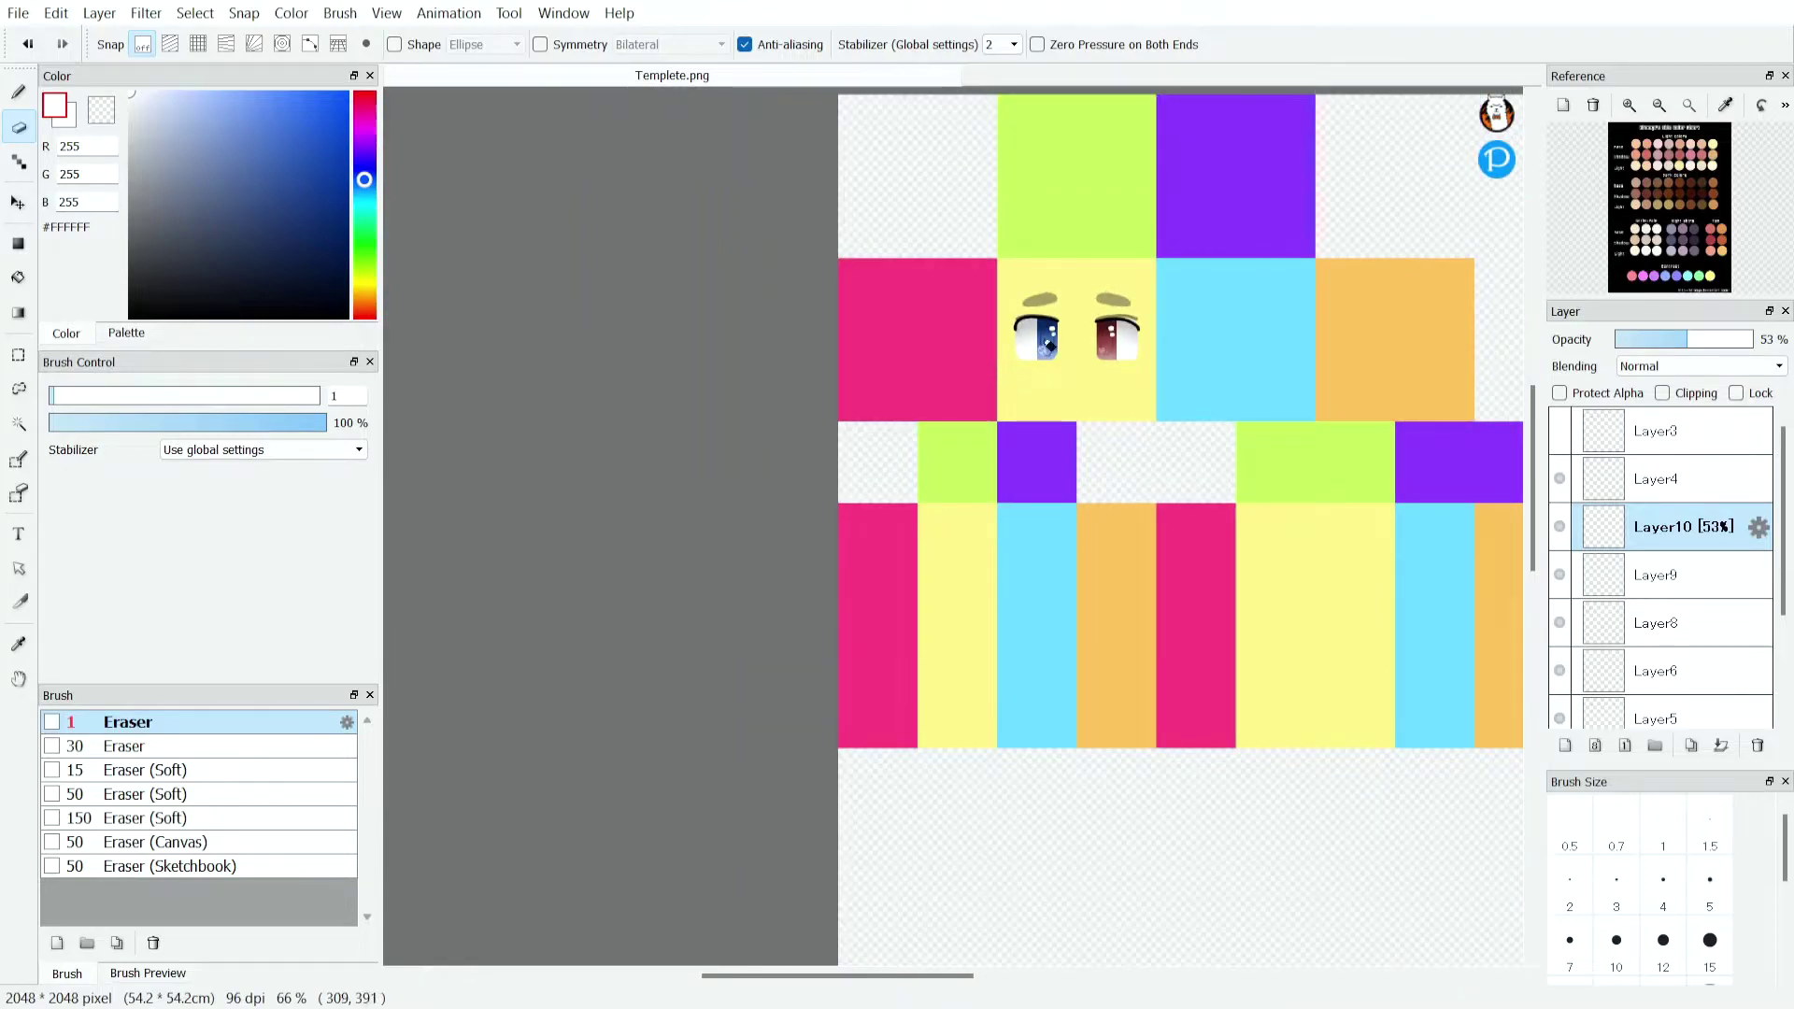
scroll(1142, 346, up, 1)
scroll(1086, 354, up, 1)
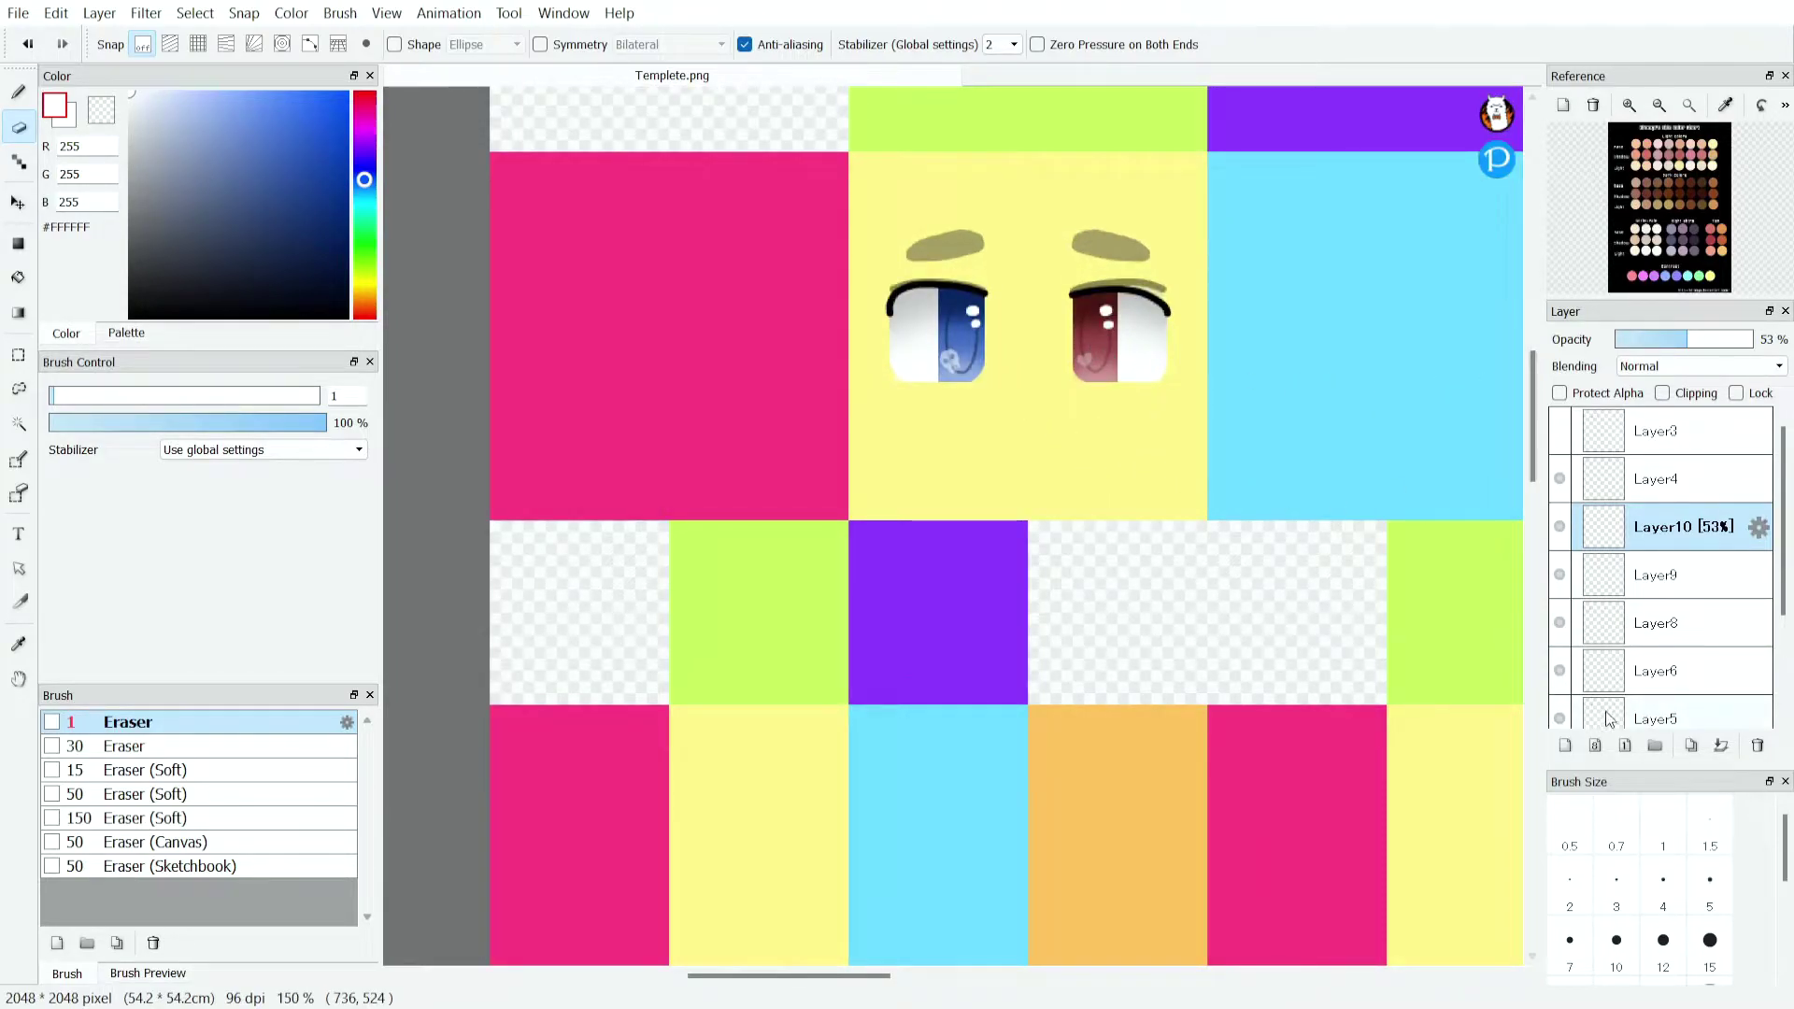
Move Layer10 and Layer9 above Layer4, then merge Layer4 down.
click(1588, 575)
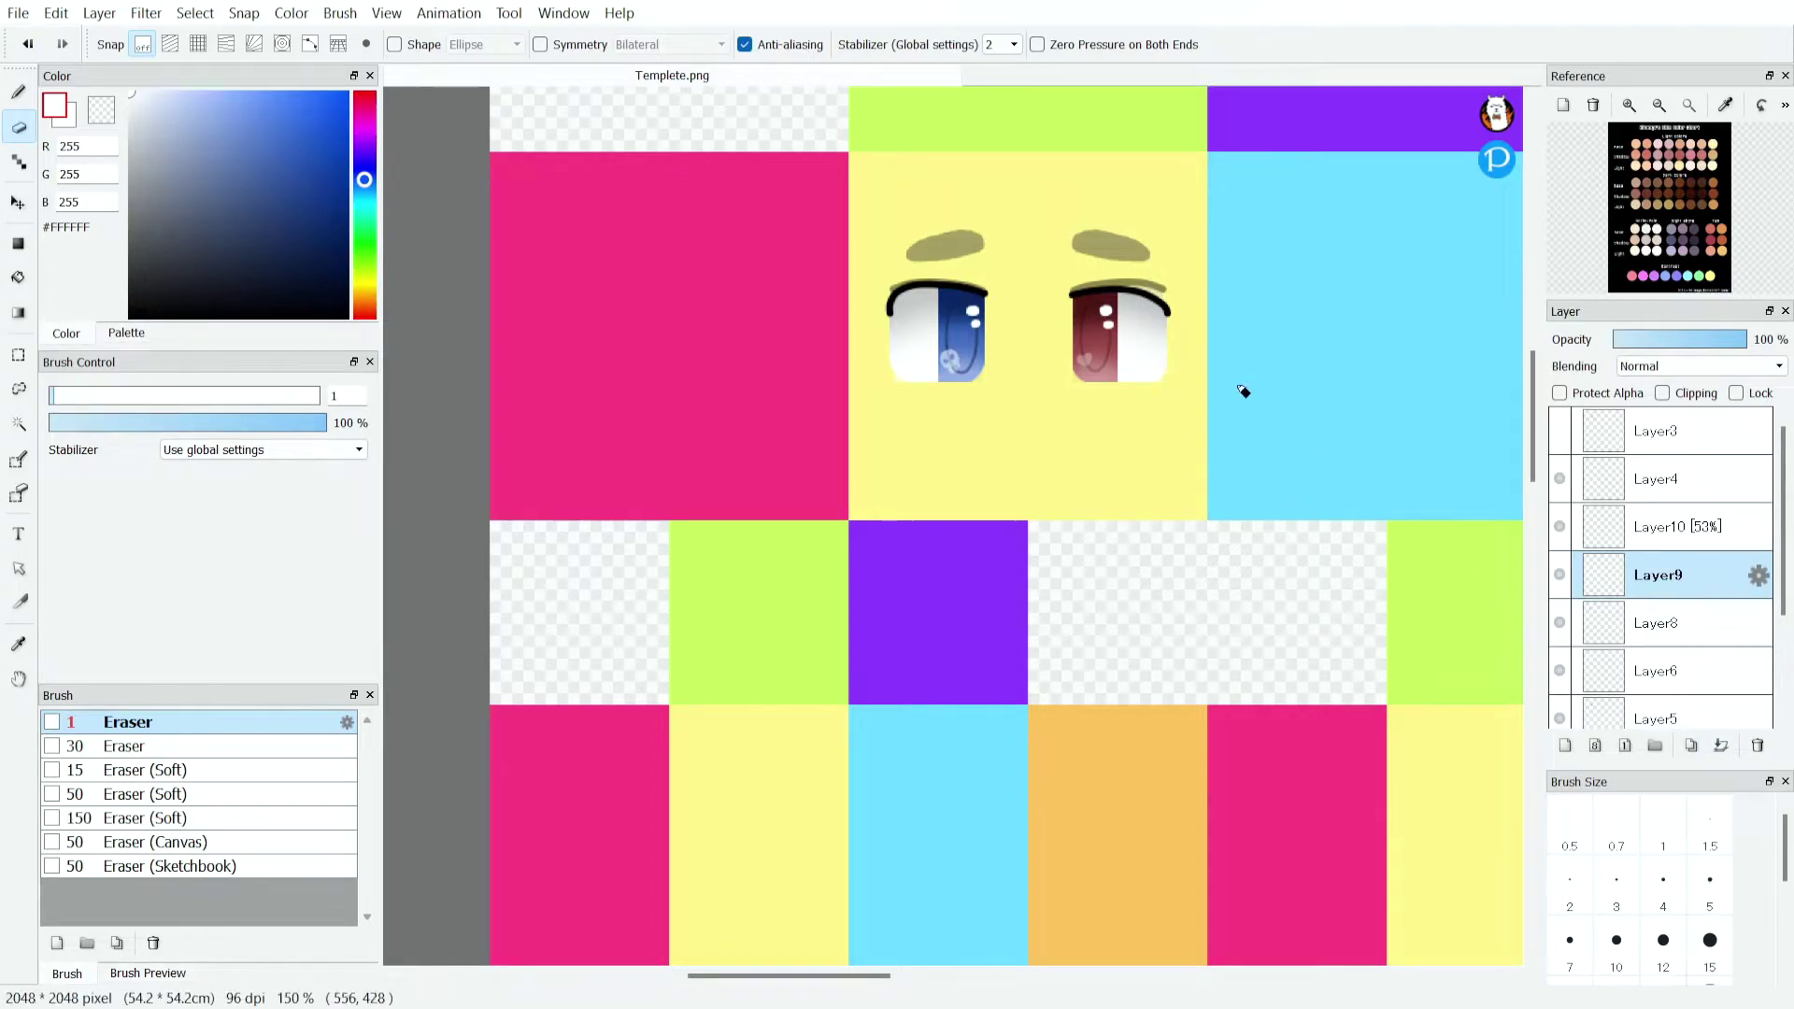
scroll(1575, 701, down, 1)
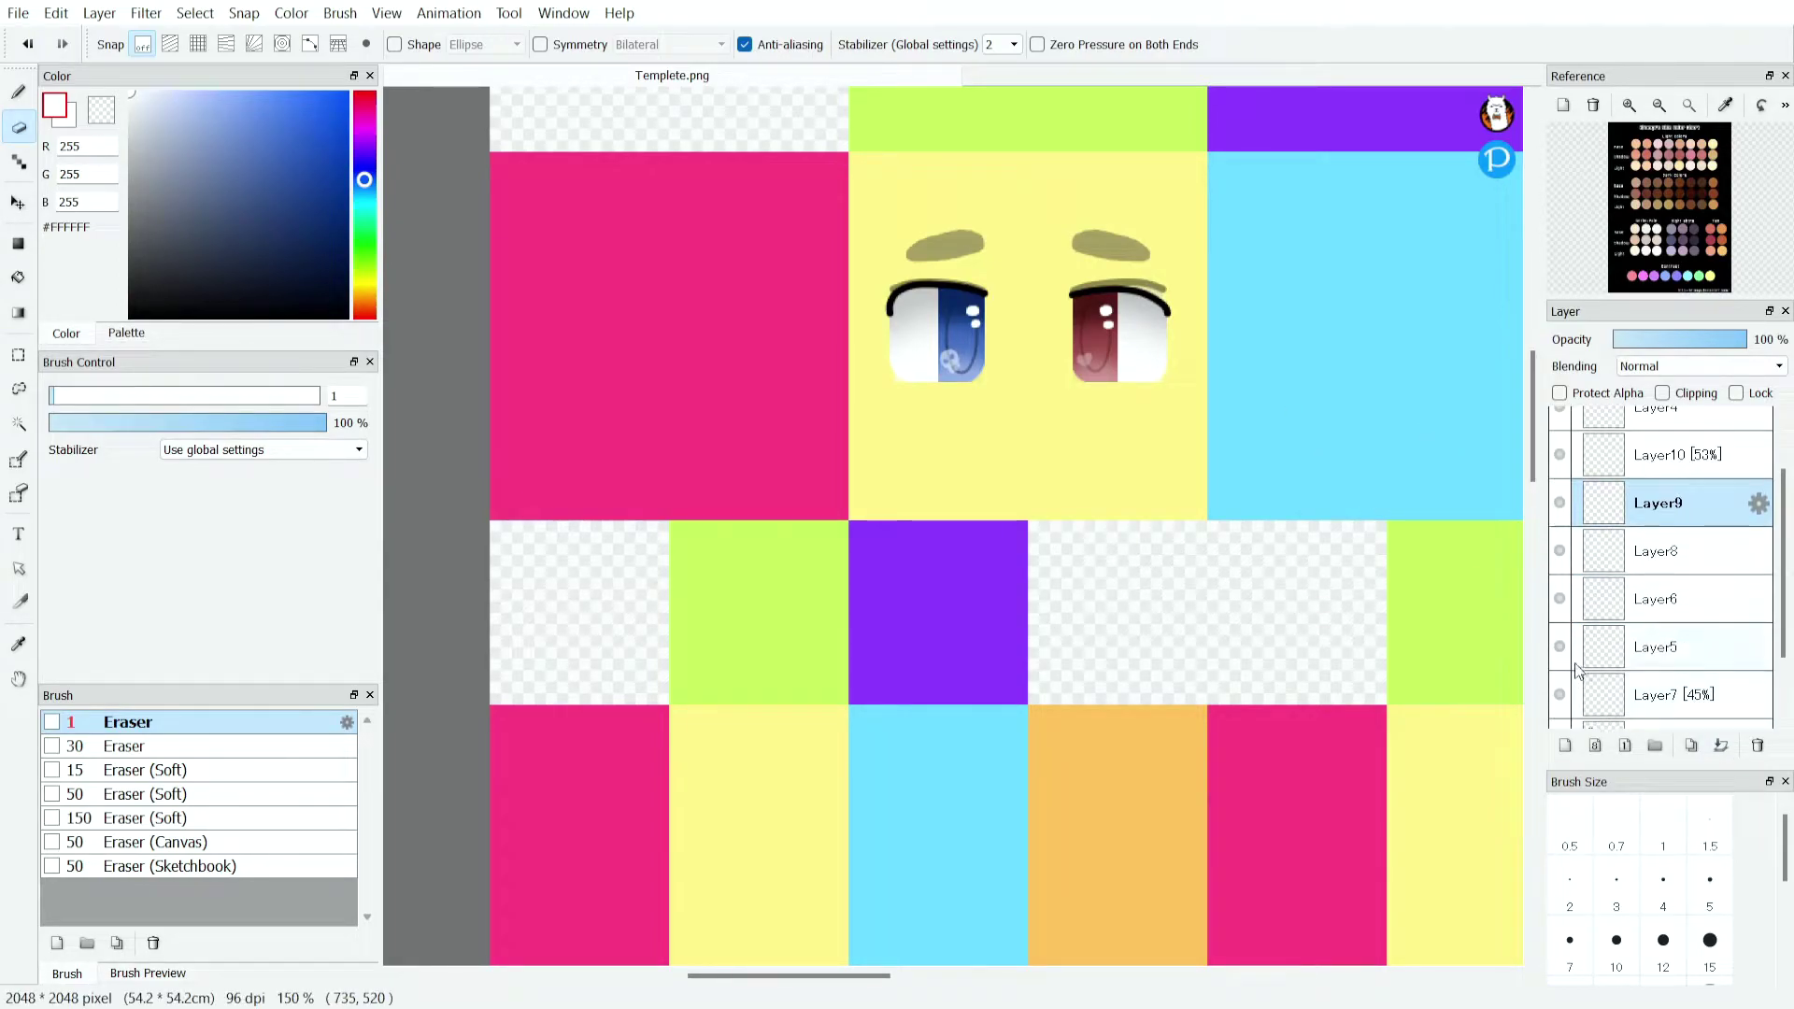
scroll(1575, 668, up, 1)
click(1560, 623)
click(1559, 624)
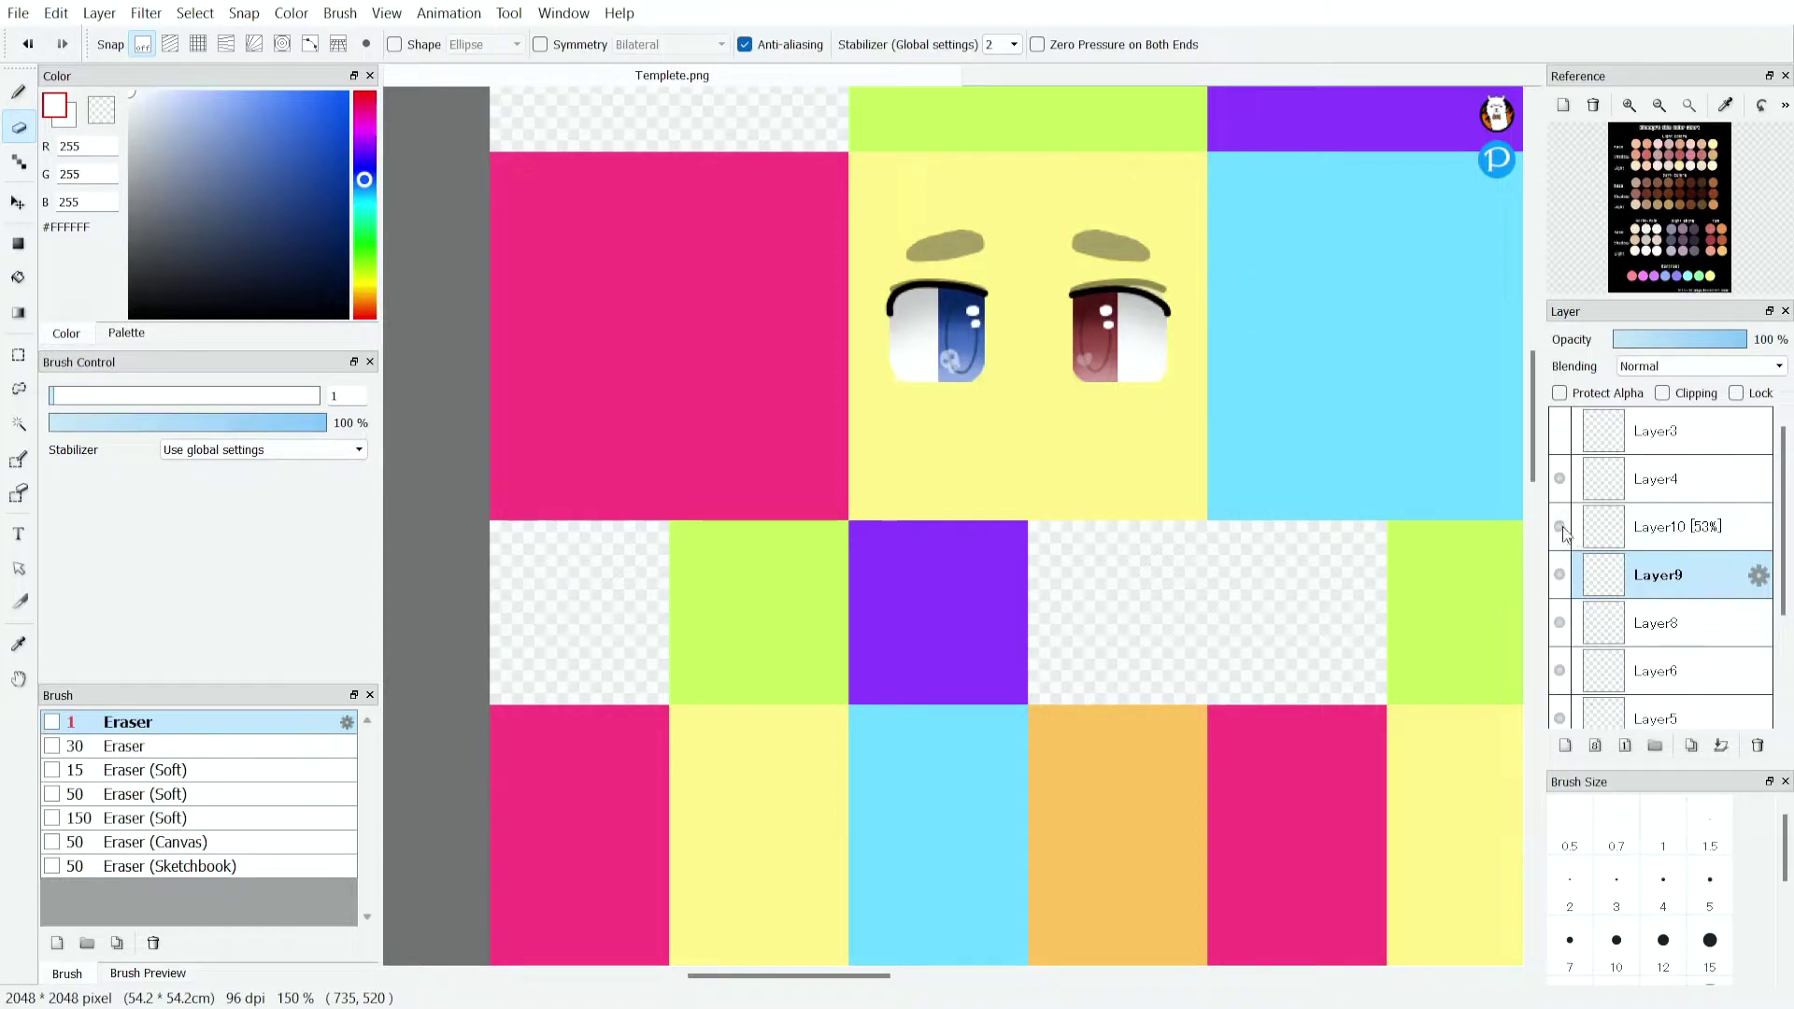
drag(1620, 535, 1644, 478)
drag(1656, 577, 1641, 526)
click(1588, 581)
click(1720, 747)
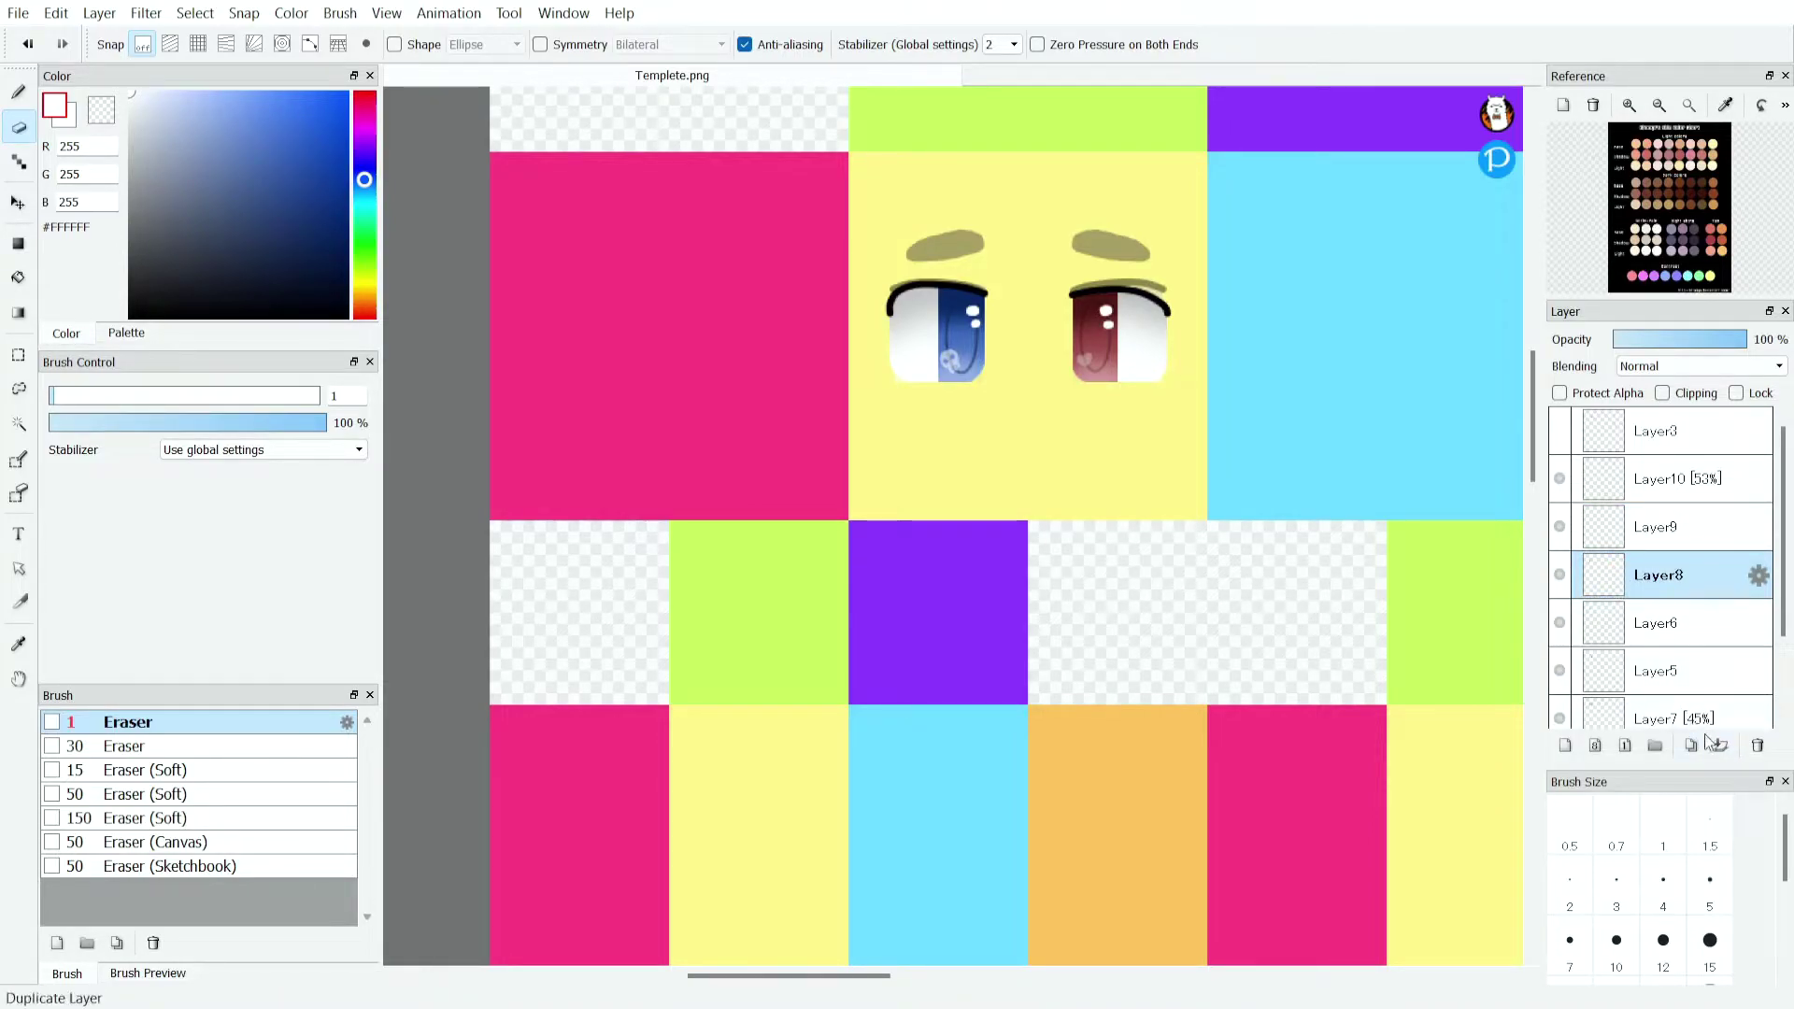
Compare the irises by toggling Layer6, then merge away the duplicate Layer6.
click(1559, 575)
click(1559, 575)
click(1560, 575)
click(1559, 574)
click(1559, 574)
click(1560, 574)
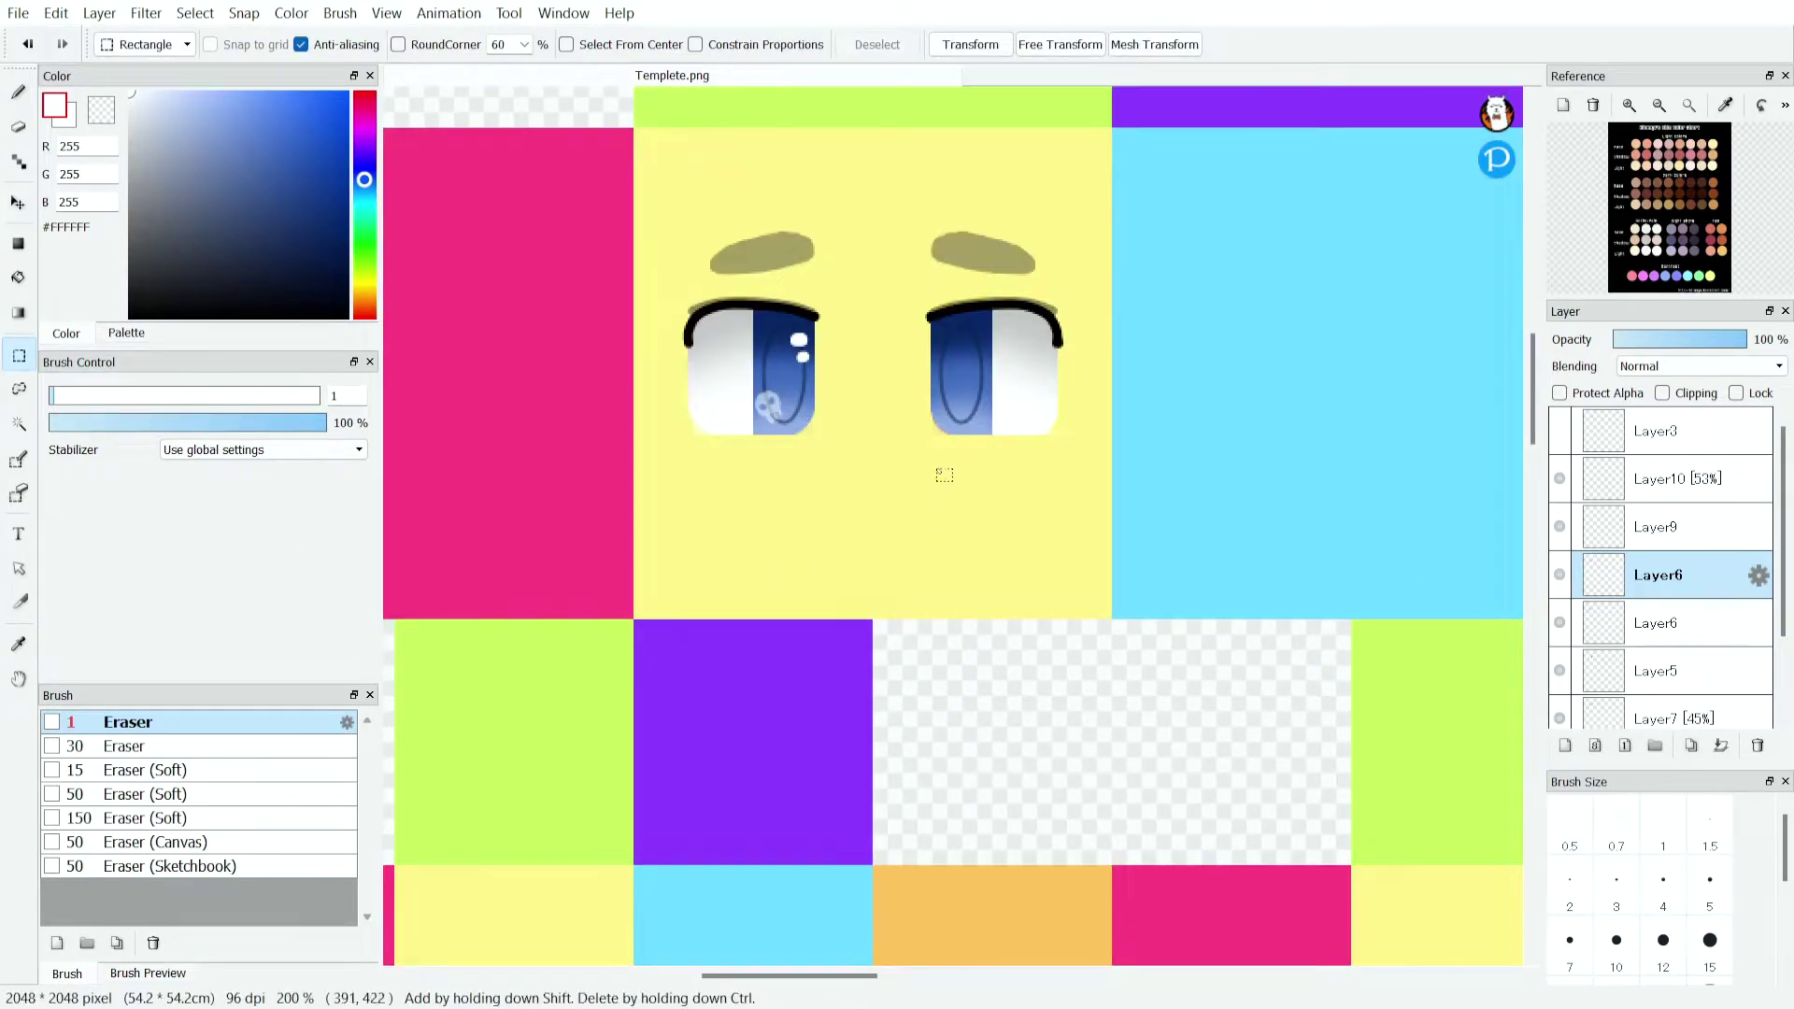
click(1722, 746)
Duplicate the highlight layer Layer9 and select the Move tool.
click(1615, 539)
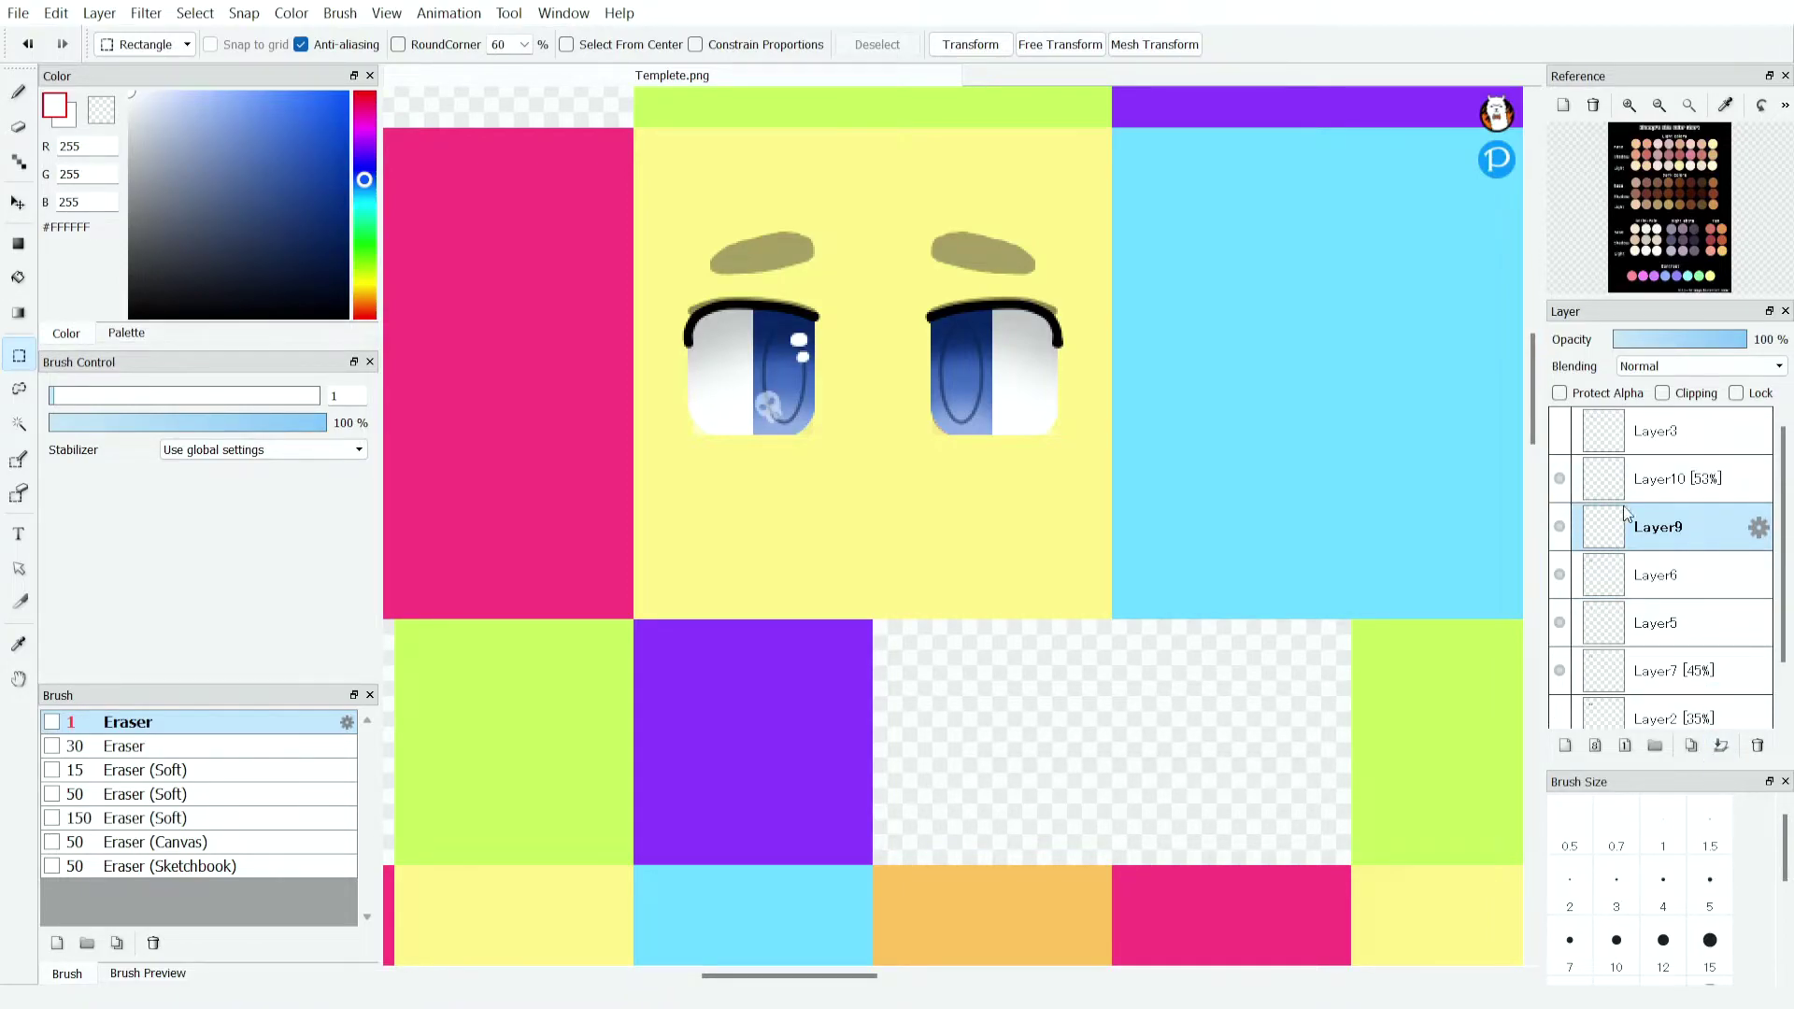
click(1699, 752)
click(19, 204)
scroll(784, 281, up, 2)
scroll(924, 356, up, 2)
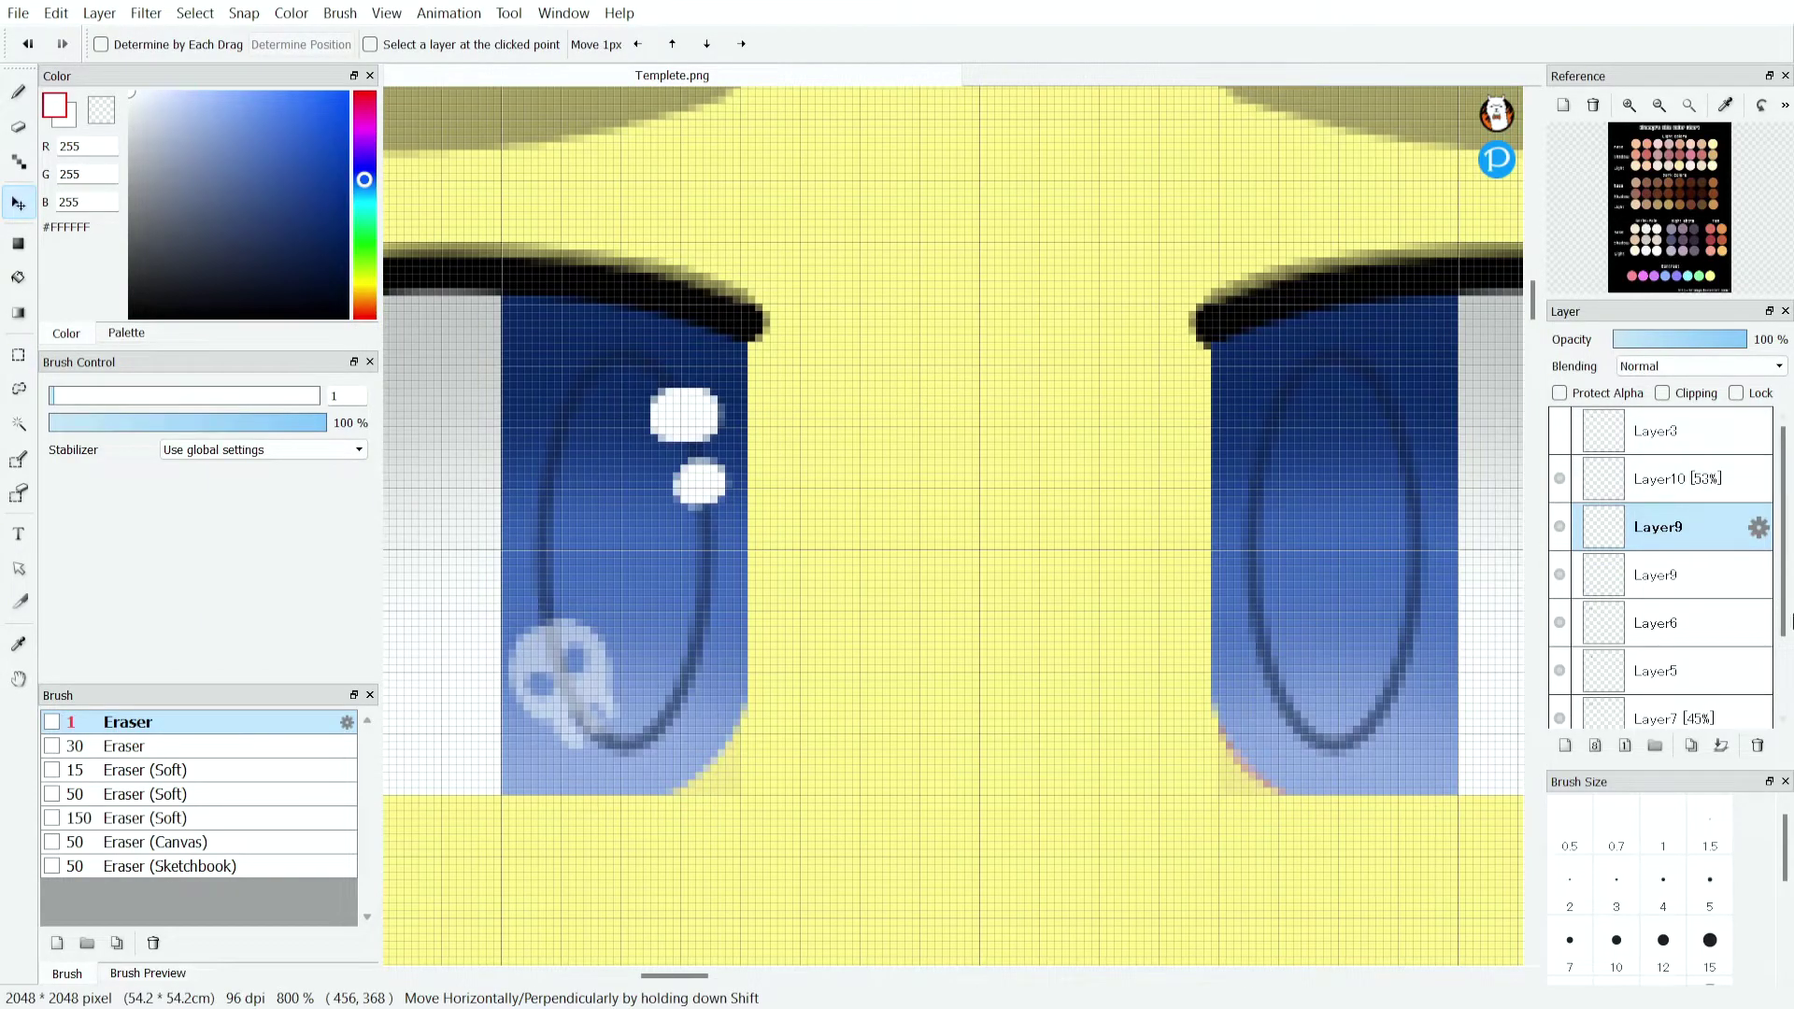
Move the copied highlights onto the right eye, merge them into Layer9, and duplicate Layer10.
drag(630, 456, 1405, 424)
scroll(1395, 442, up, 1)
scroll(1405, 424, down, 1)
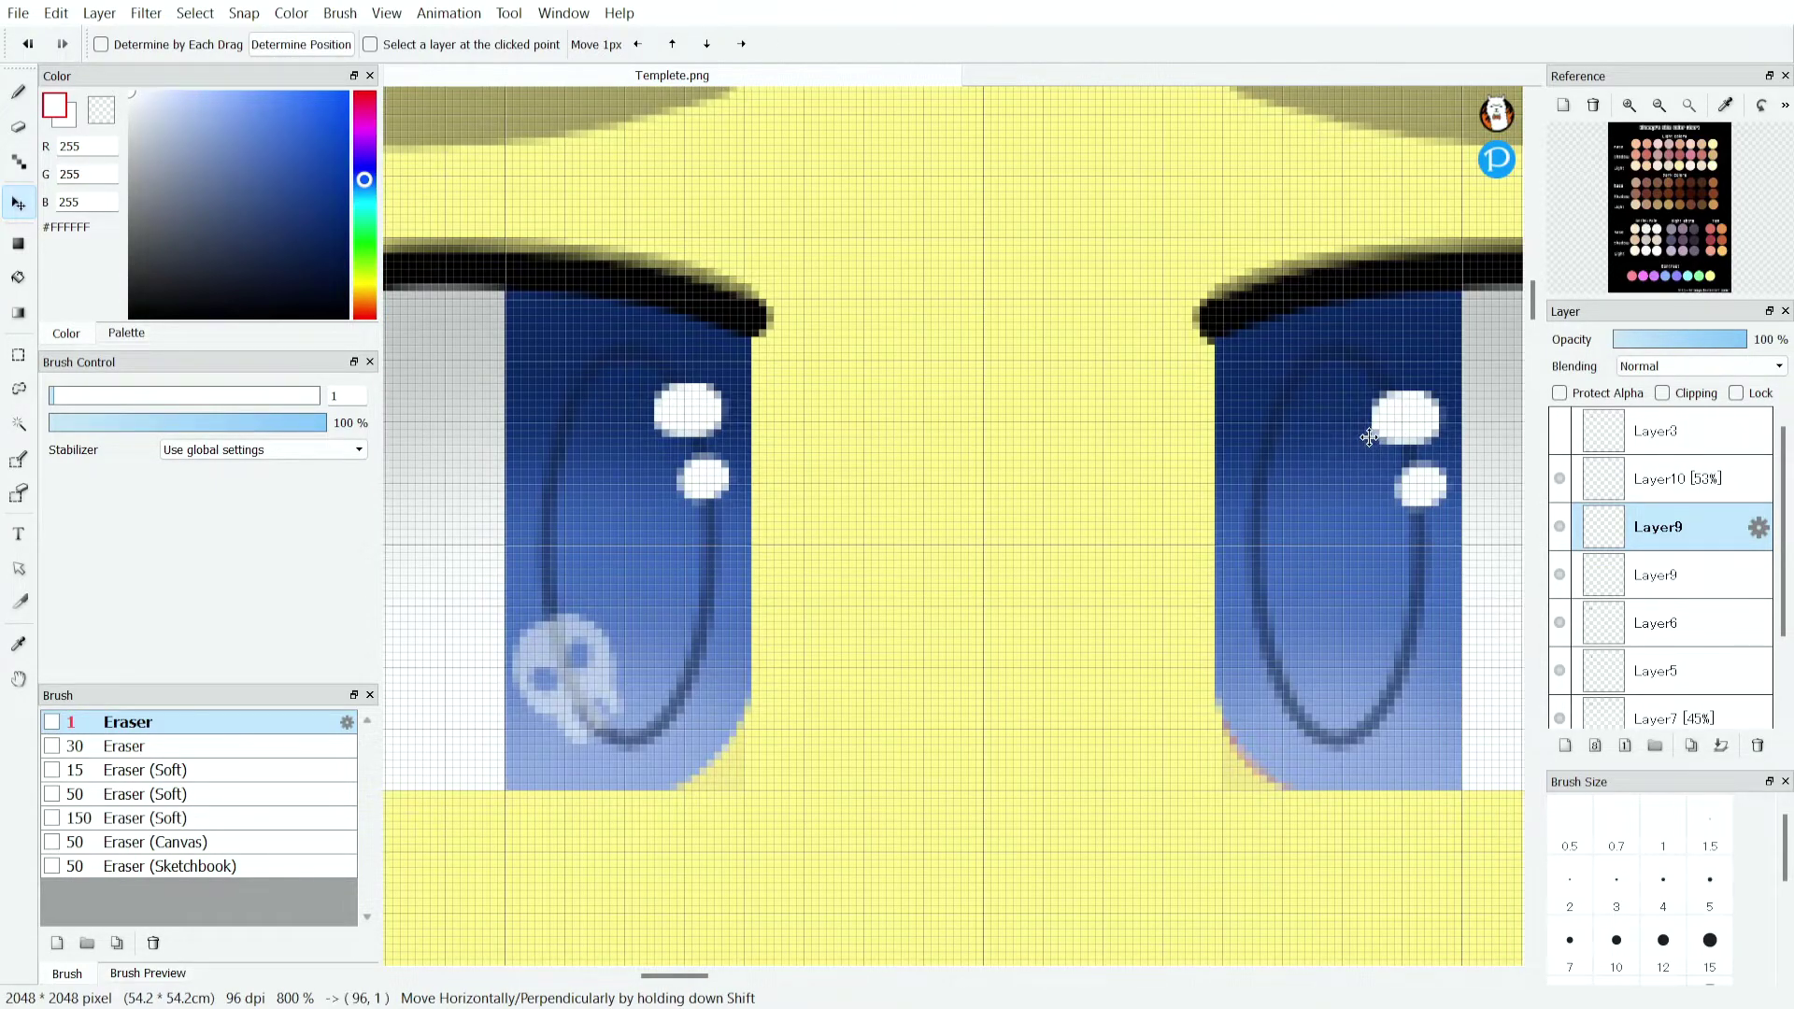
scroll(1345, 439, down, 5)
scroll(1377, 515, up, 1)
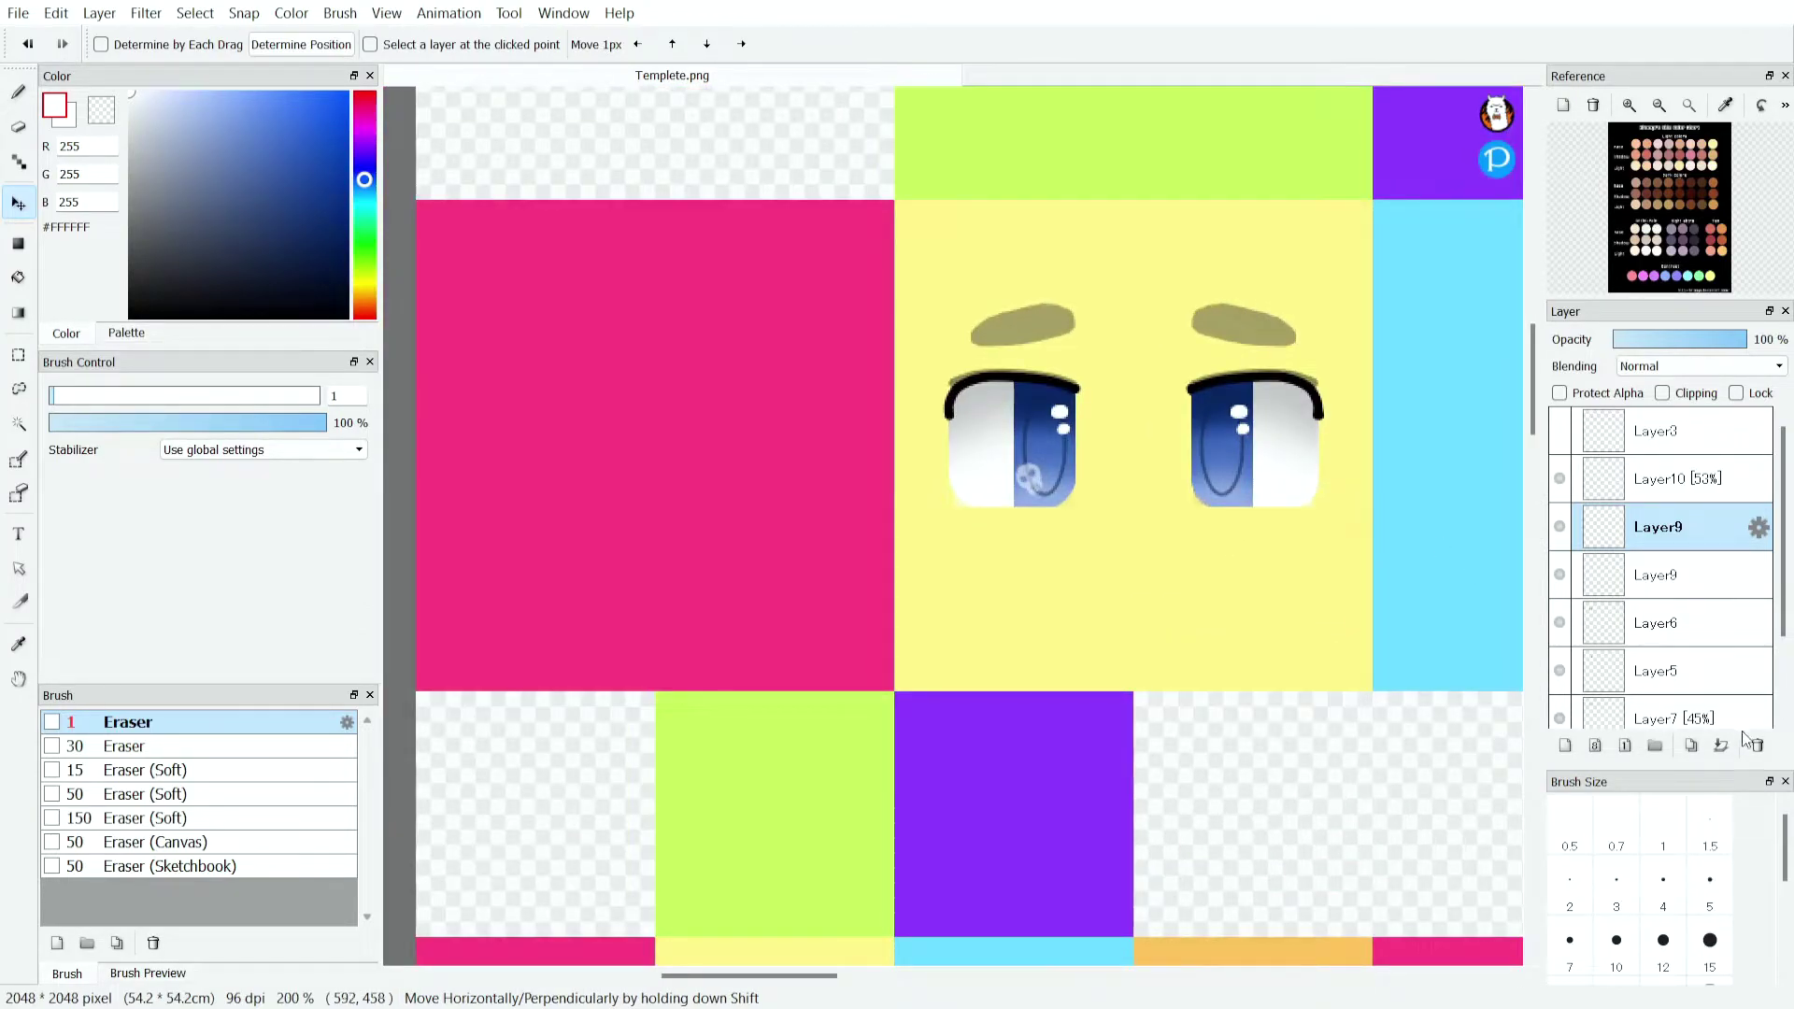
click(1721, 744)
click(1599, 474)
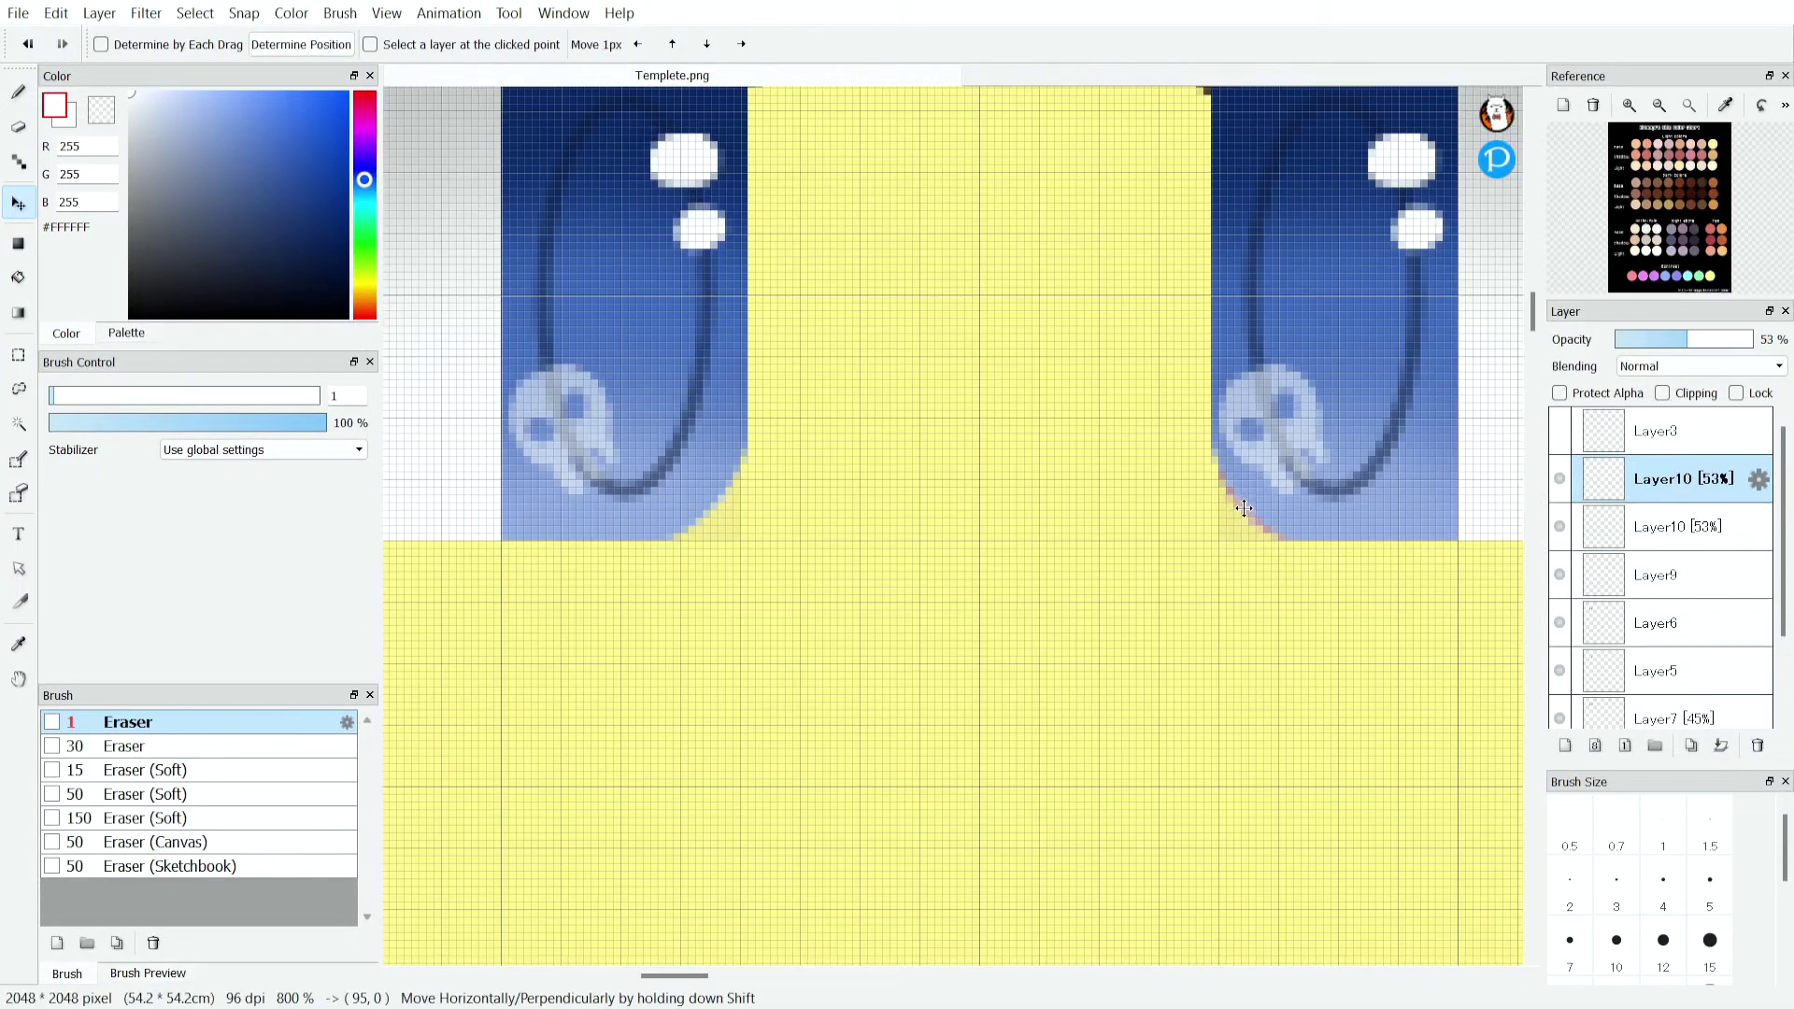
scroll(1145, 451, down, 6)
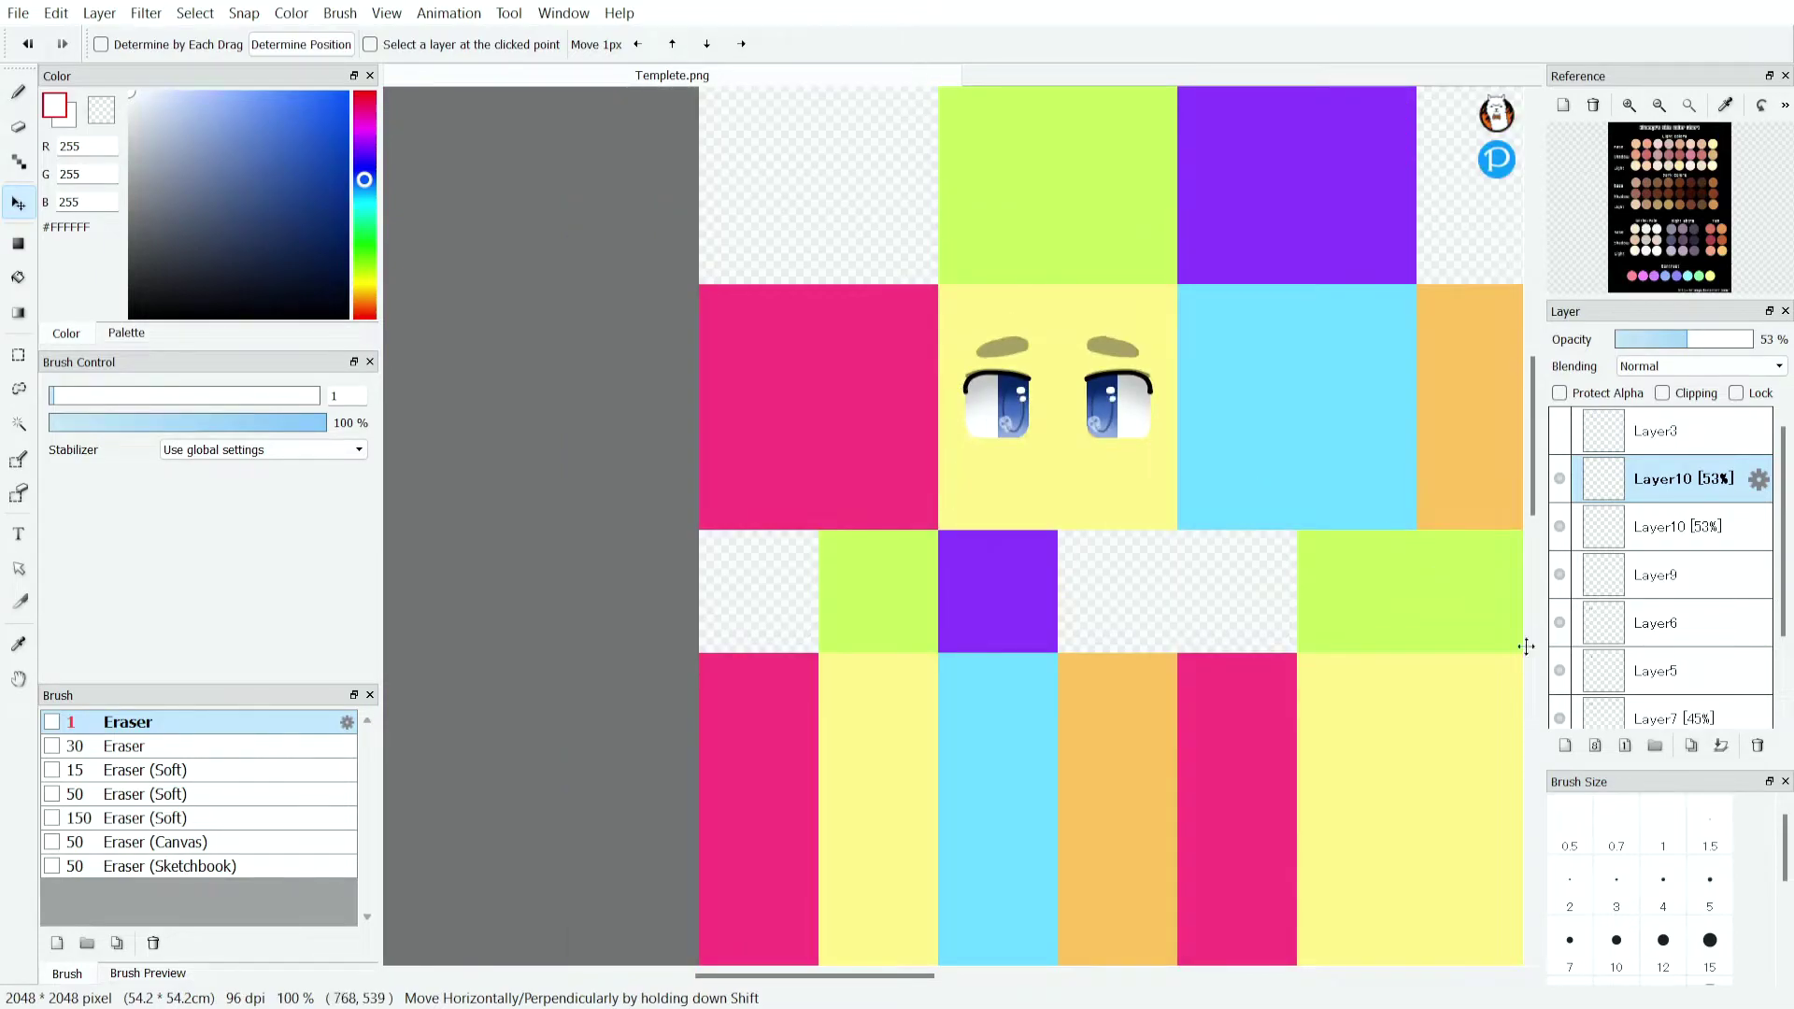
click(1645, 572)
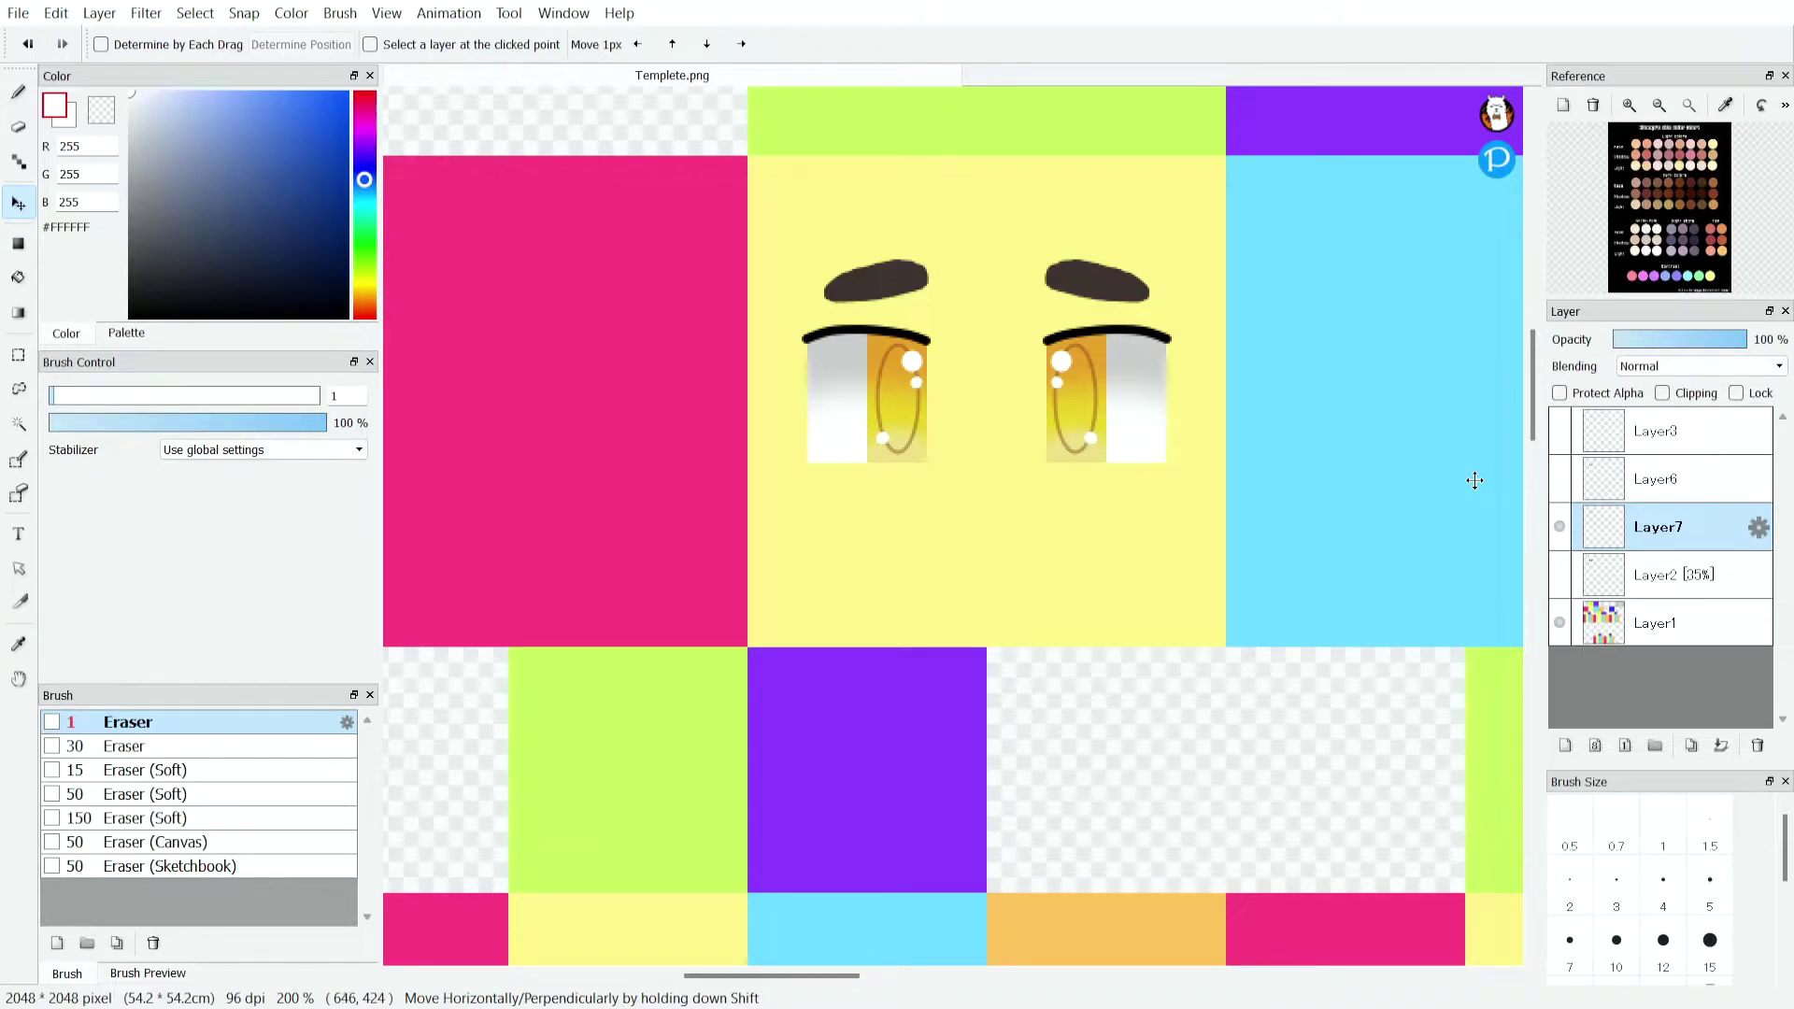
Show the blue-eyed Layer6 variant instead of the golden one and add a new layer in very dark navy.
click(1558, 529)
click(1561, 480)
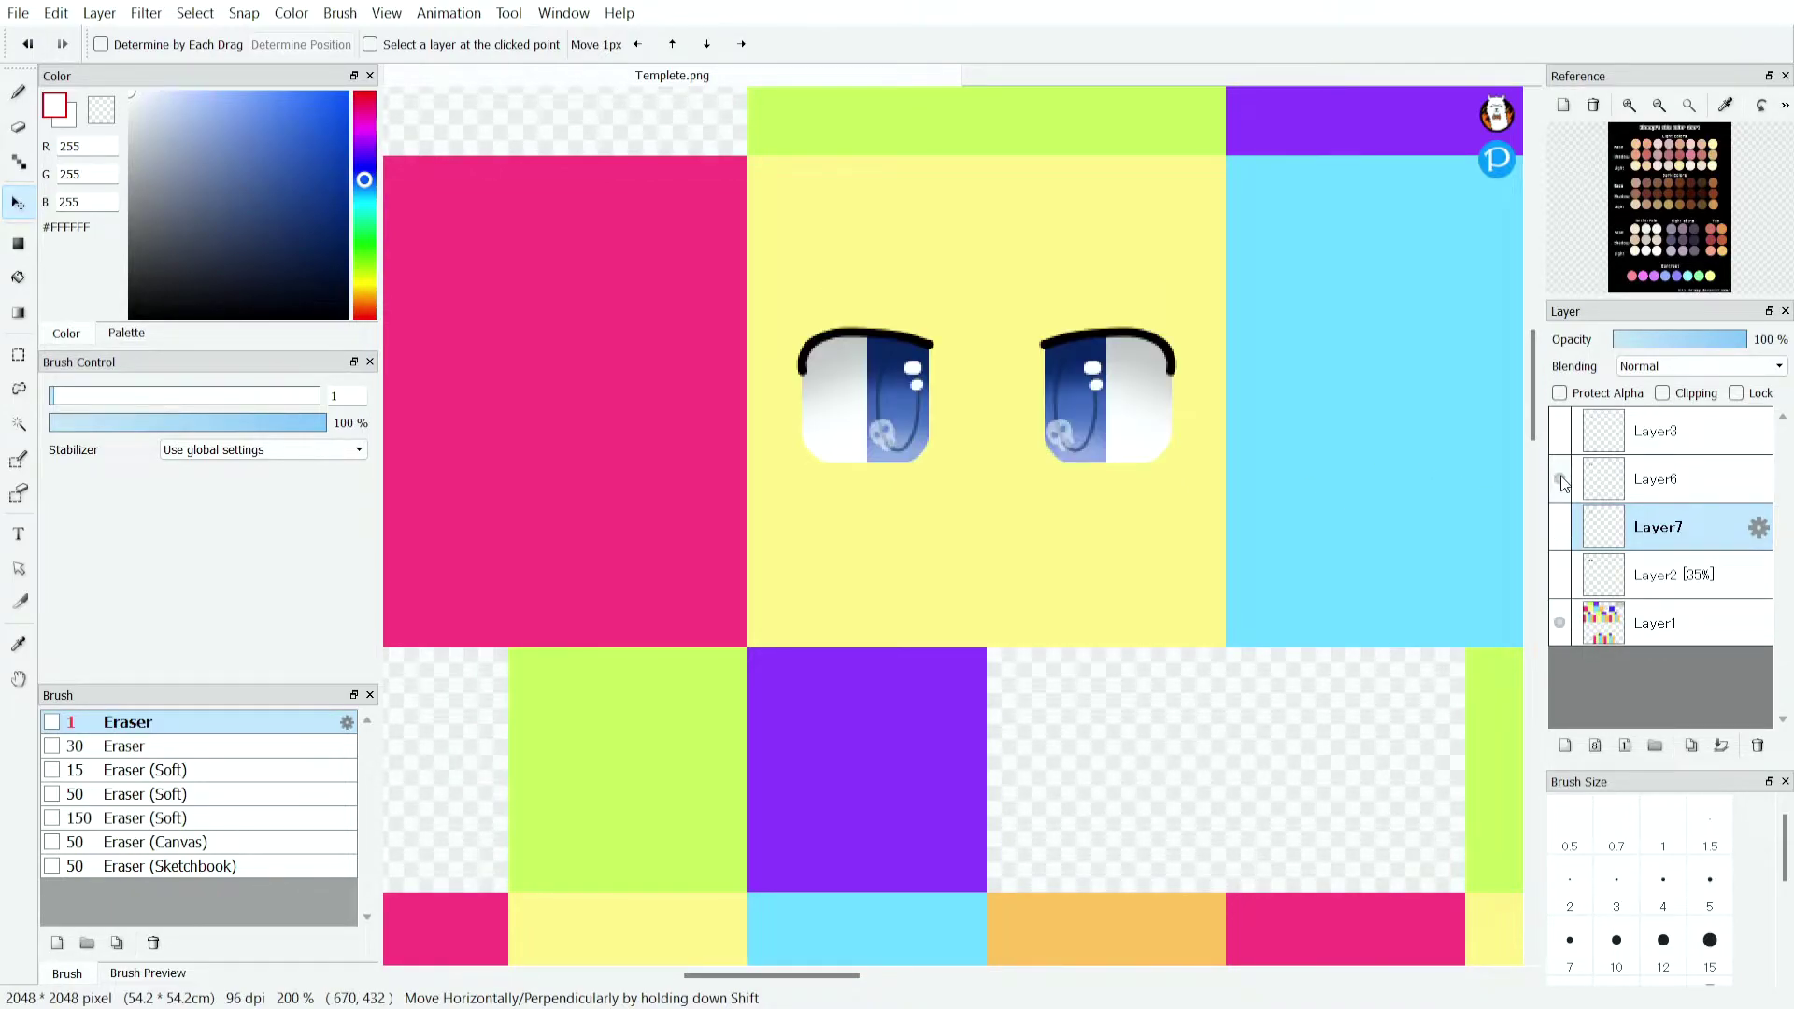
scroll(987, 401, up, 1)
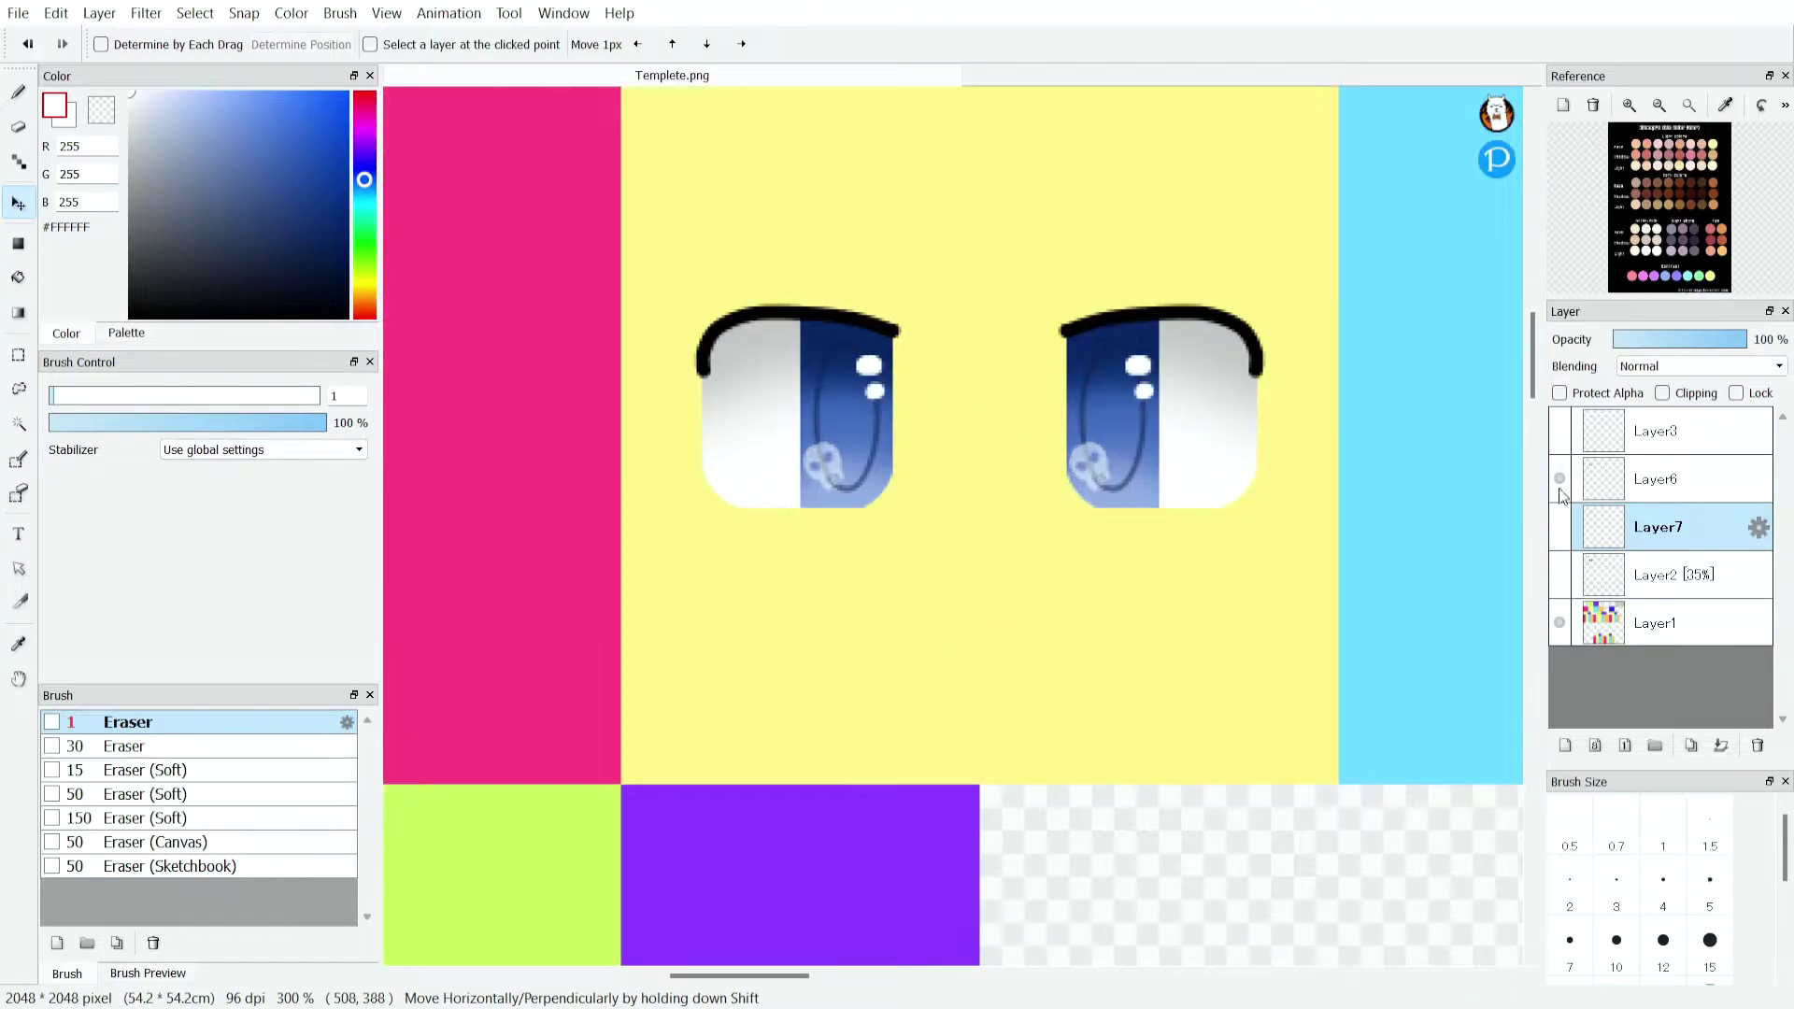
click(1621, 495)
click(1565, 745)
click(191, 275)
drag(192, 274, 130, 319)
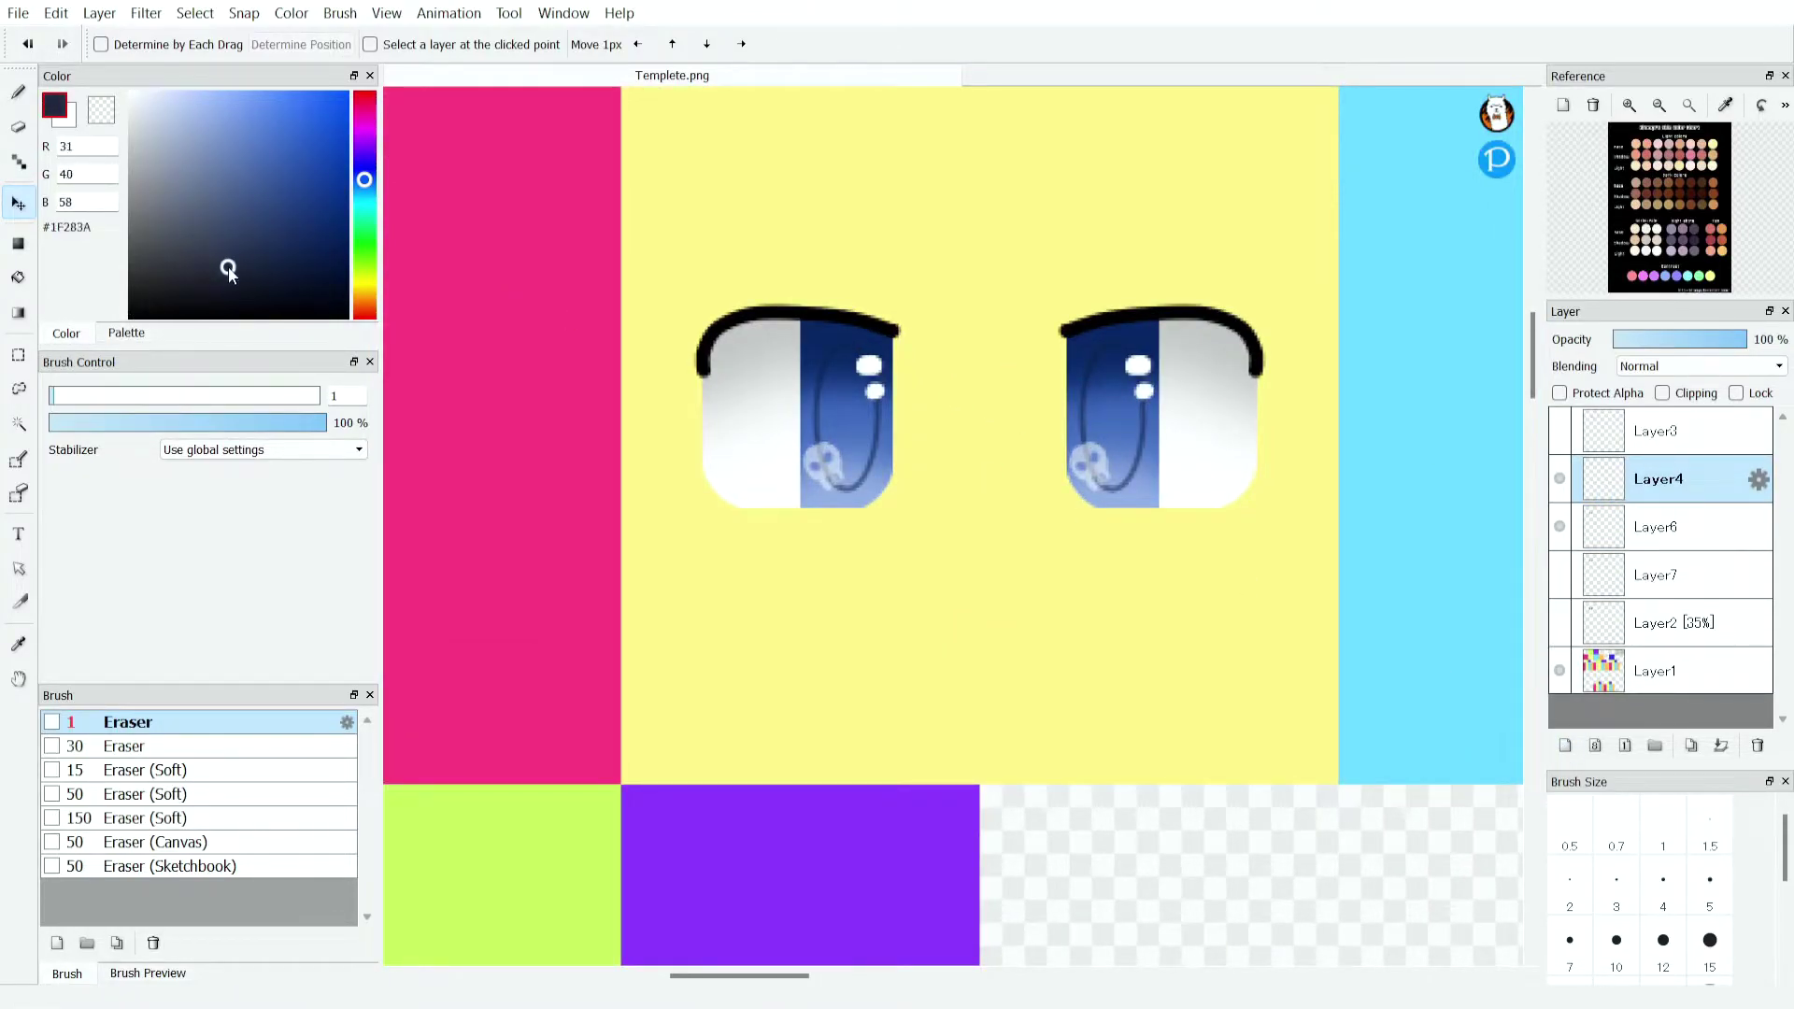
Outline the left eyebrow with the pen in Curve shape mode.
click(18, 92)
scroll(716, 281, down, 2)
scroll(1137, 344, up, 4)
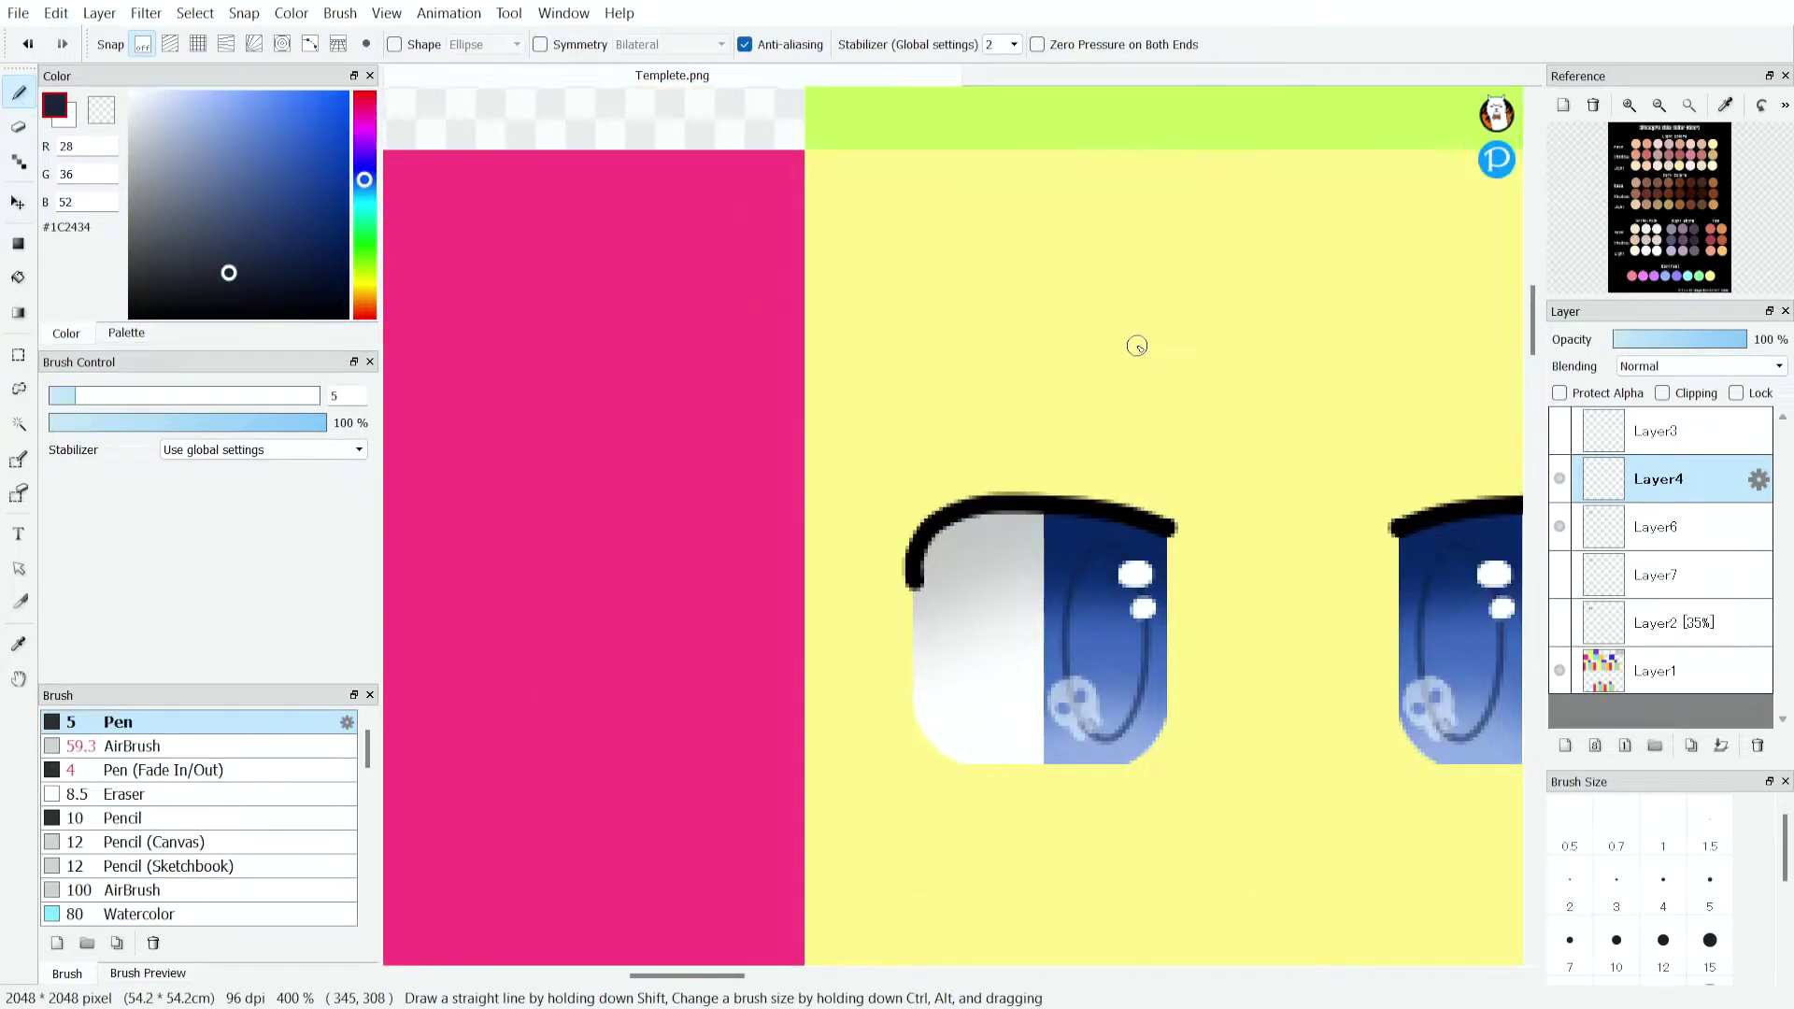
click(503, 48)
click(513, 134)
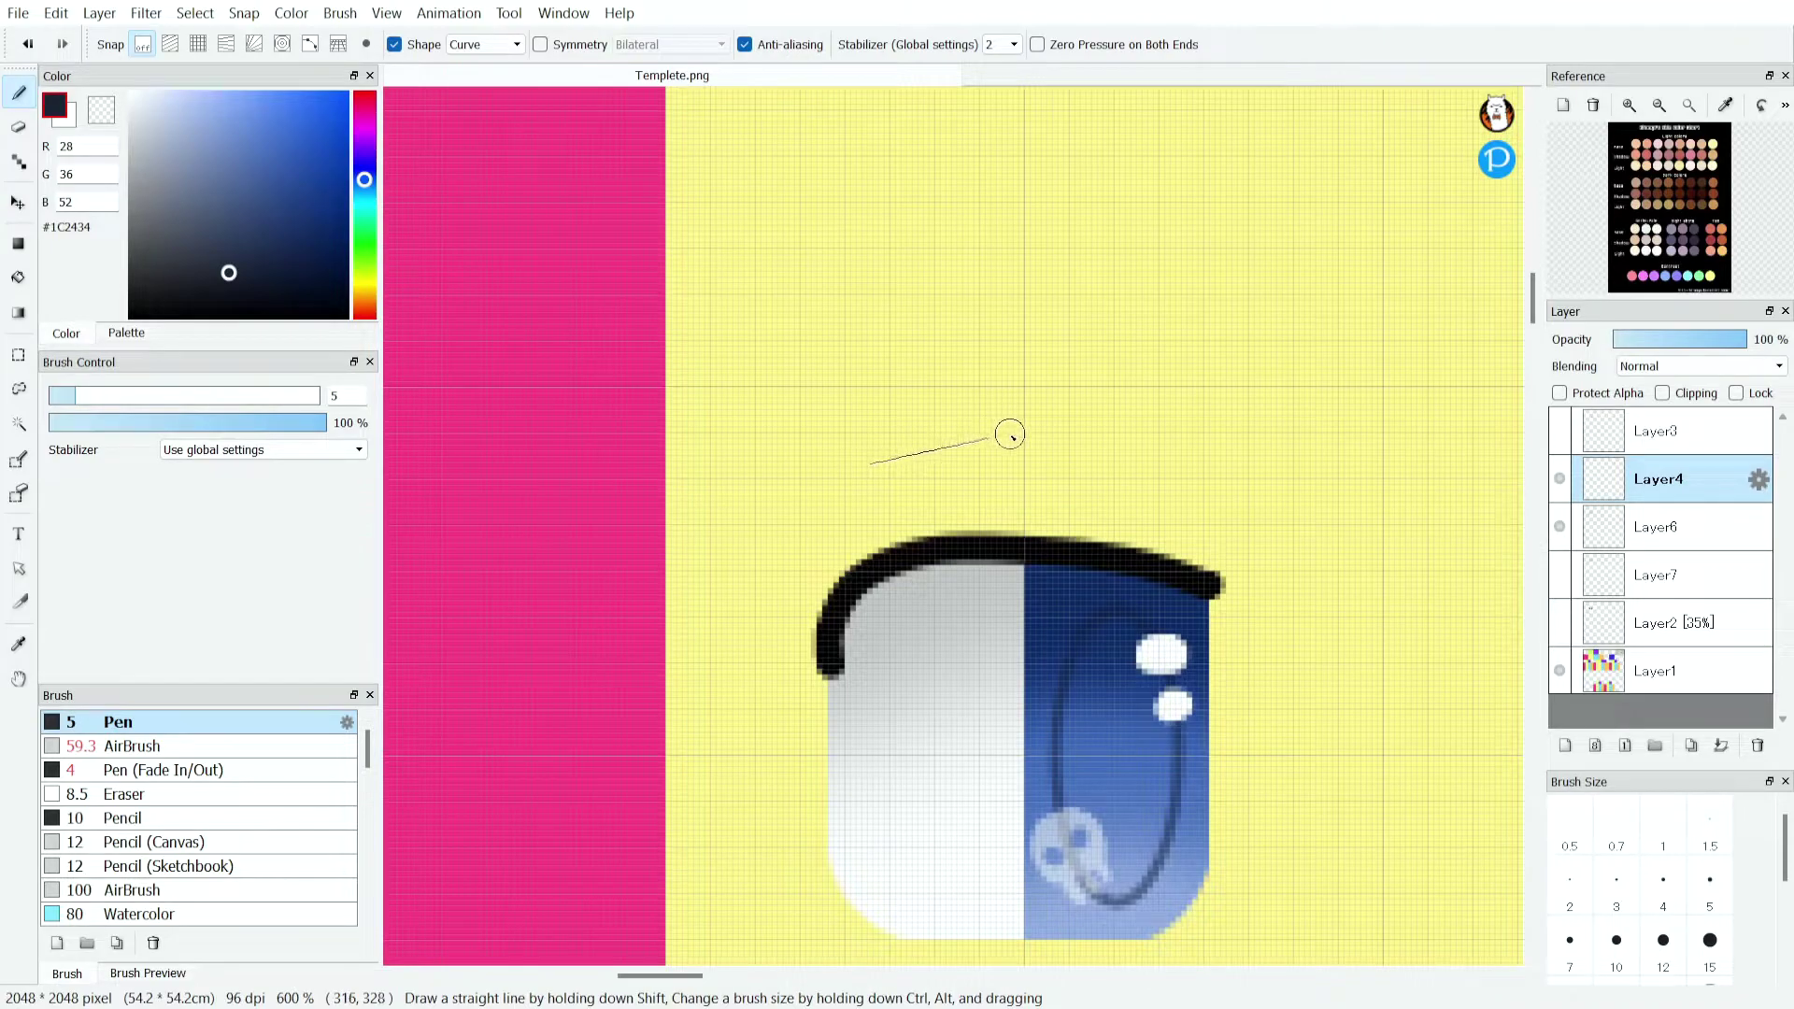
click(1208, 421)
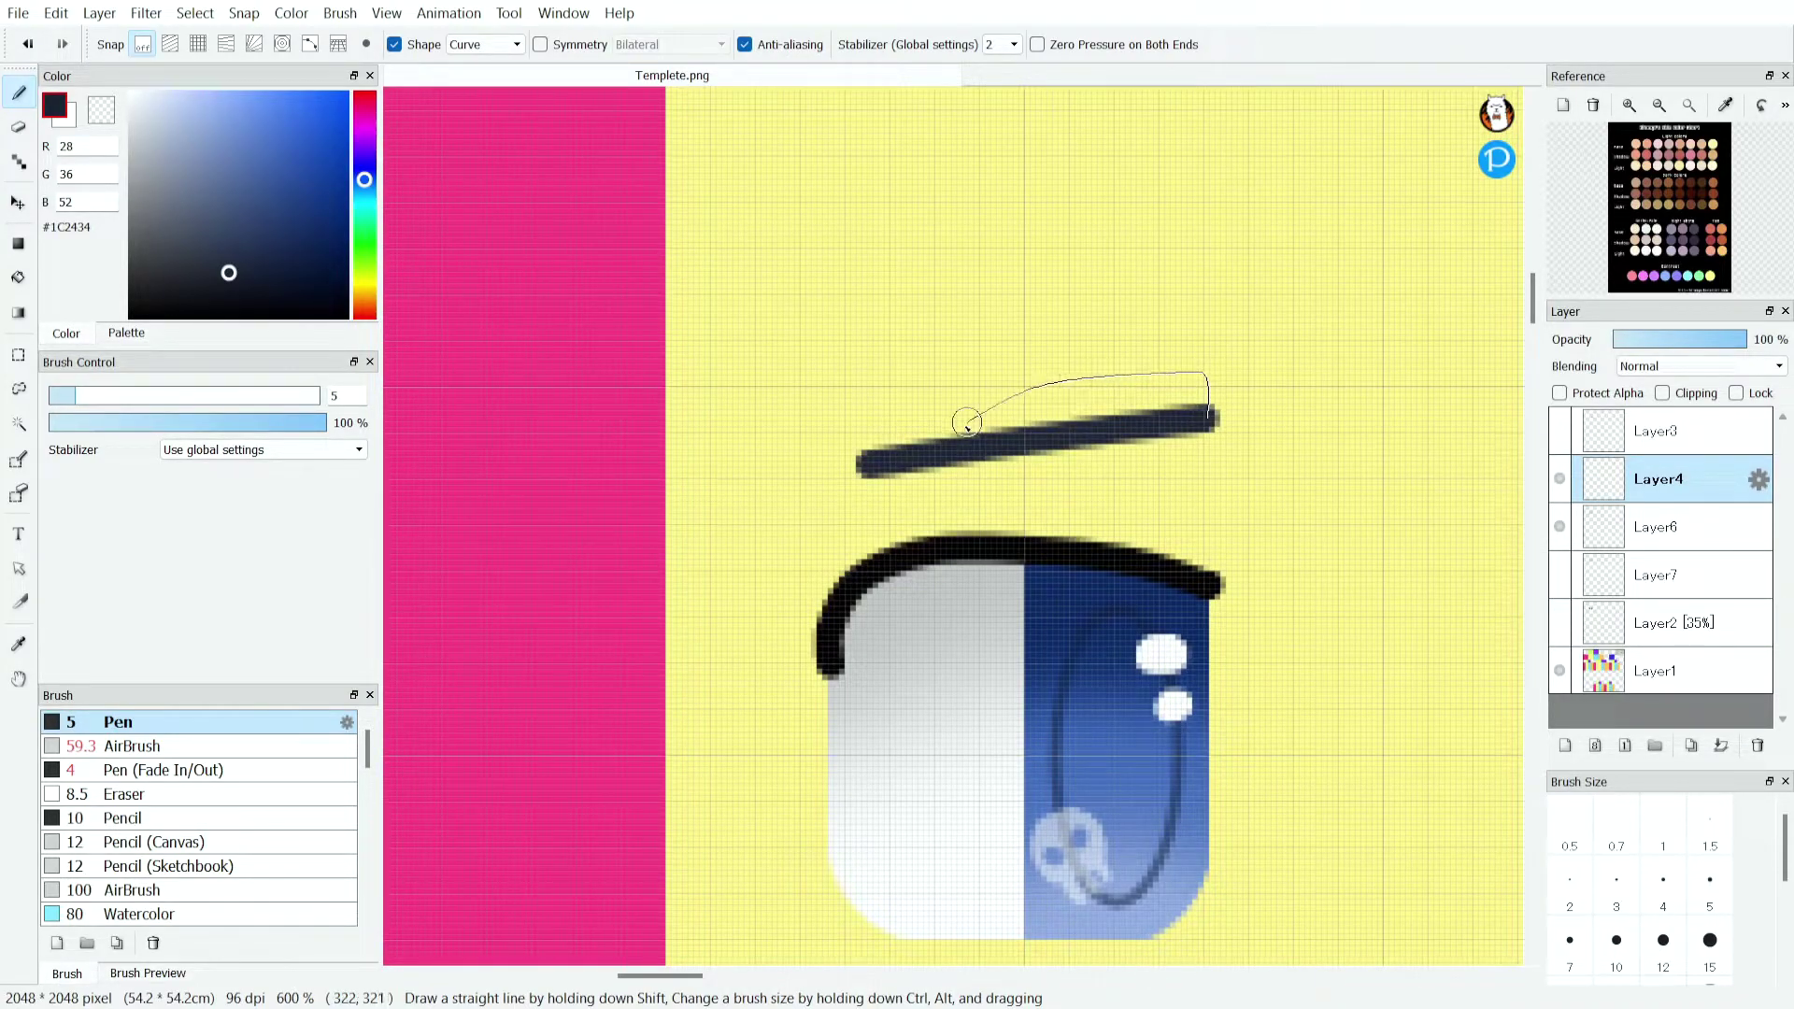
click(866, 460)
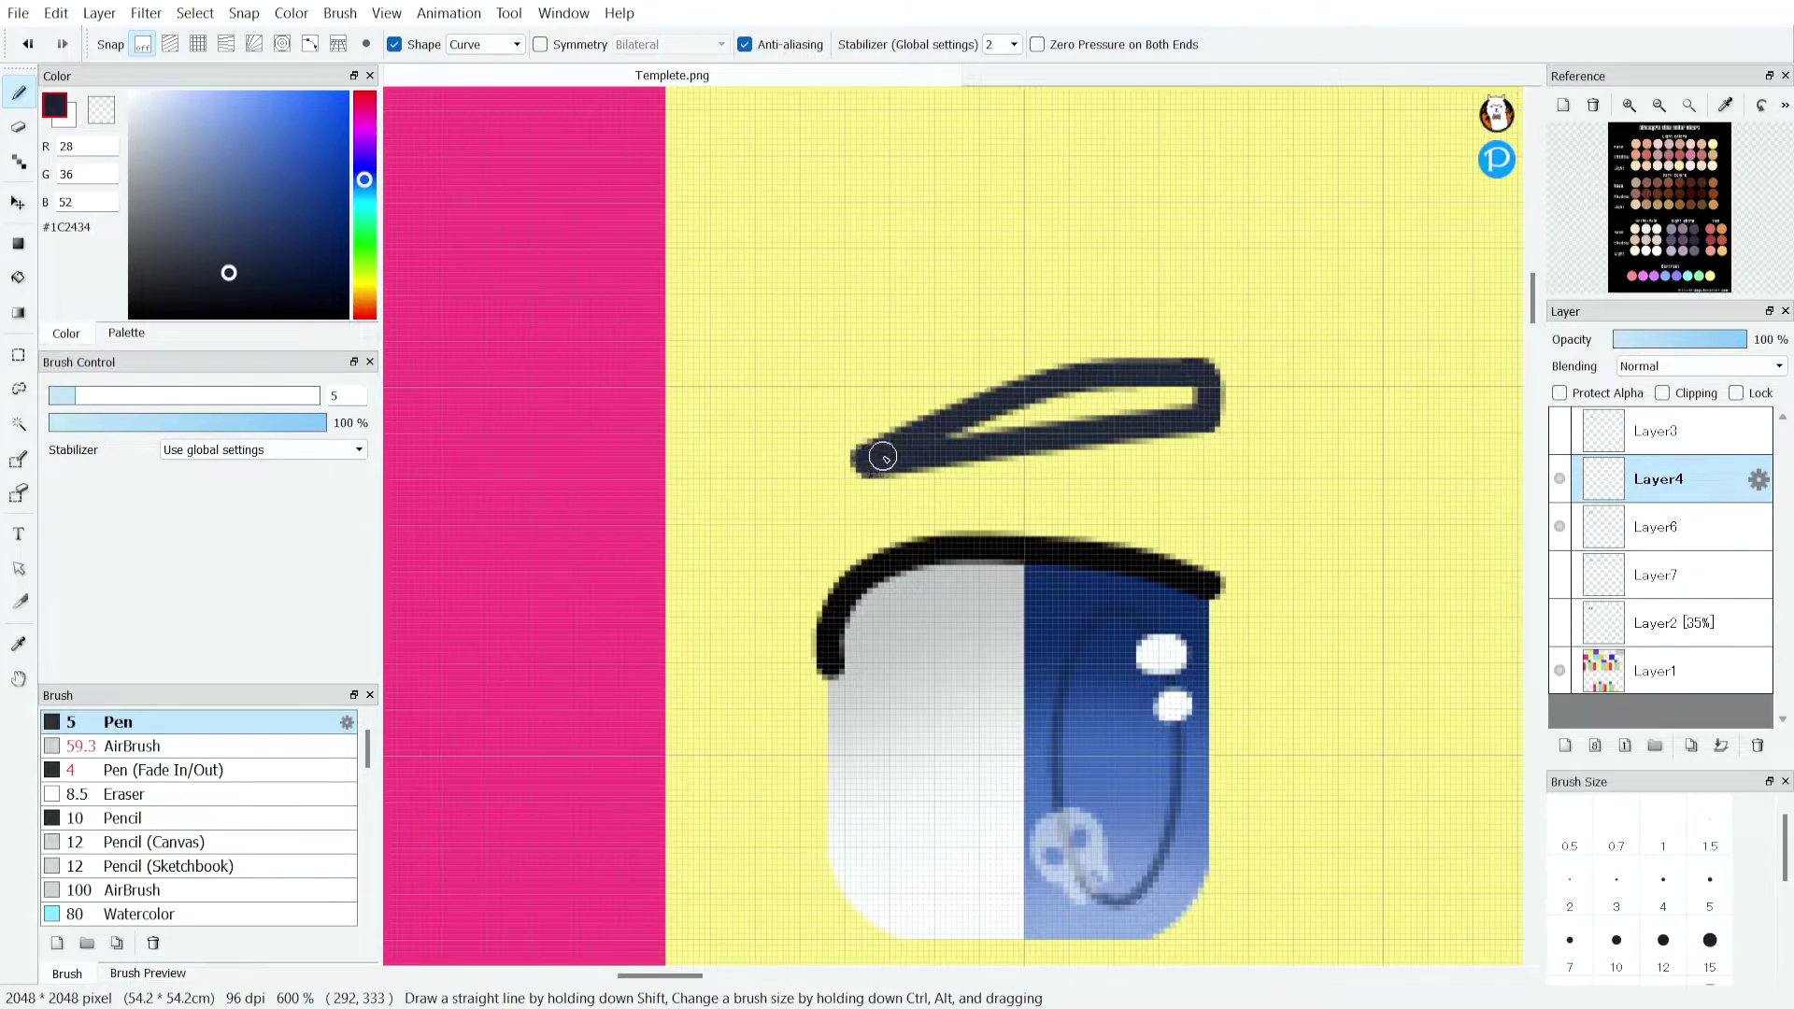
scroll(1234, 412, down, 1)
scroll(1234, 412, up, 3)
Fill in the eyebrow outline with freehand pen strokes.
click(394, 44)
scroll(967, 310, up, 1)
mouse_move(1206, 367)
mouse_down()
mouse_move(969, 367)
mouse_move(874, 421)
mouse_move(497, 556)
mouse_move(1027, 444)
mouse_move(1180, 437)
mouse_move(1166, 396)
mouse_move(938, 393)
mouse_up()
scroll(1009, 373, down, 5)
scroll(1029, 371, down, 1)
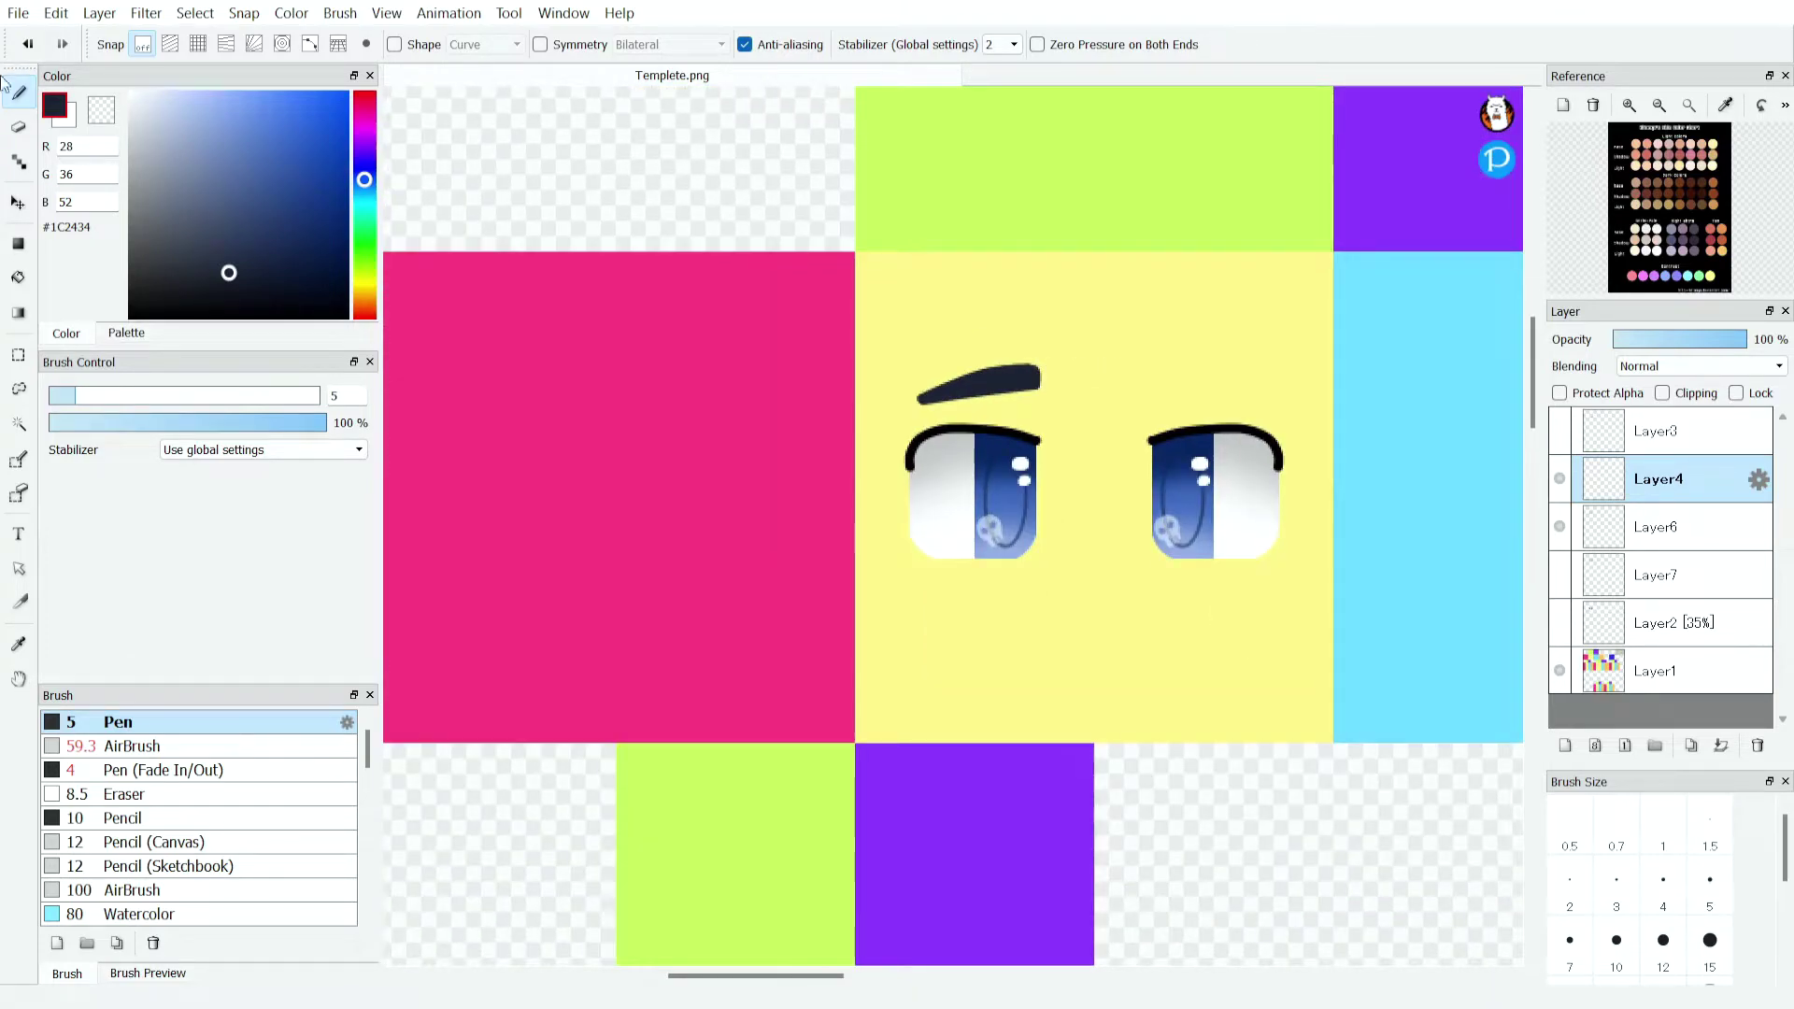
Tilt the left eyebrow slightly clockwise with a free transform.
key(ctrl+t)
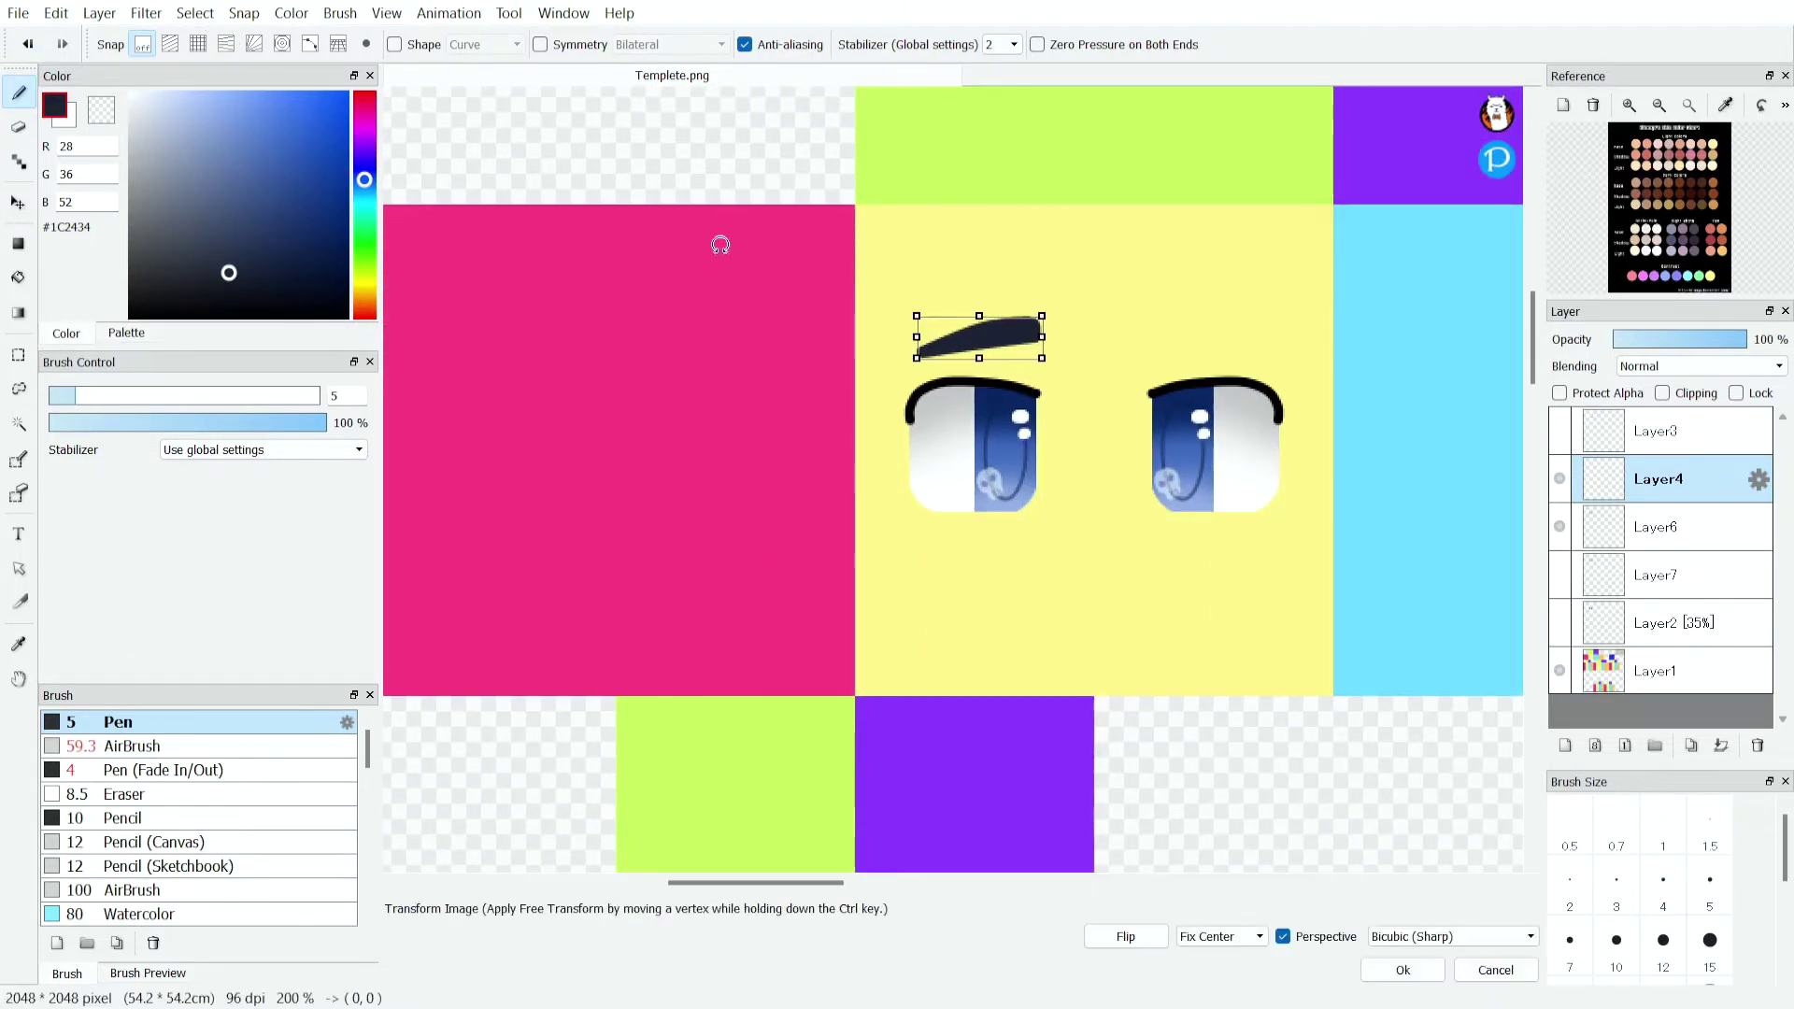
drag(1128, 272, 1137, 289)
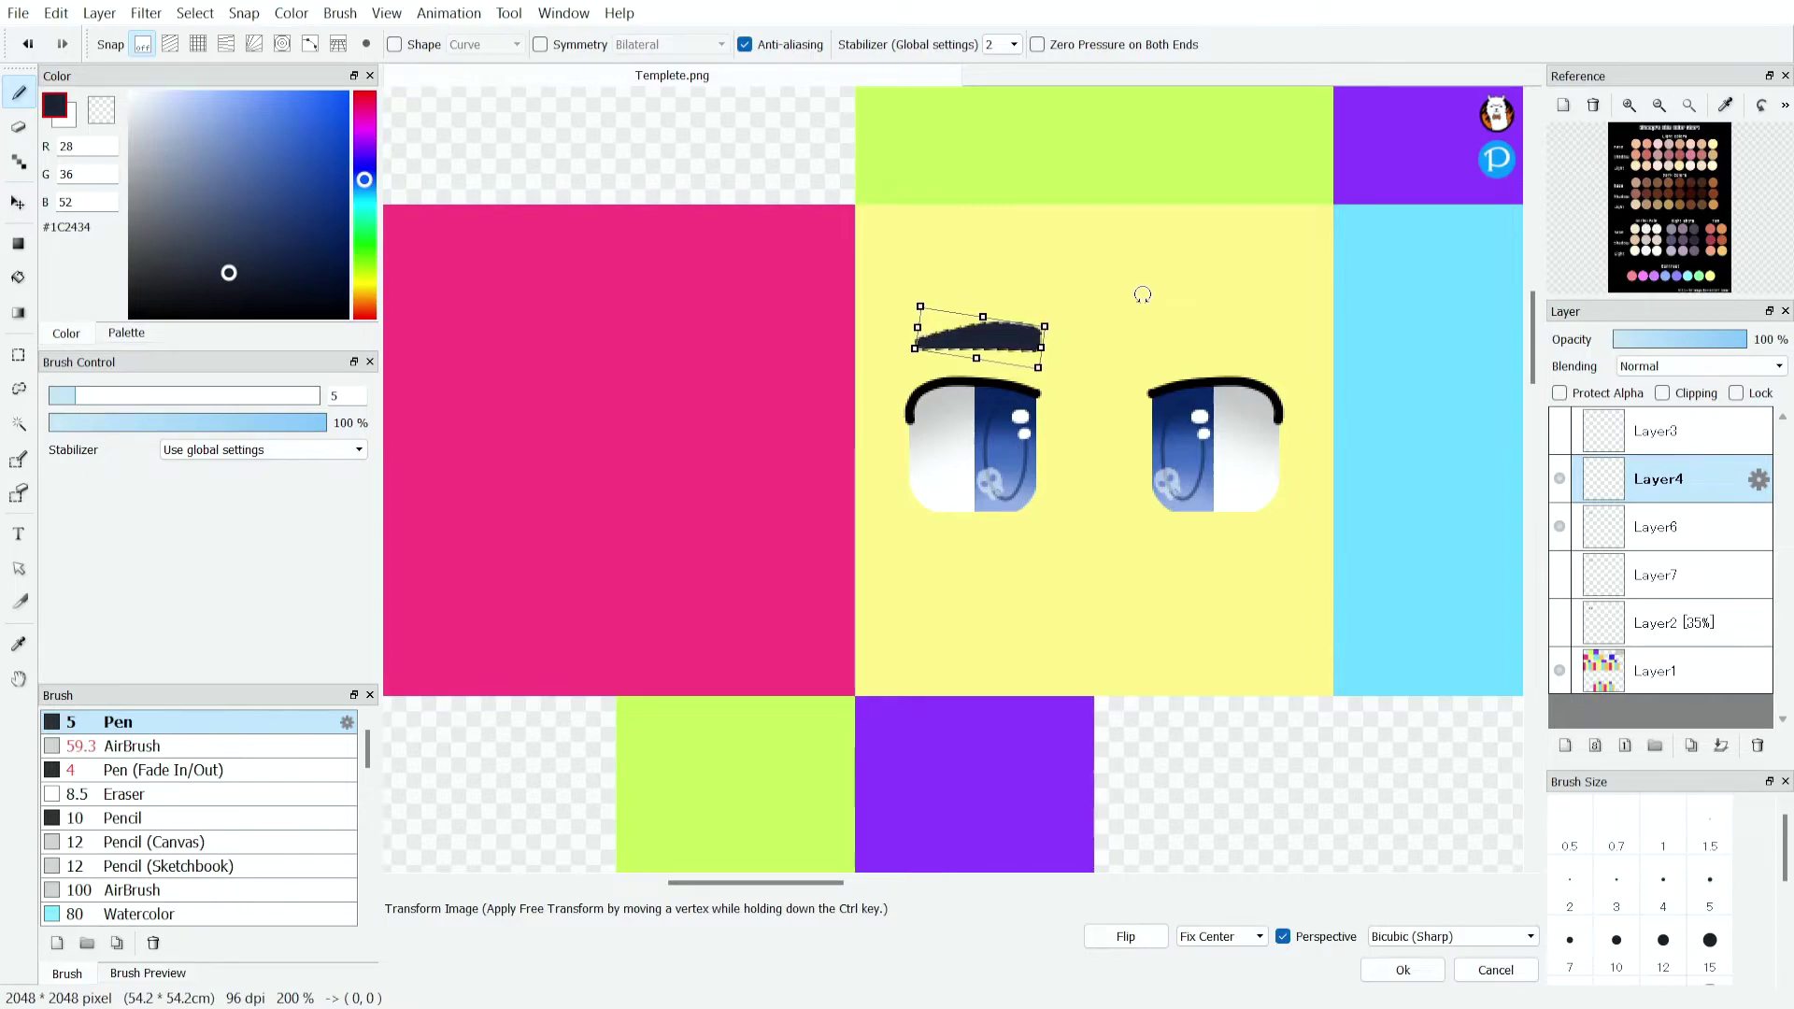
click(1411, 970)
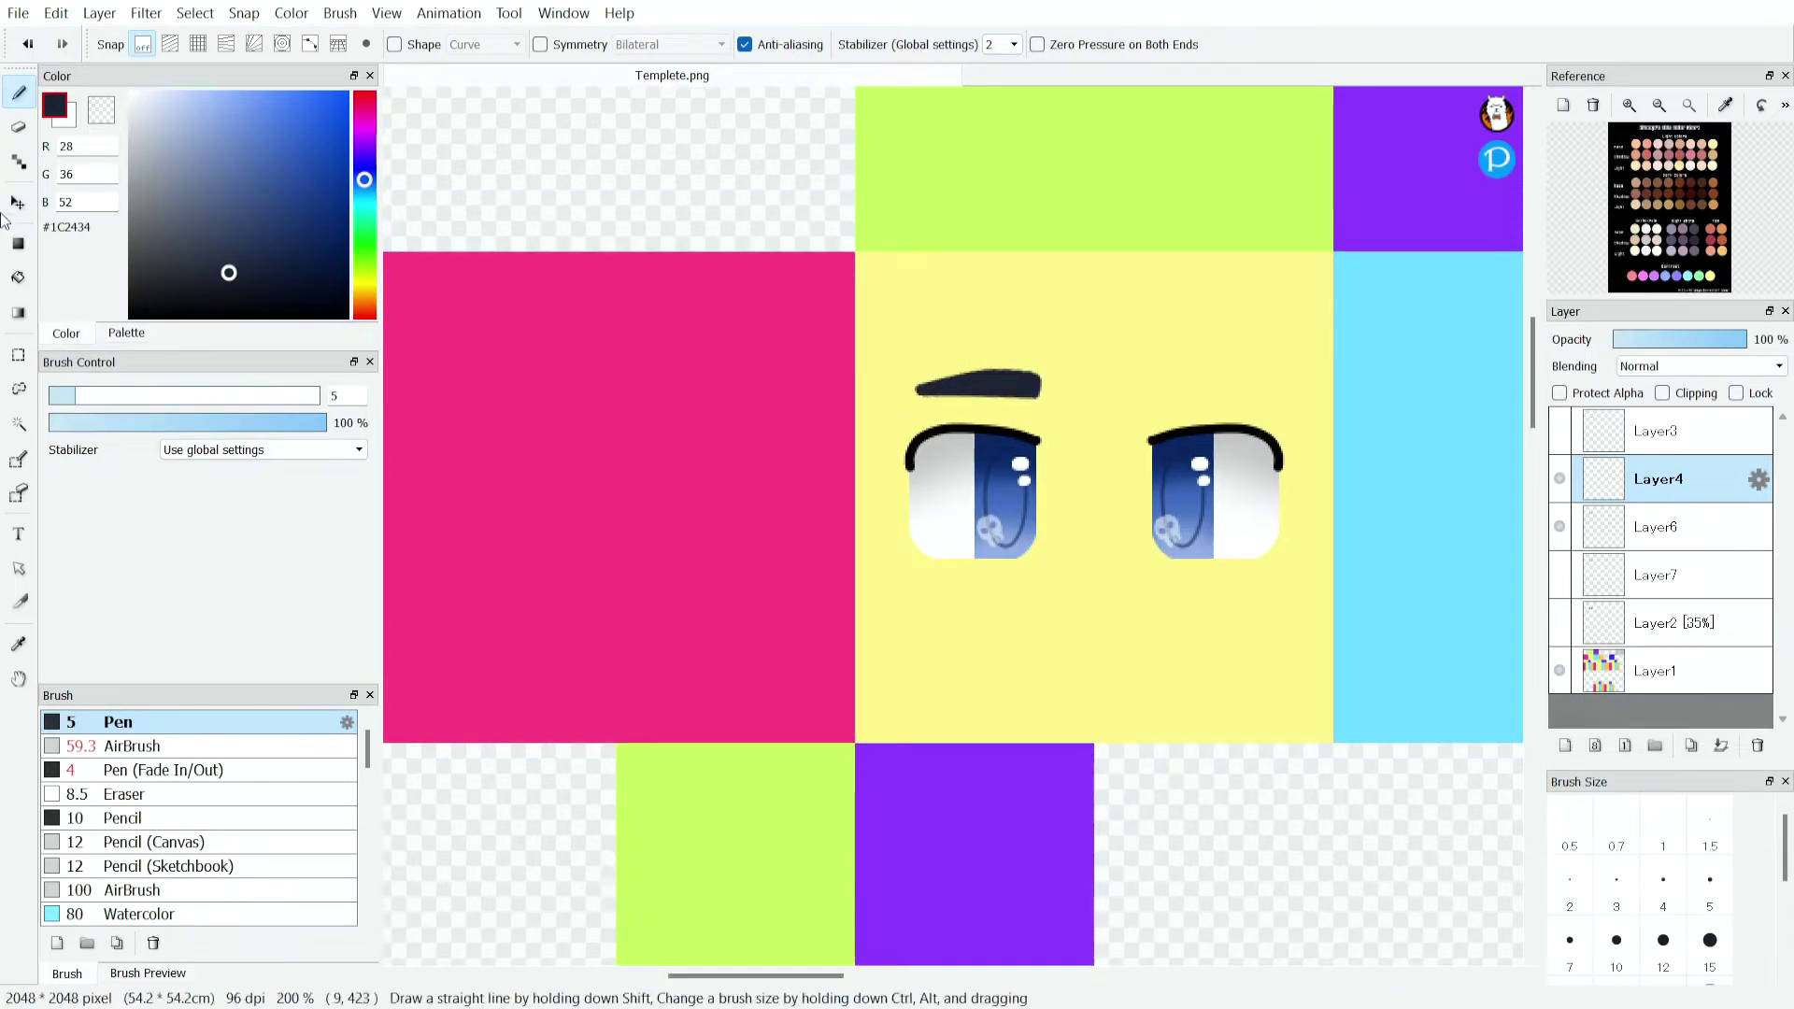
Rectangle-select the band of the canvas containing the eyebrow.
key(l)
scroll(900, 322, up, 2)
scroll(900, 322, up, 2)
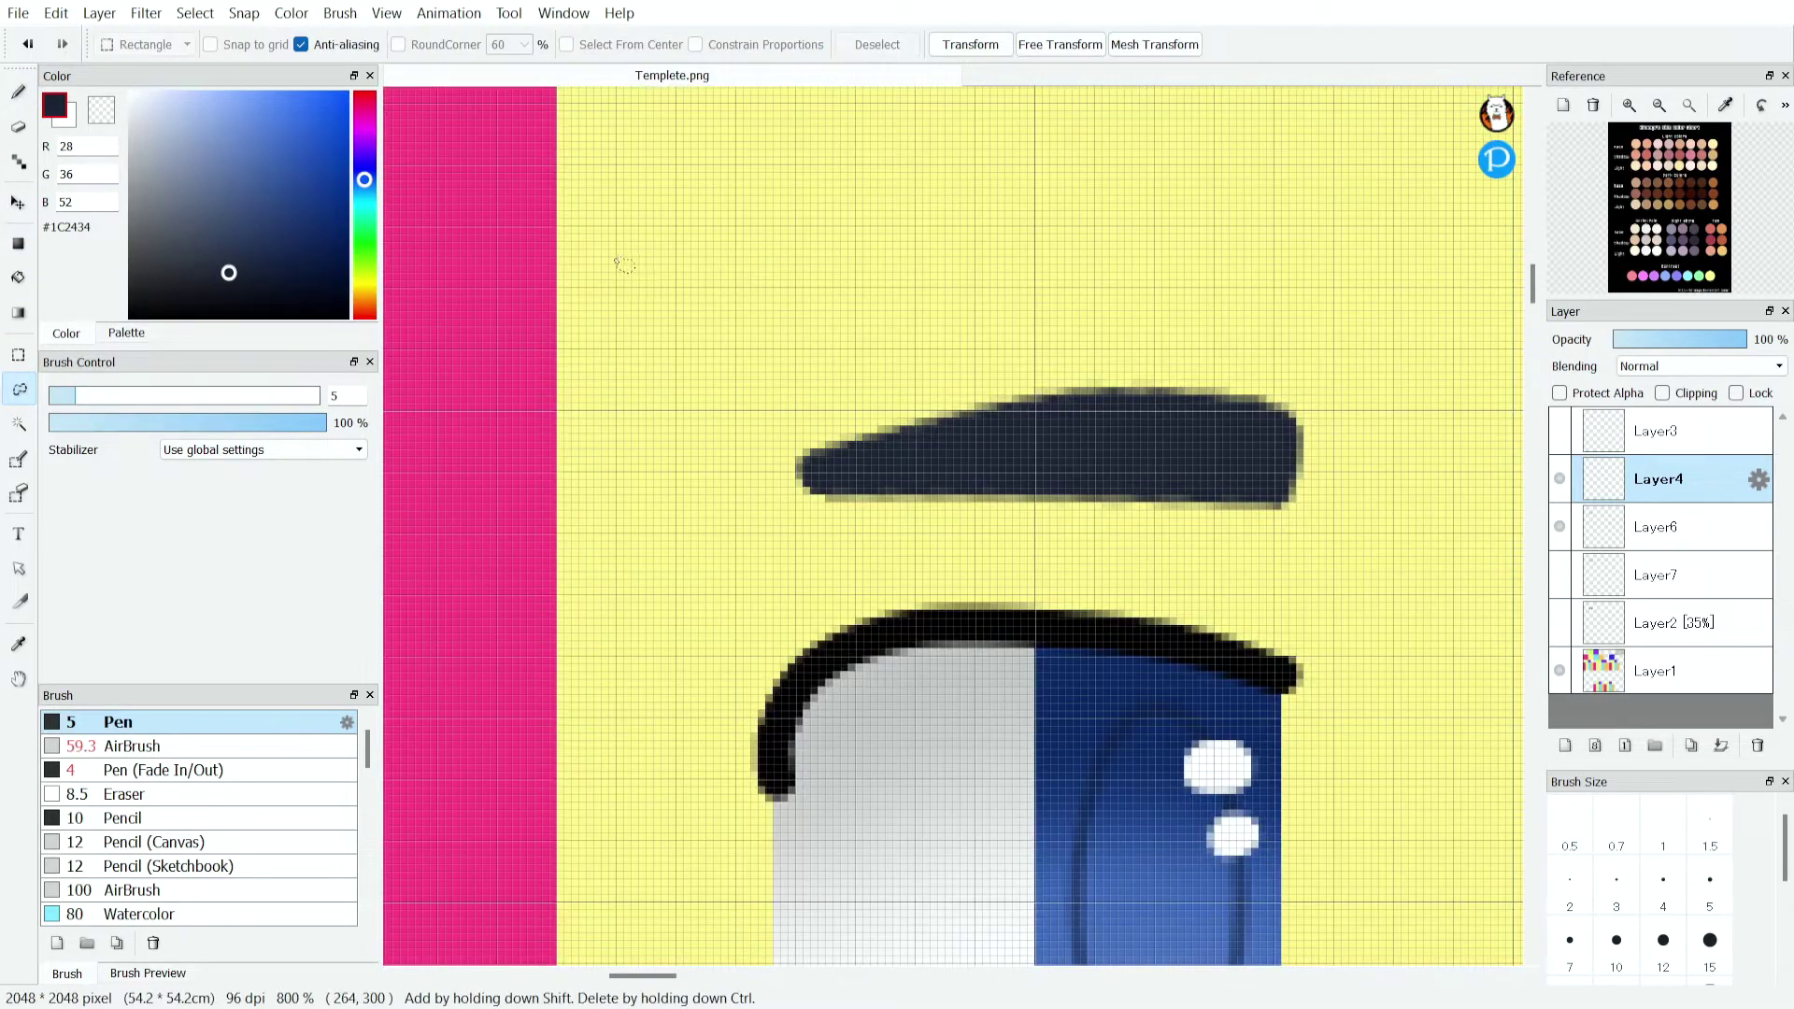
drag(662, 314, 661, 317)
scroll(661, 317, down, 2)
scroll(546, 268, up, 2)
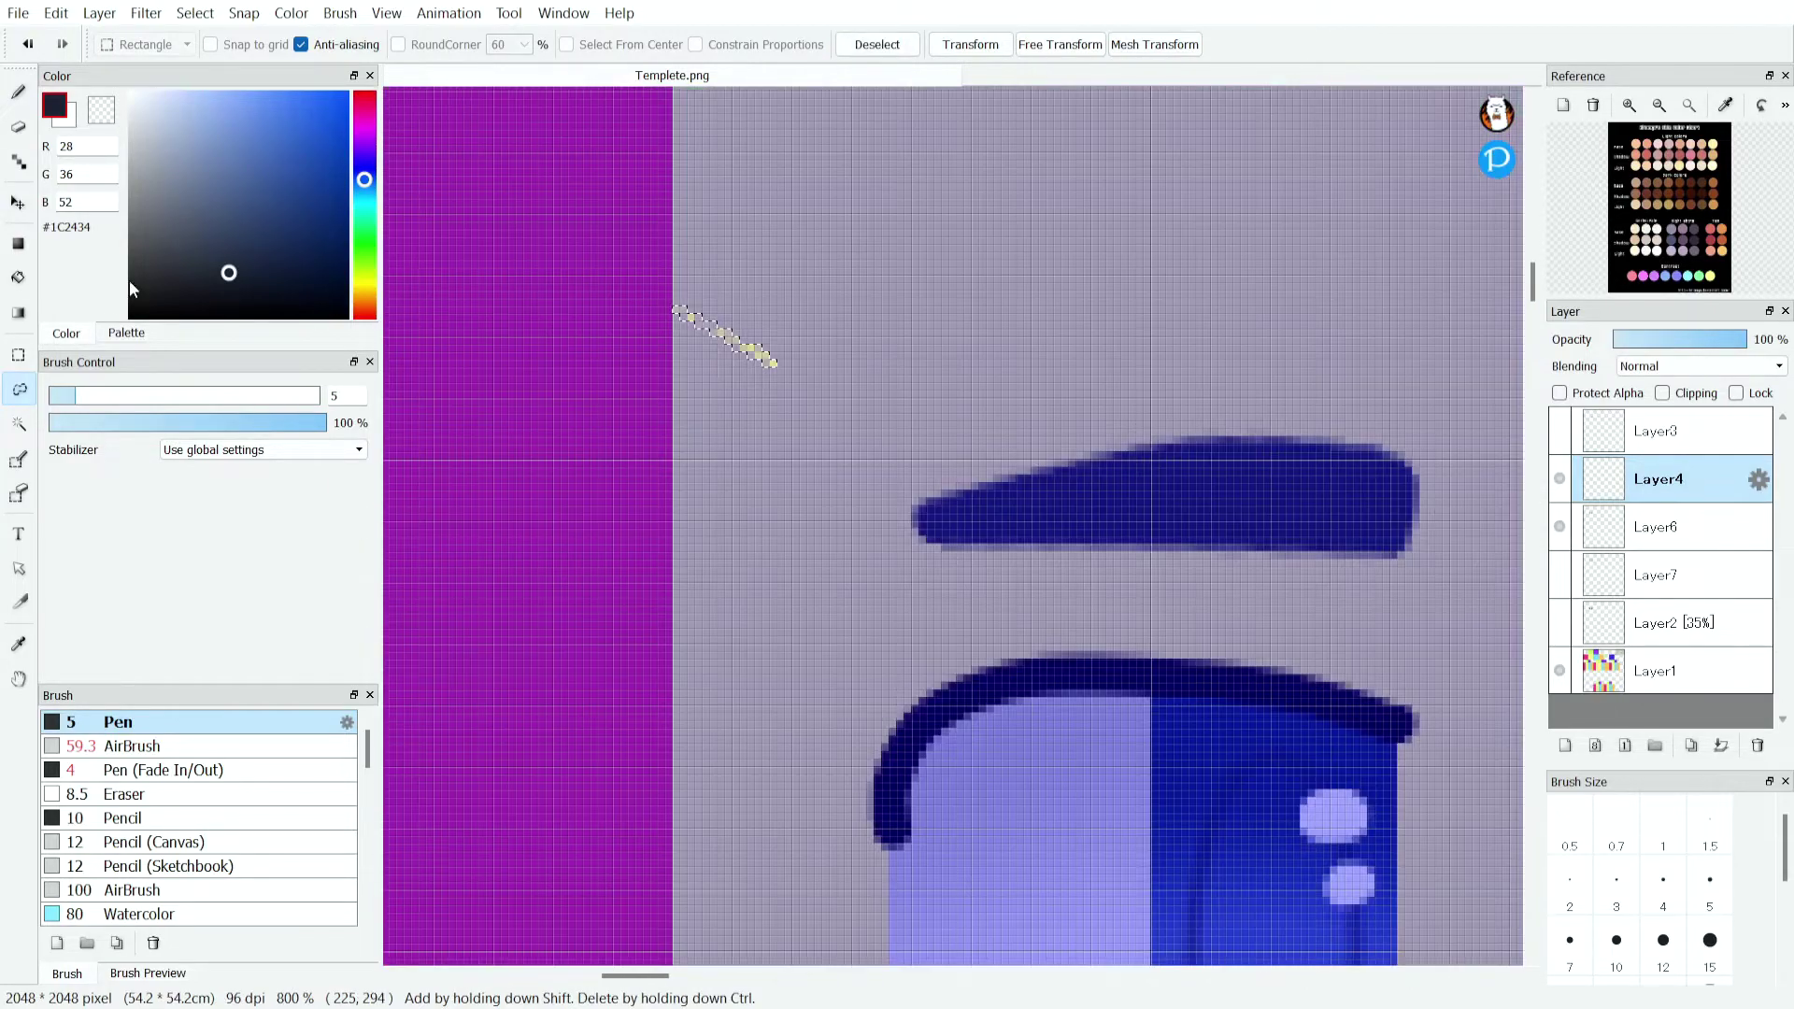
click(20, 359)
scroll(761, 309, up, 2)
mouse_move(603, 267)
mouse_down()
mouse_move(649, 314)
mouse_move(898, 423)
mouse_move(1361, 509)
mouse_move(1537, 573)
mouse_move(1422, 580)
mouse_move(1457, 576)
mouse_up()
scroll(690, 336, down, 3)
scroll(935, 492, down, 2)
scroll(1422, 574, up, 4)
scroll(1261, 479, down, 4)
Duplicate the eyebrow layer, flip the copy onto the right eye, and merge it down.
click(1693, 748)
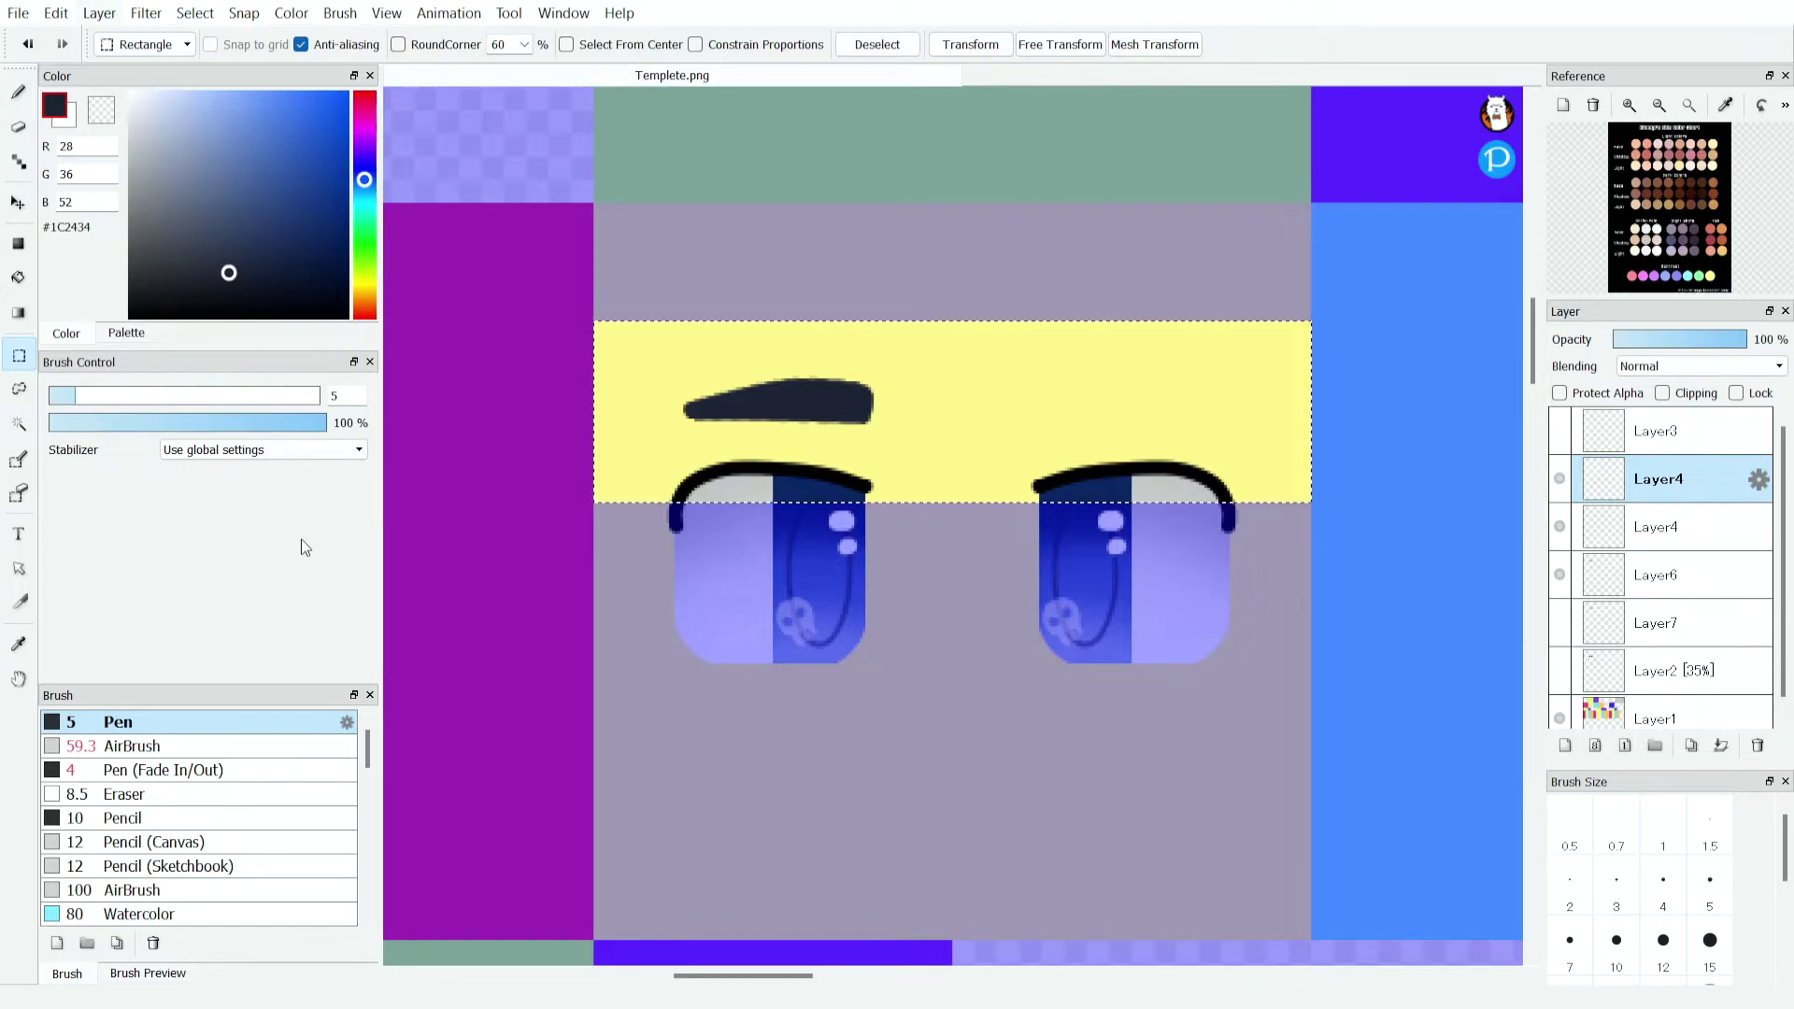
click(381, 601)
click(885, 645)
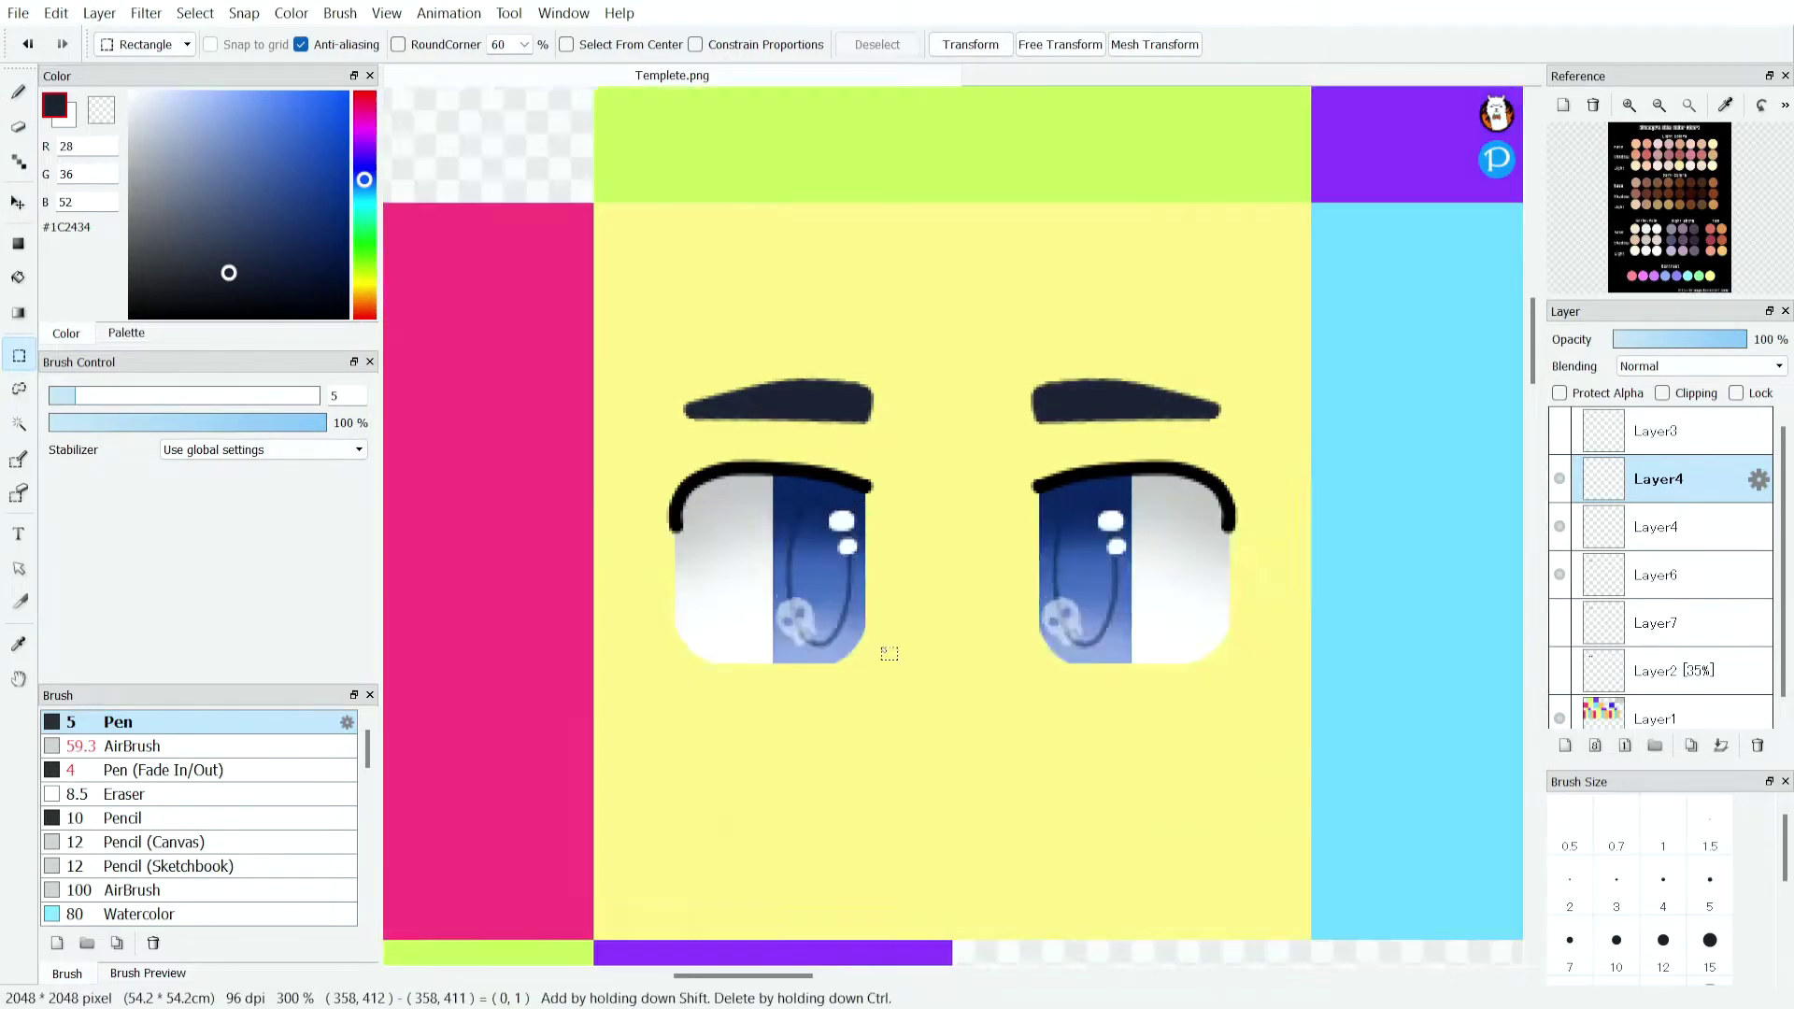
scroll(924, 488, down, 2)
click(1721, 745)
Merge the eyebrows into the eyes layer and reveal the red eye layer (Layer3).
click(1721, 745)
scroll(915, 300, down, 3)
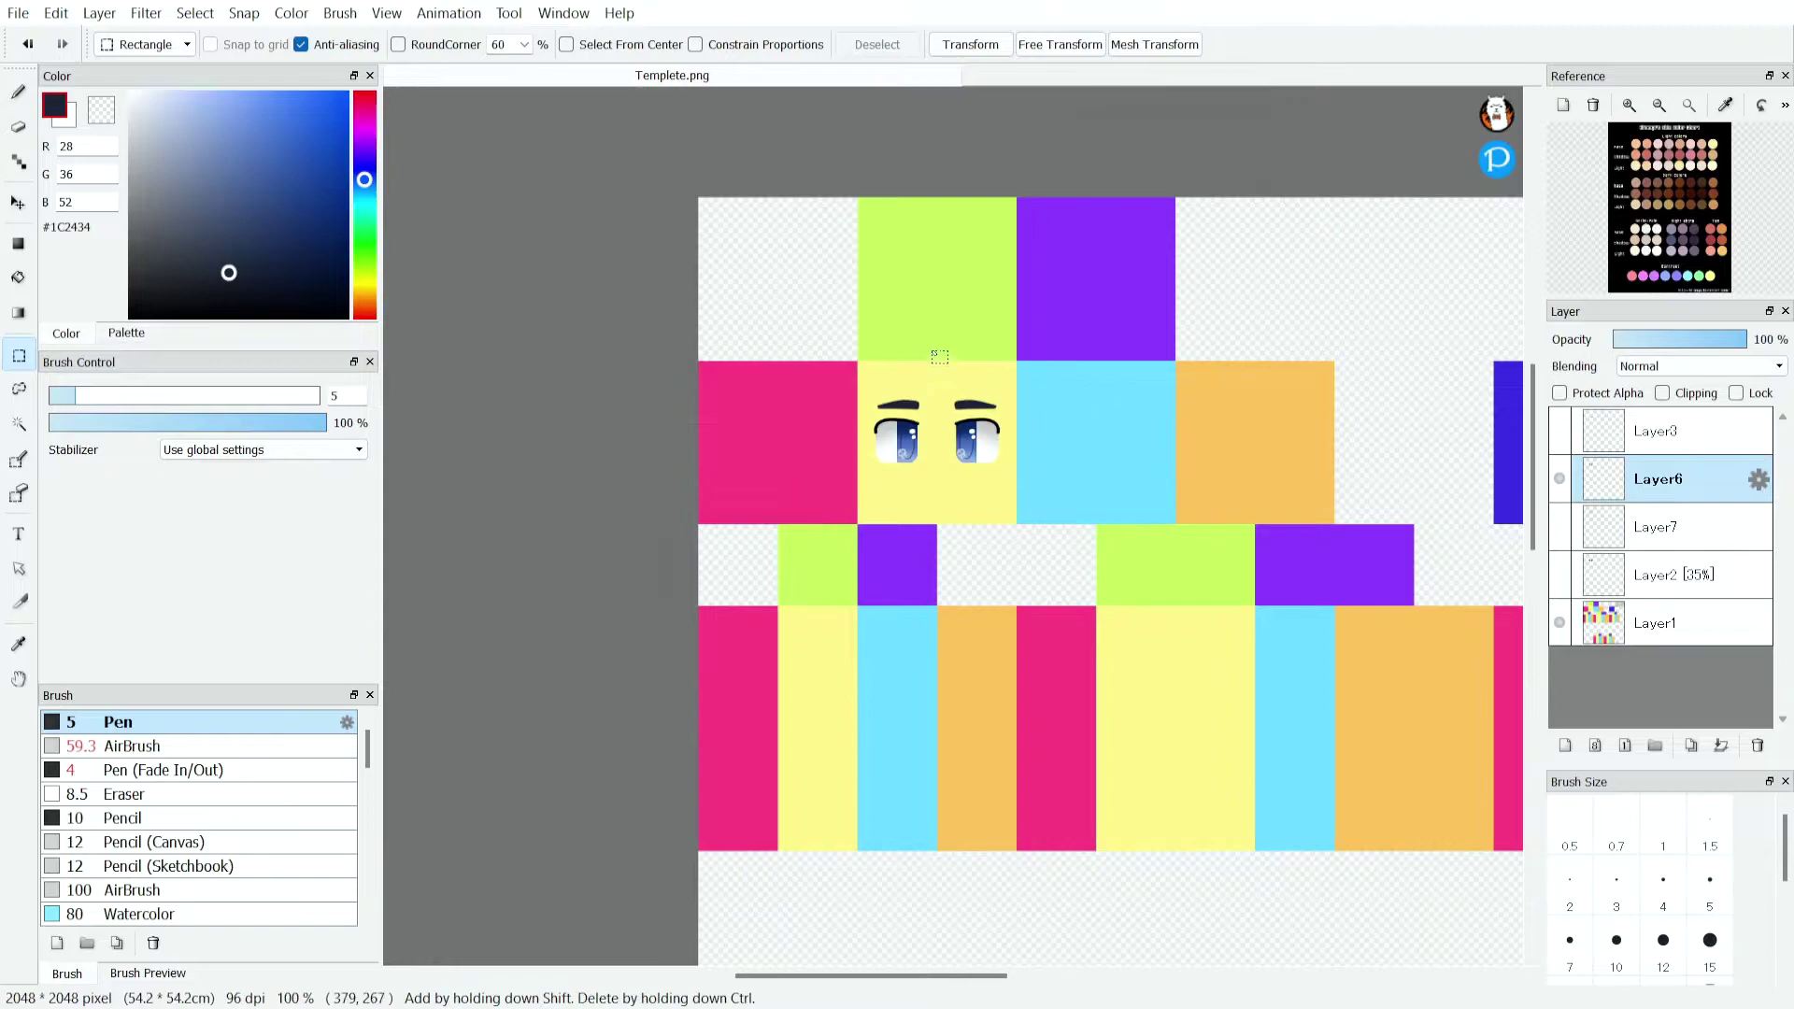
scroll(912, 416, up, 3)
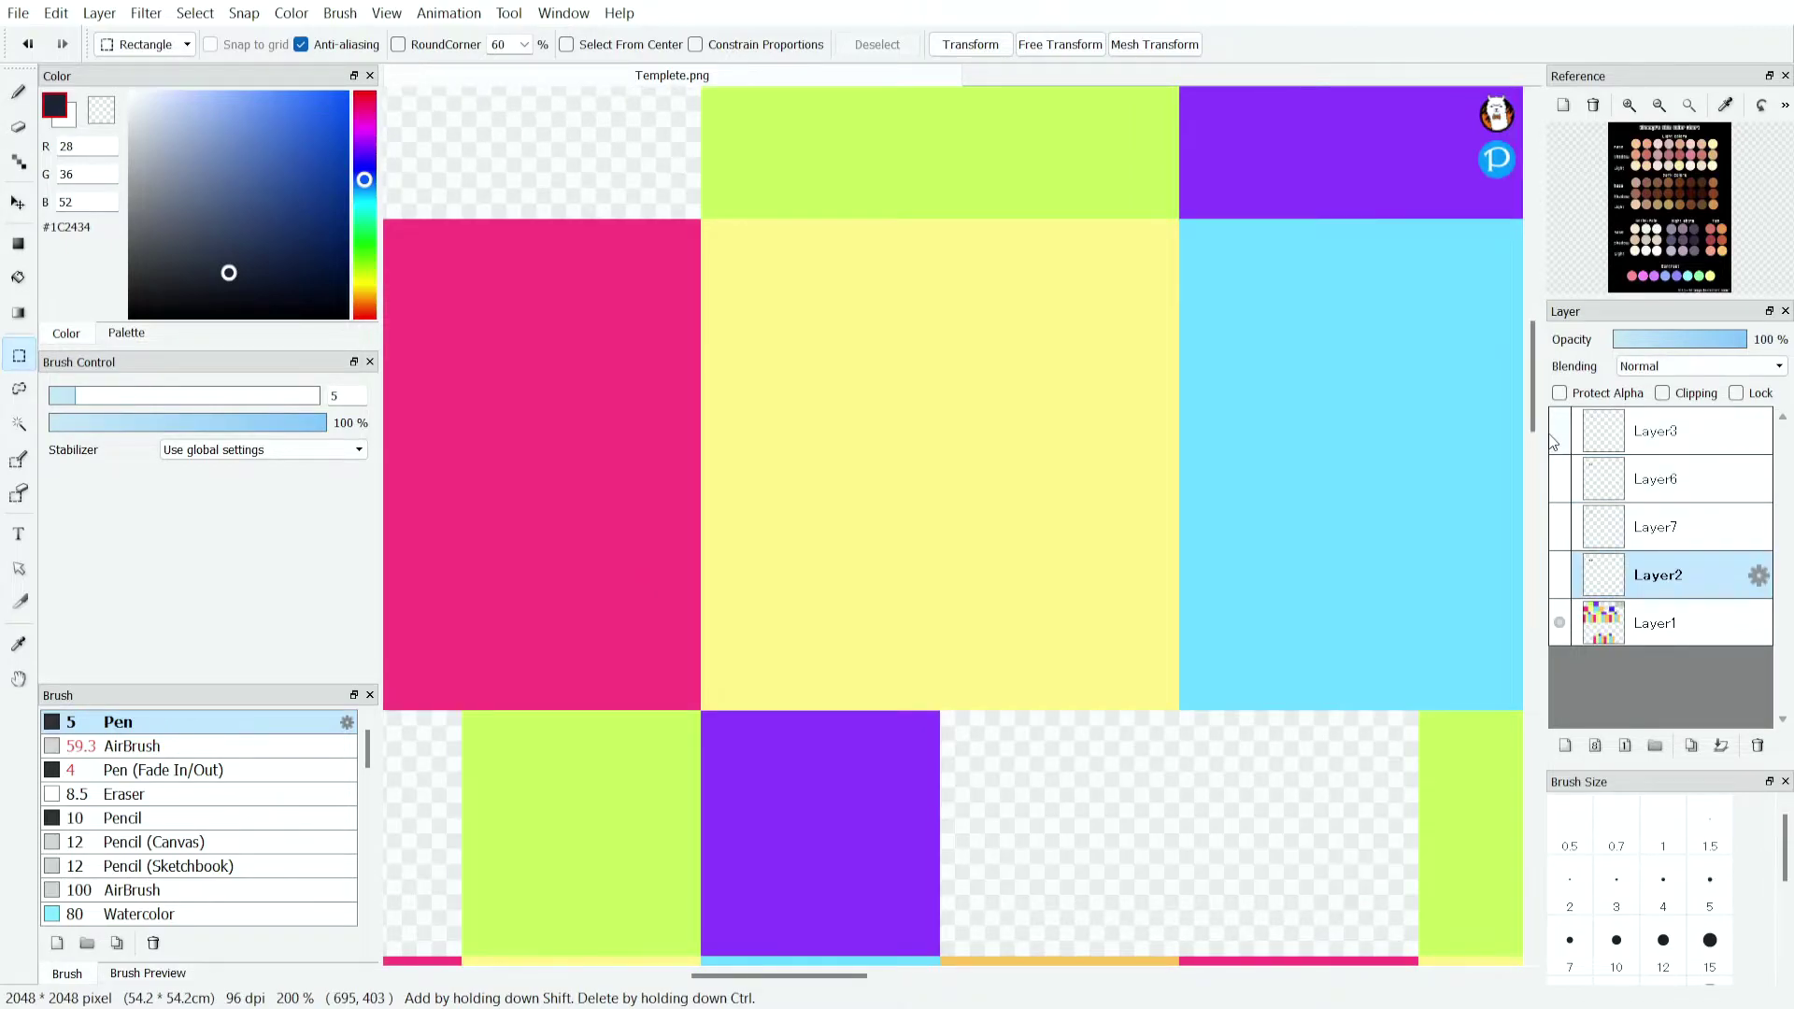
click(1555, 433)
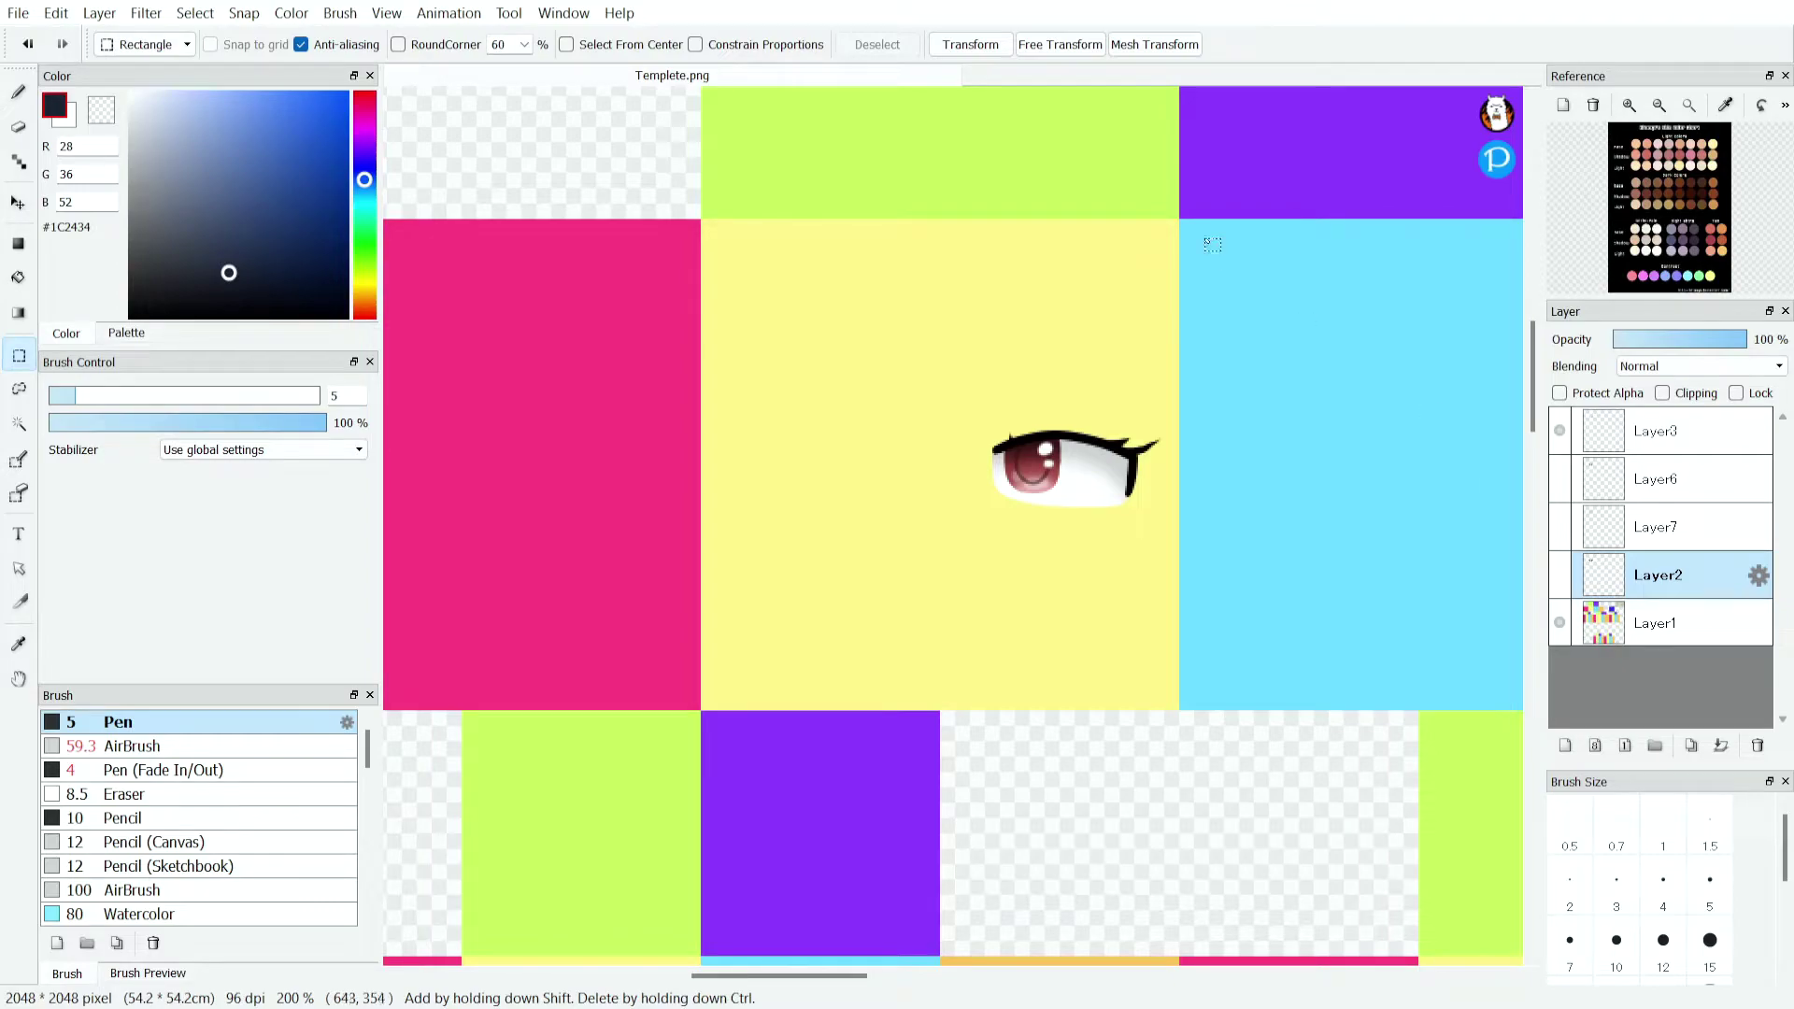
click(1663, 342)
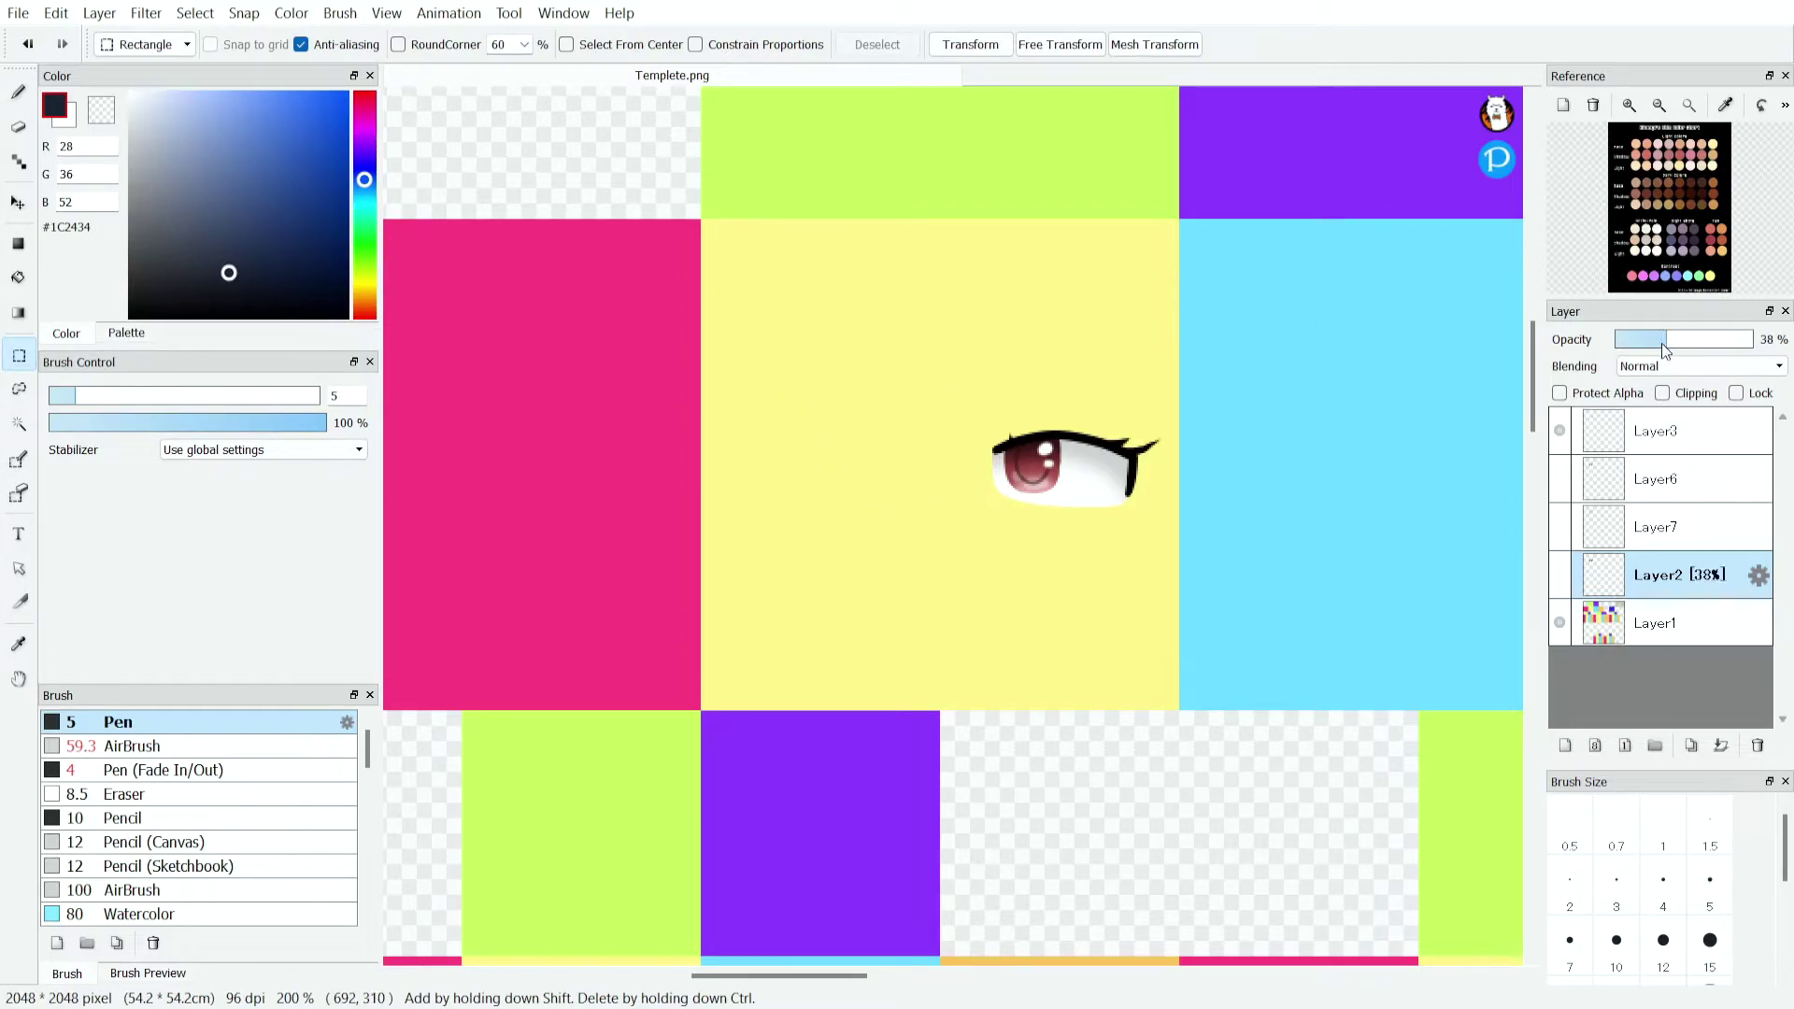
drag(1663, 344, 1755, 342)
click(1673, 434)
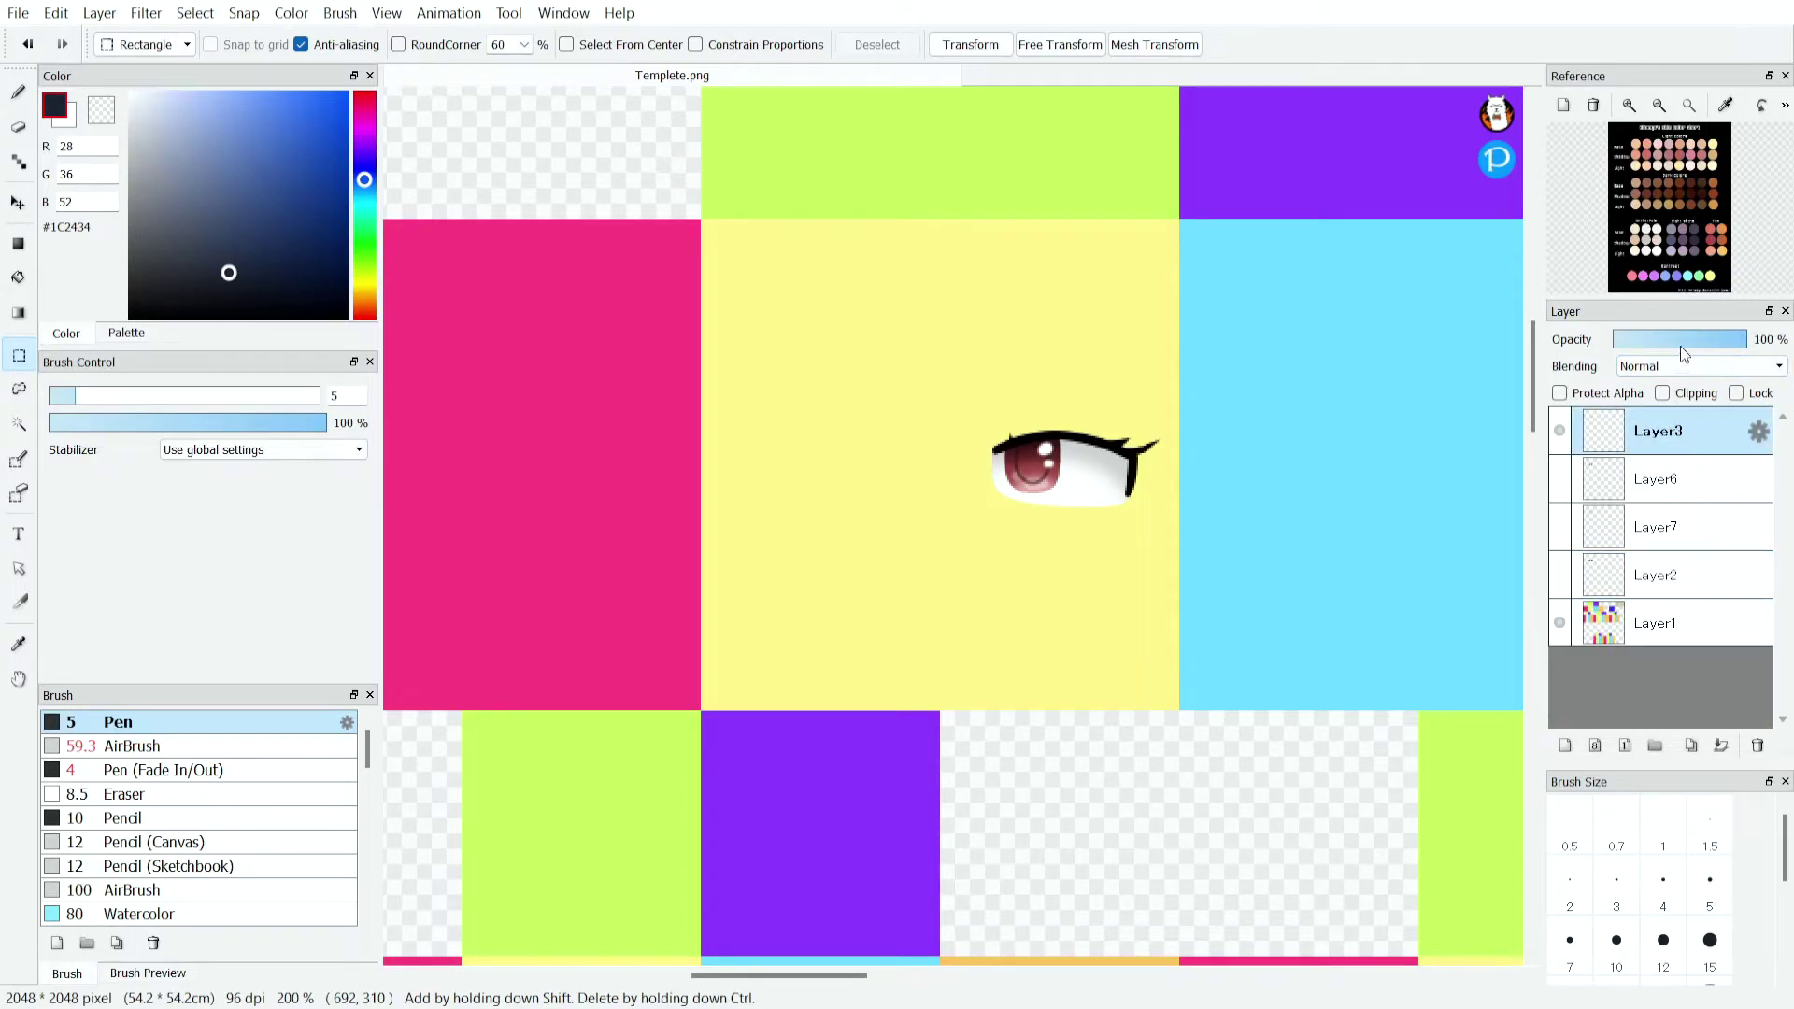
Show the earlier eyes-and-brows layer faded to about 33% opacity, then reselect the red eye layer.
click(1560, 478)
click(1616, 478)
drag(1675, 344, 1655, 343)
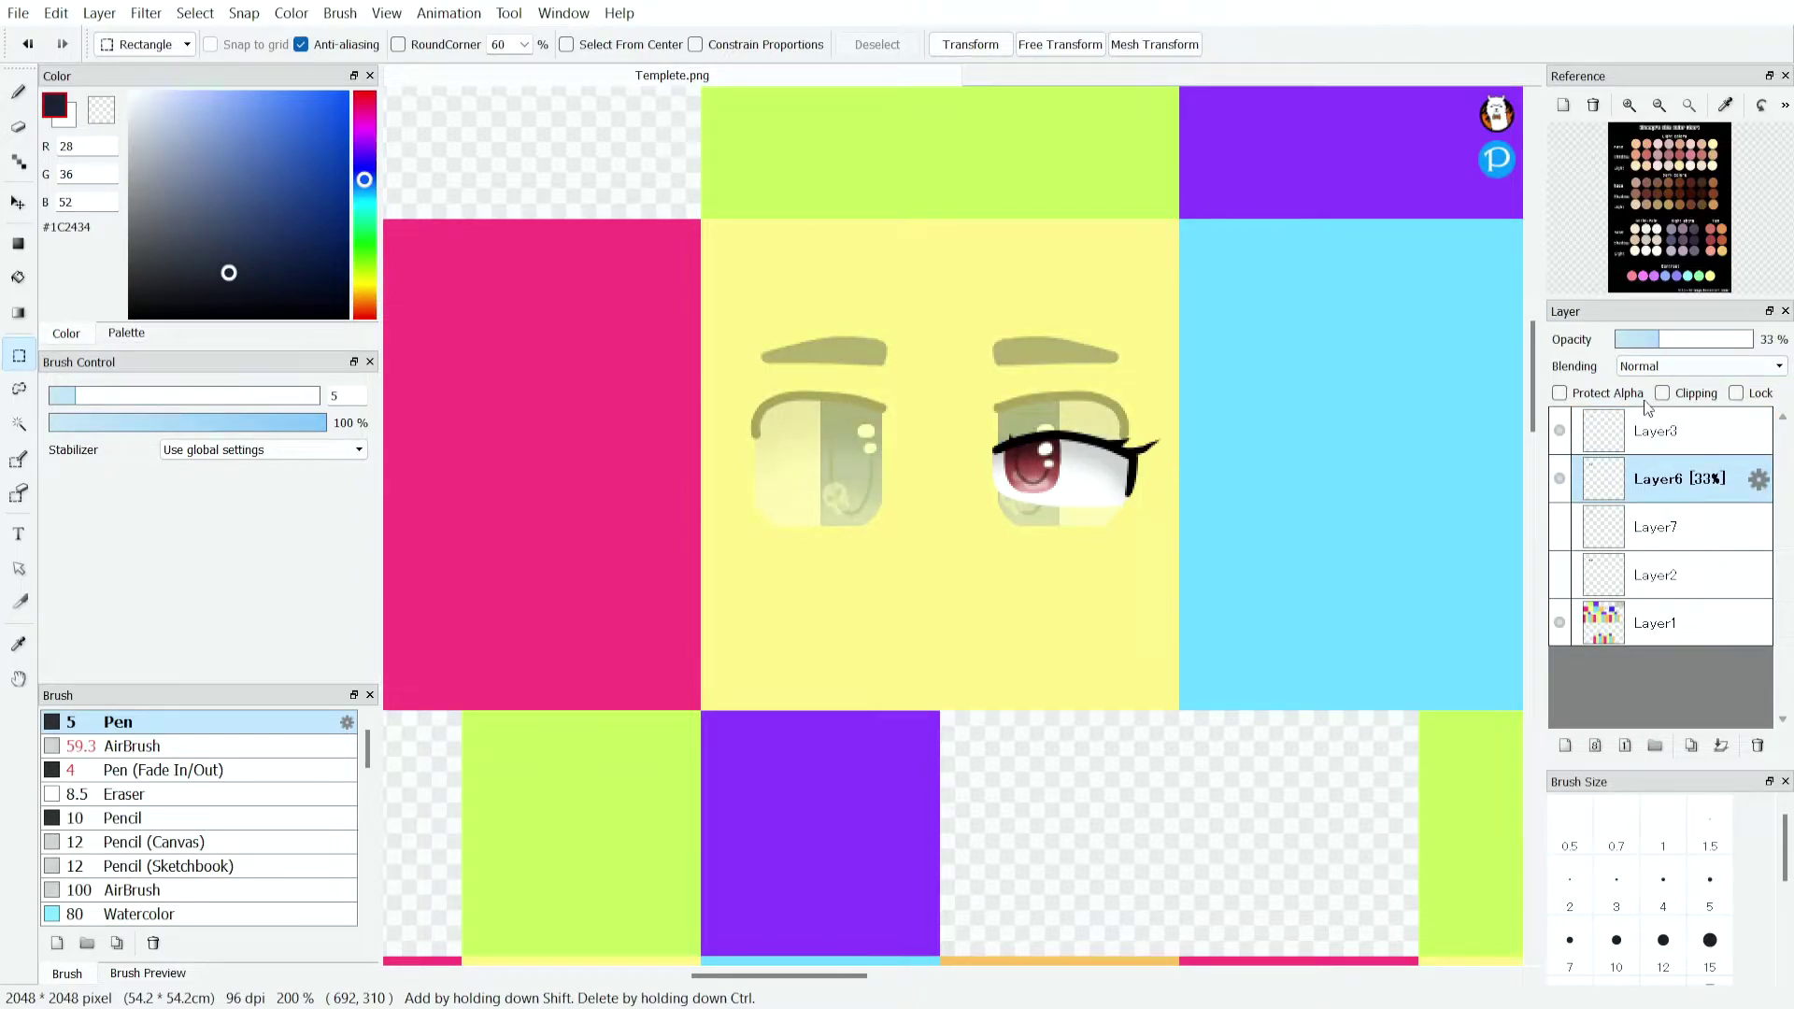
click(1673, 430)
On a new blank layer, draw a curved dark lid line across the faded left eye.
click(1566, 745)
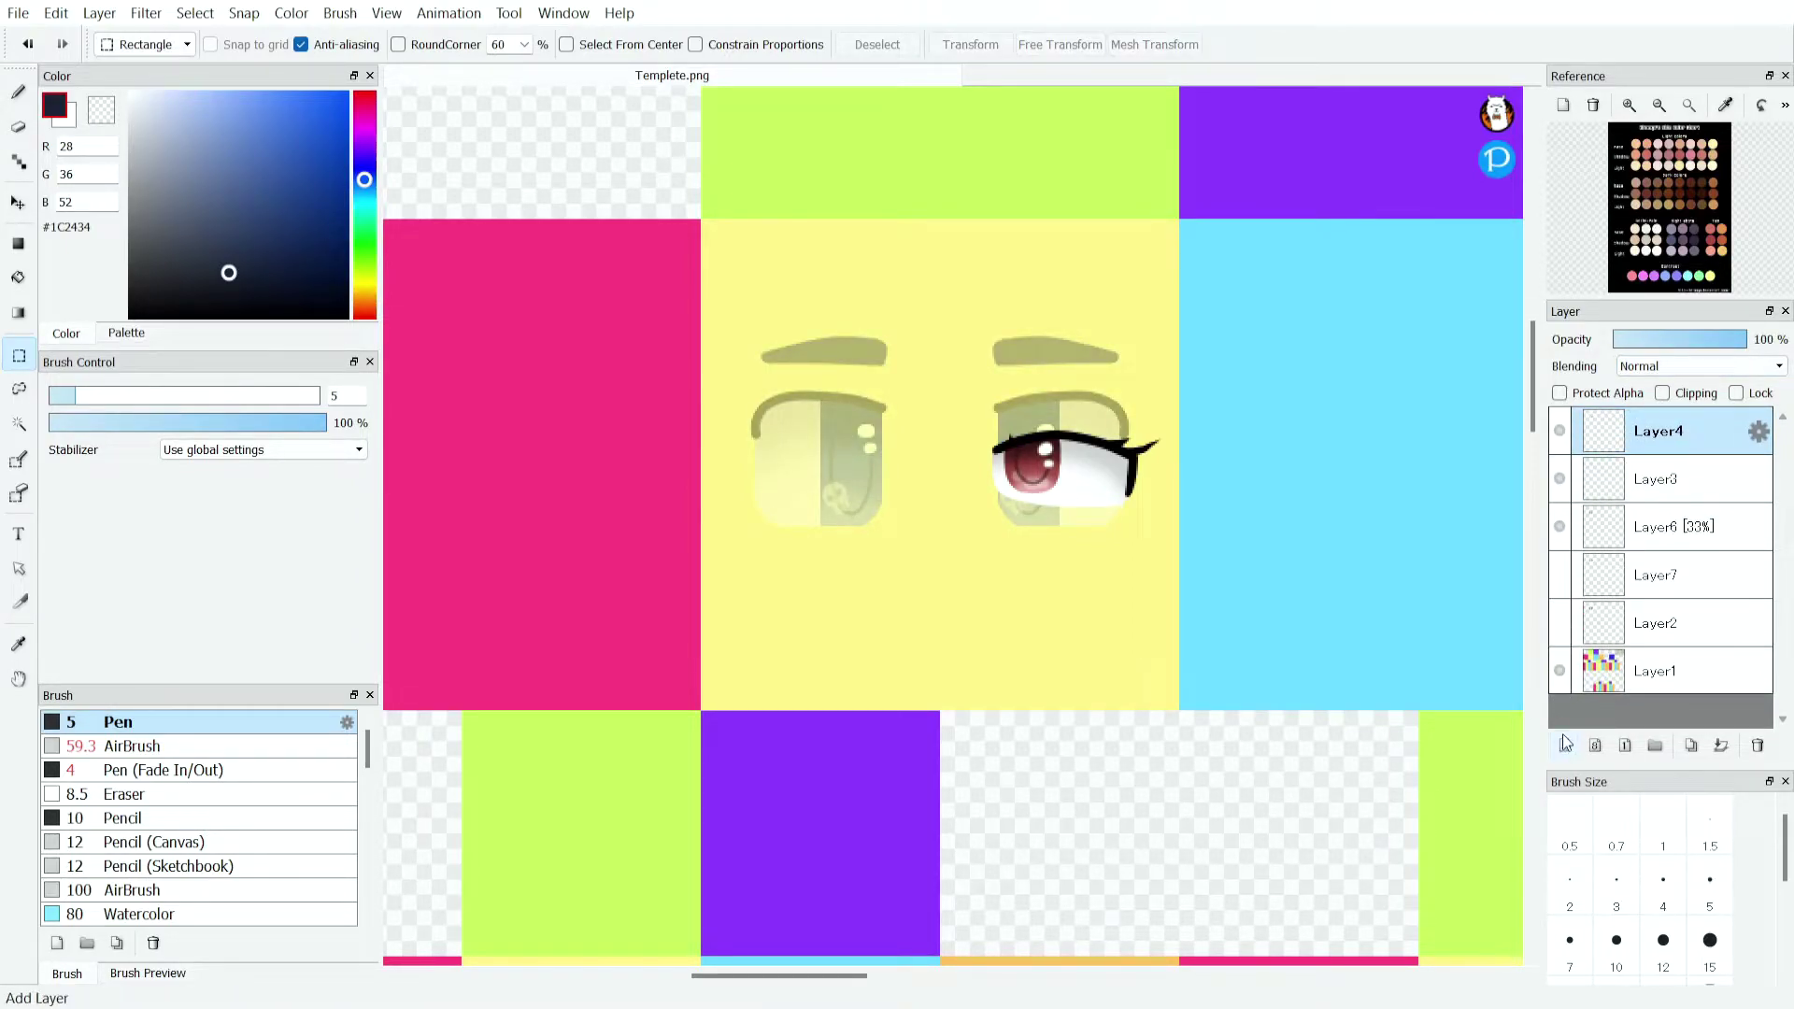
click(18, 92)
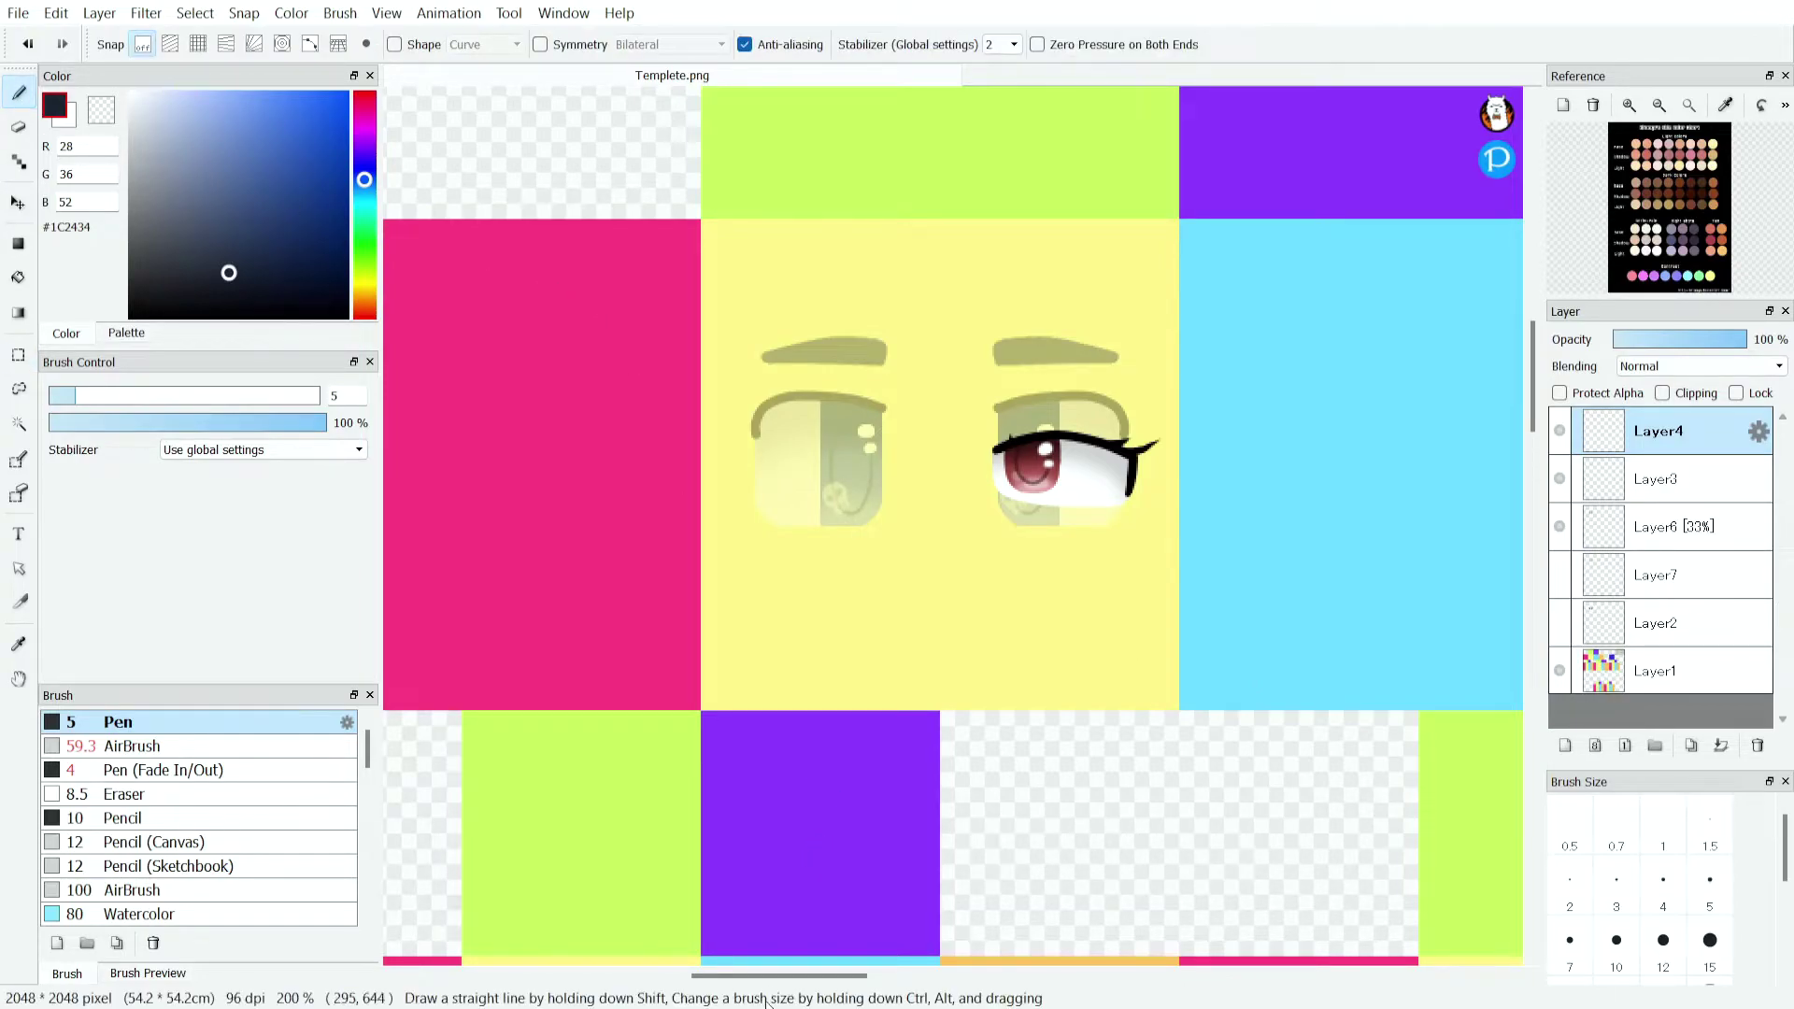
scroll(800, 567, up, 1)
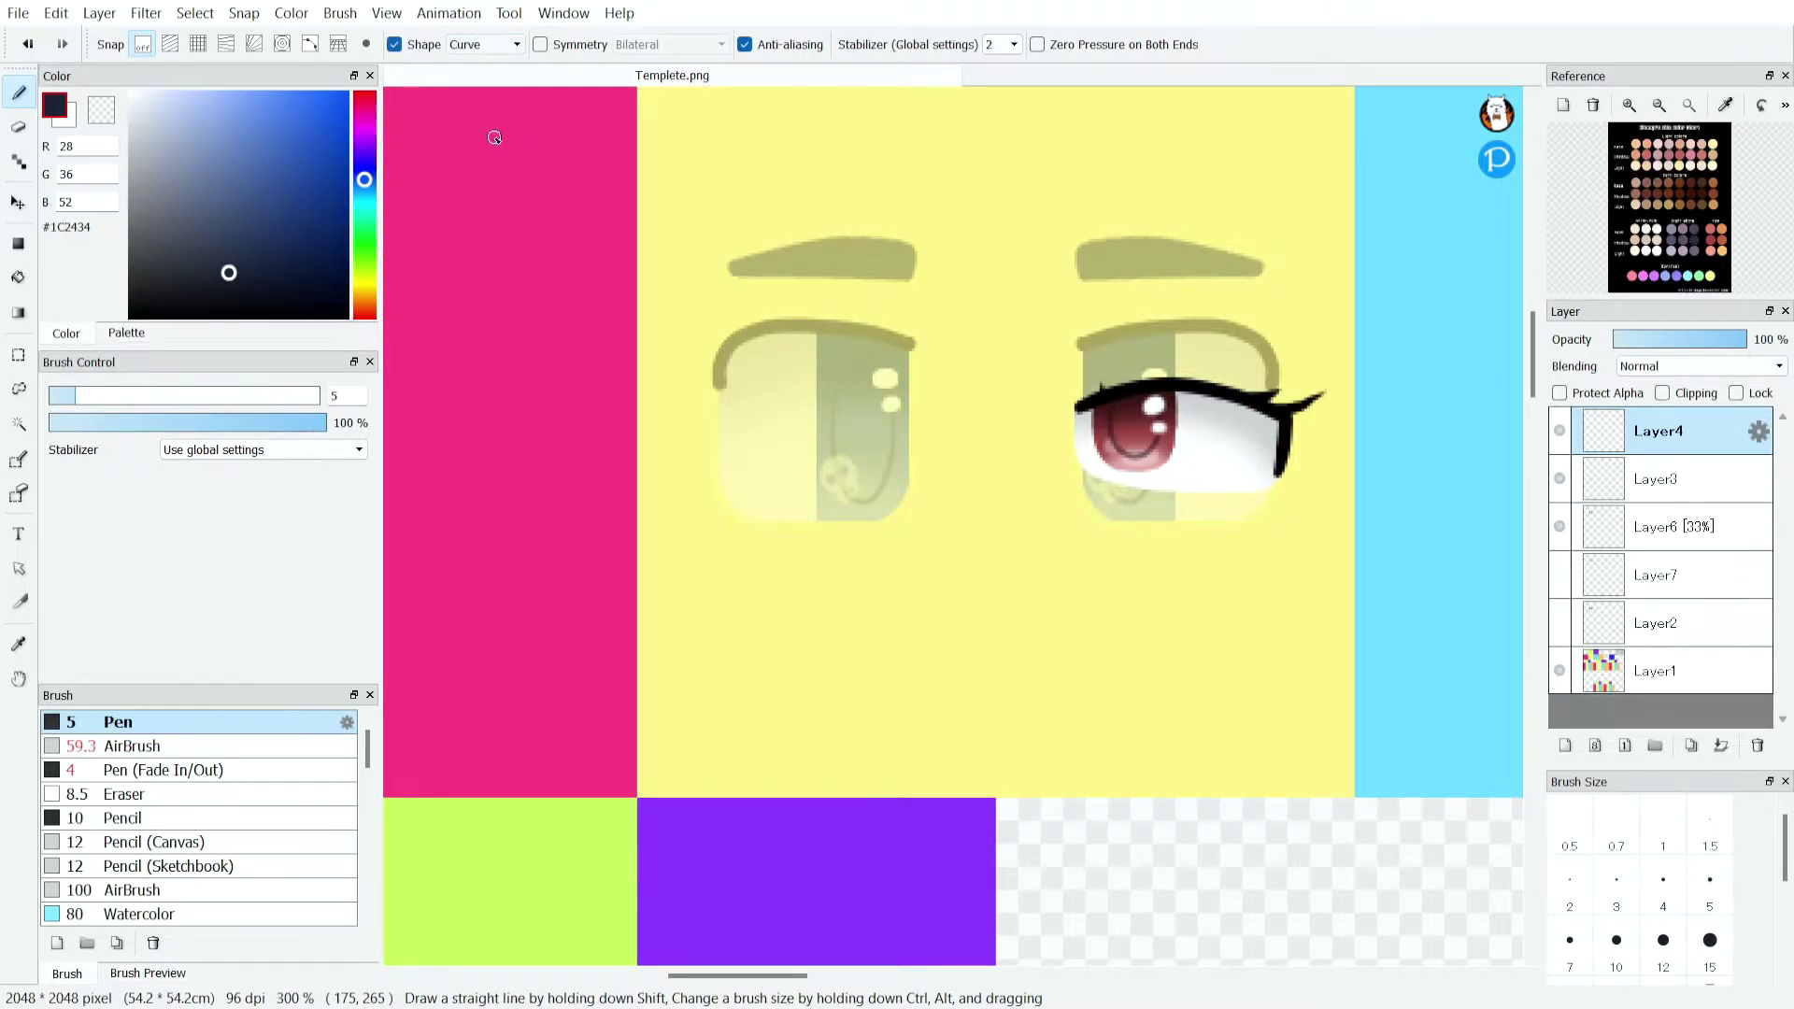
scroll(867, 372, up, 2)
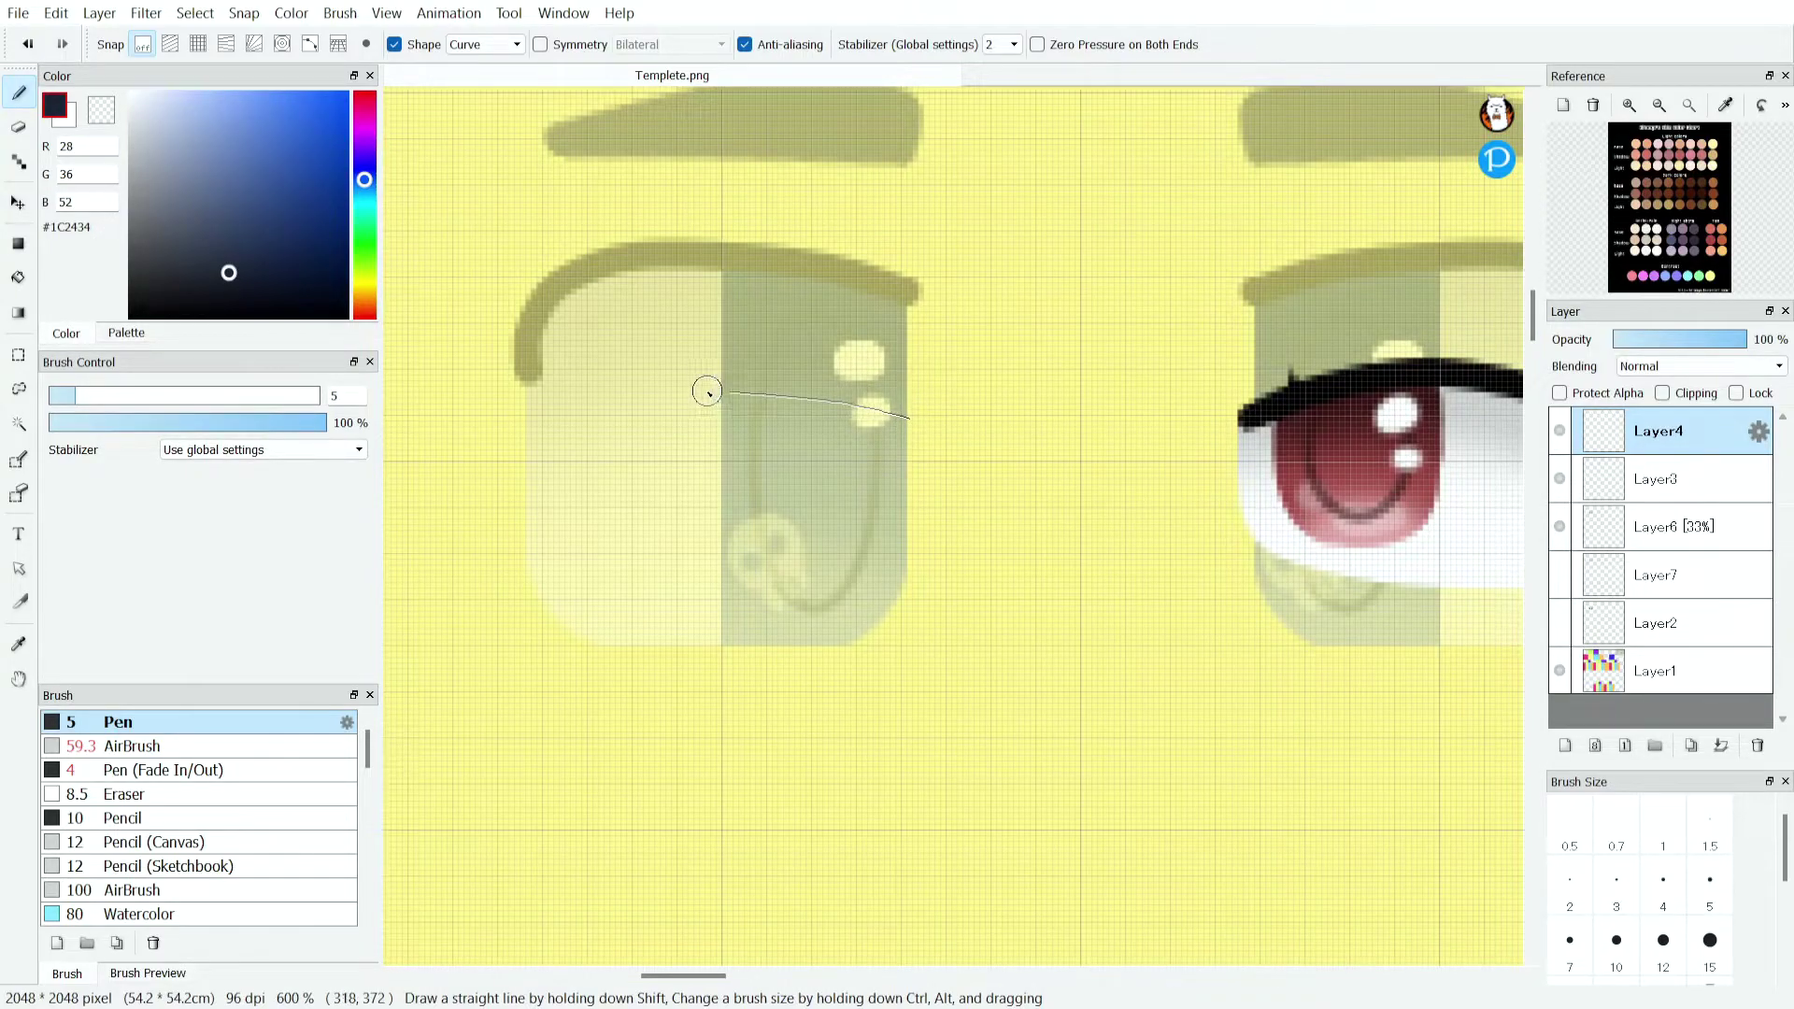
drag(600, 394, 486, 450)
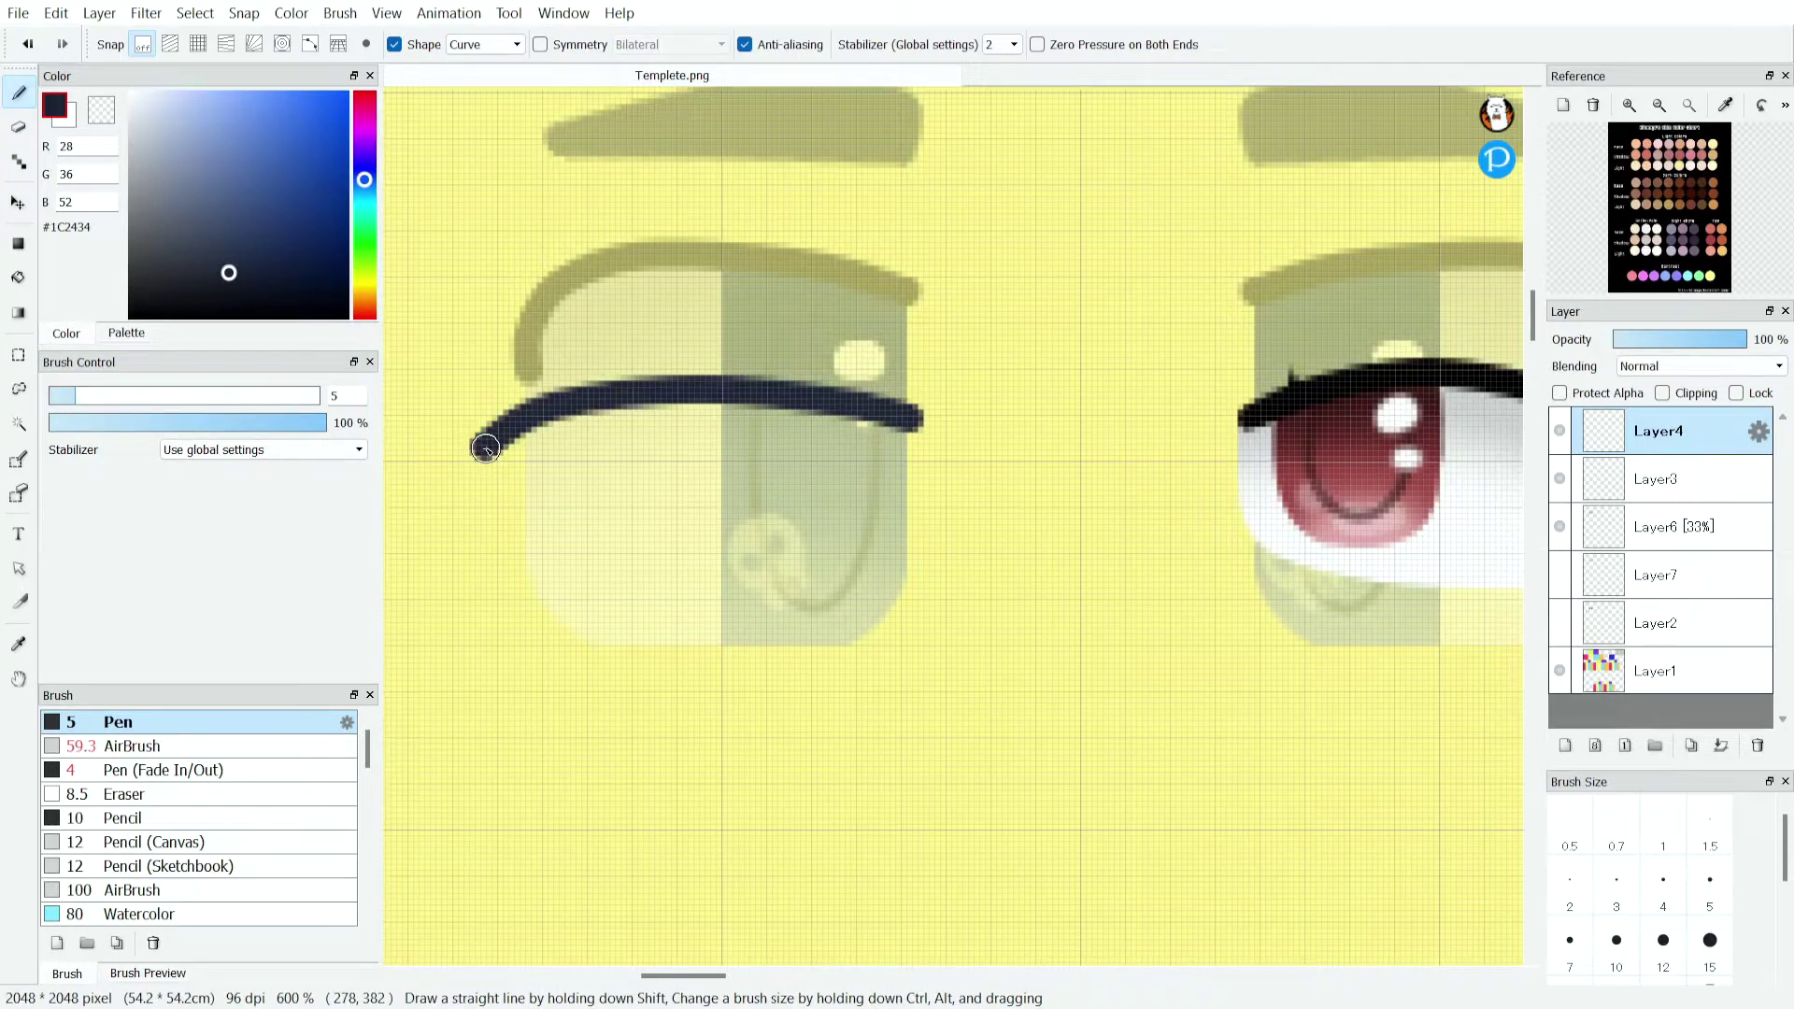
Erase the lid line's ends to tidy them.
key(e)
scroll(809, 463, up, 3)
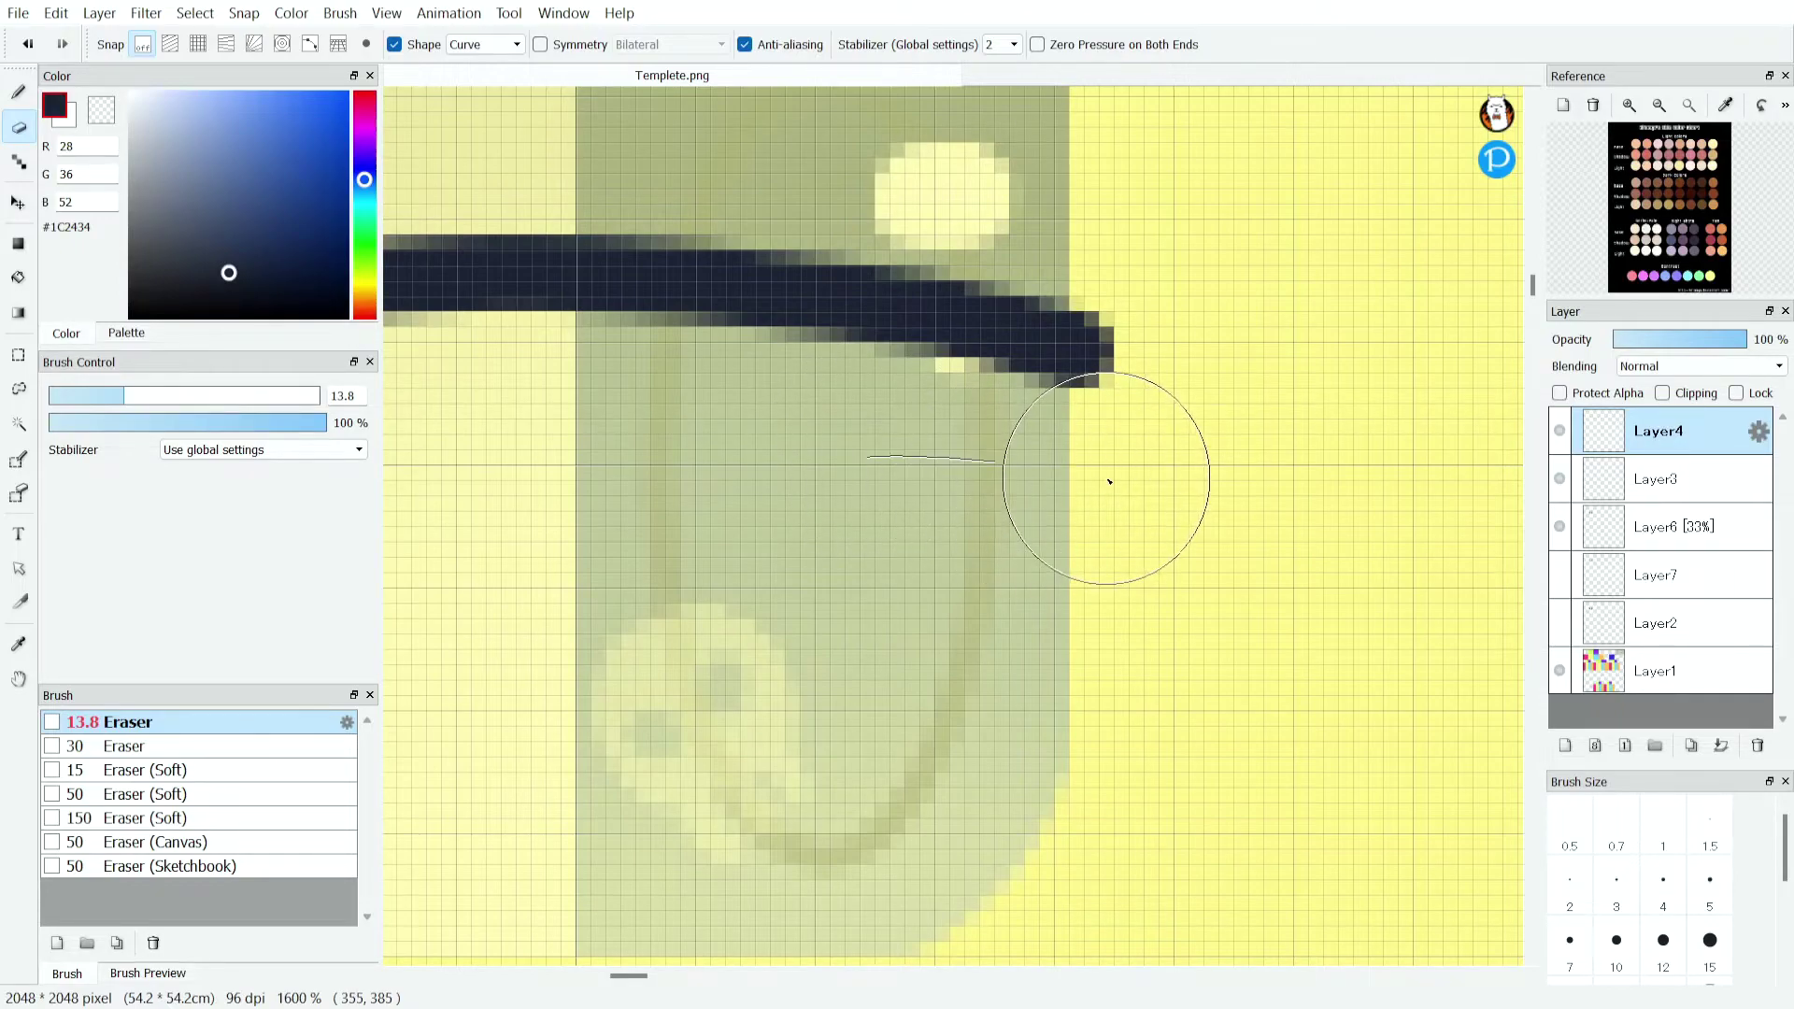
scroll(1209, 433, down, 3)
scroll(452, 453, up, 3)
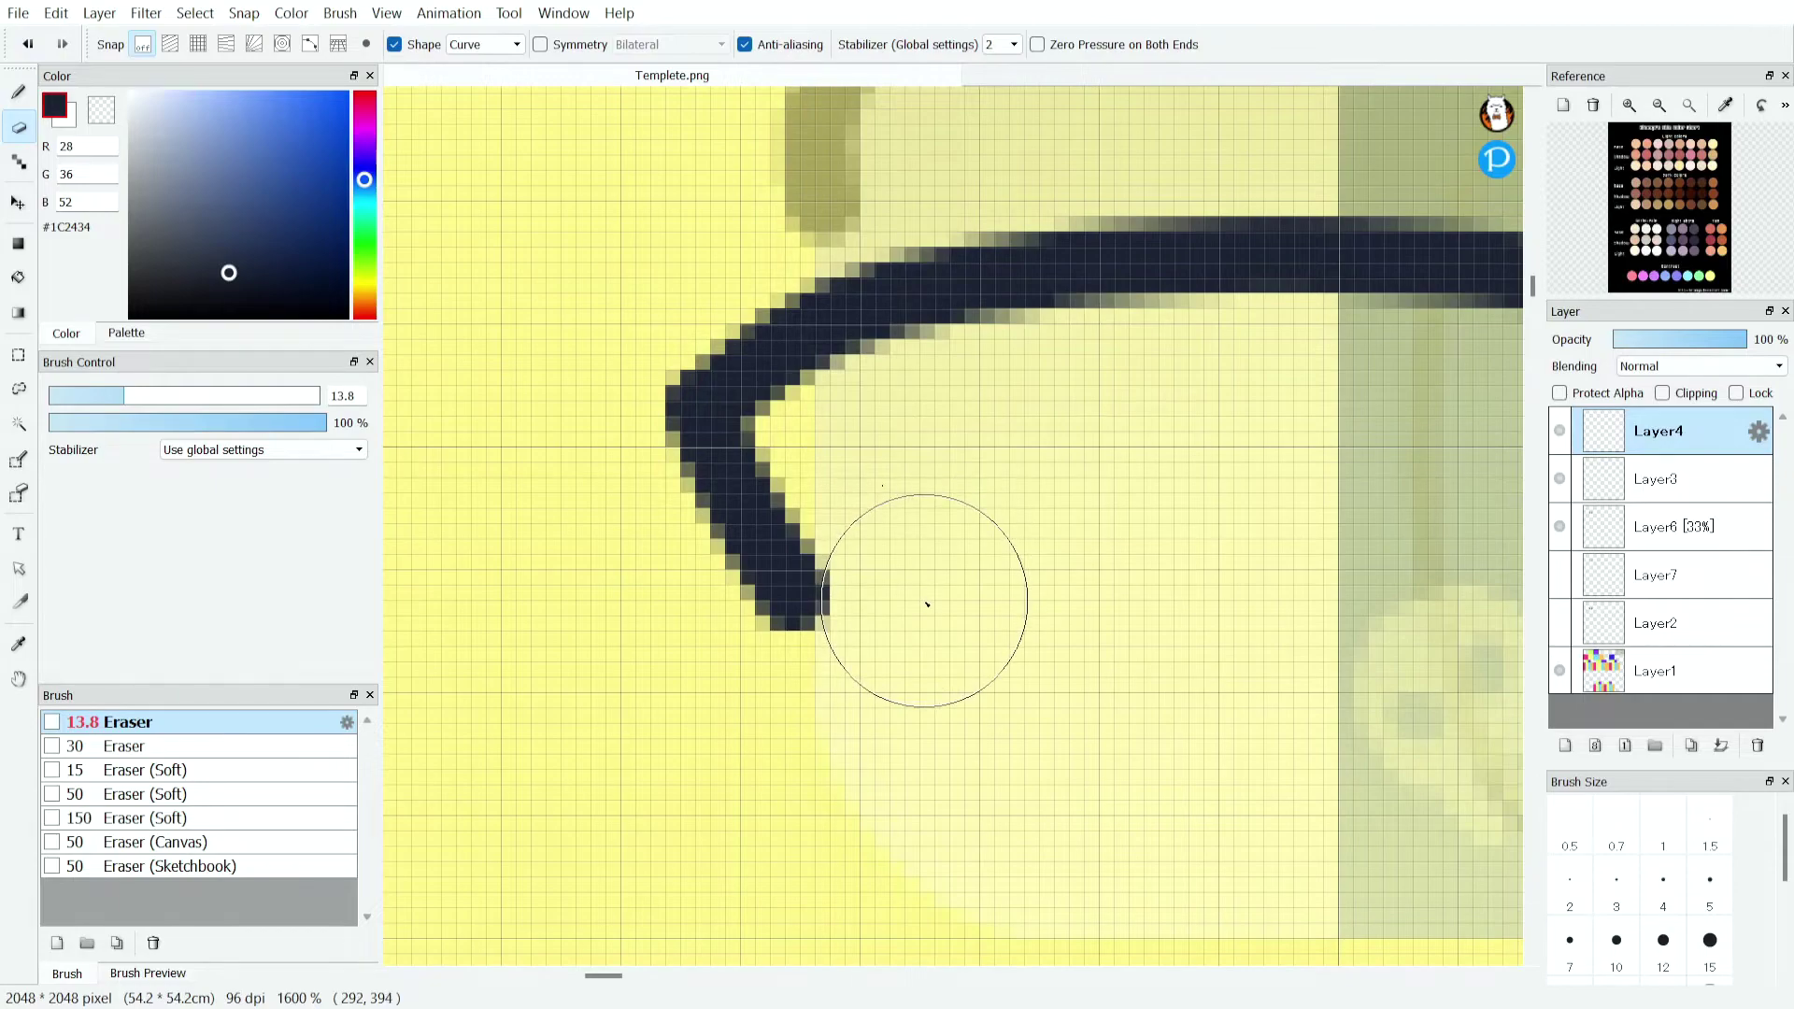
scroll(974, 549, down, 3)
scroll(897, 607, up, 3)
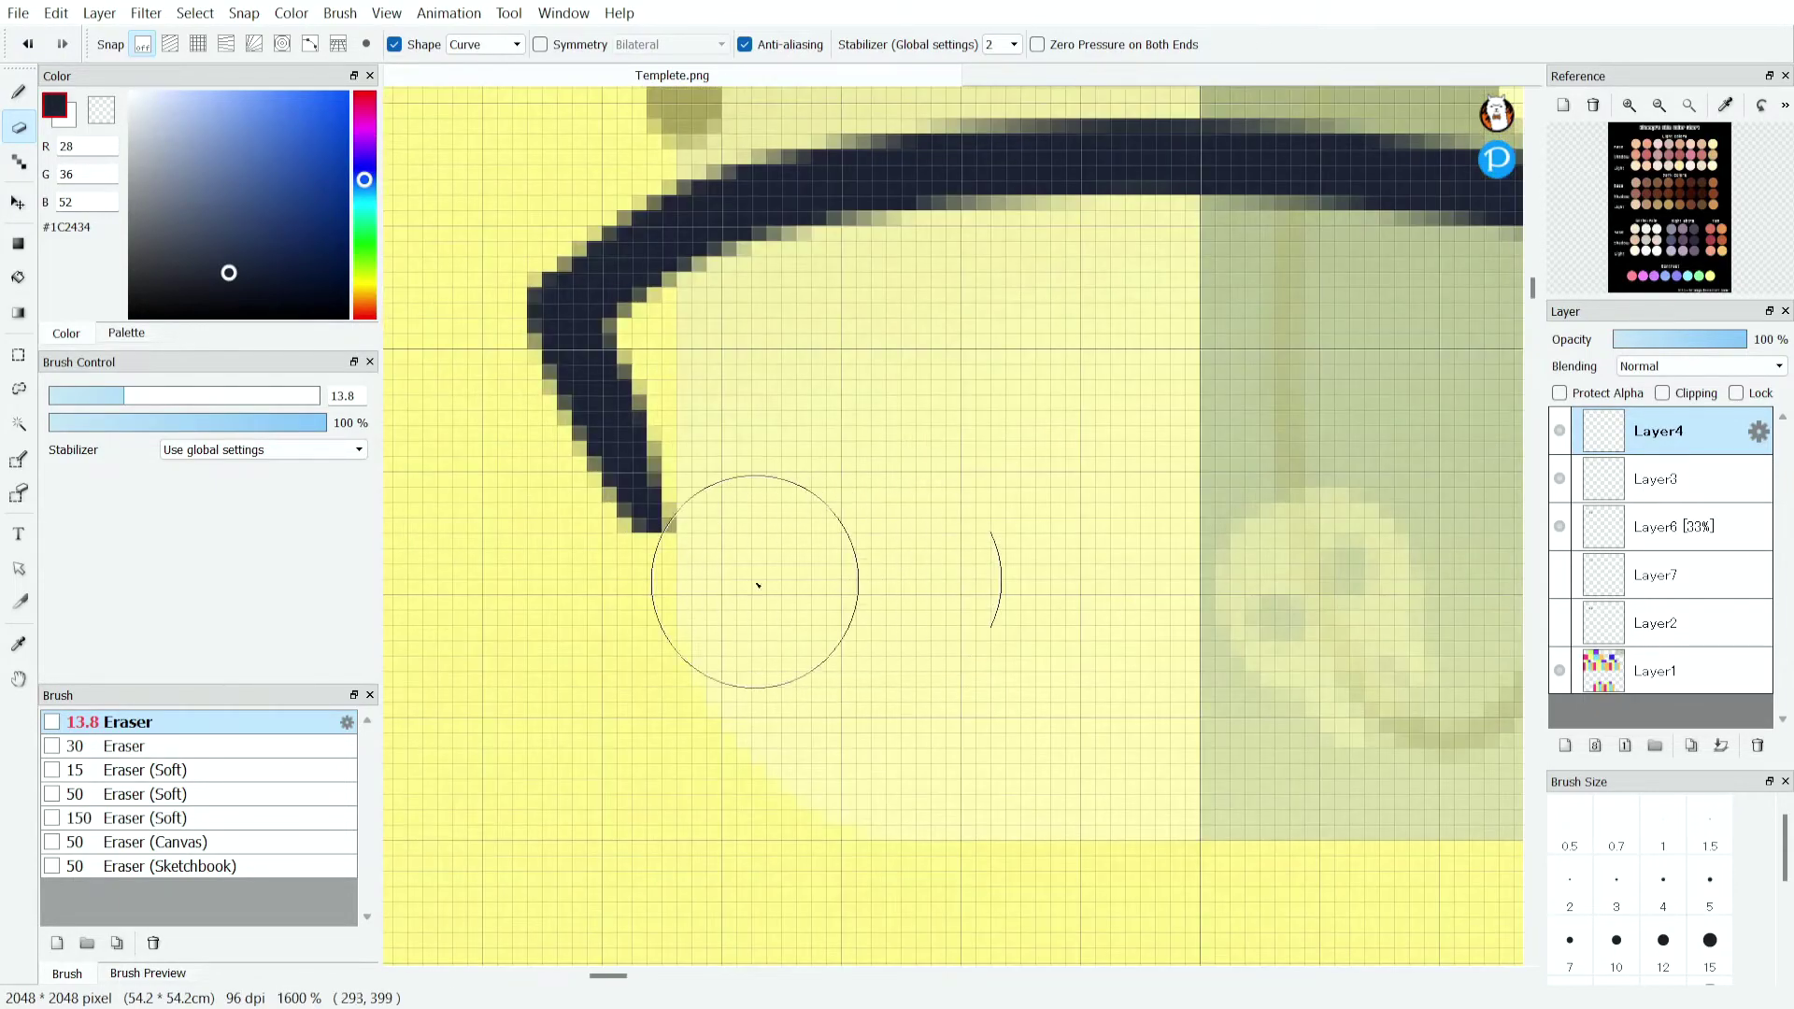
scroll(701, 645, down, 4)
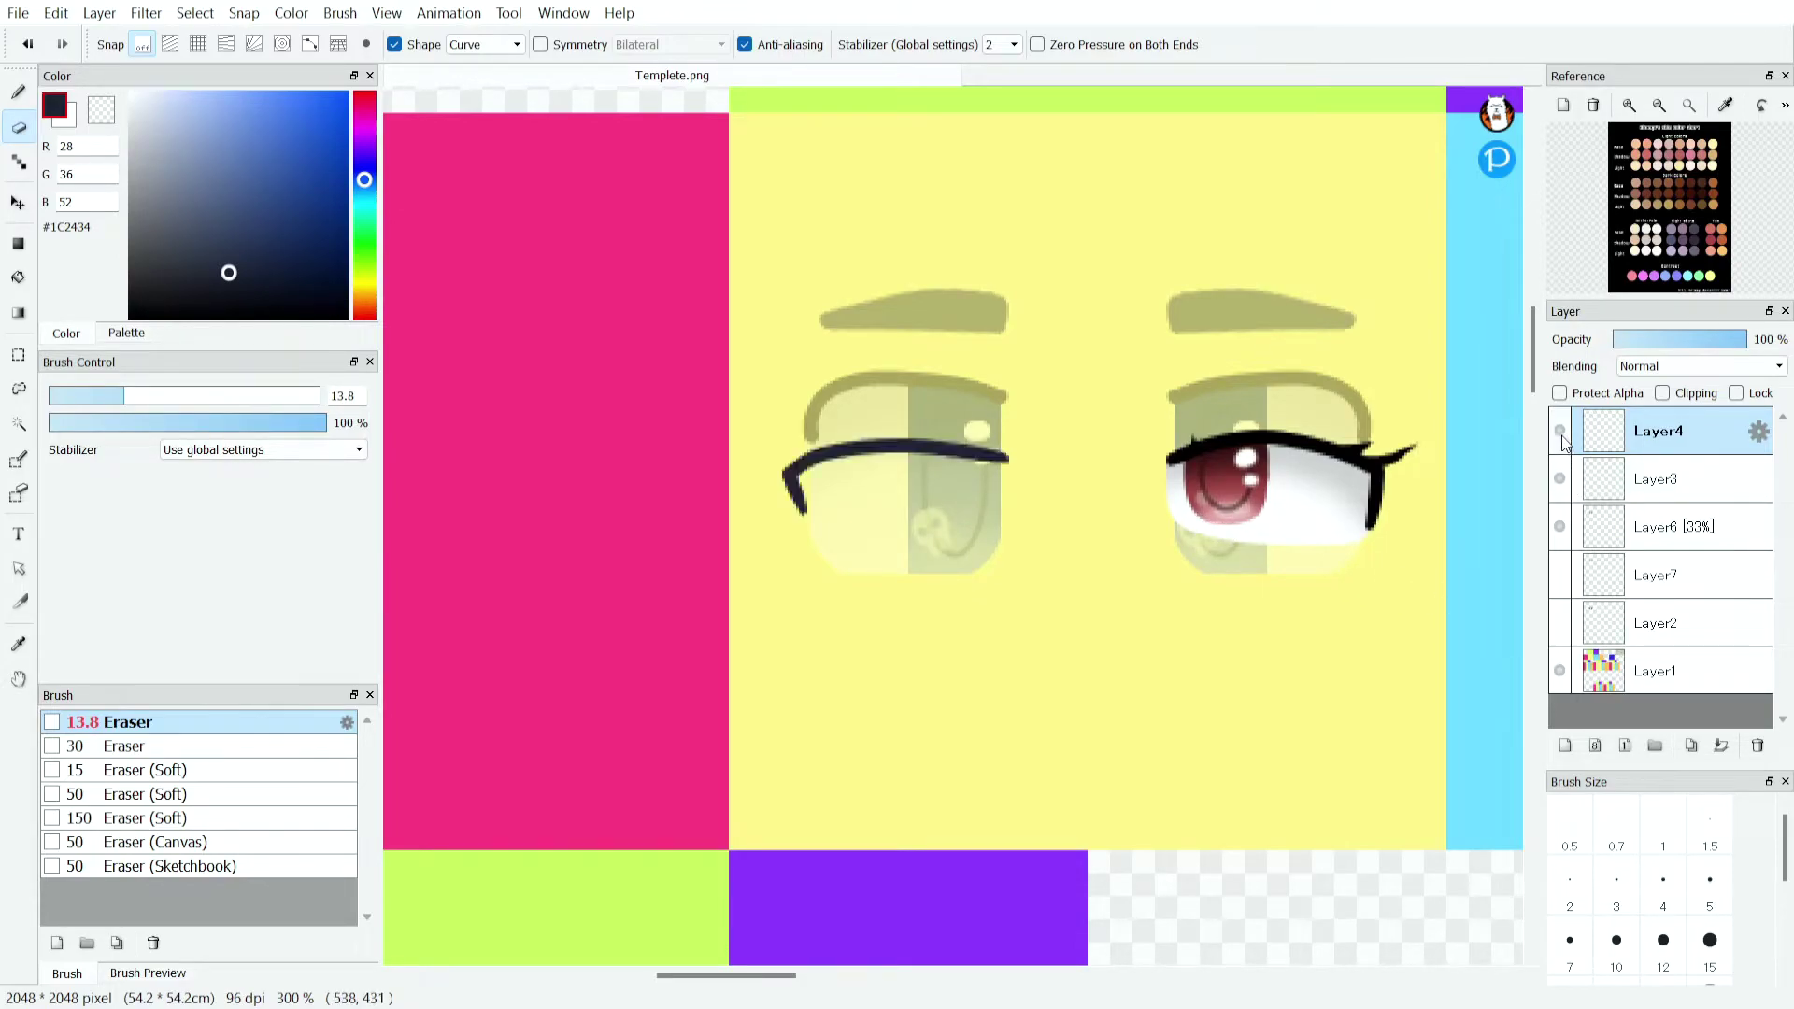
Add another blank layer above the lid line layer.
click(1587, 469)
click(1588, 444)
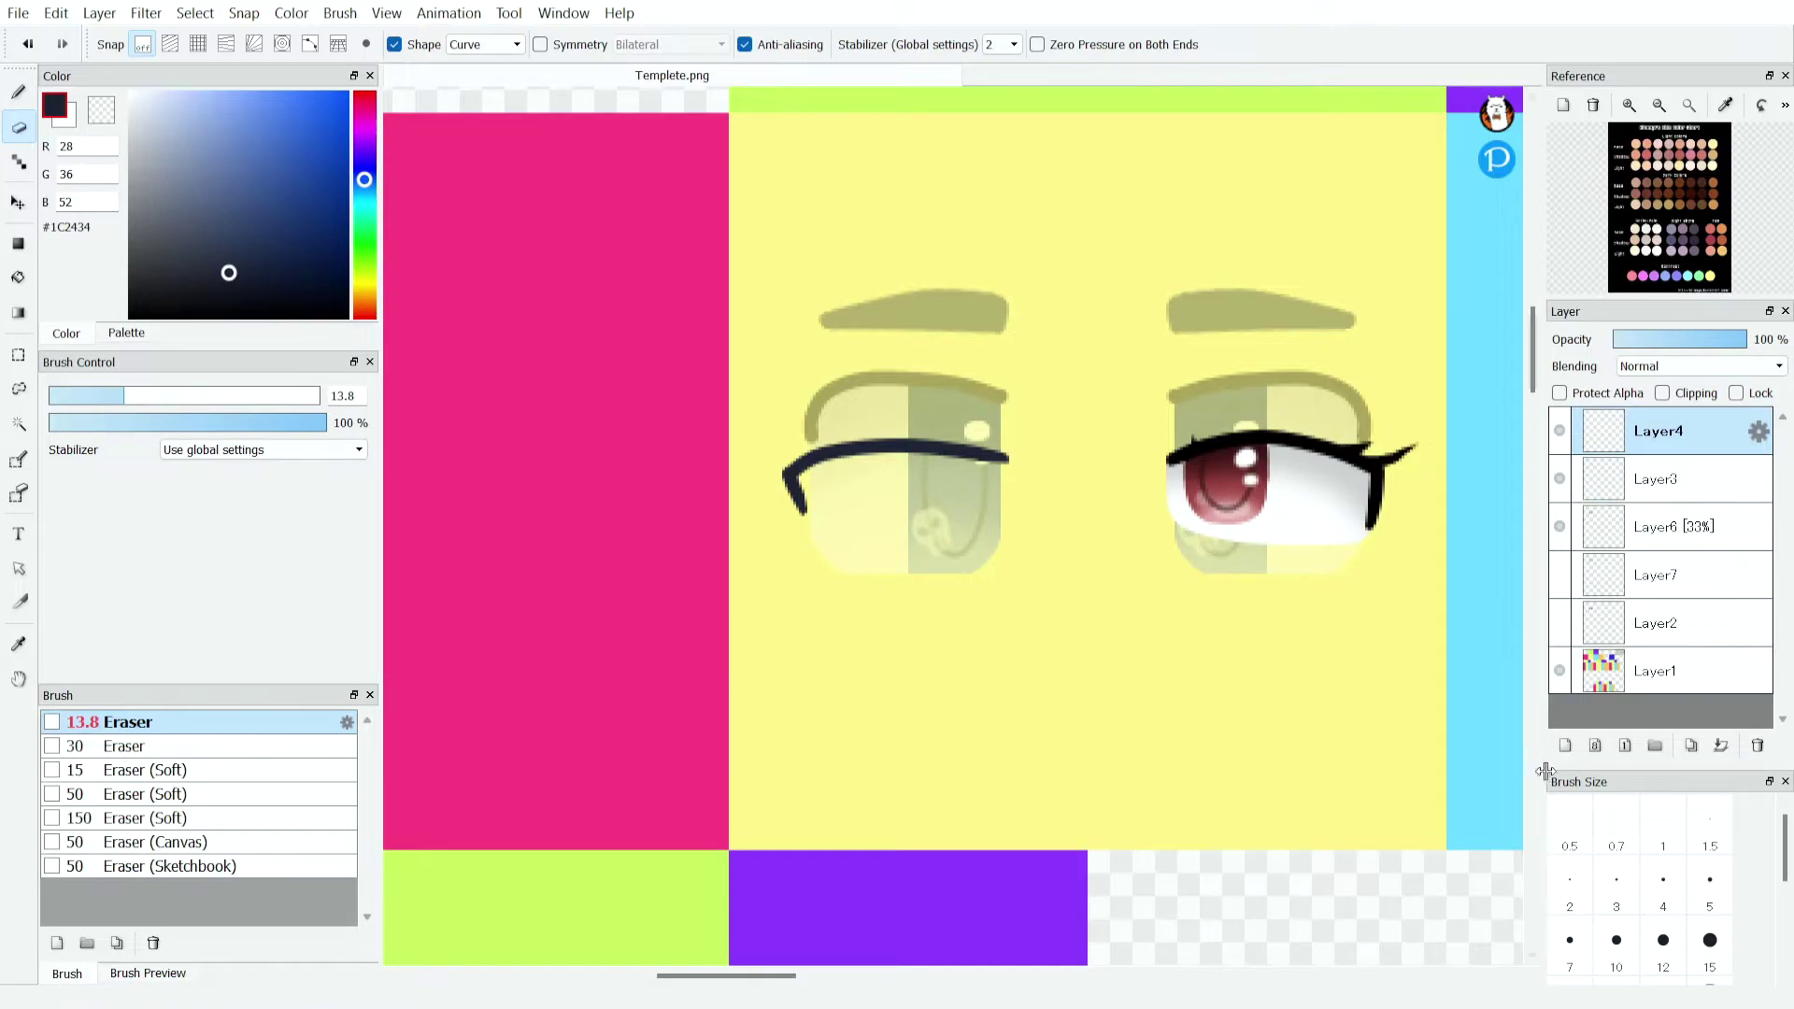
click(1566, 745)
click(17, 91)
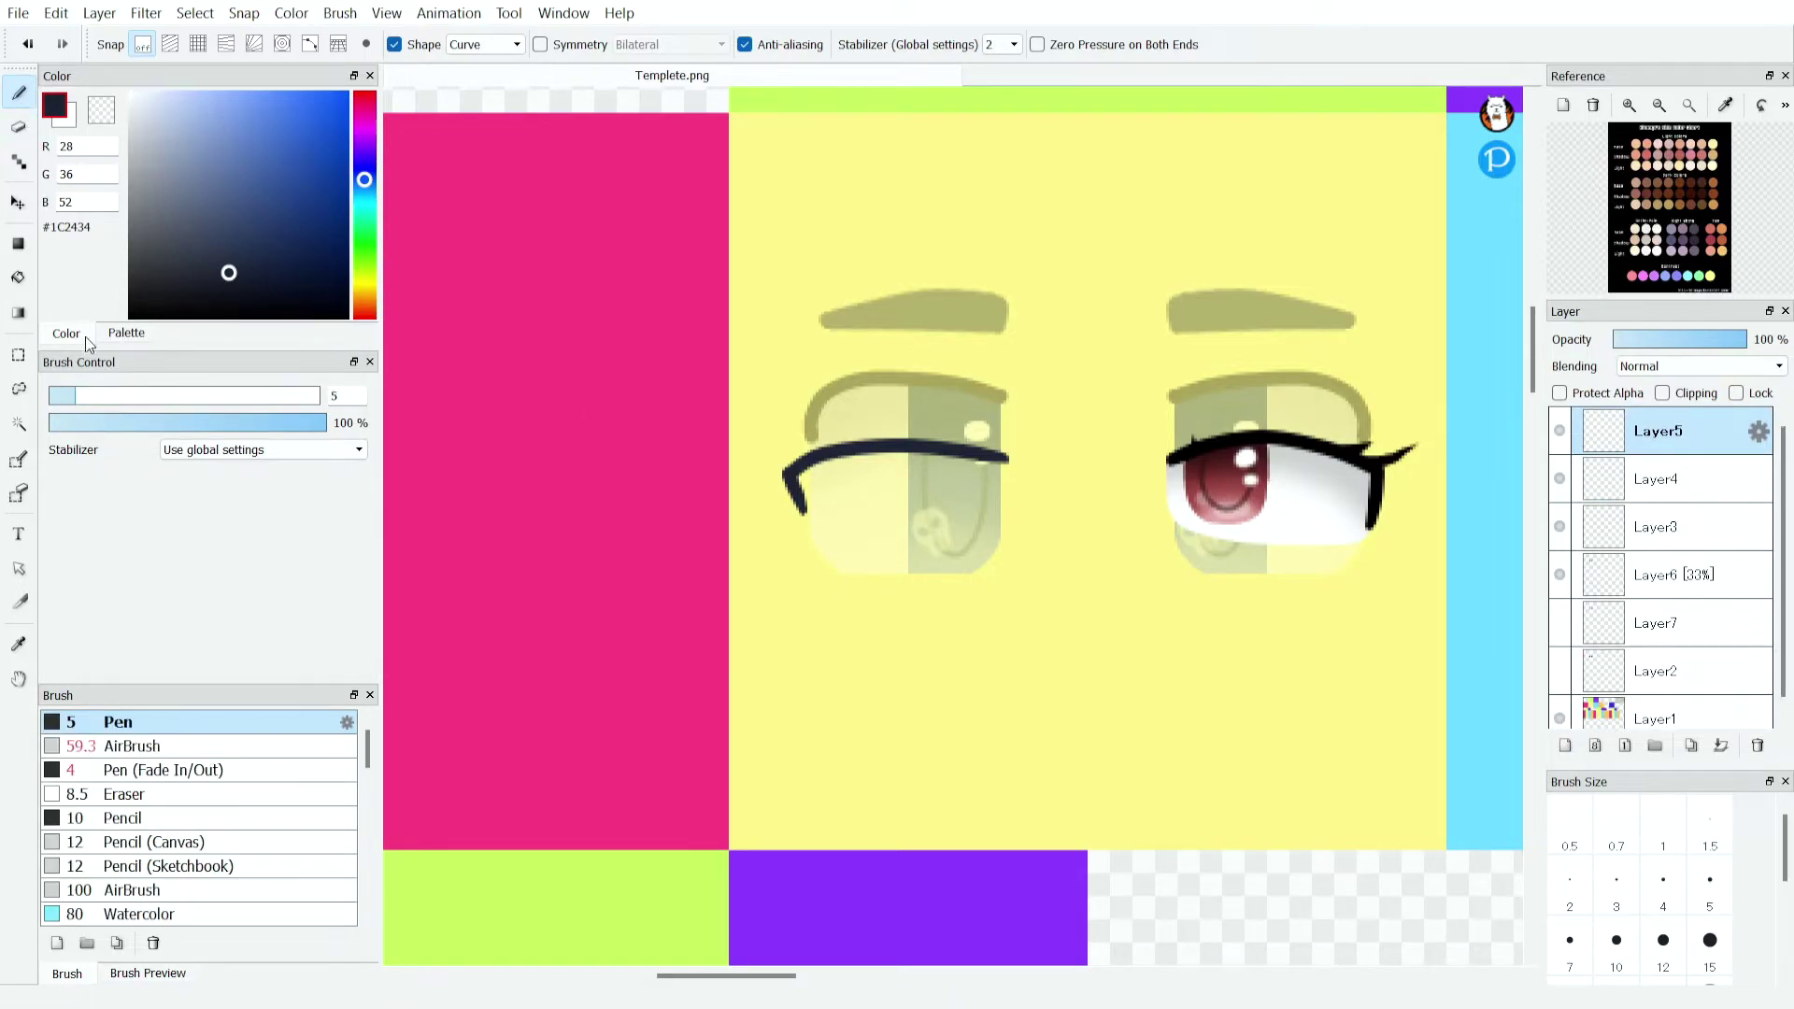
Draw a tapered lash flick on the lid line with a freehand fade in/out pen.
click(219, 765)
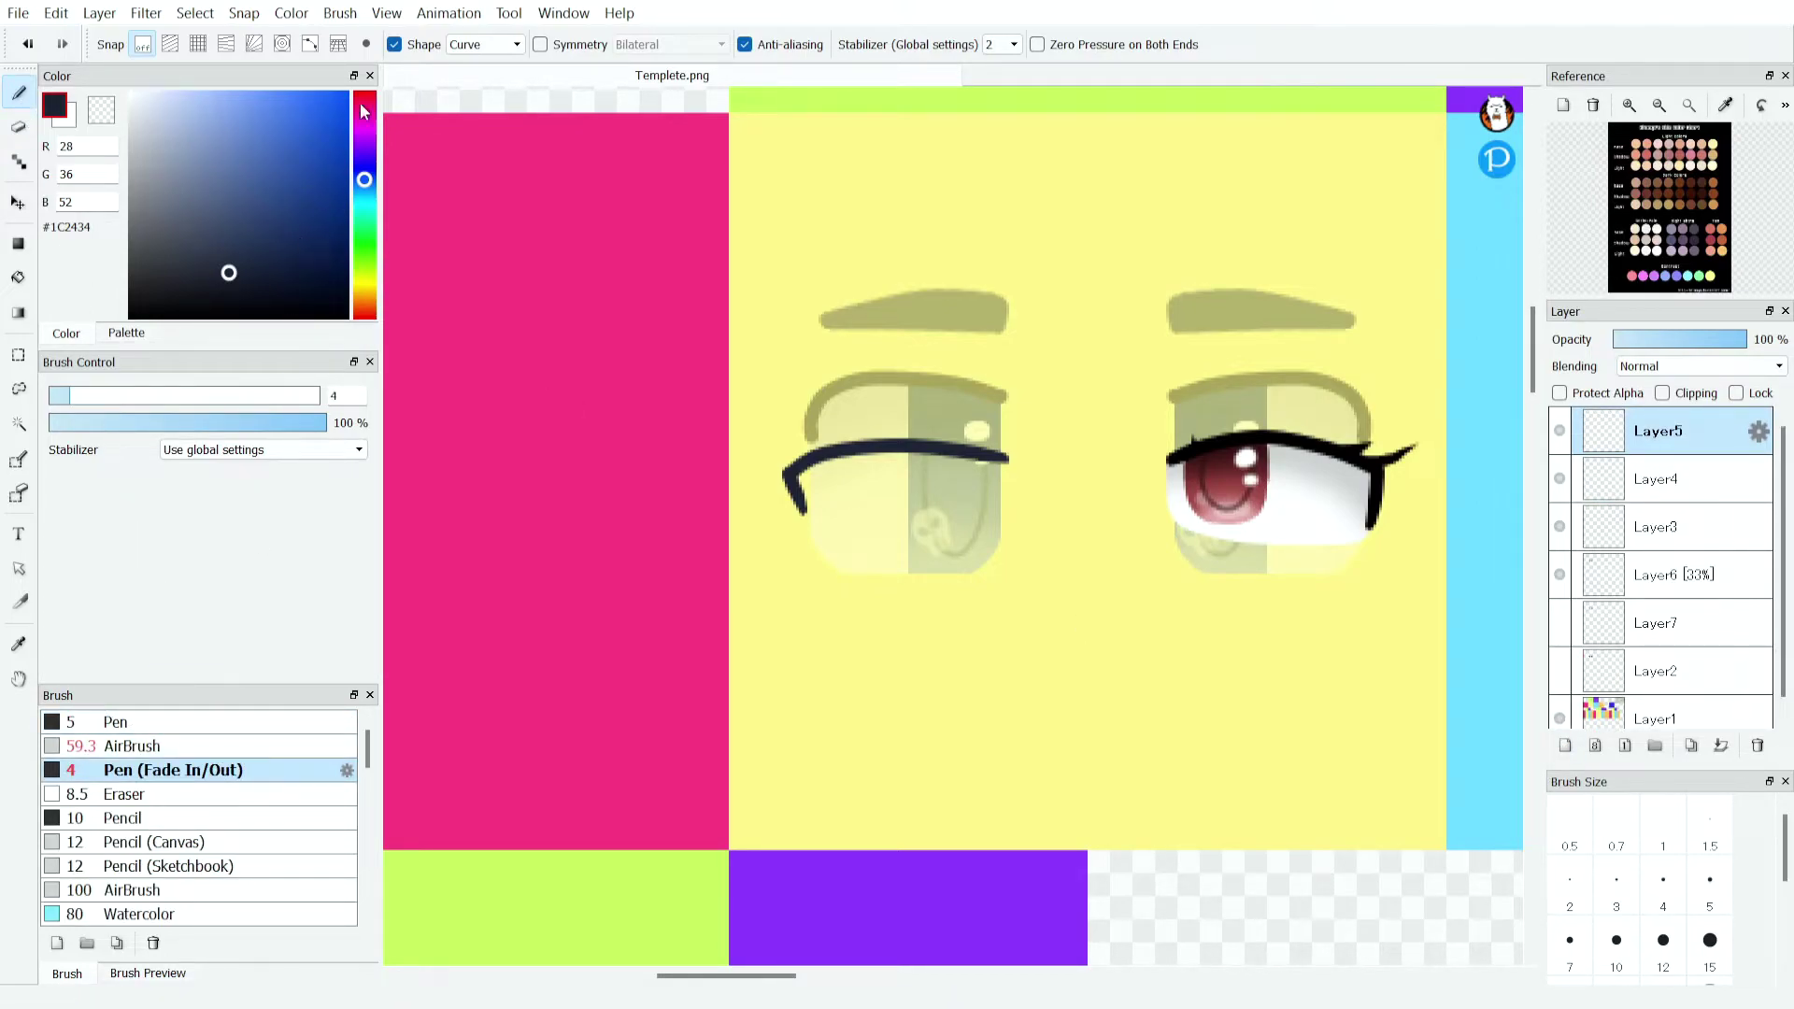
click(394, 44)
scroll(975, 428, up, 5)
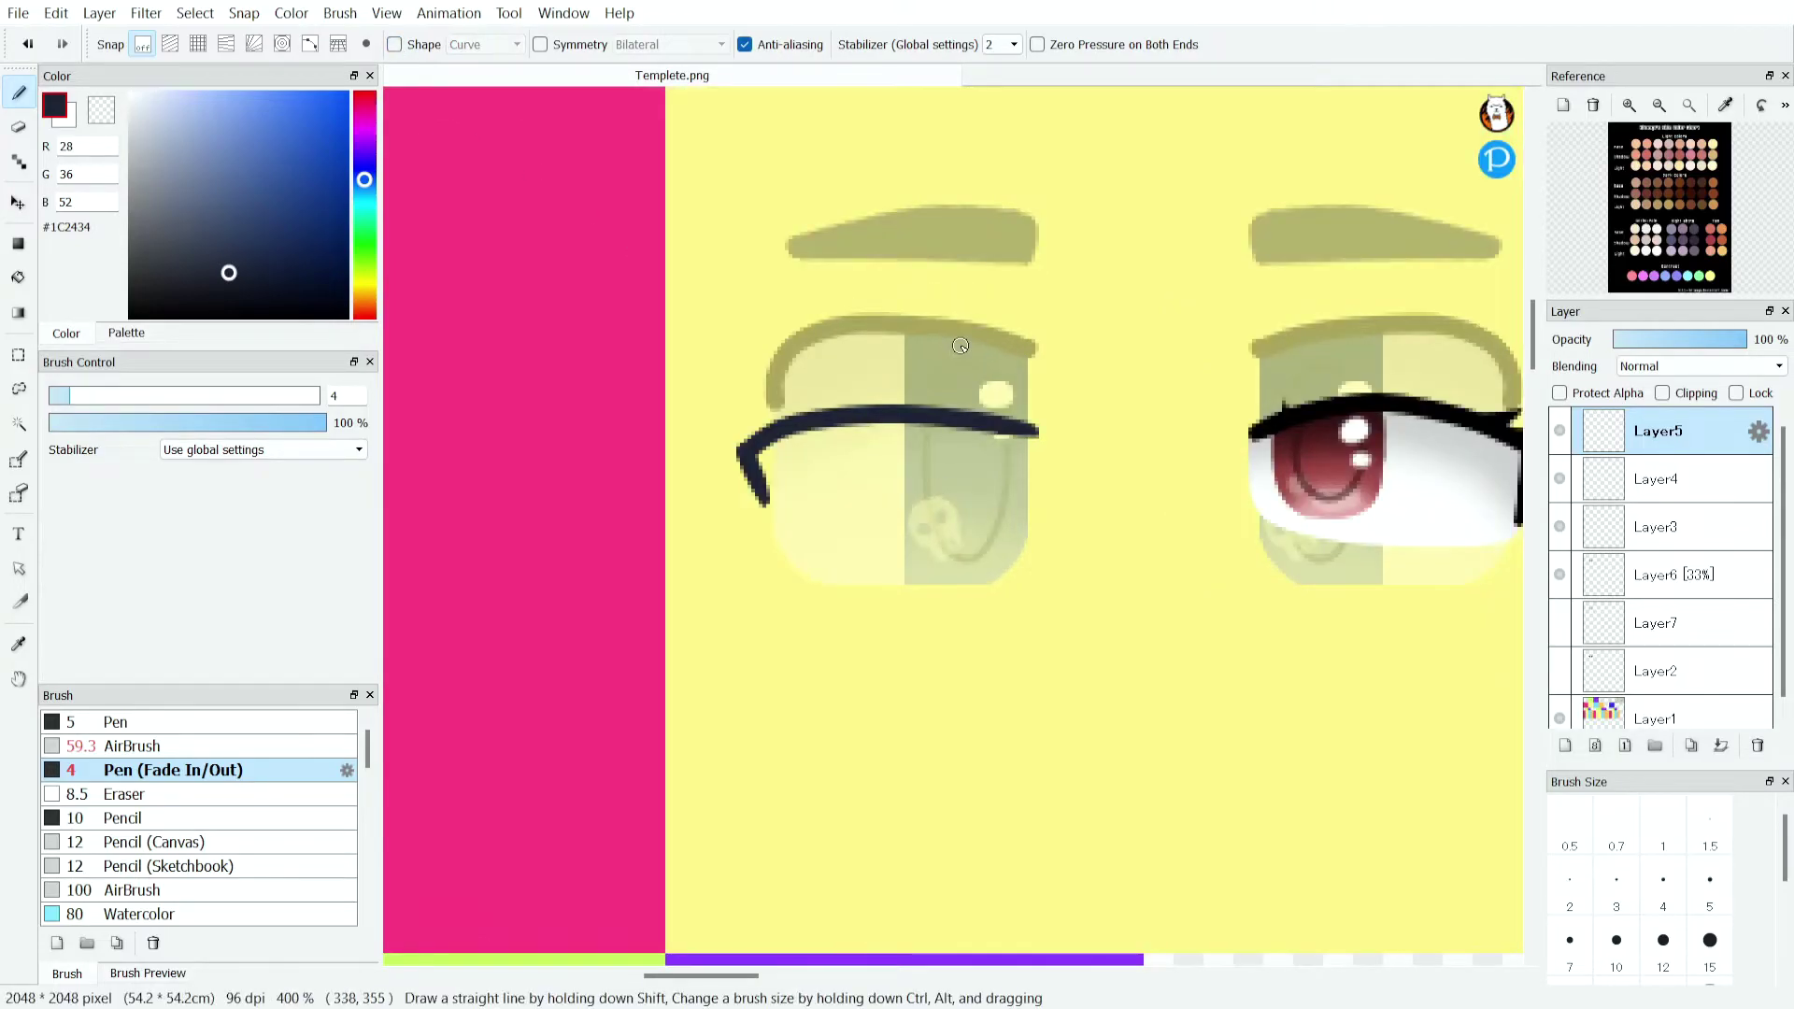
drag(1098, 374, 1061, 501)
scroll(1061, 501, down, 5)
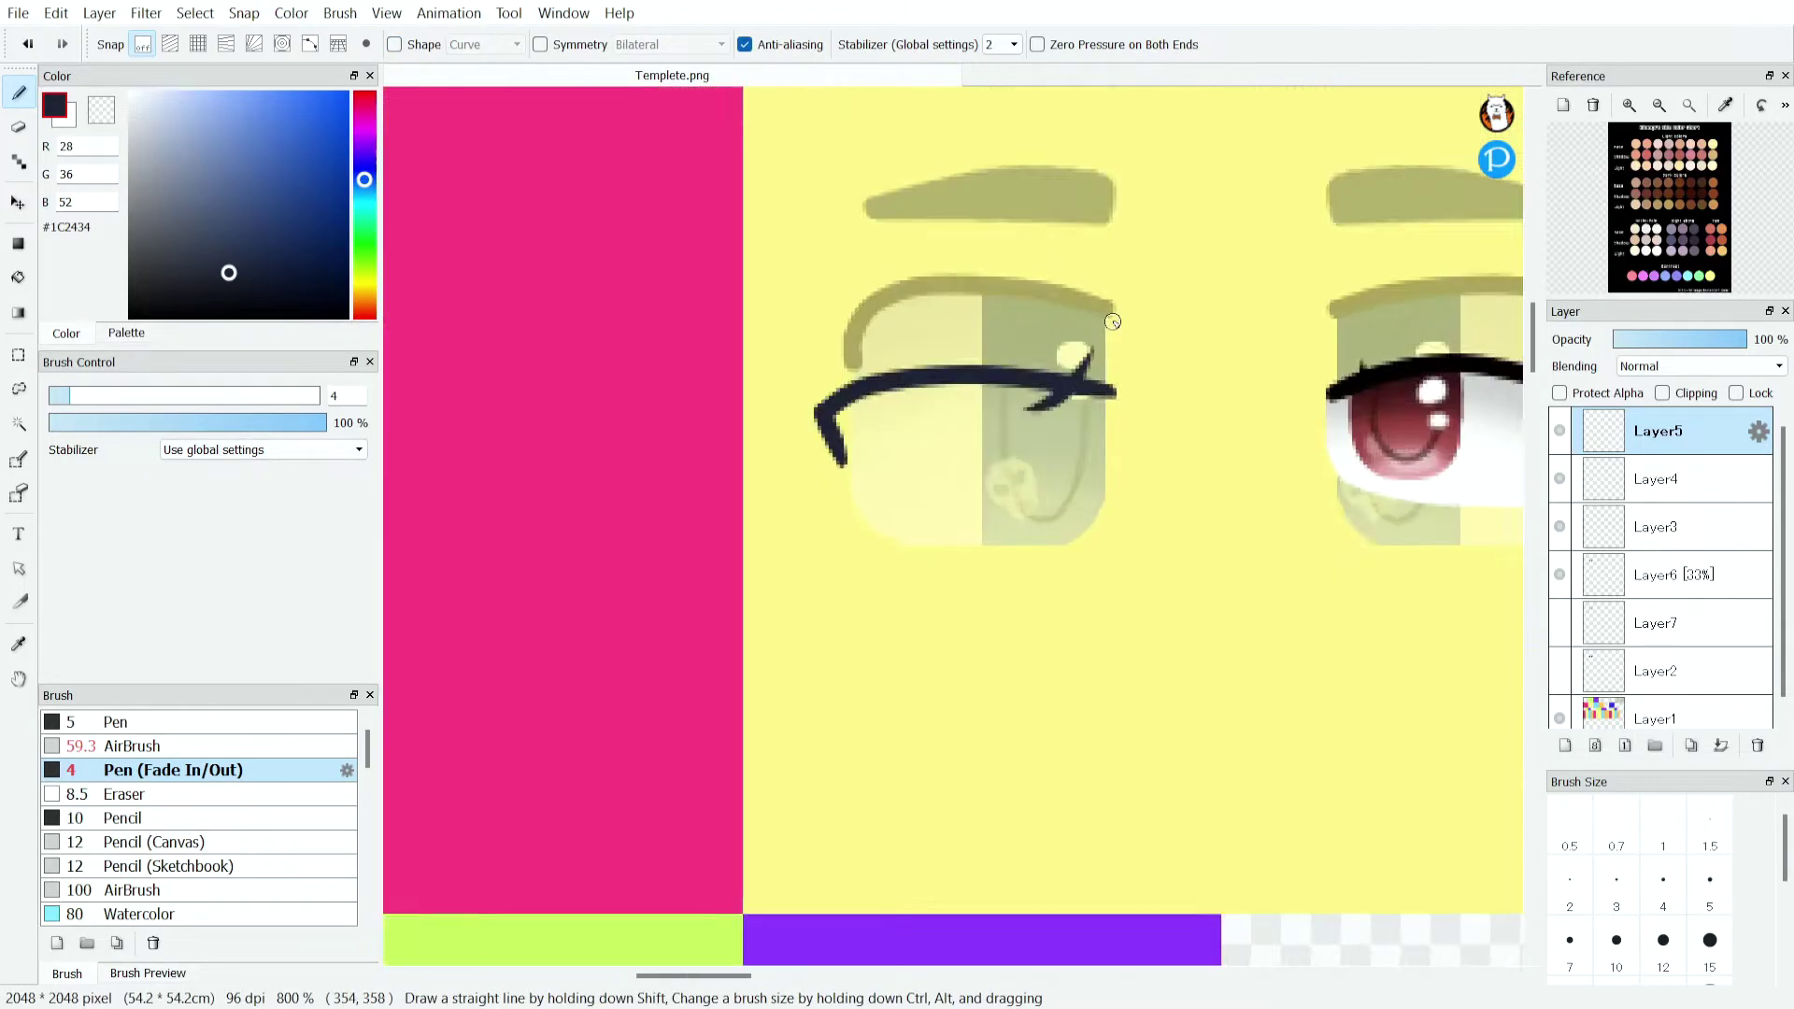
scroll(1131, 382, up, 2)
Erase the stray lower lash stroke from the lid line.
key(v)
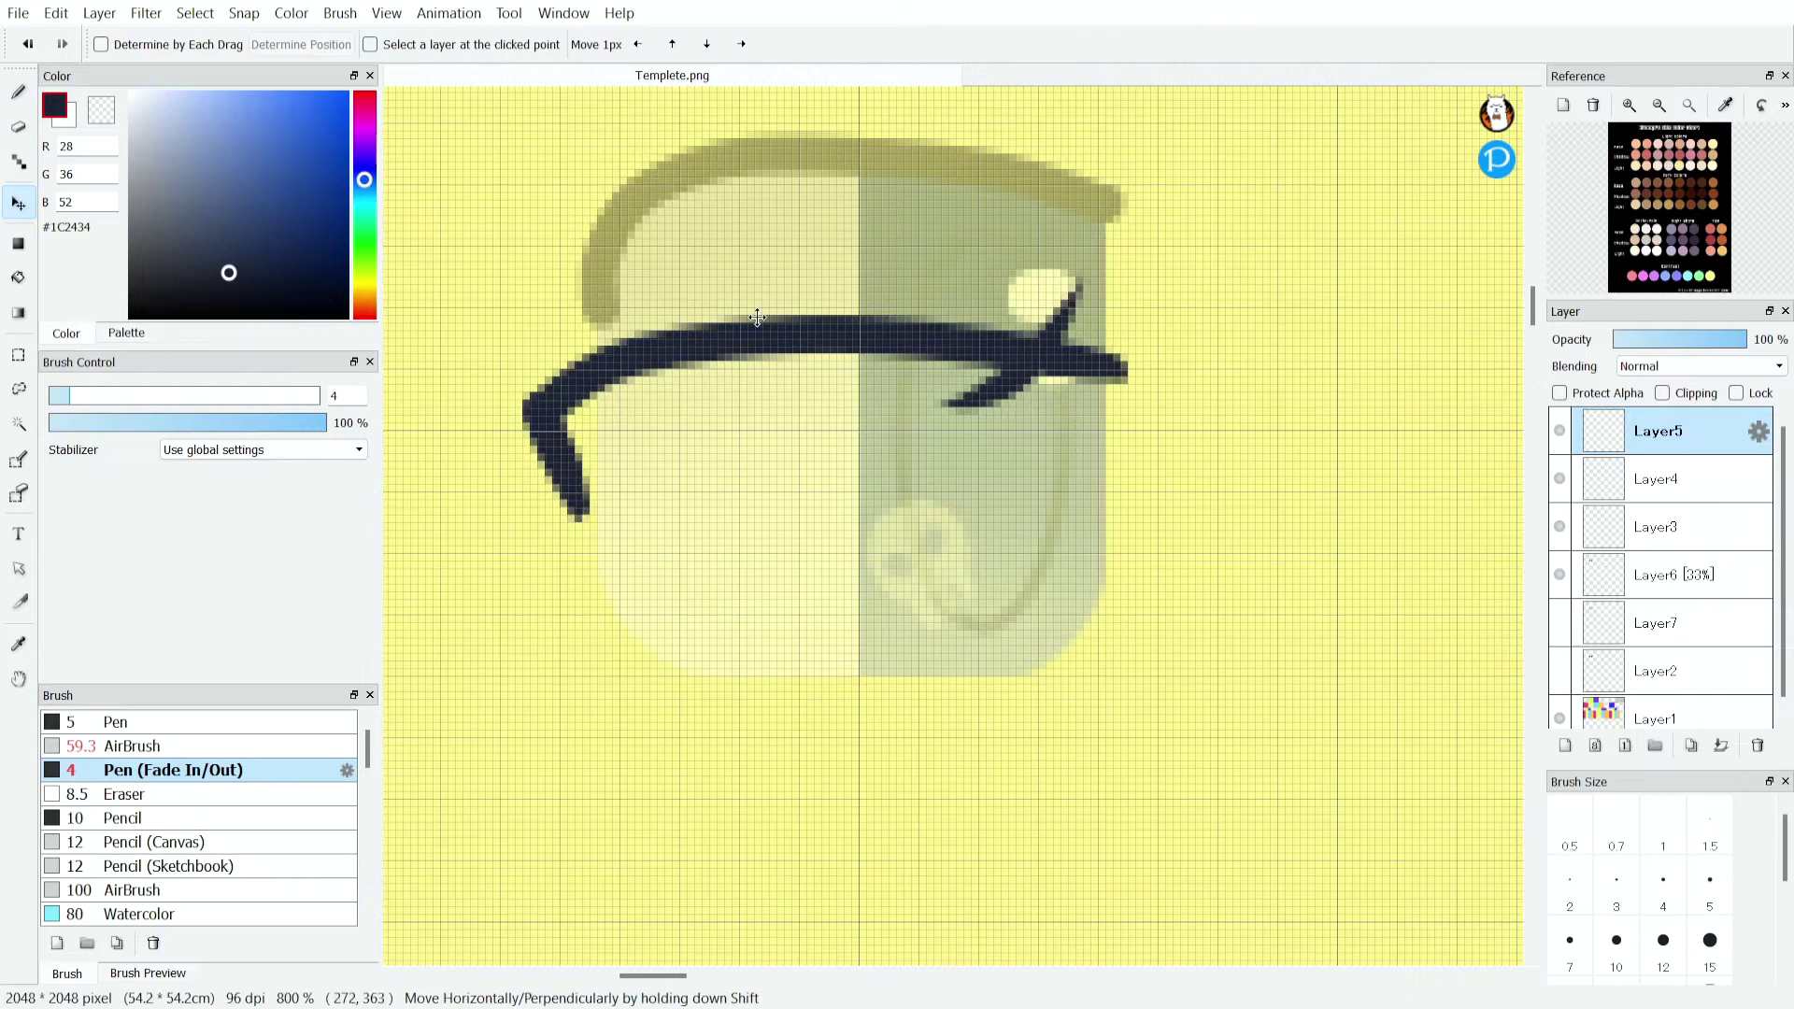
key(e)
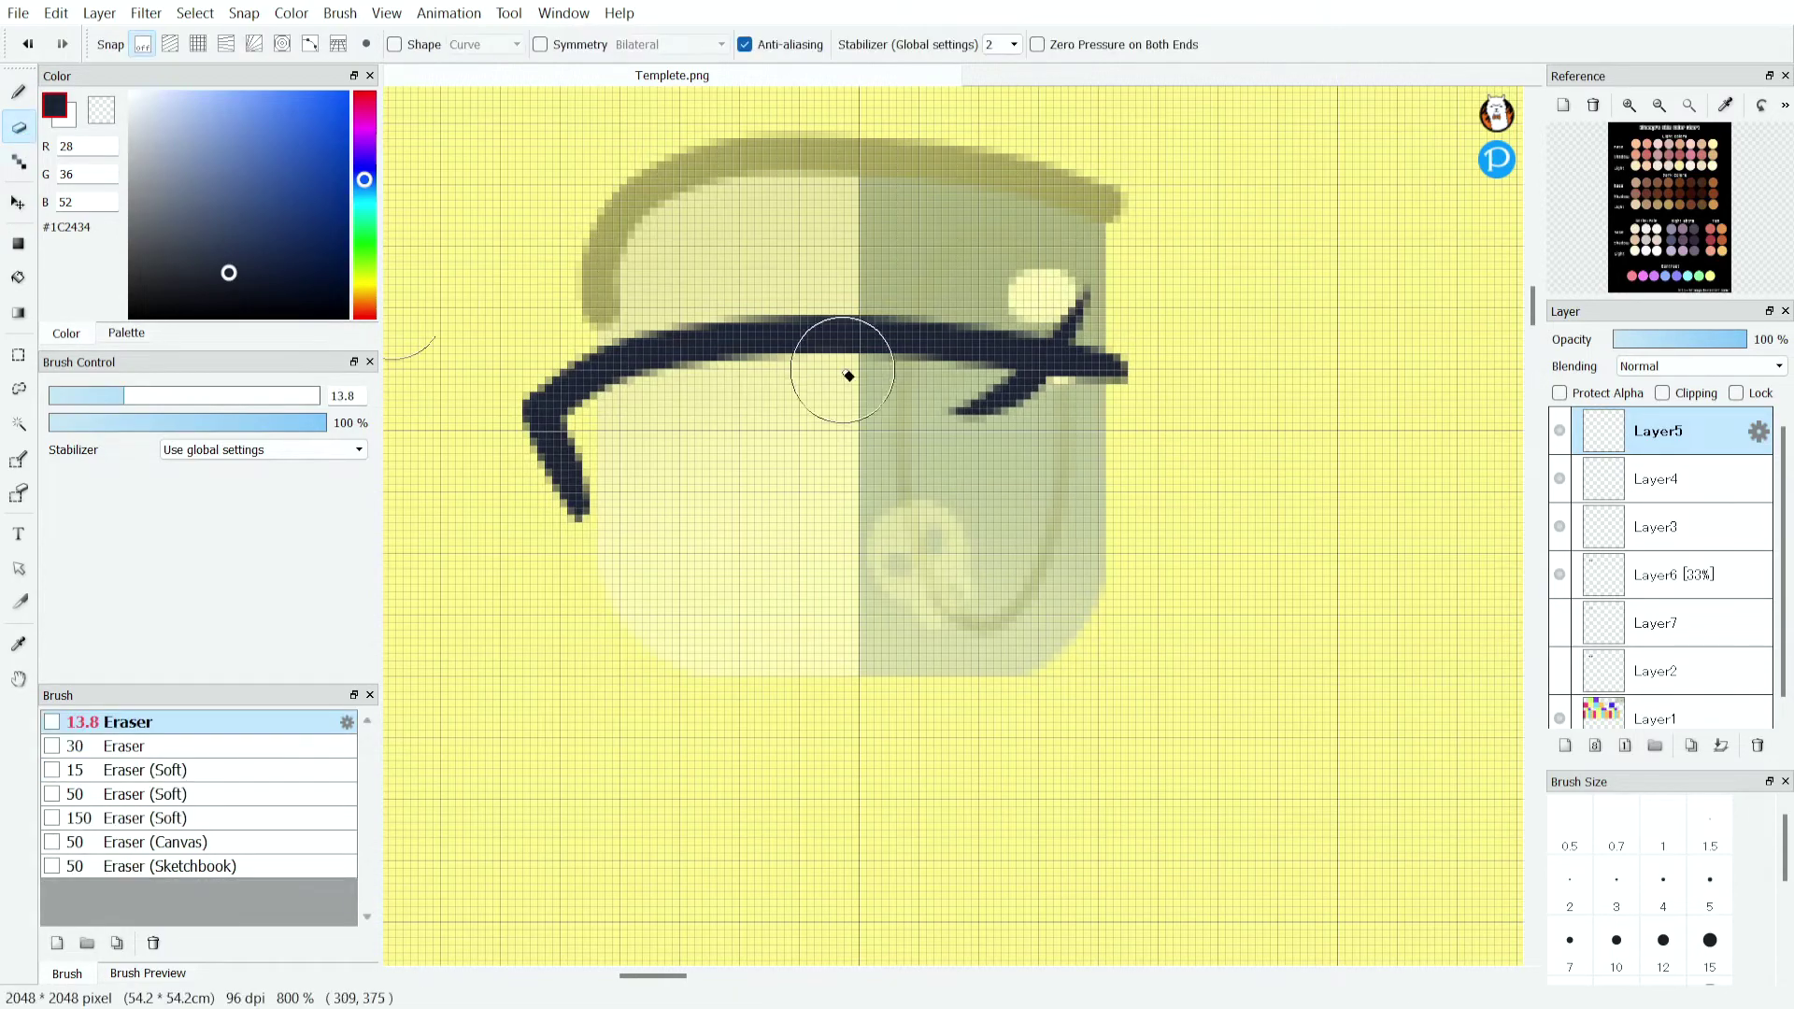
drag(1048, 426, 890, 429)
scroll(889, 373, down, 4)
scroll(823, 379, up, 2)
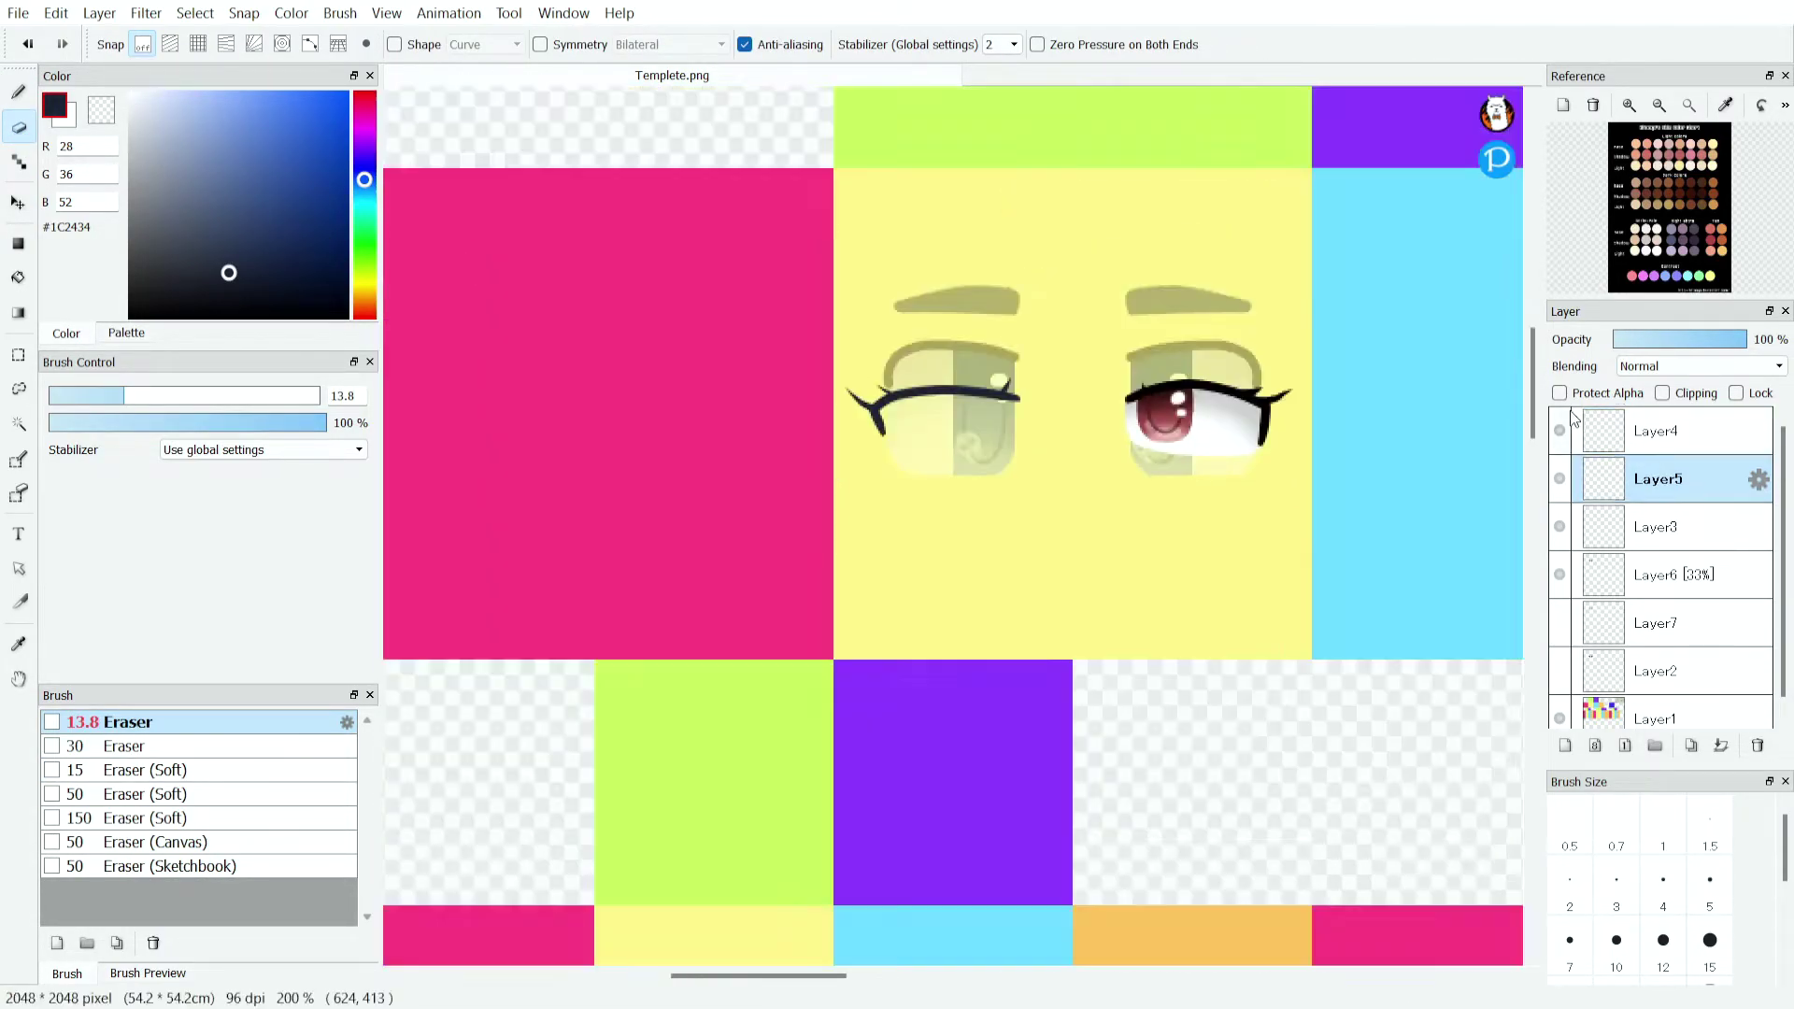
click(1562, 429)
click(1562, 431)
Fill the white of the left eye under the lash in white.
scroll(1121, 439, up, 2)
click(132, 95)
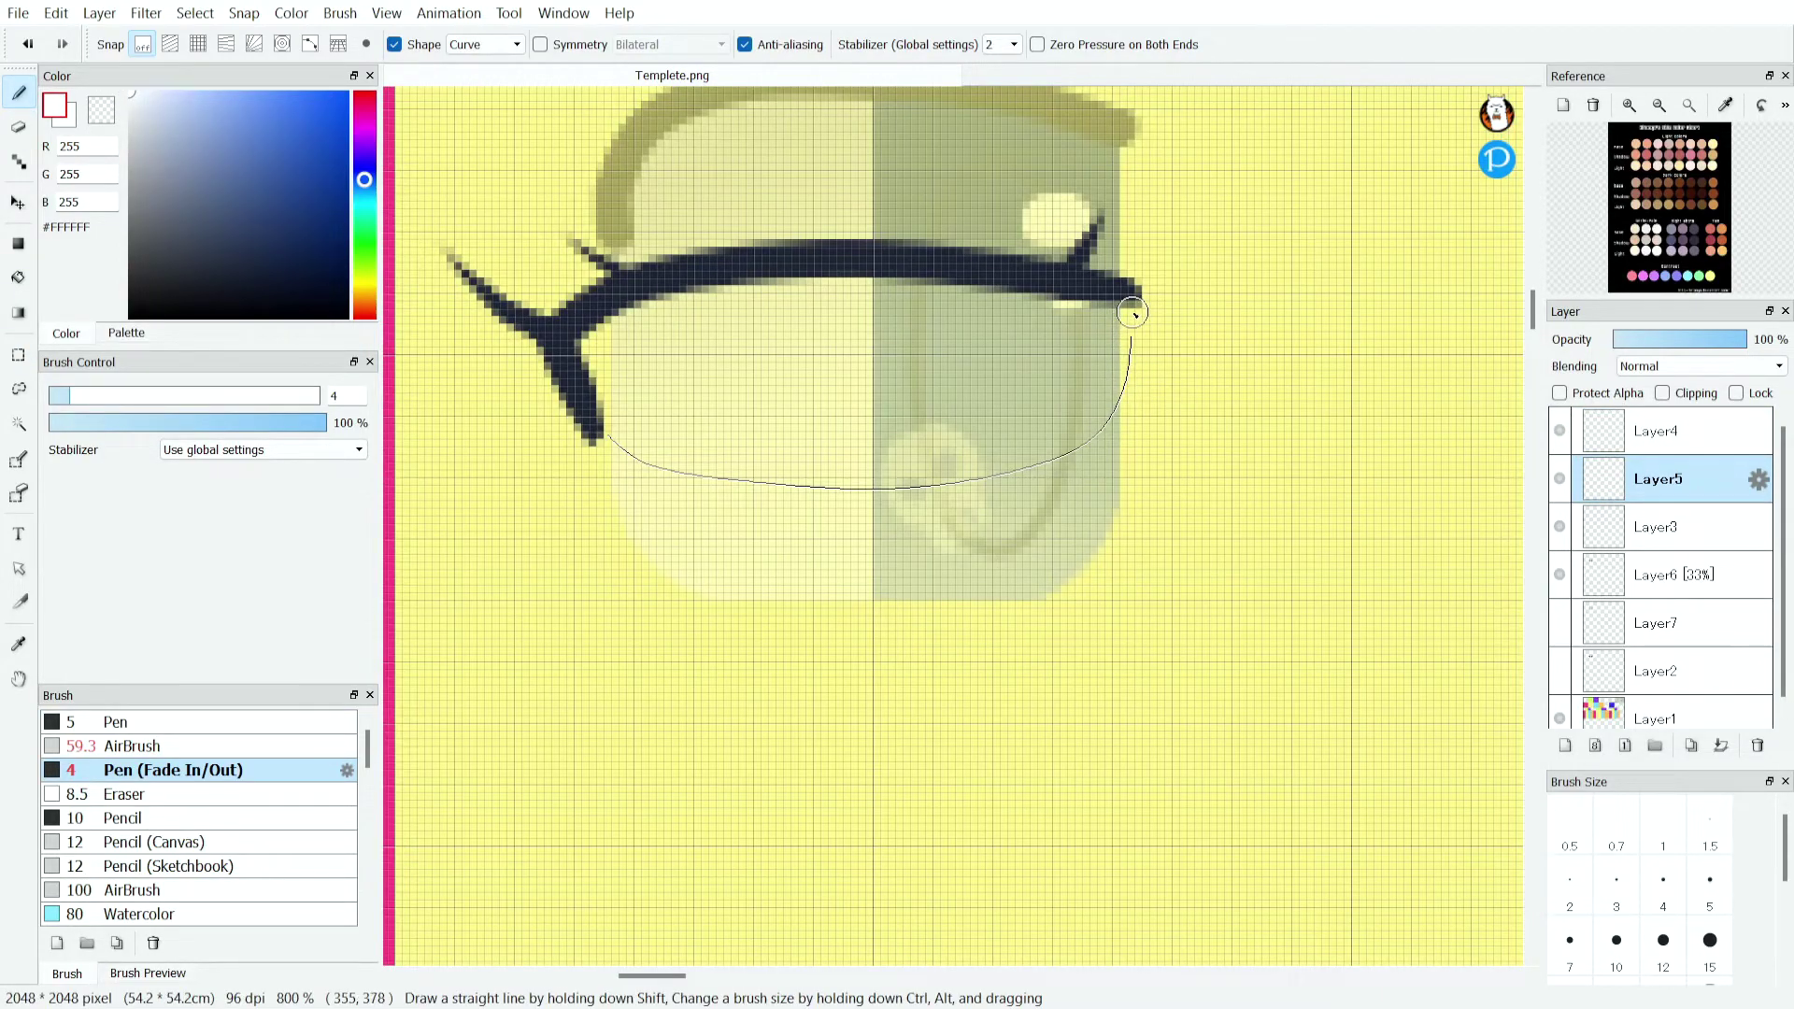
click(1120, 304)
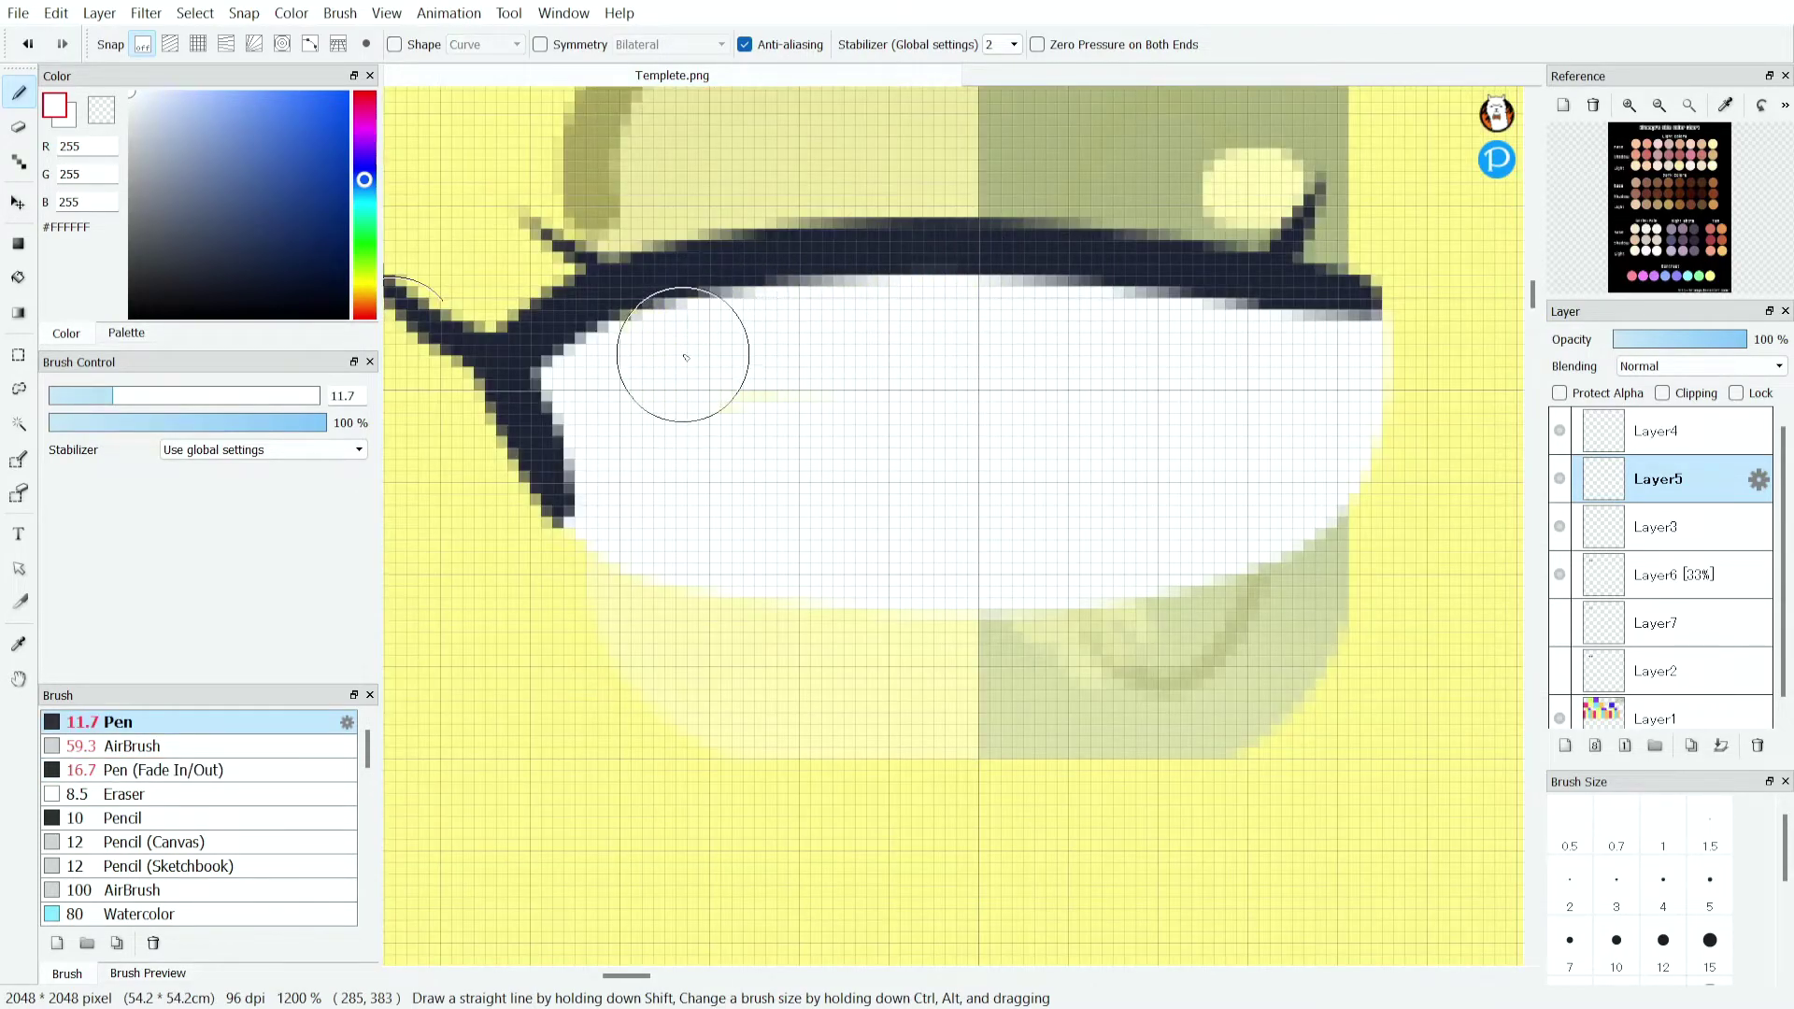
scroll(885, 372, down, 4)
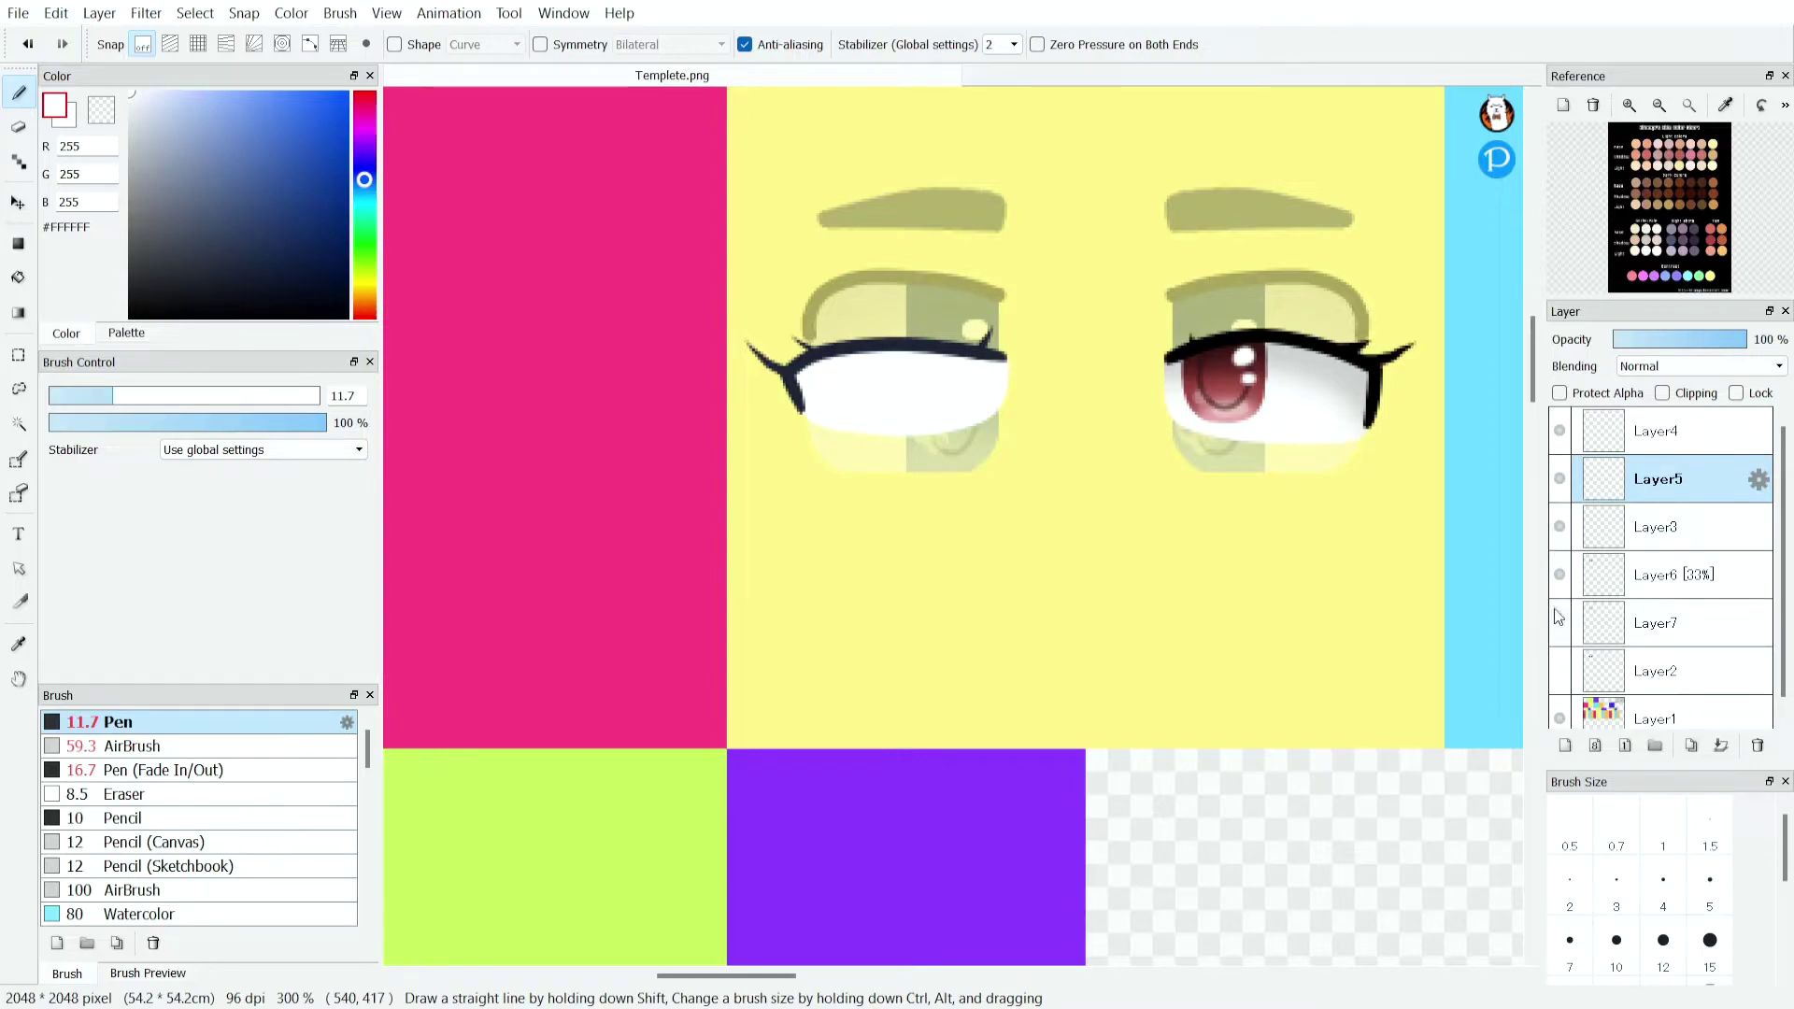
Shade the top of the eye white on a clipped layer at 54% opacity and merge it down.
click(1565, 745)
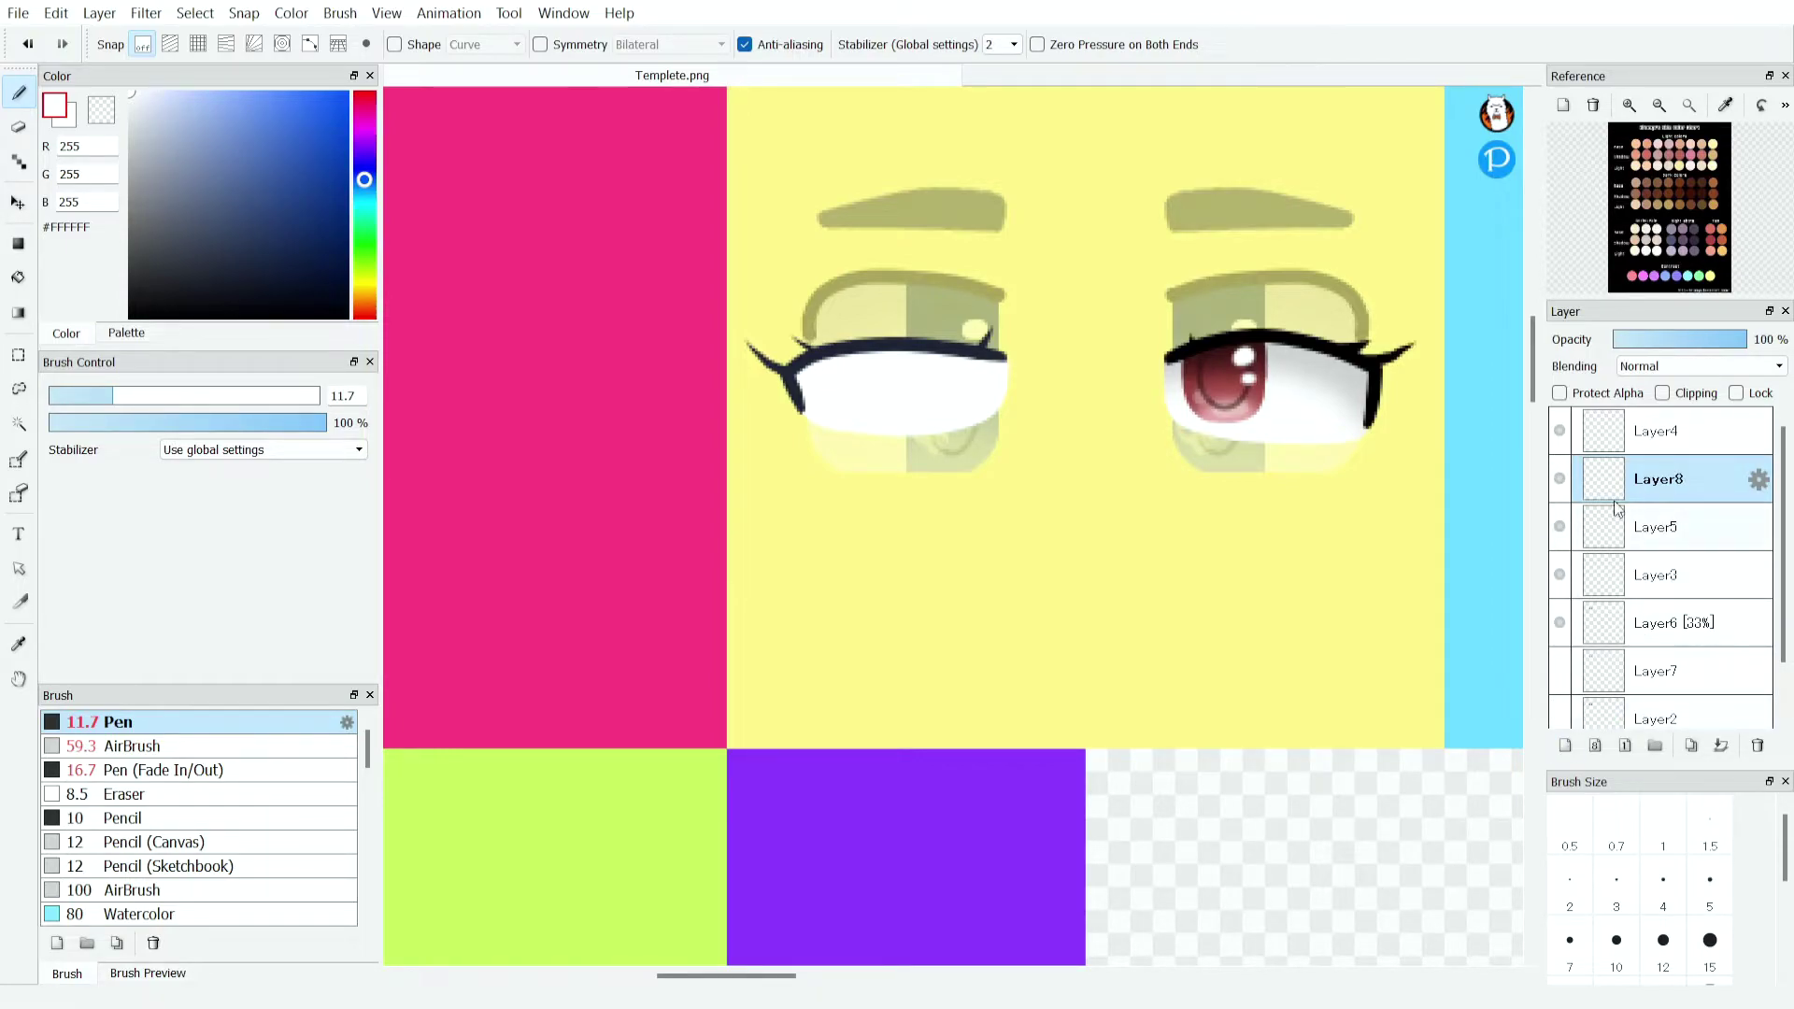
click(1662, 393)
scroll(741, 369, up, 2)
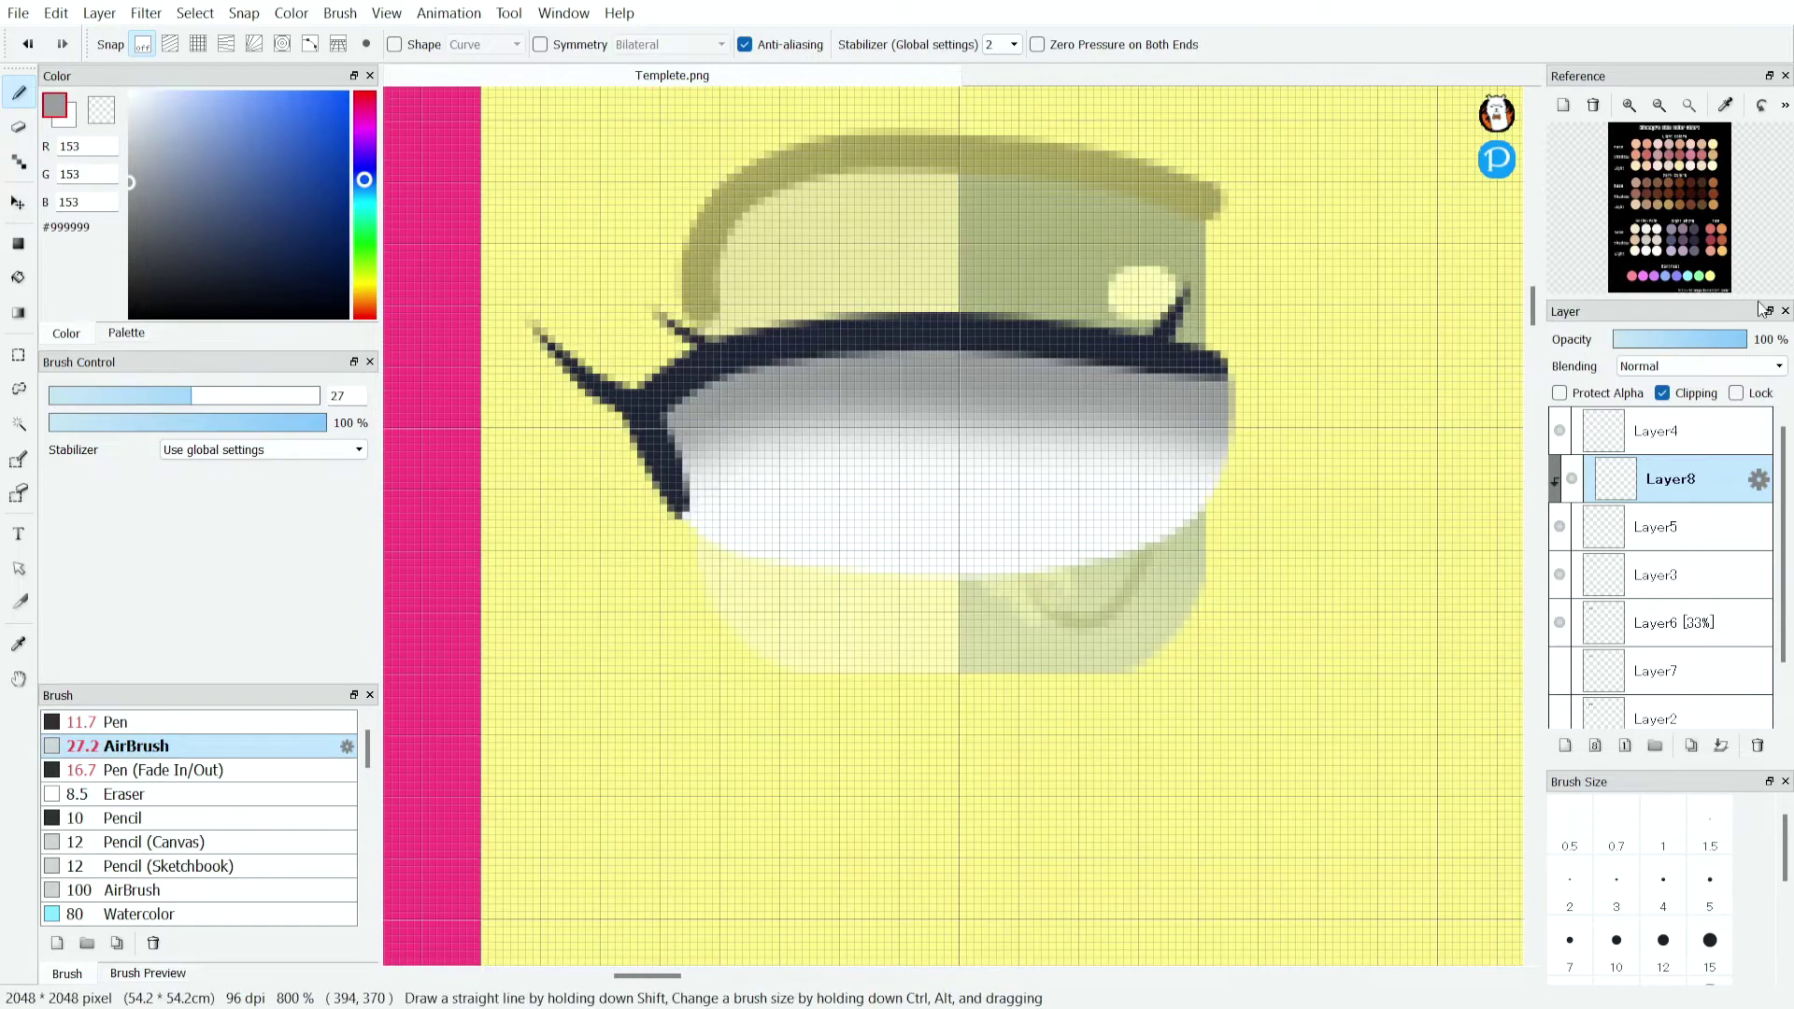
click(1696, 340)
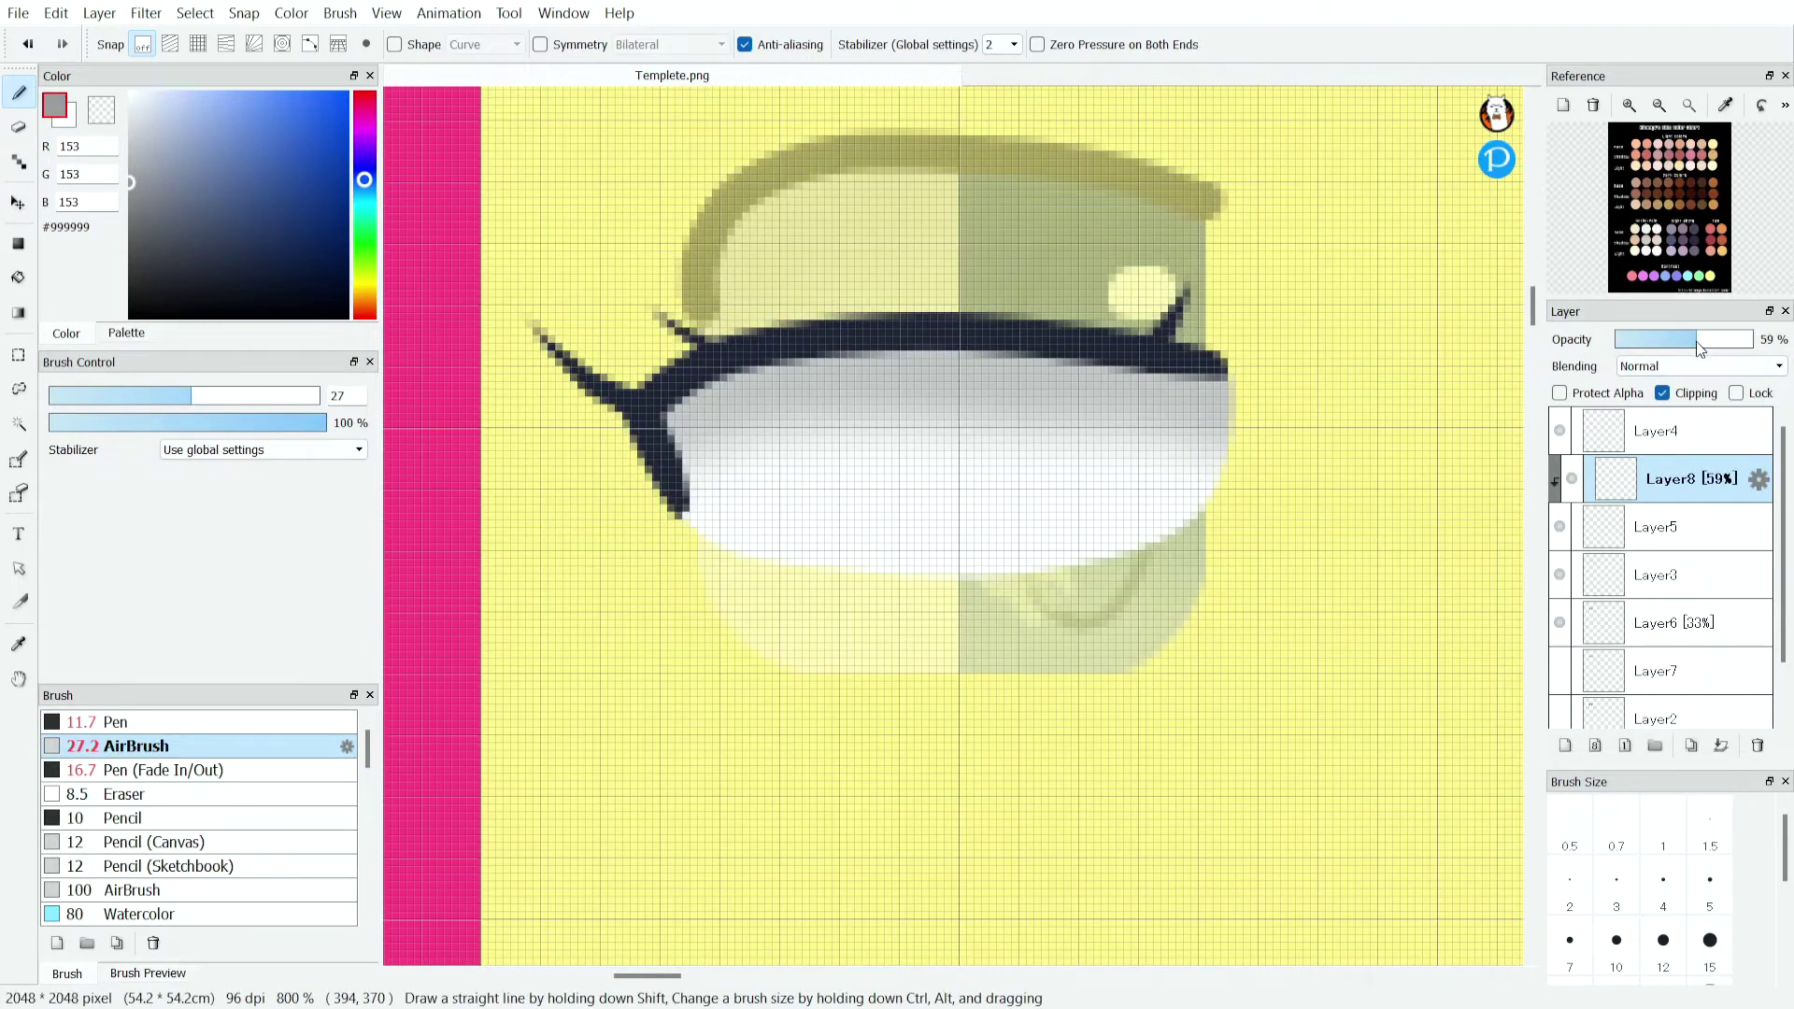
click(1690, 340)
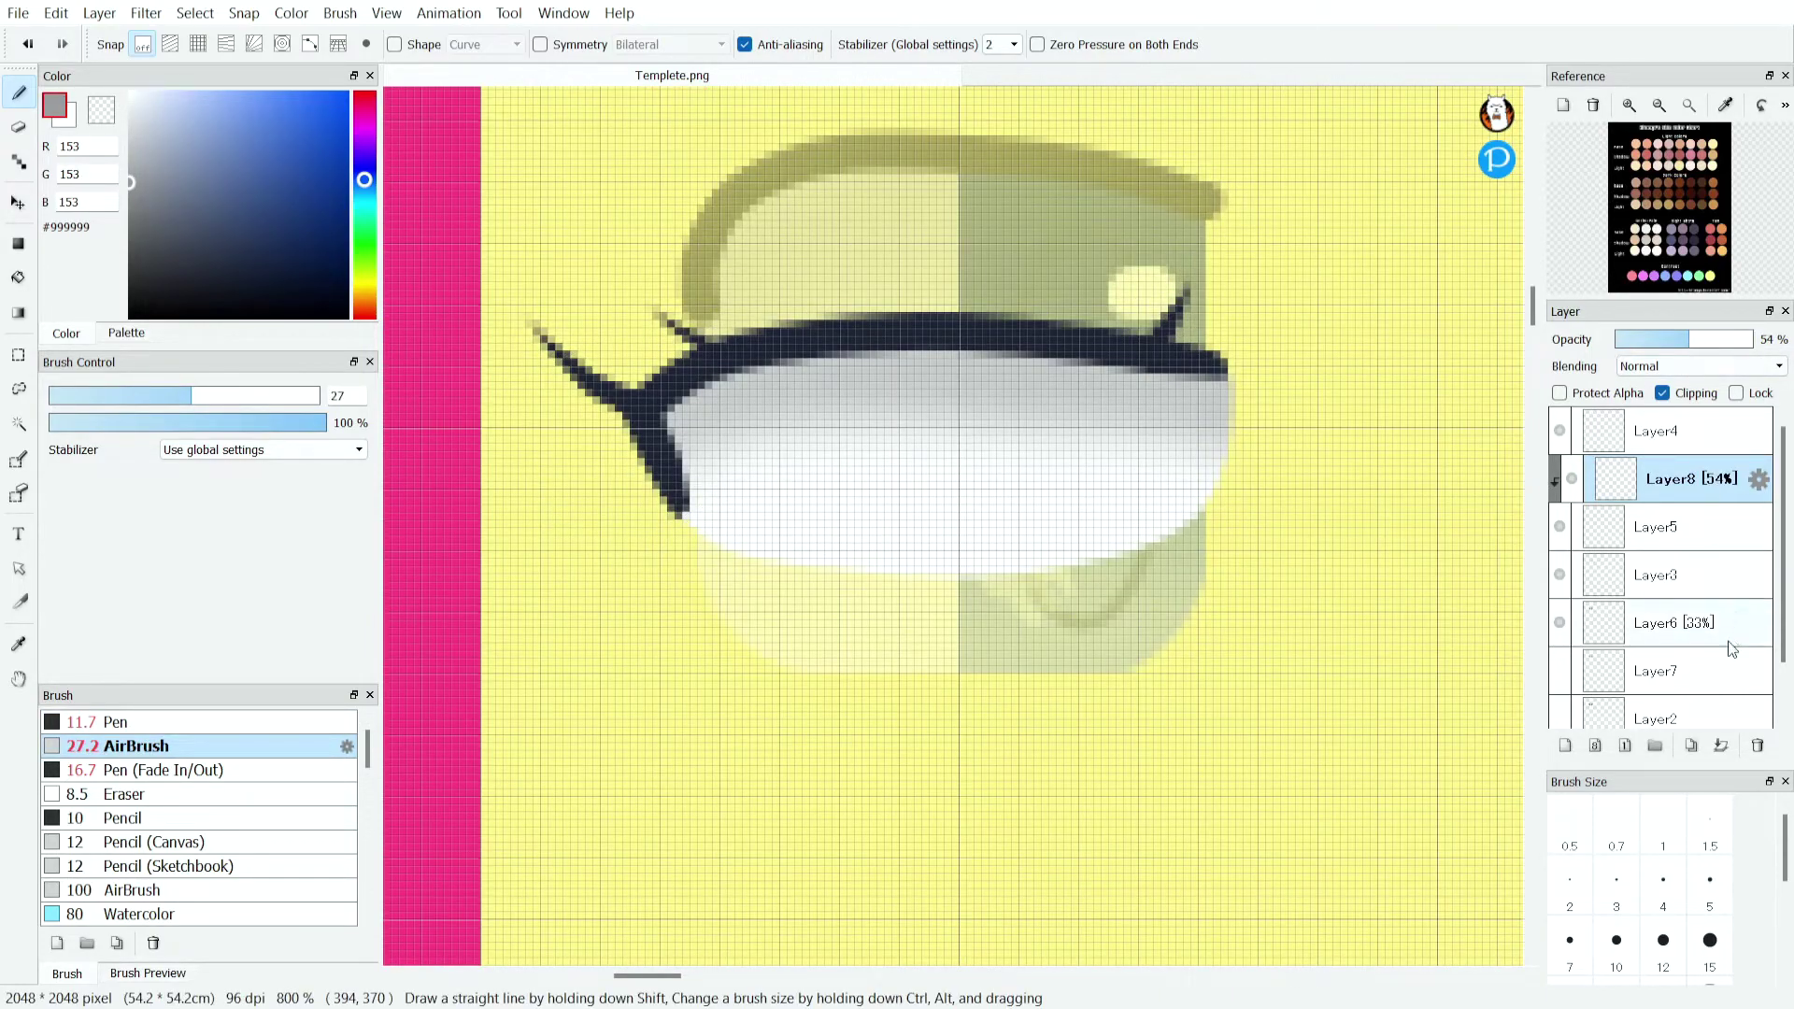
click(1721, 746)
On a fresh layer, paint a flat #B6256D magenta iris under the lashes with the solid pen.
click(1561, 478)
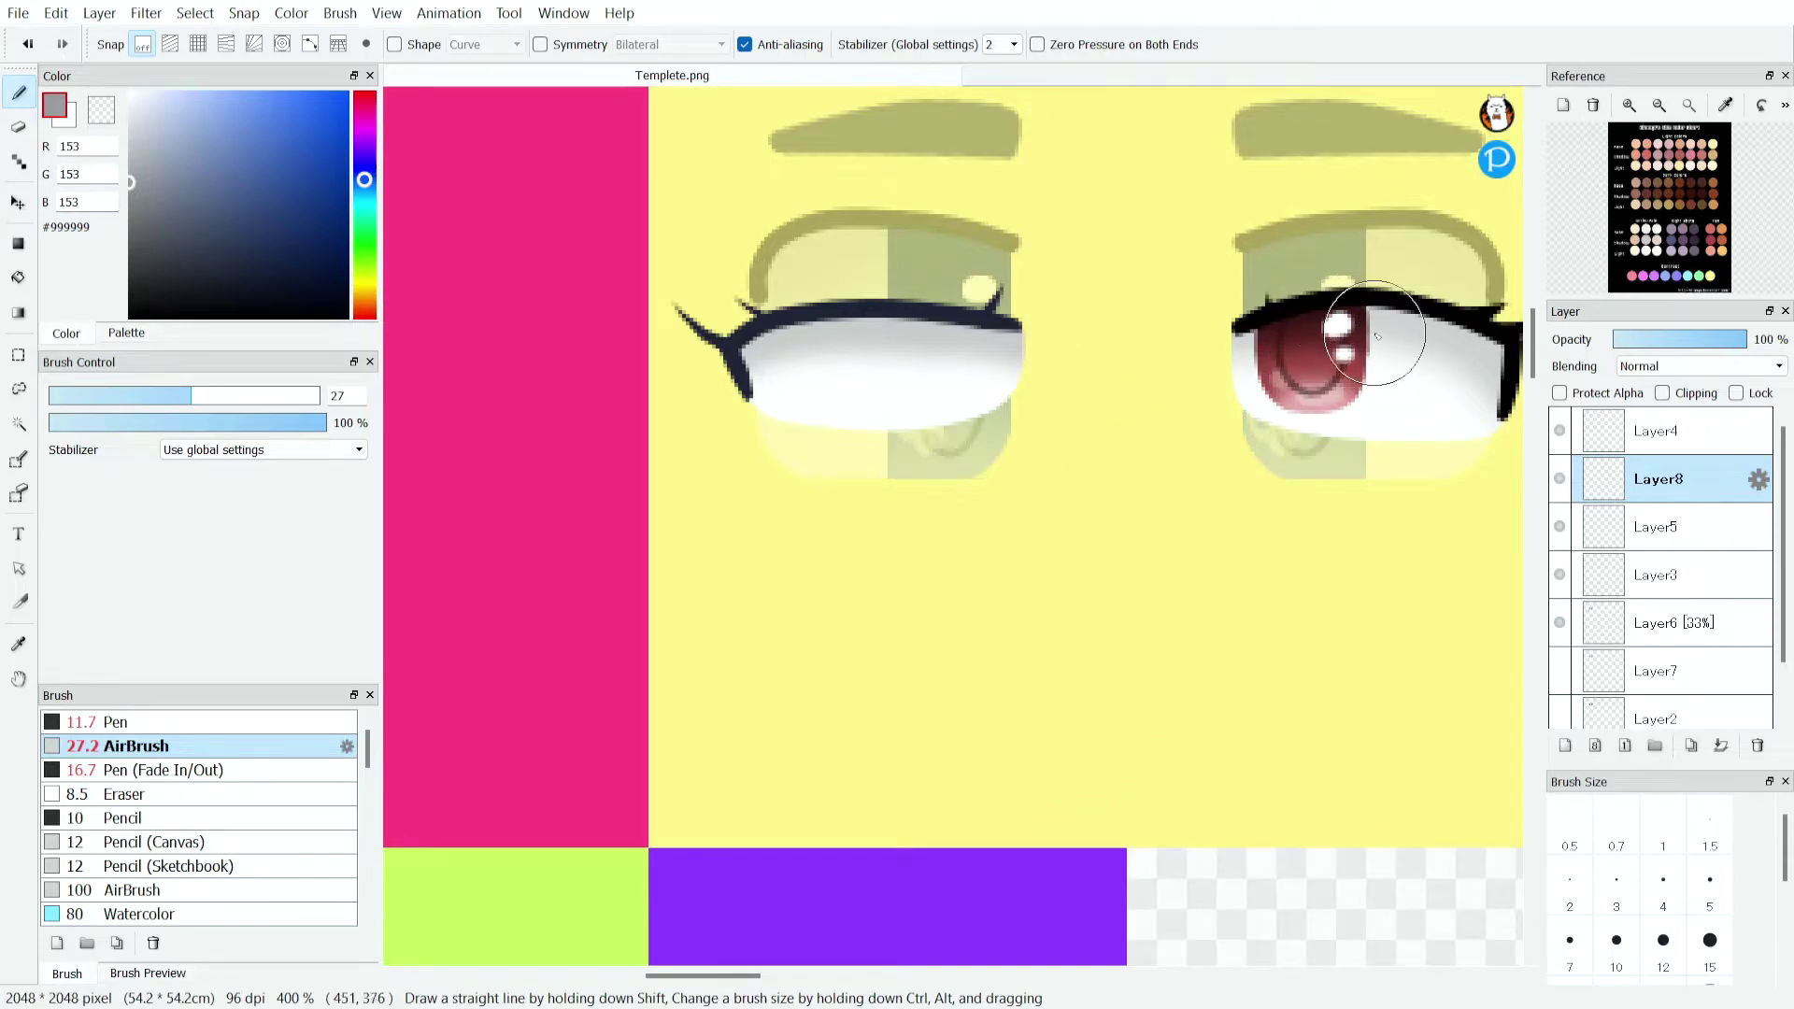
scroll(1012, 373, up, 2)
click(363, 119)
drag(359, 119, 357, 110)
click(306, 155)
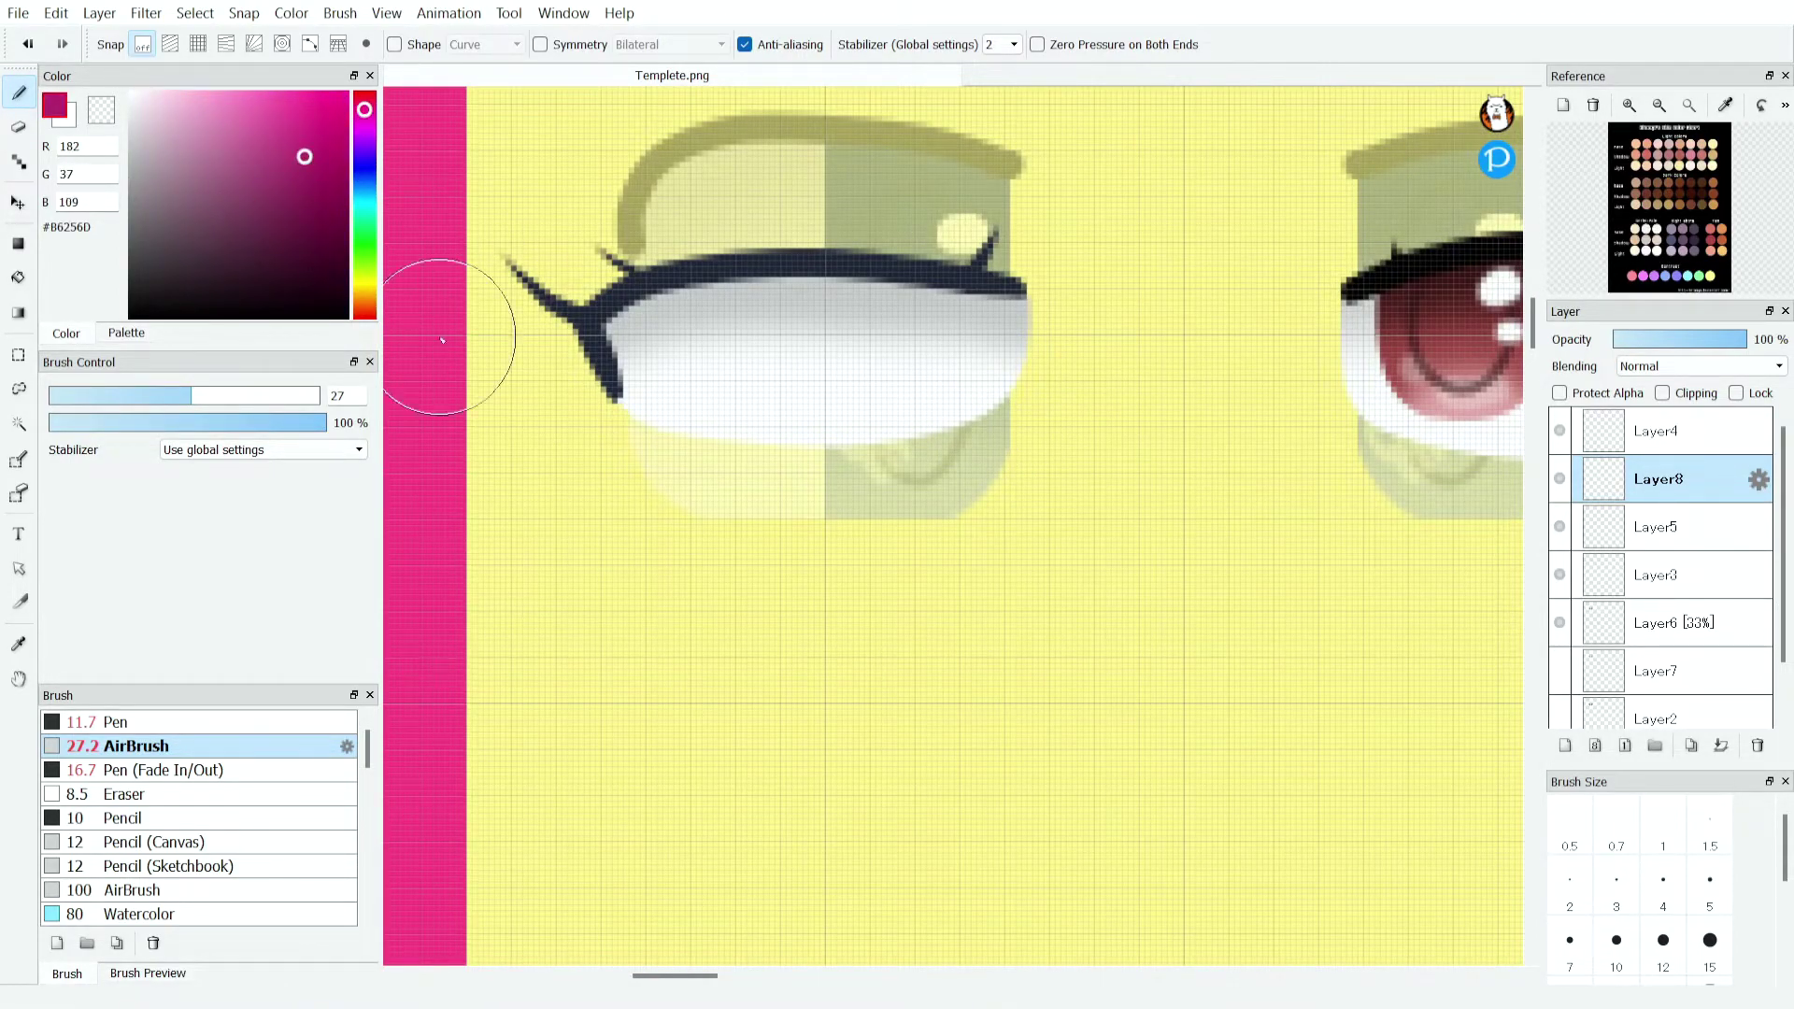
click(142, 722)
scroll(909, 280, up, 4)
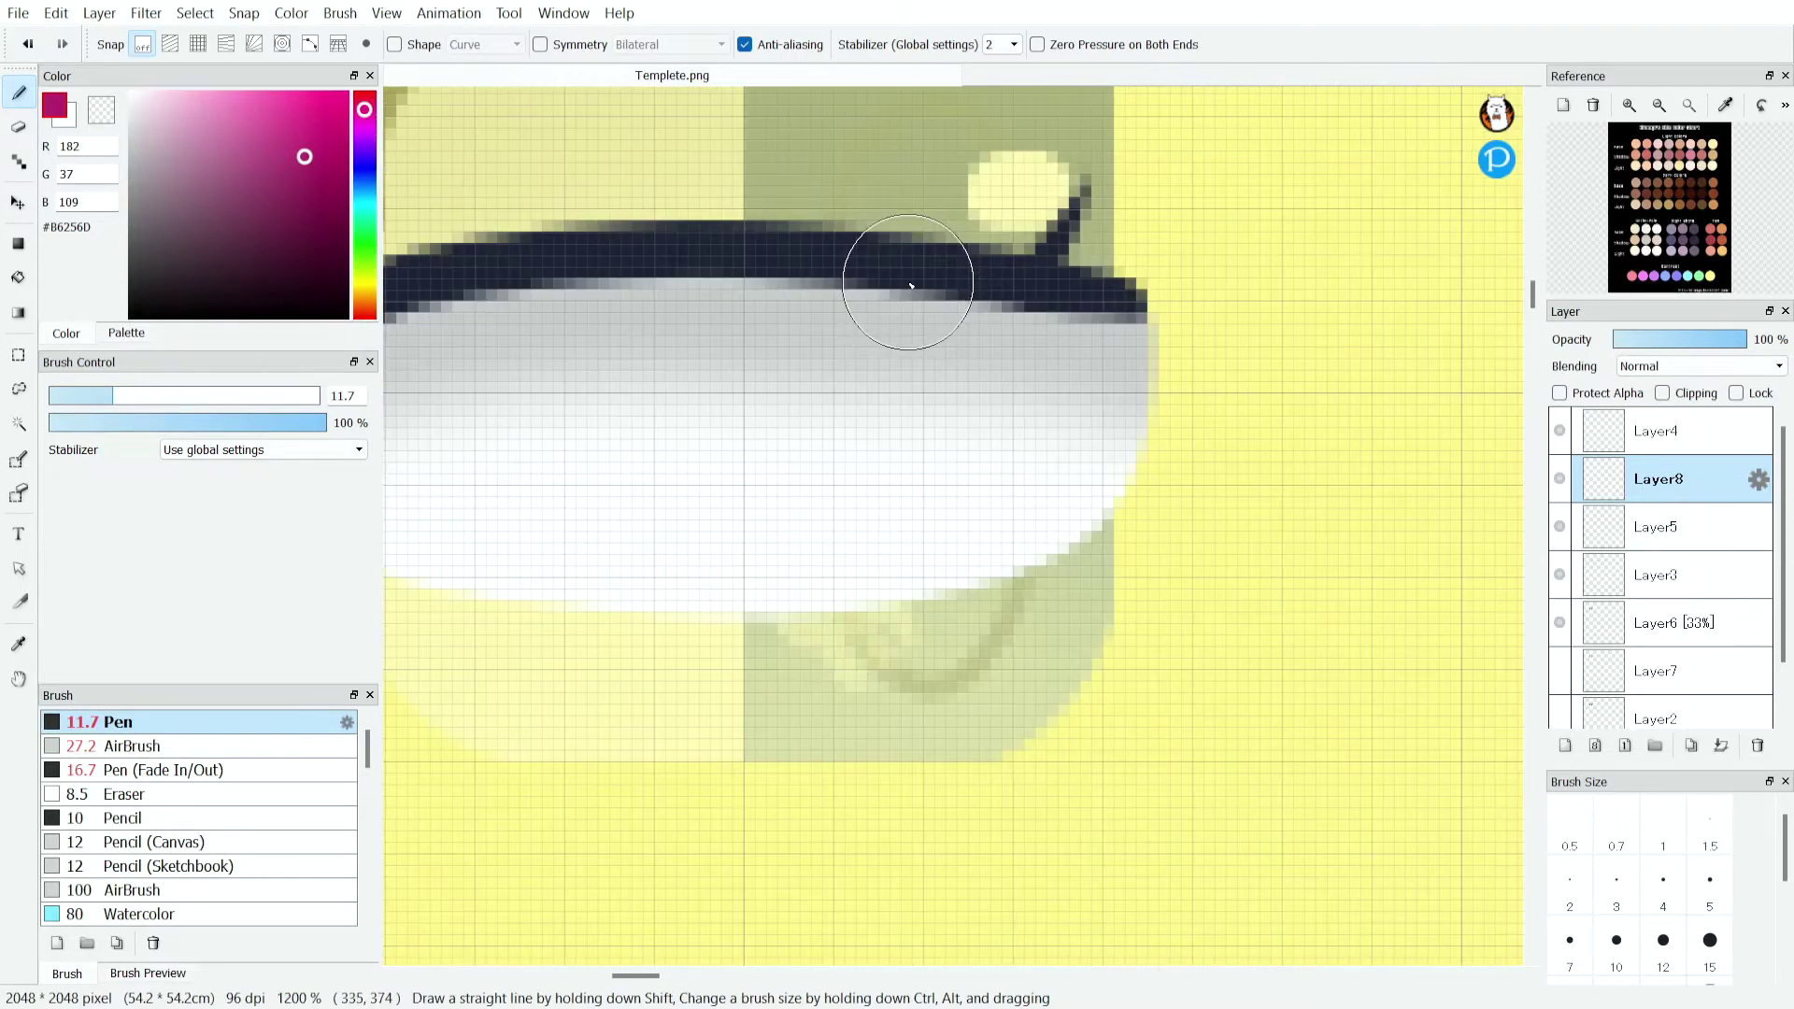
click(989, 338)
mouse_move(990, 338)
mouse_down()
mouse_move(983, 433)
mouse_move(942, 491)
mouse_move(853, 509)
mouse_move(768, 445)
mouse_move(750, 308)
mouse_move(771, 350)
mouse_move(769, 476)
mouse_move(813, 517)
mouse_move(889, 524)
mouse_move(948, 517)
mouse_move(977, 465)
mouse_move(965, 508)
mouse_move(934, 526)
mouse_move(913, 523)
mouse_move(876, 348)
mouse_up()
scroll(877, 347, down, 4)
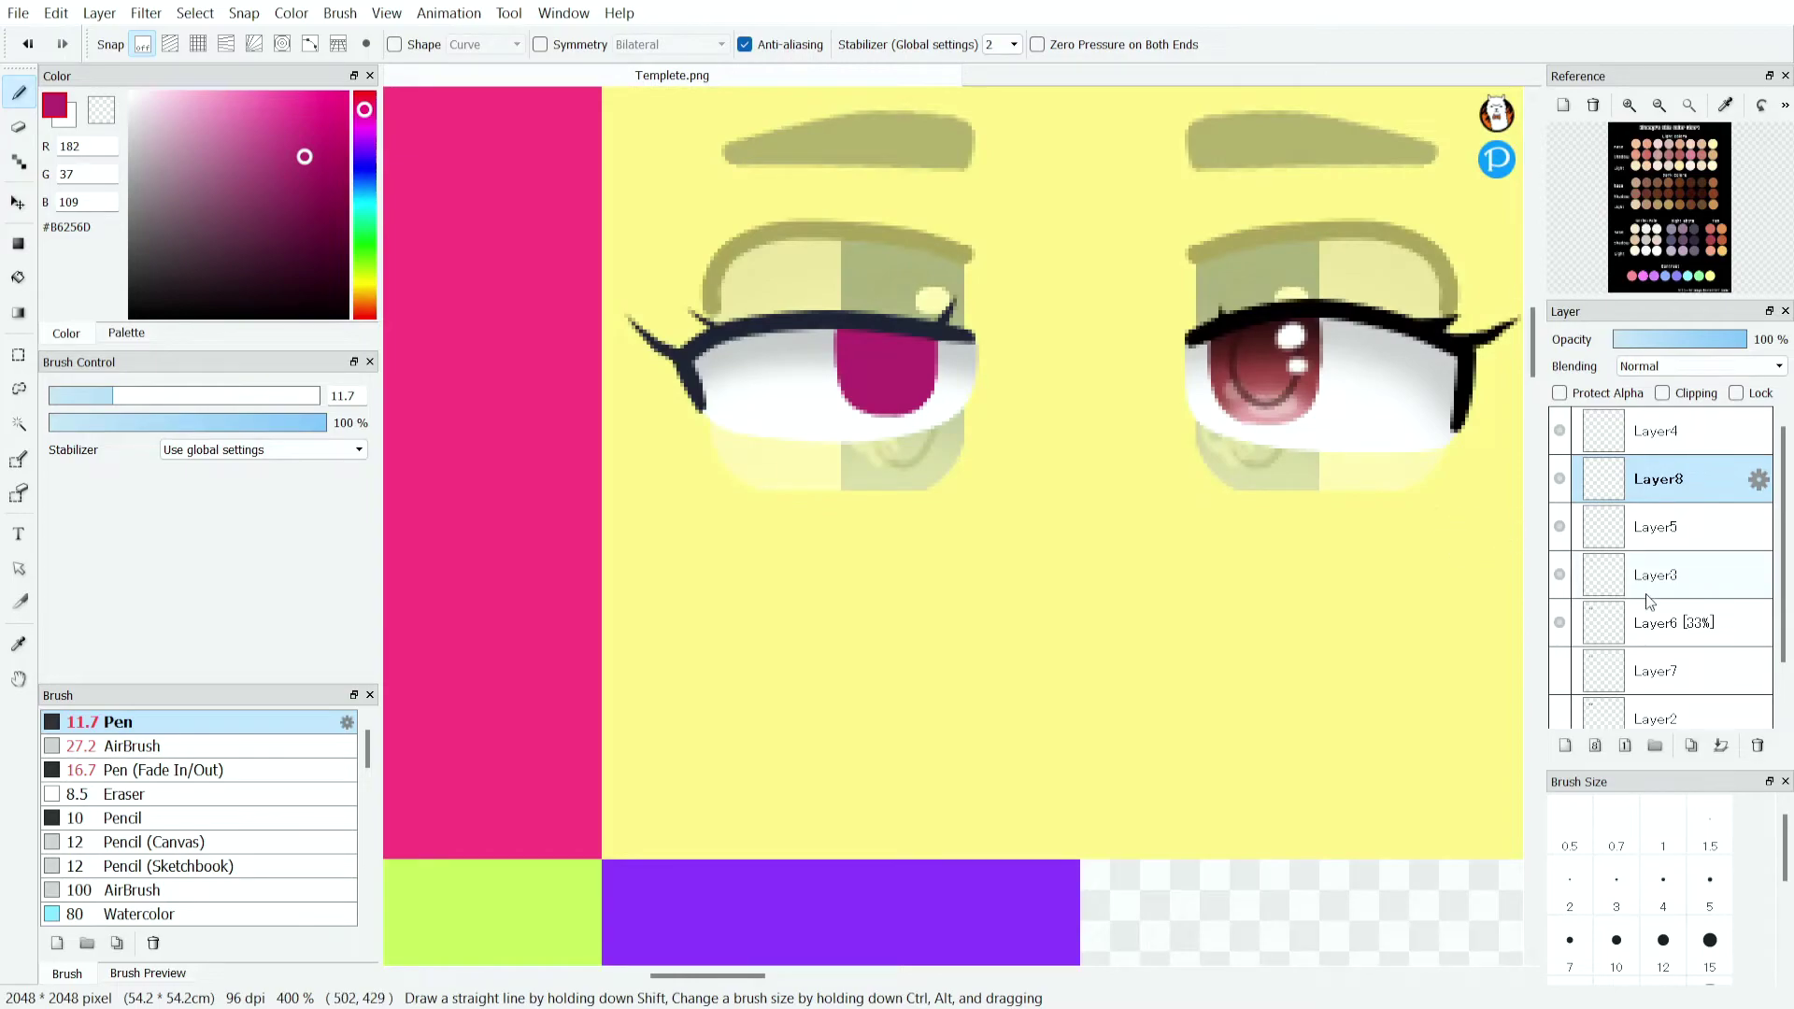
On a layer clipped to the iris, airbrush very dark magenta over the iris top.
click(1564, 741)
click(1663, 394)
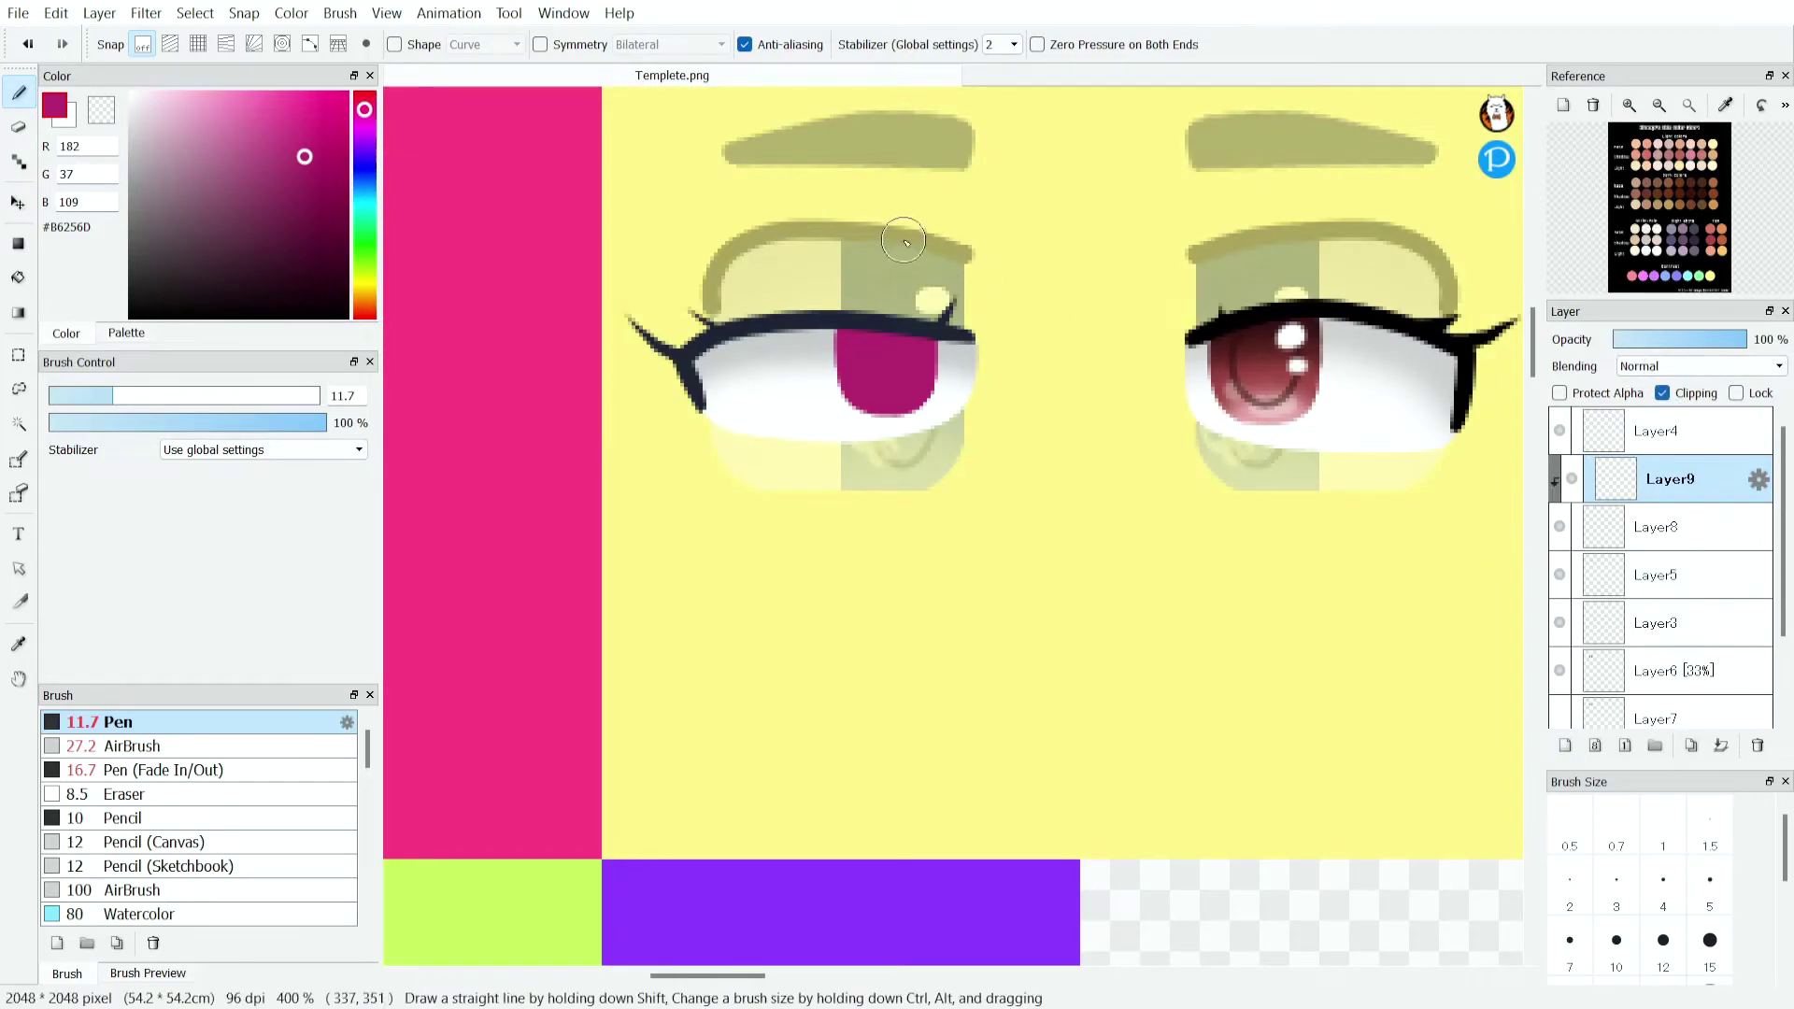
scroll(903, 228, up, 2)
click(303, 215)
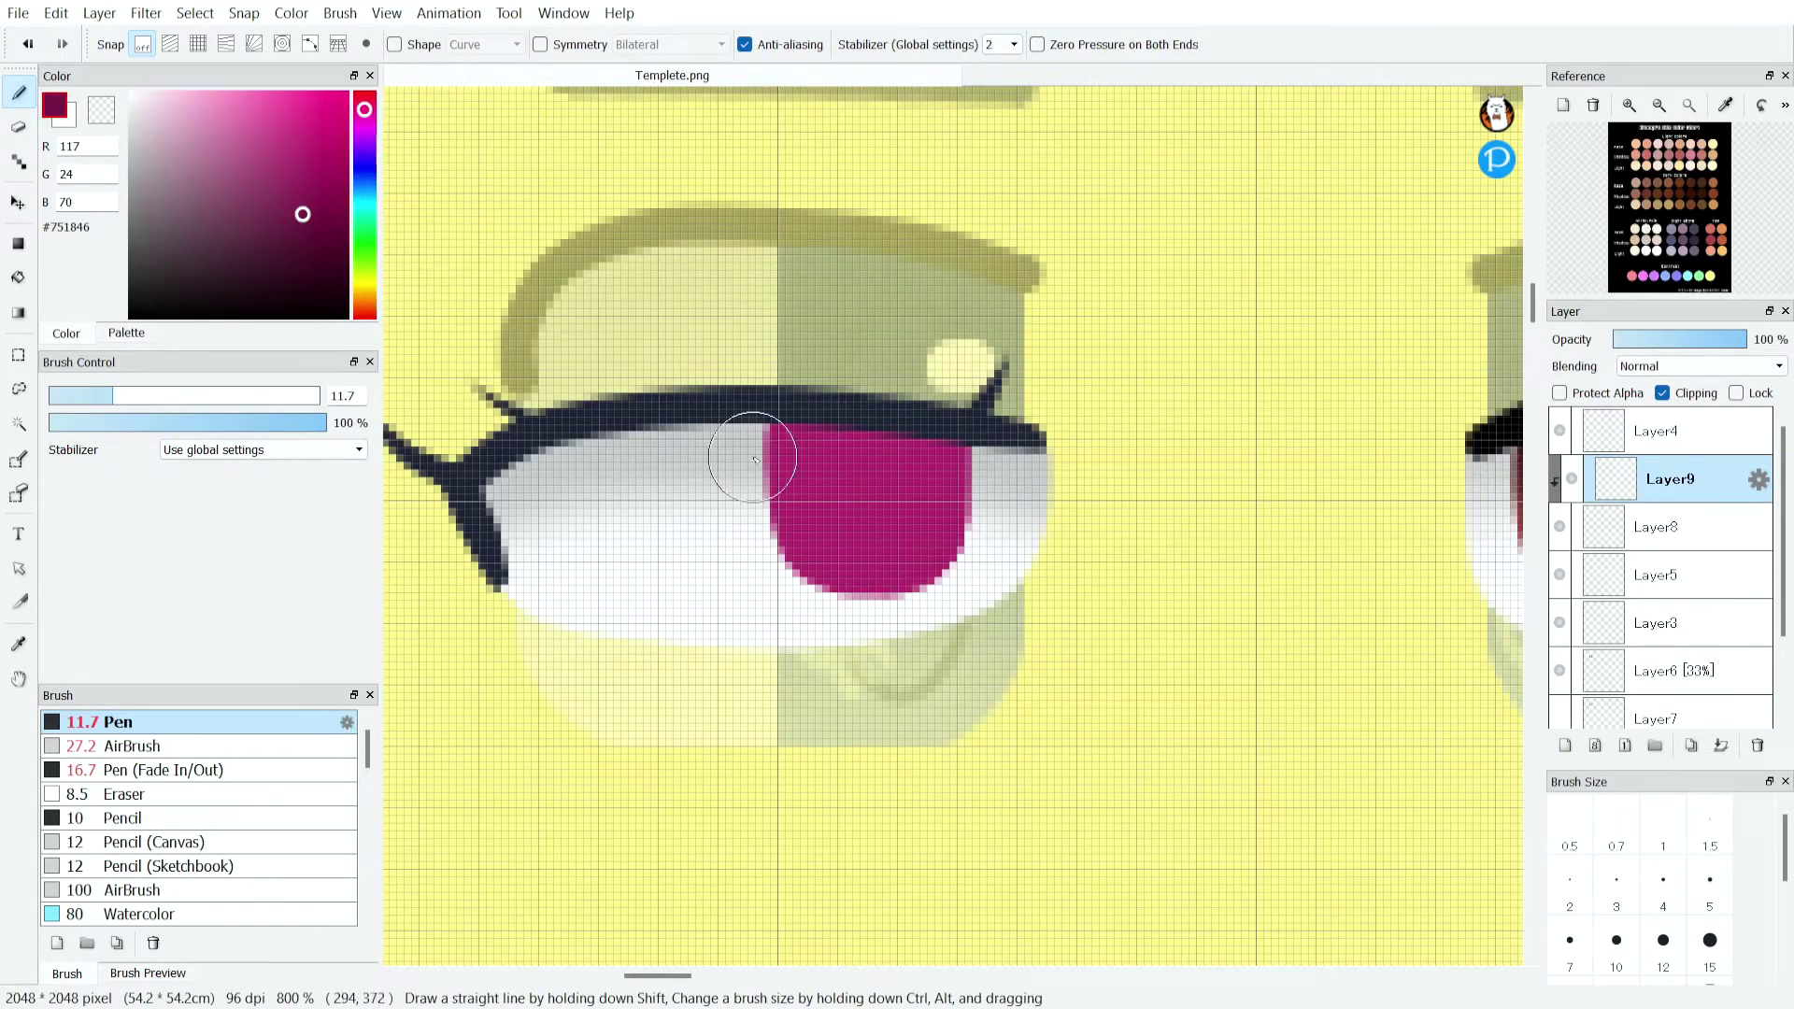
scroll(912, 598, up, 1)
click(208, 748)
scroll(888, 383, up, 1)
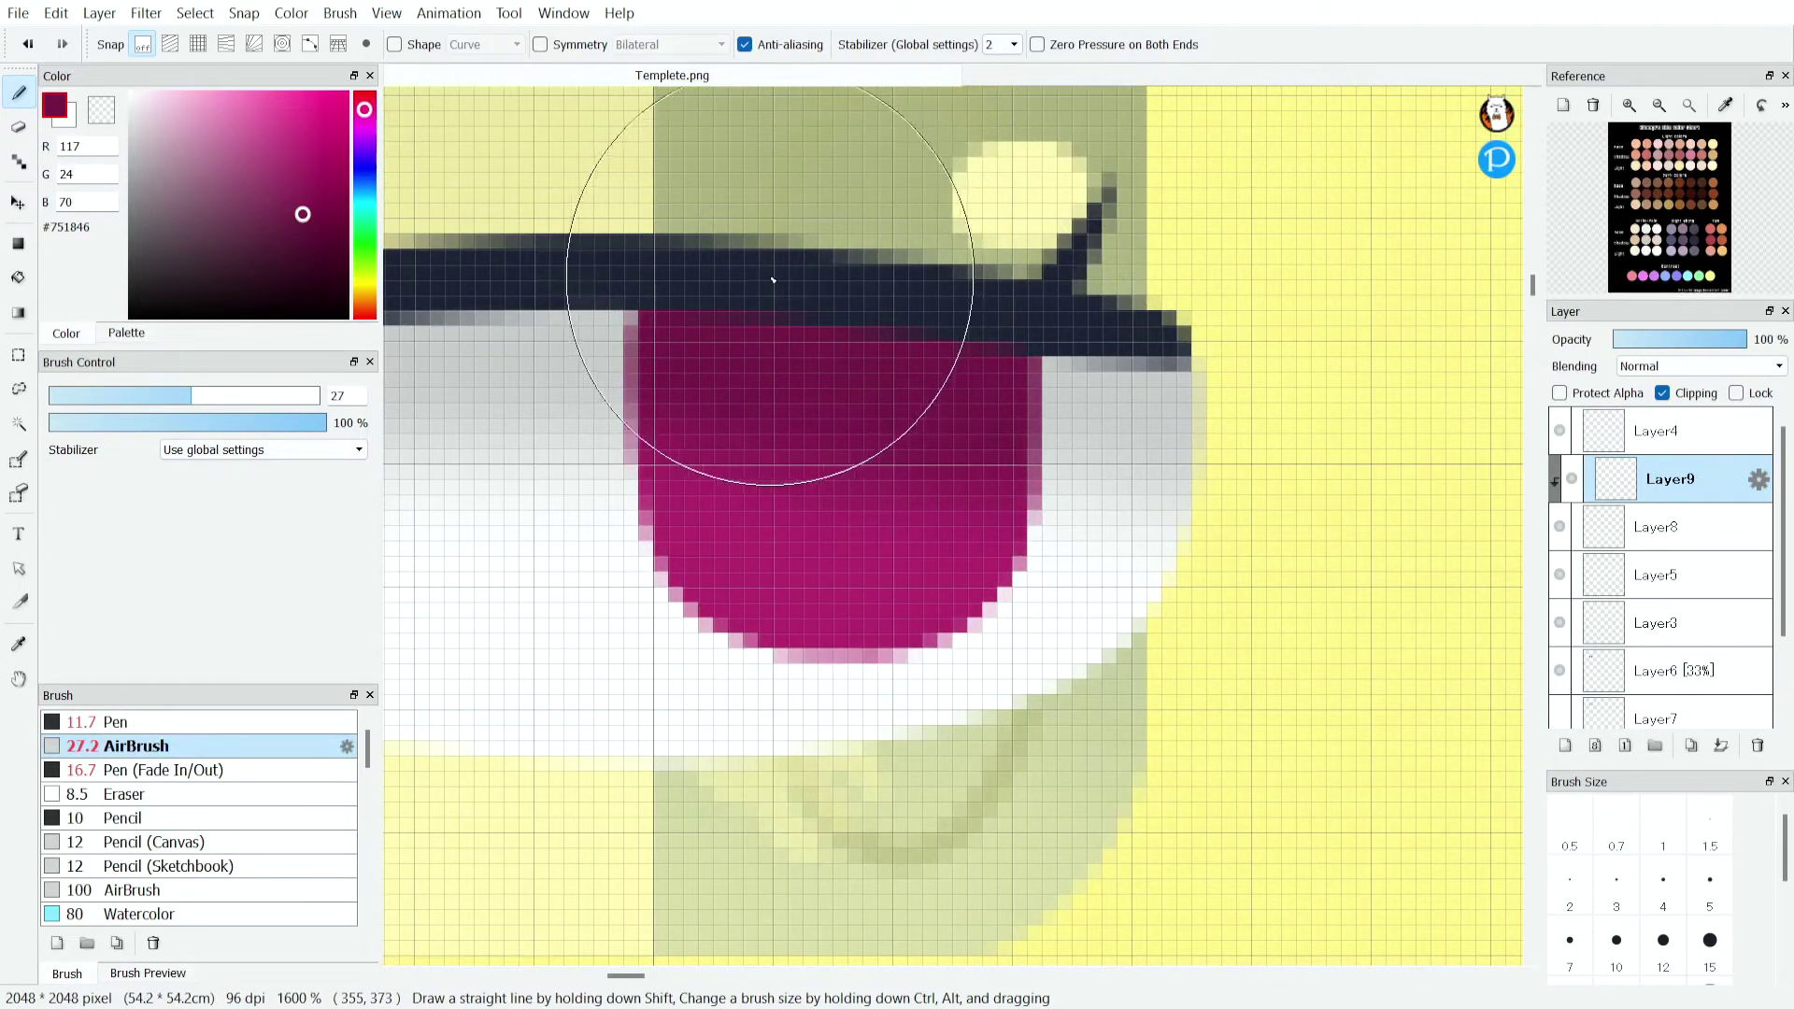
click(307, 259)
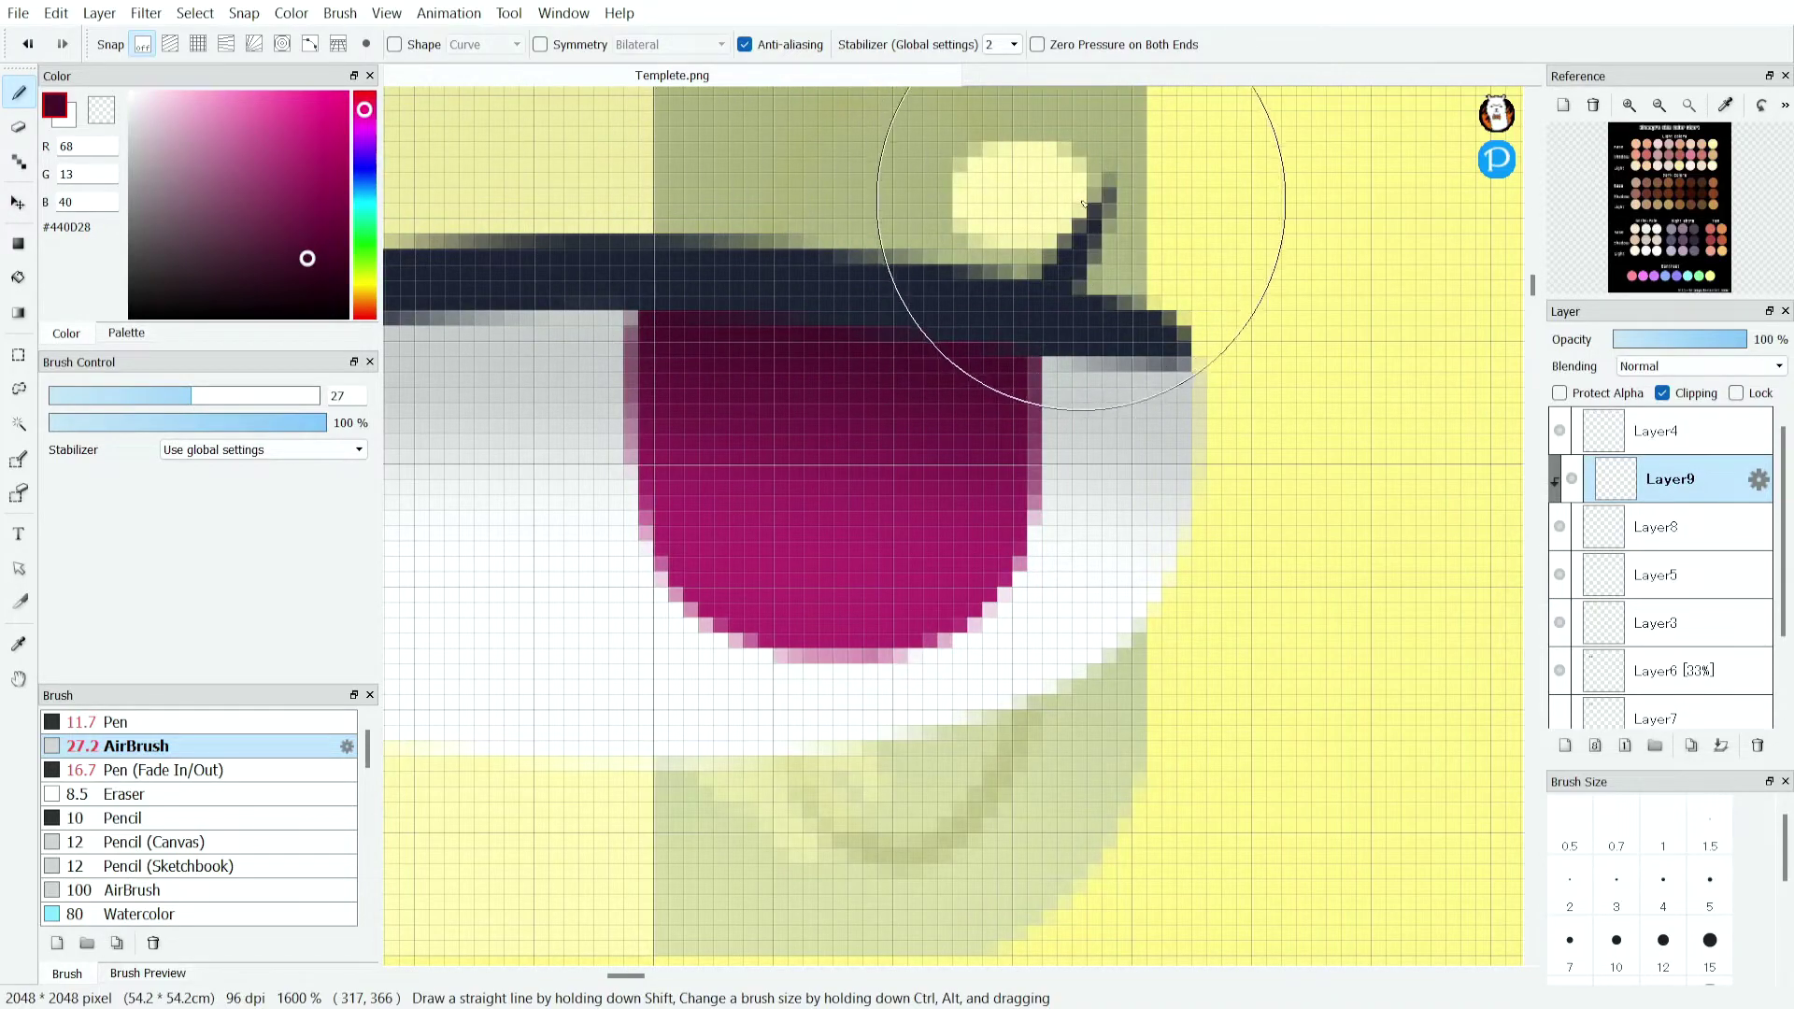
scroll(1109, 293, down, 5)
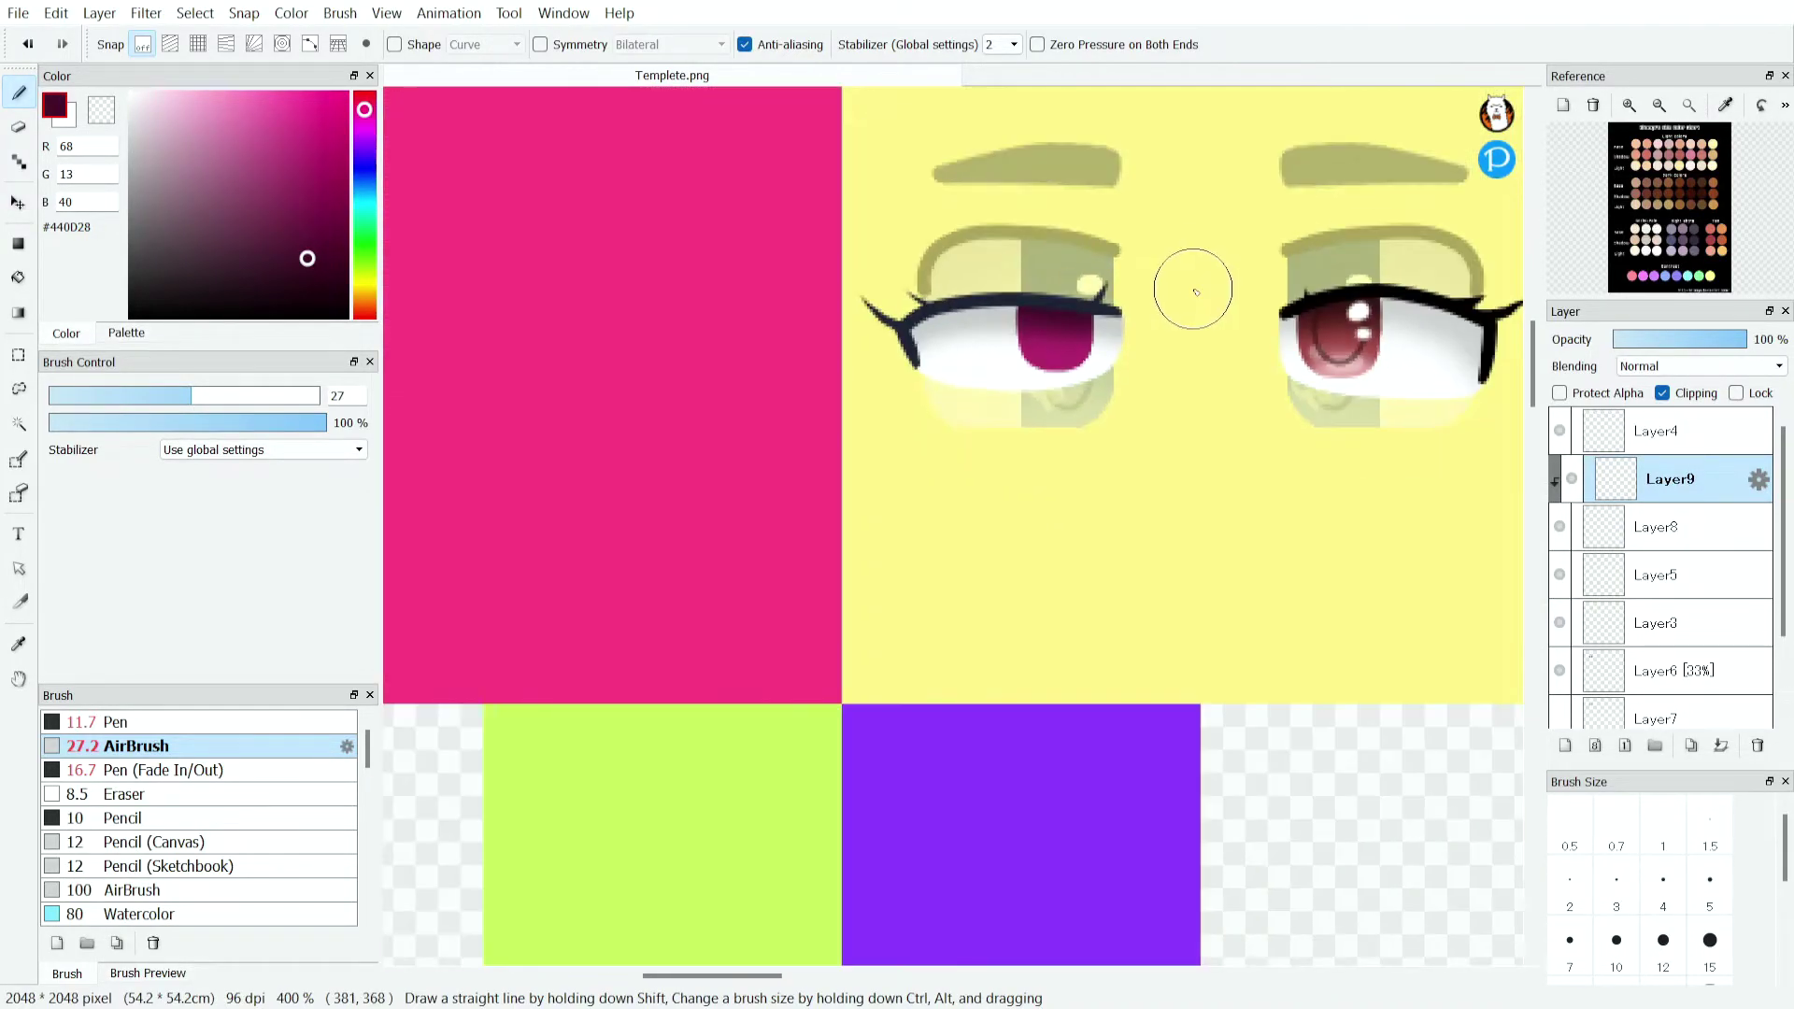
scroll(1190, 287, up, 4)
scroll(721, 361, up, 2)
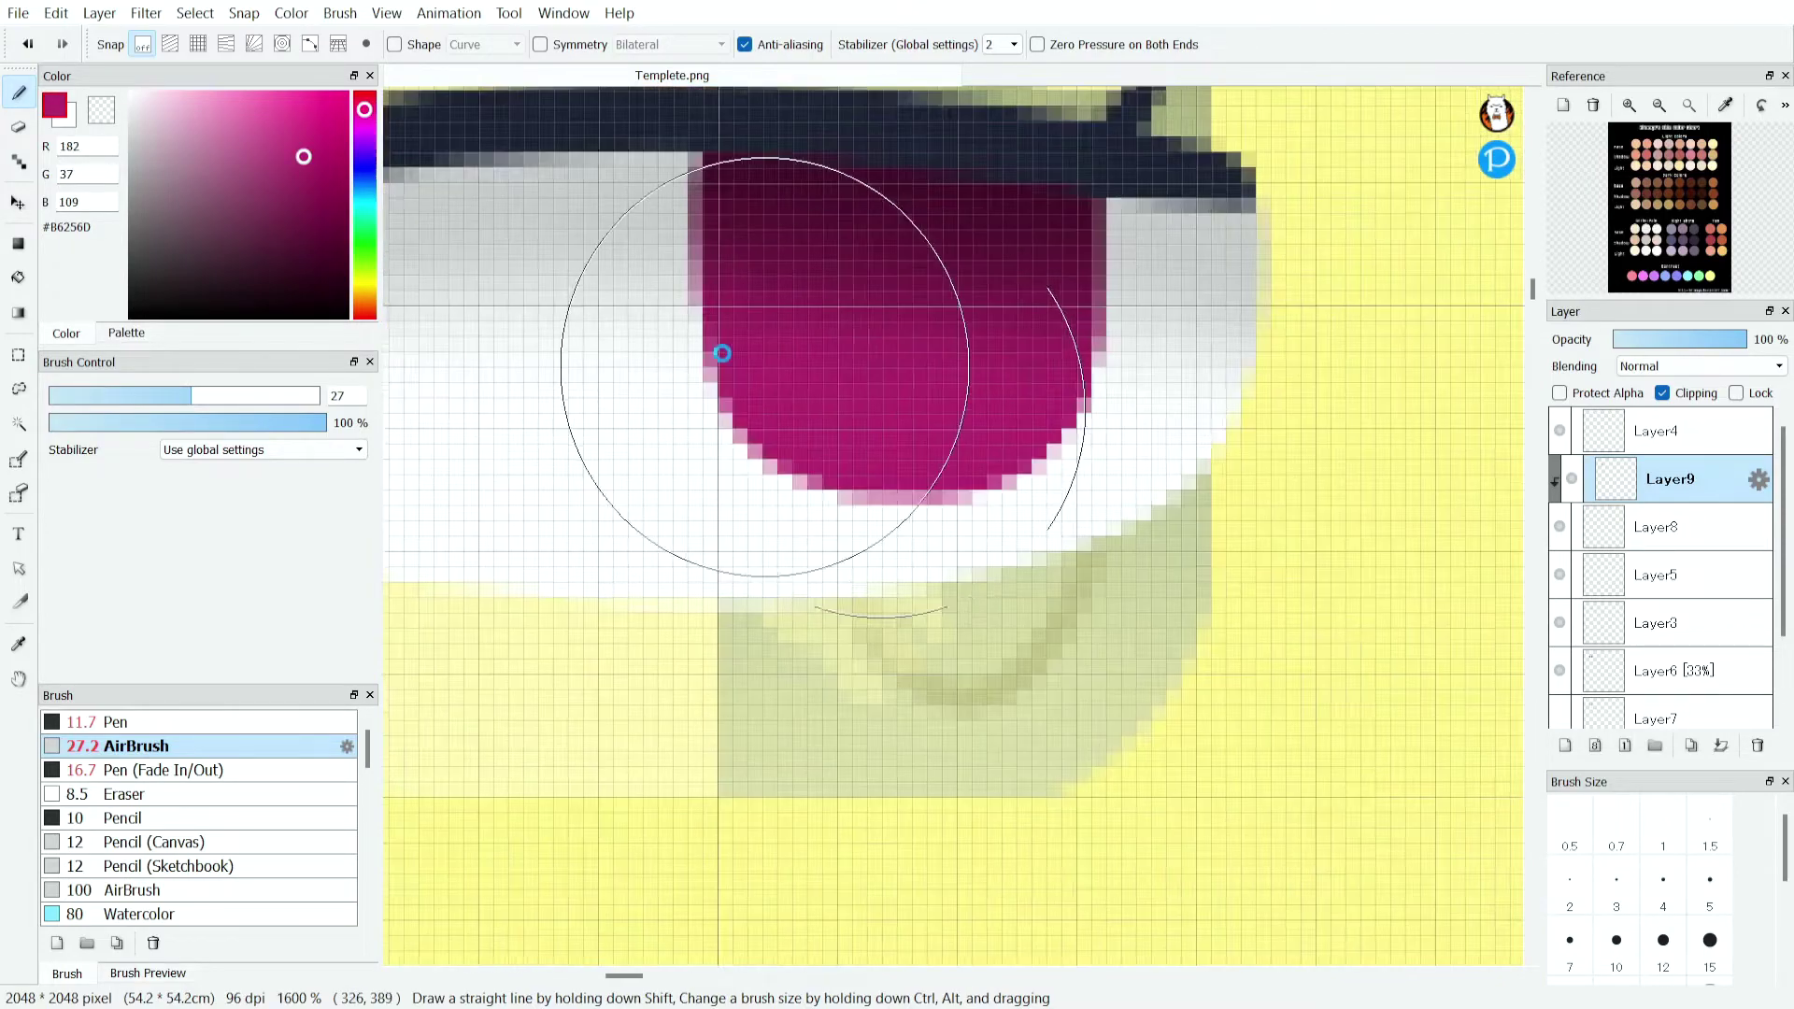
Airbrush light pink across the bottom of the iris.
click(210, 121)
mouse_move(211, 121)
mouse_down()
mouse_move(228, 126)
mouse_move(206, 91)
mouse_up()
mouse_move(1082, 658)
mouse_down()
mouse_move(923, 659)
mouse_move(857, 680)
mouse_up()
scroll(930, 423, down, 3)
scroll(1037, 404, down, 4)
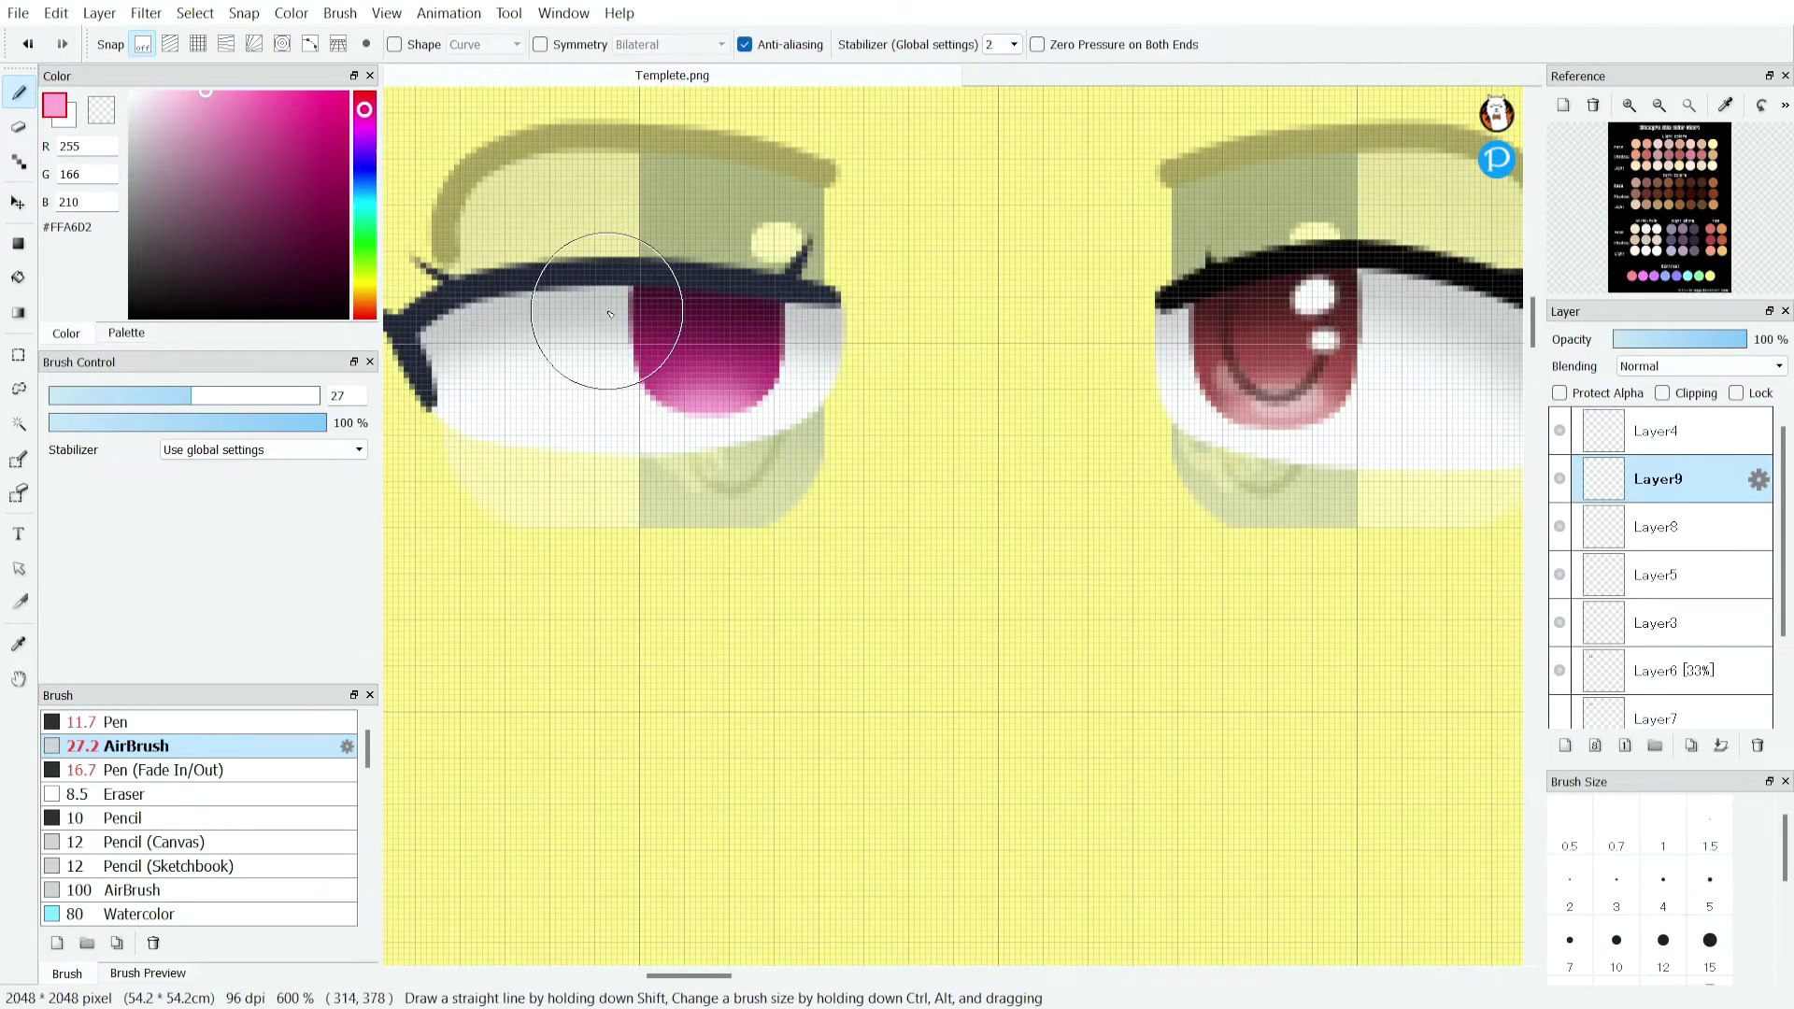
scroll(607, 316, up, 2)
scroll(724, 343, down, 1)
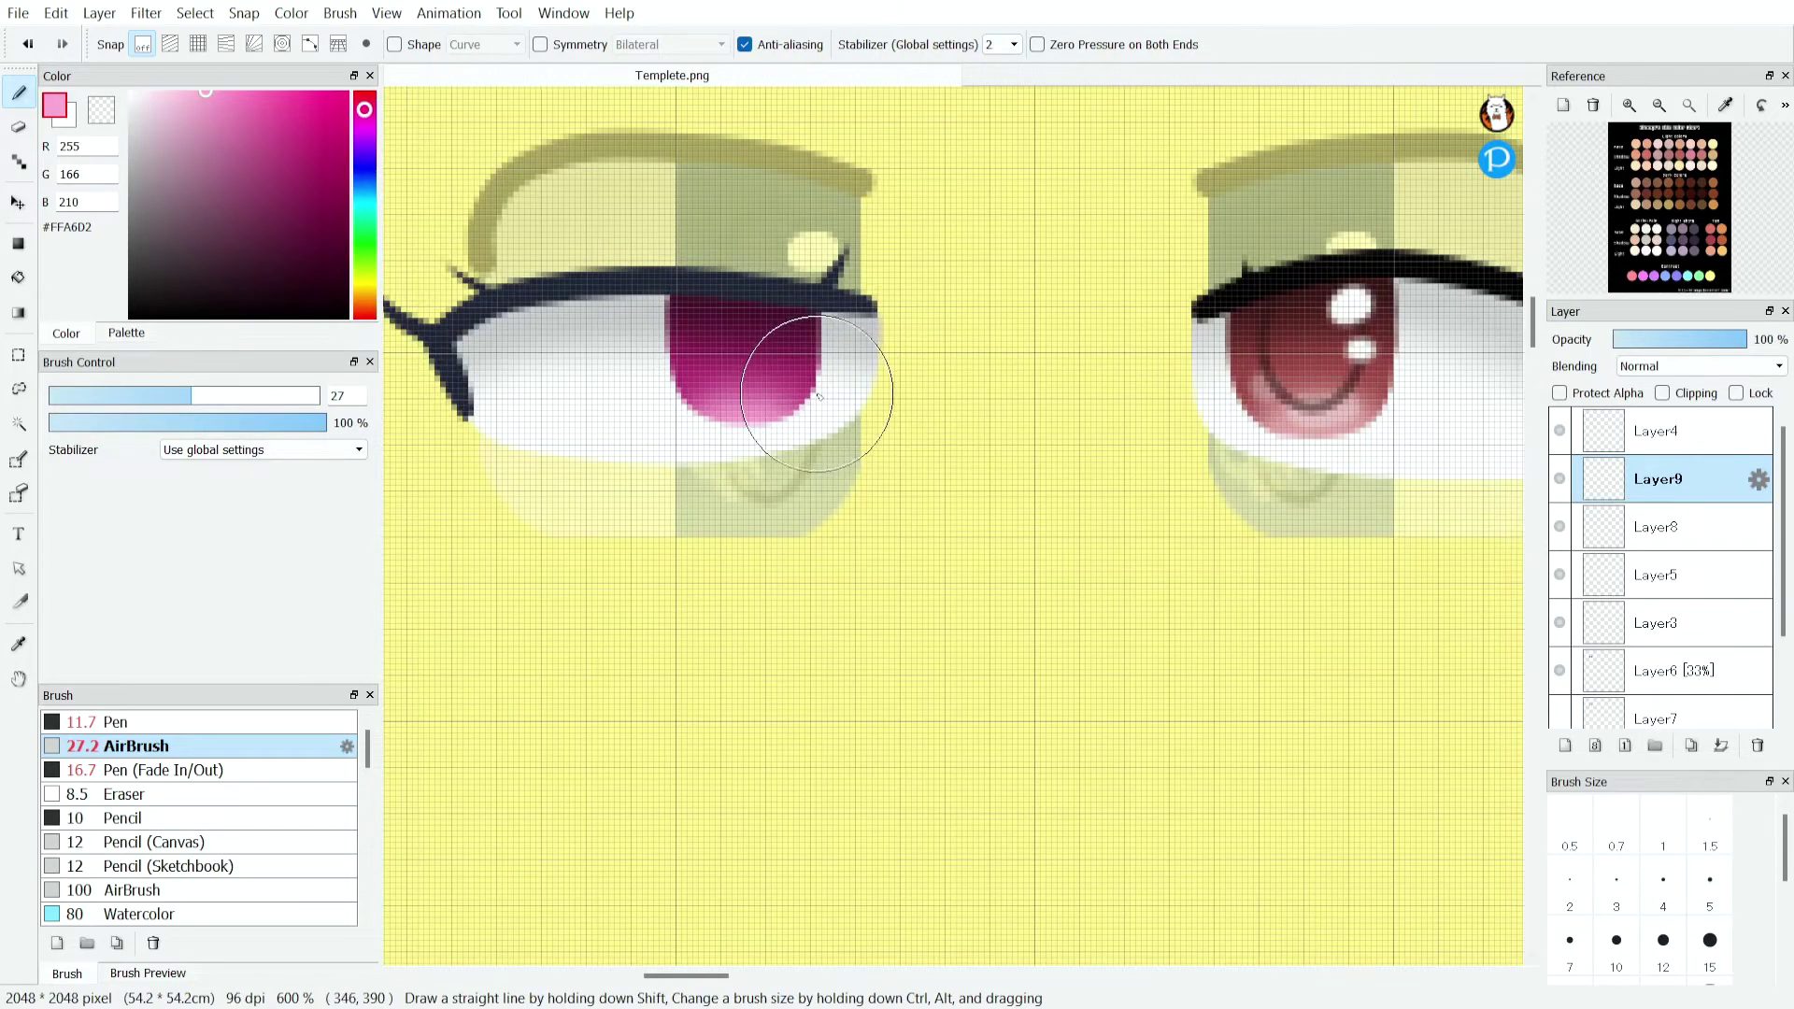
scroll(760, 380, up, 2)
Paint a near-white pink highlight spot and band across the iris with a size 4 airbrush.
drag(182, 109, 149, 76)
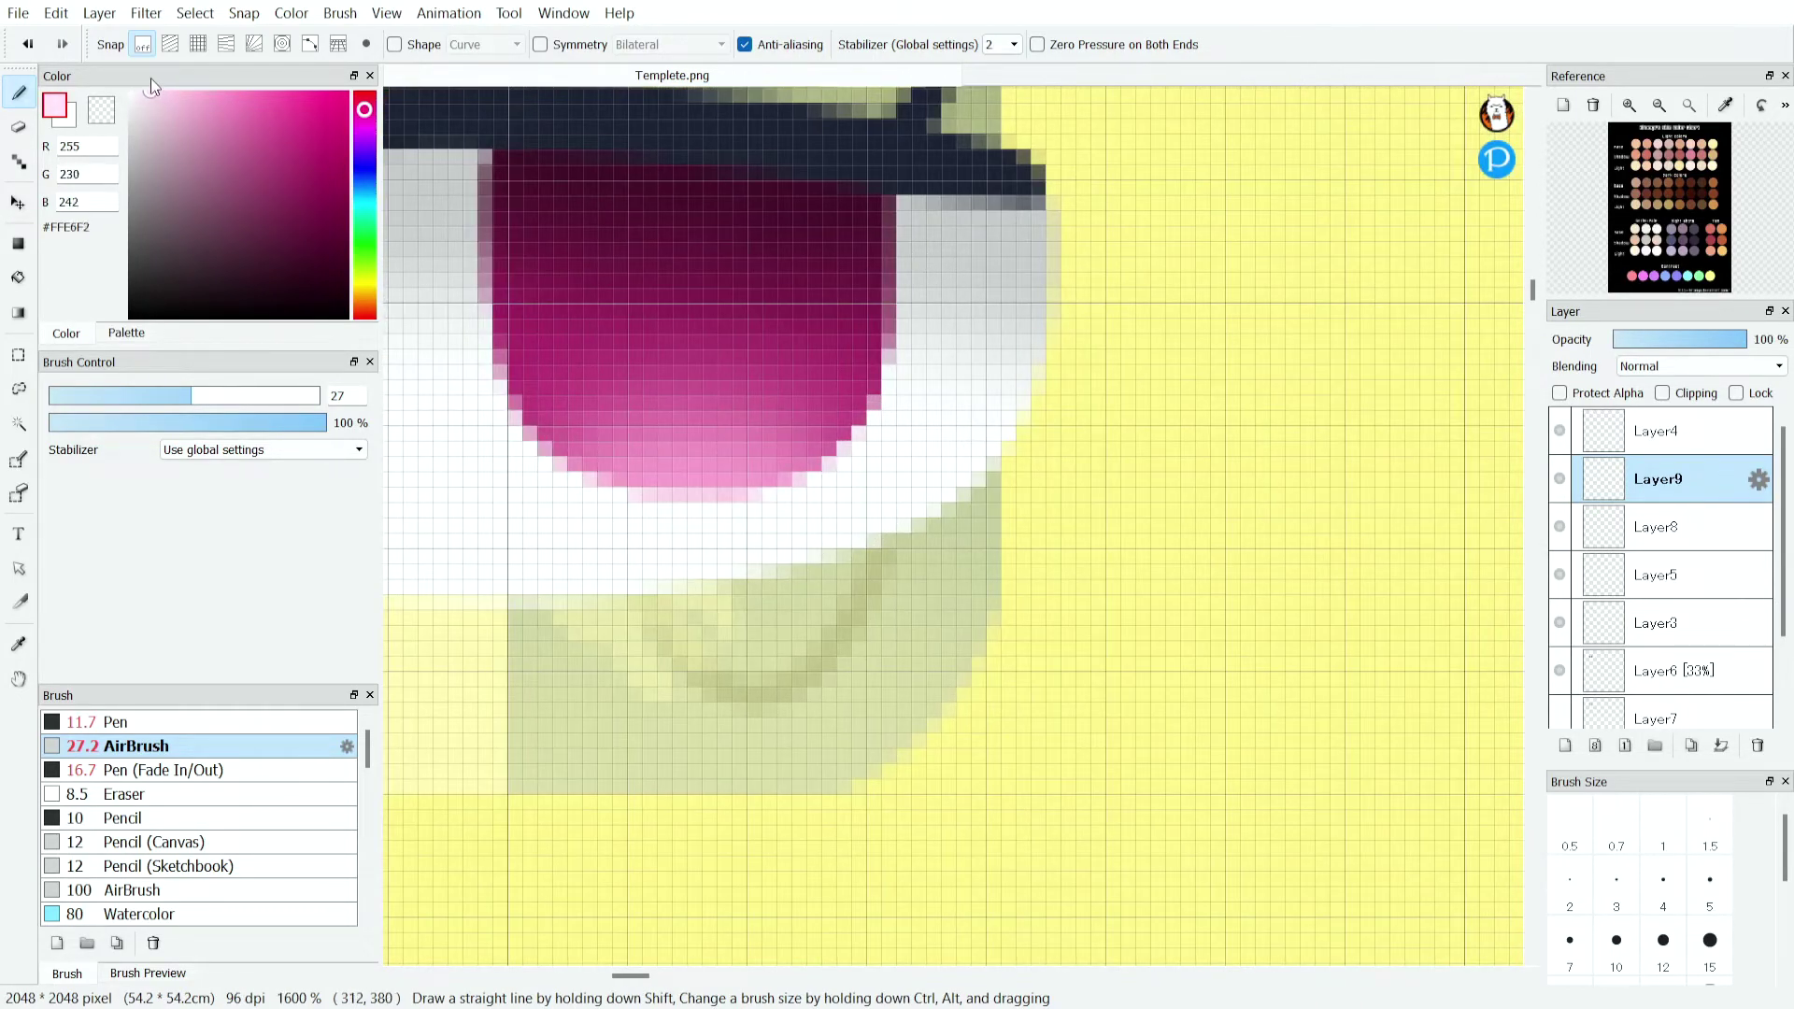
scroll(547, 405, up, 1)
mouse_move(192, 396)
mouse_down()
mouse_move(42, 395)
mouse_move(70, 395)
mouse_up()
scroll(548, 389, up, 2)
drag(620, 348, 624, 348)
scroll(598, 528, down, 2)
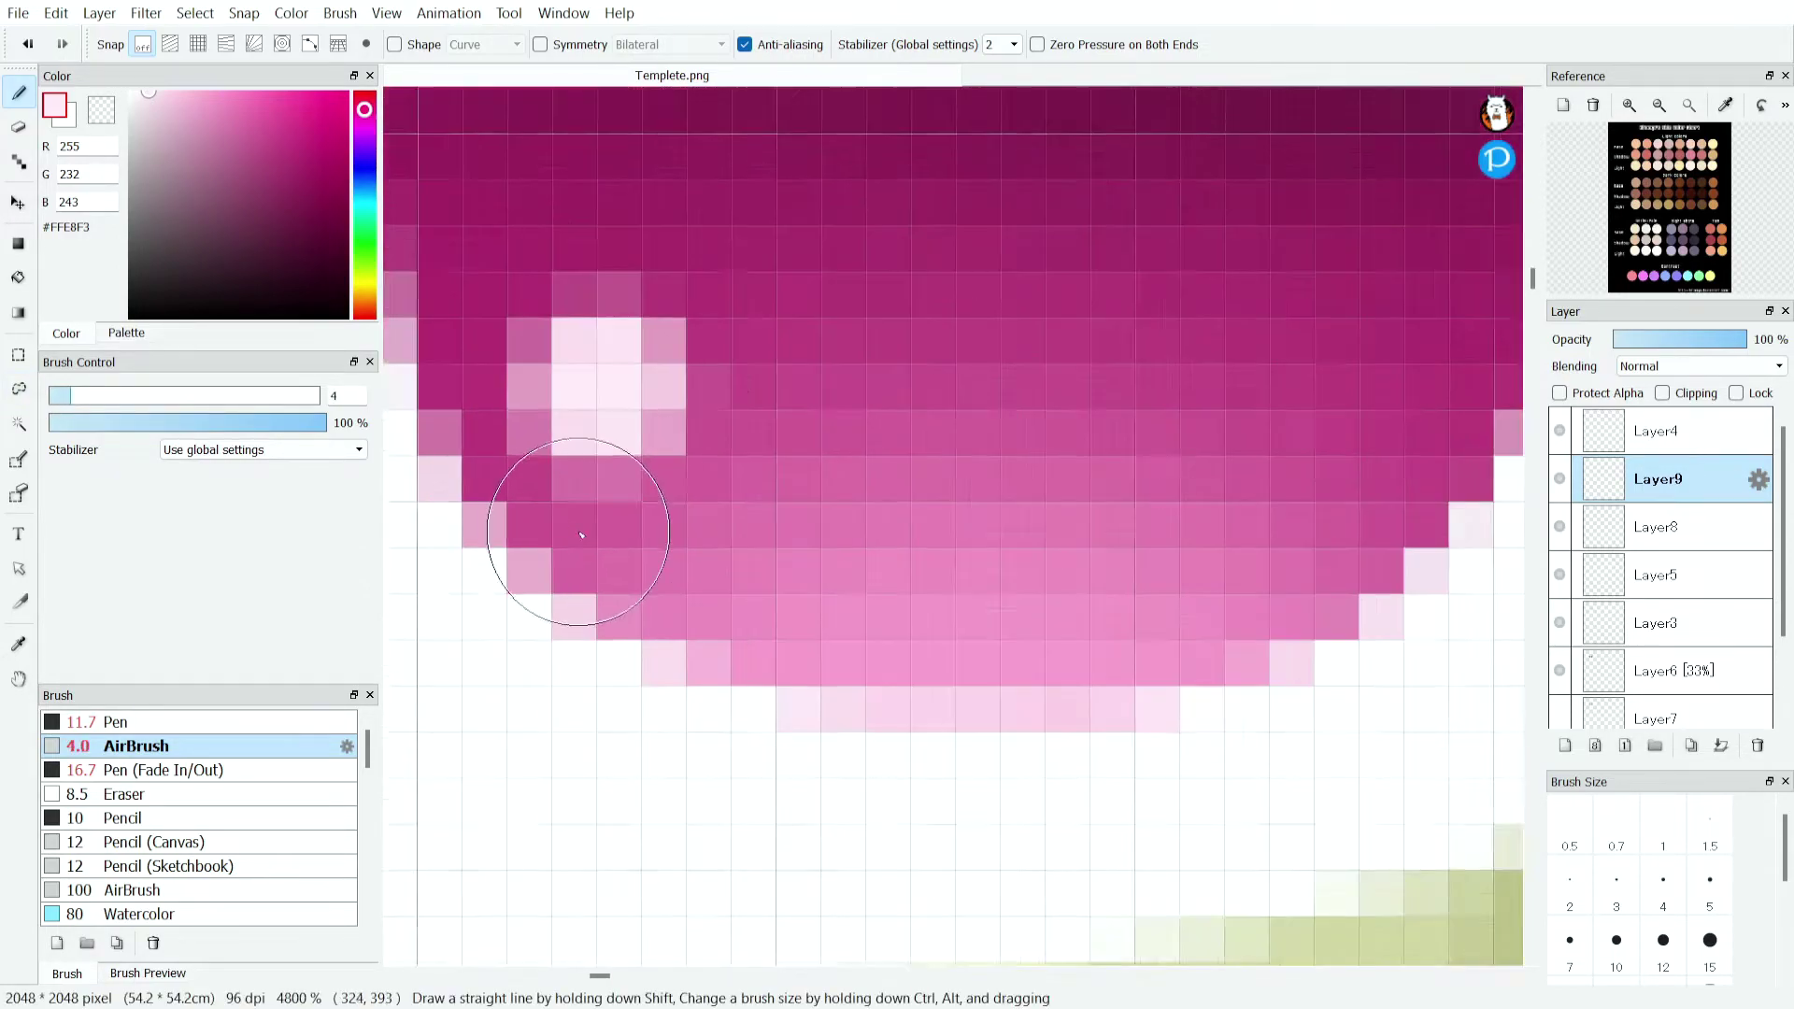
scroll(754, 485, up, 2)
mouse_move(777, 510)
mouse_down()
mouse_move(908, 527)
mouse_move(1188, 484)
mouse_move(1326, 441)
mouse_move(1167, 516)
mouse_move(938, 537)
mouse_move(745, 483)
mouse_move(1270, 468)
mouse_up()
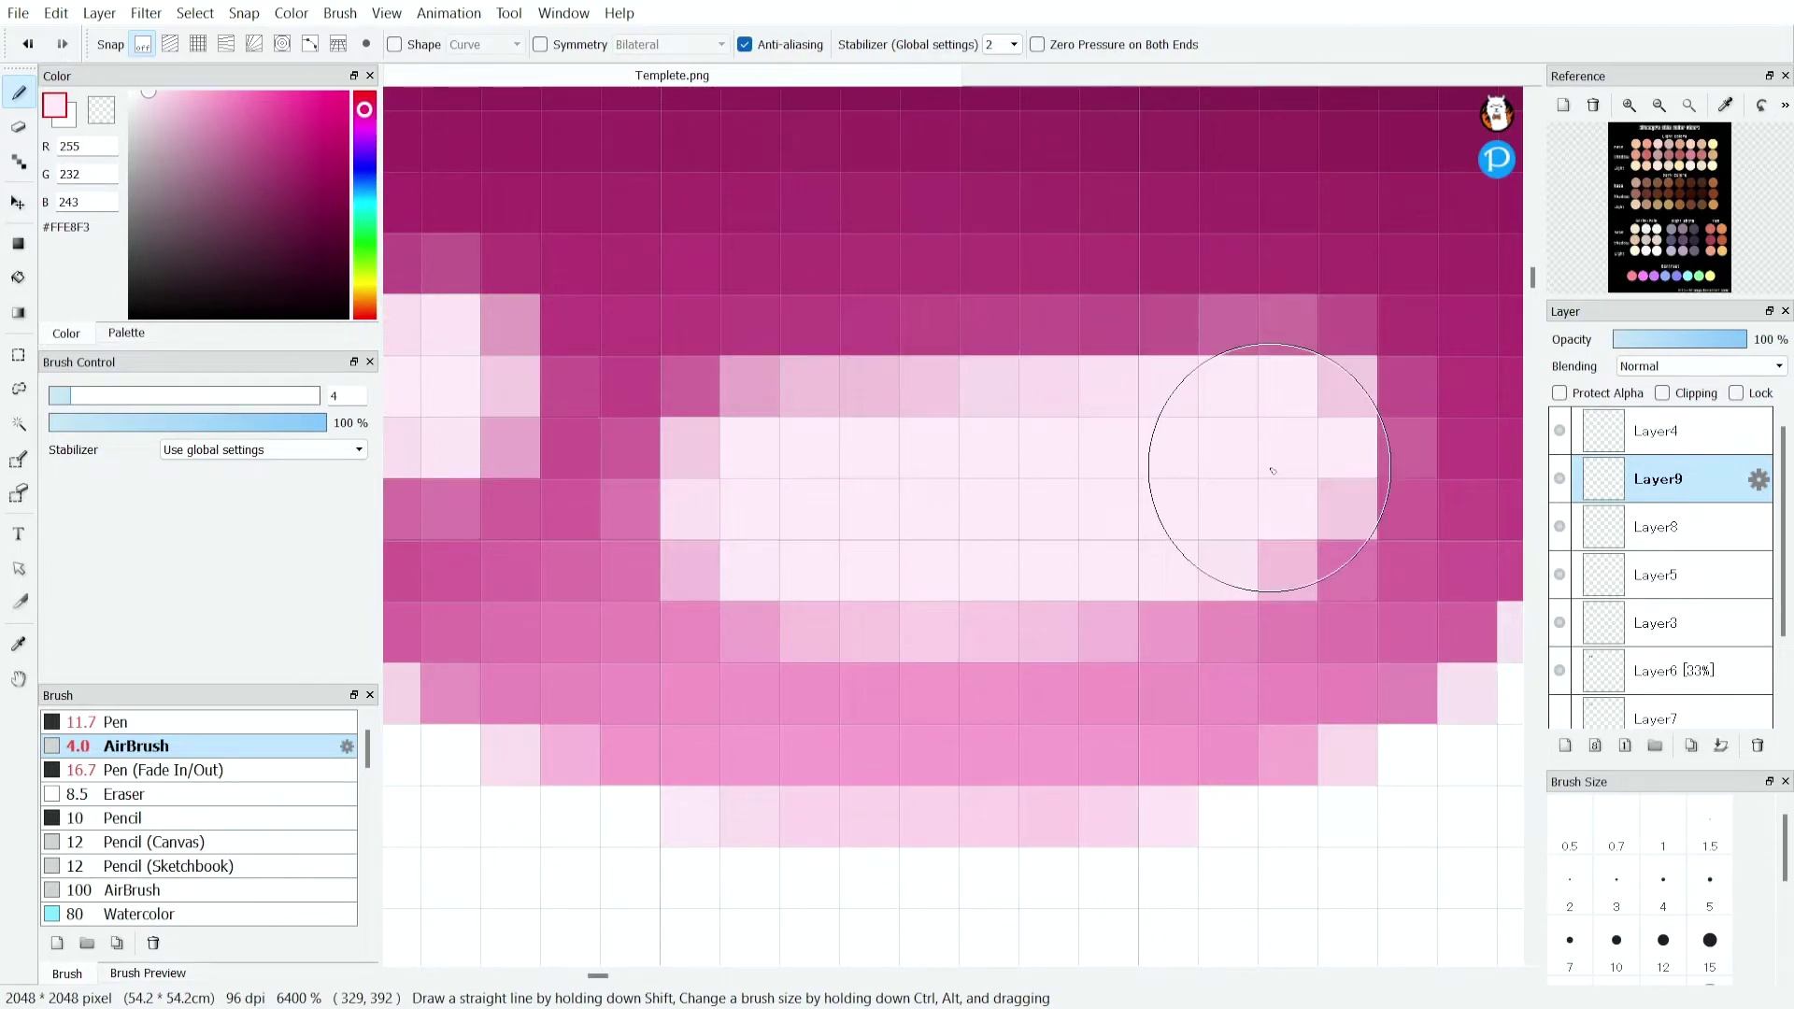
scroll(982, 368, down, 6)
Fade the highlight layer to 38%, merge it into the iris, and add a new layer.
click(1669, 339)
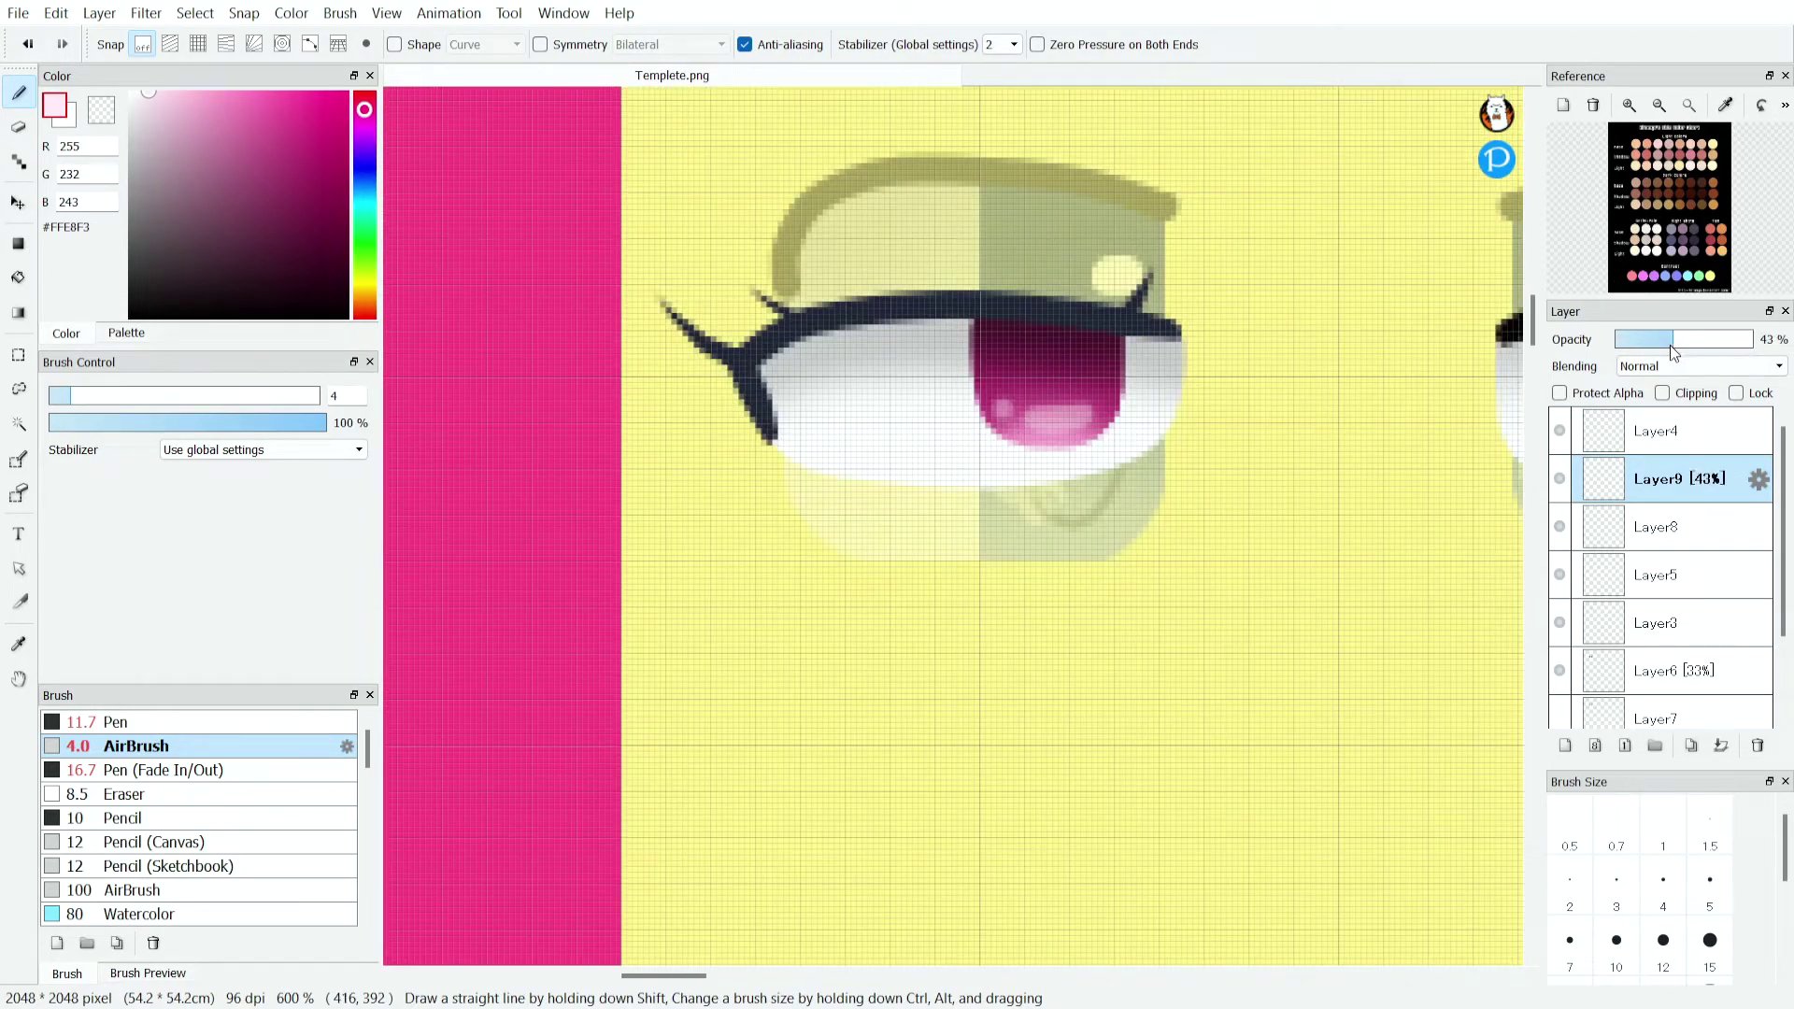
click(1667, 344)
click(1723, 746)
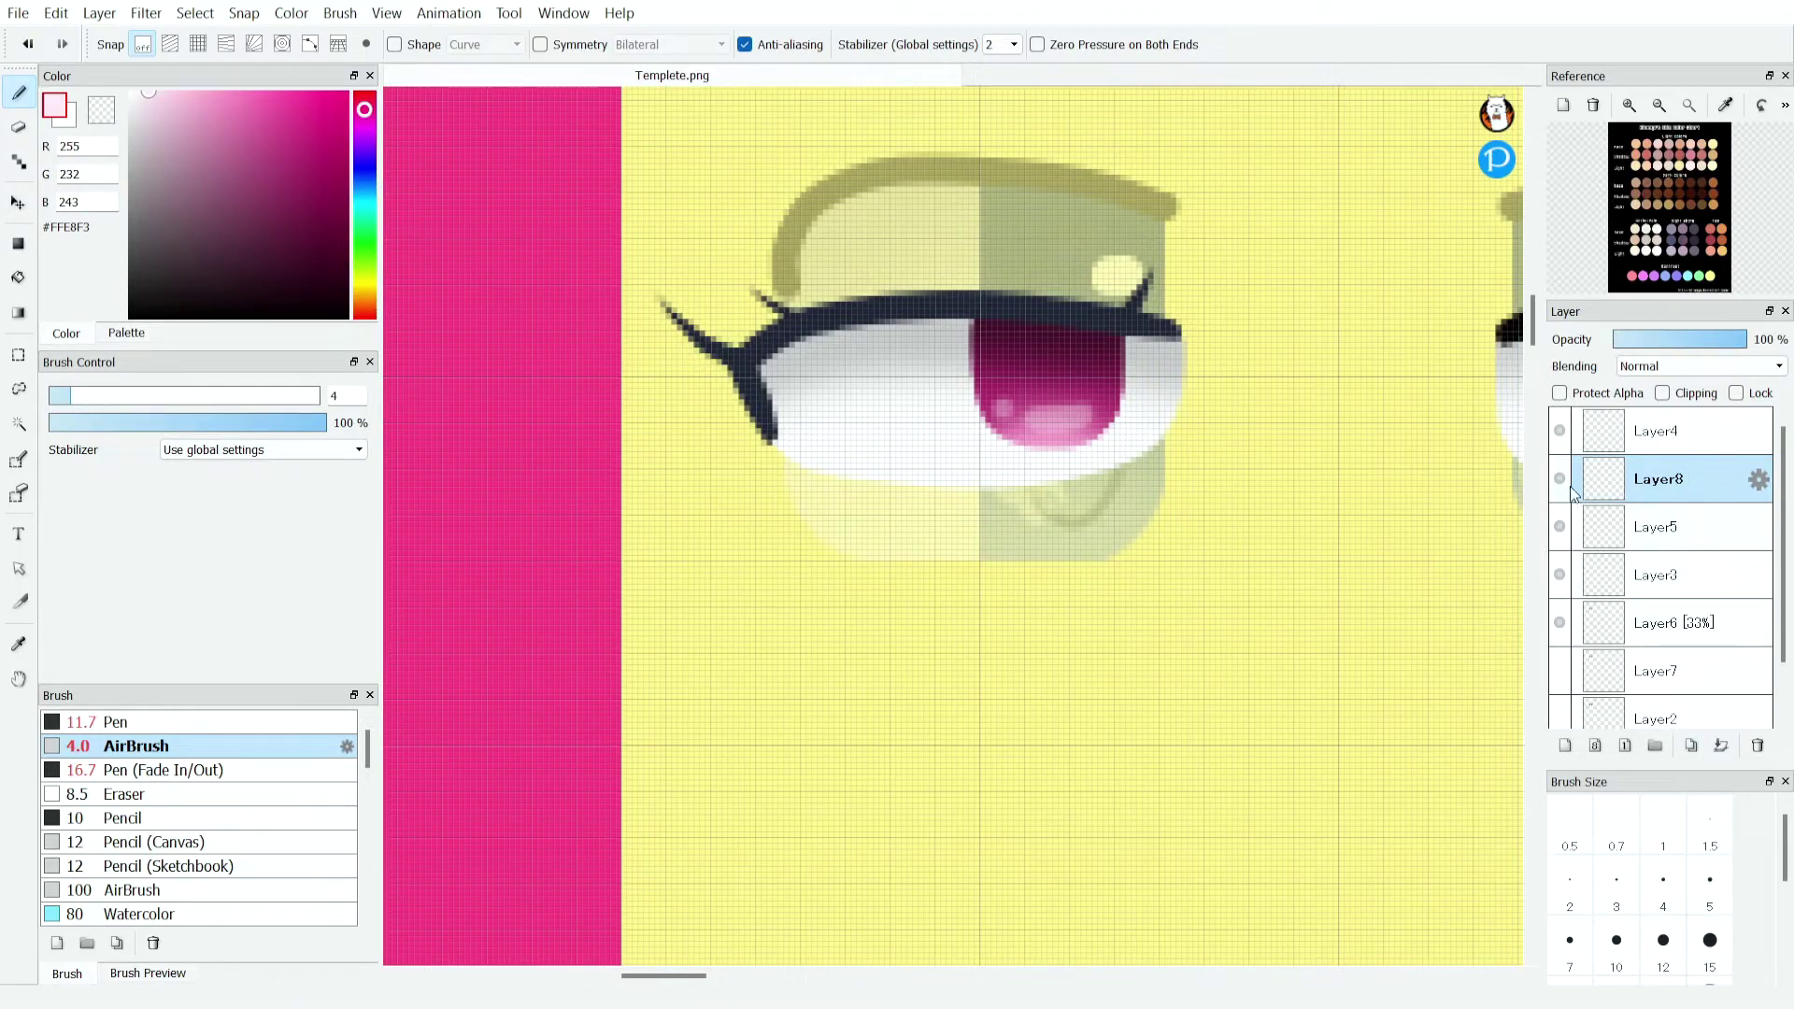
click(1566, 748)
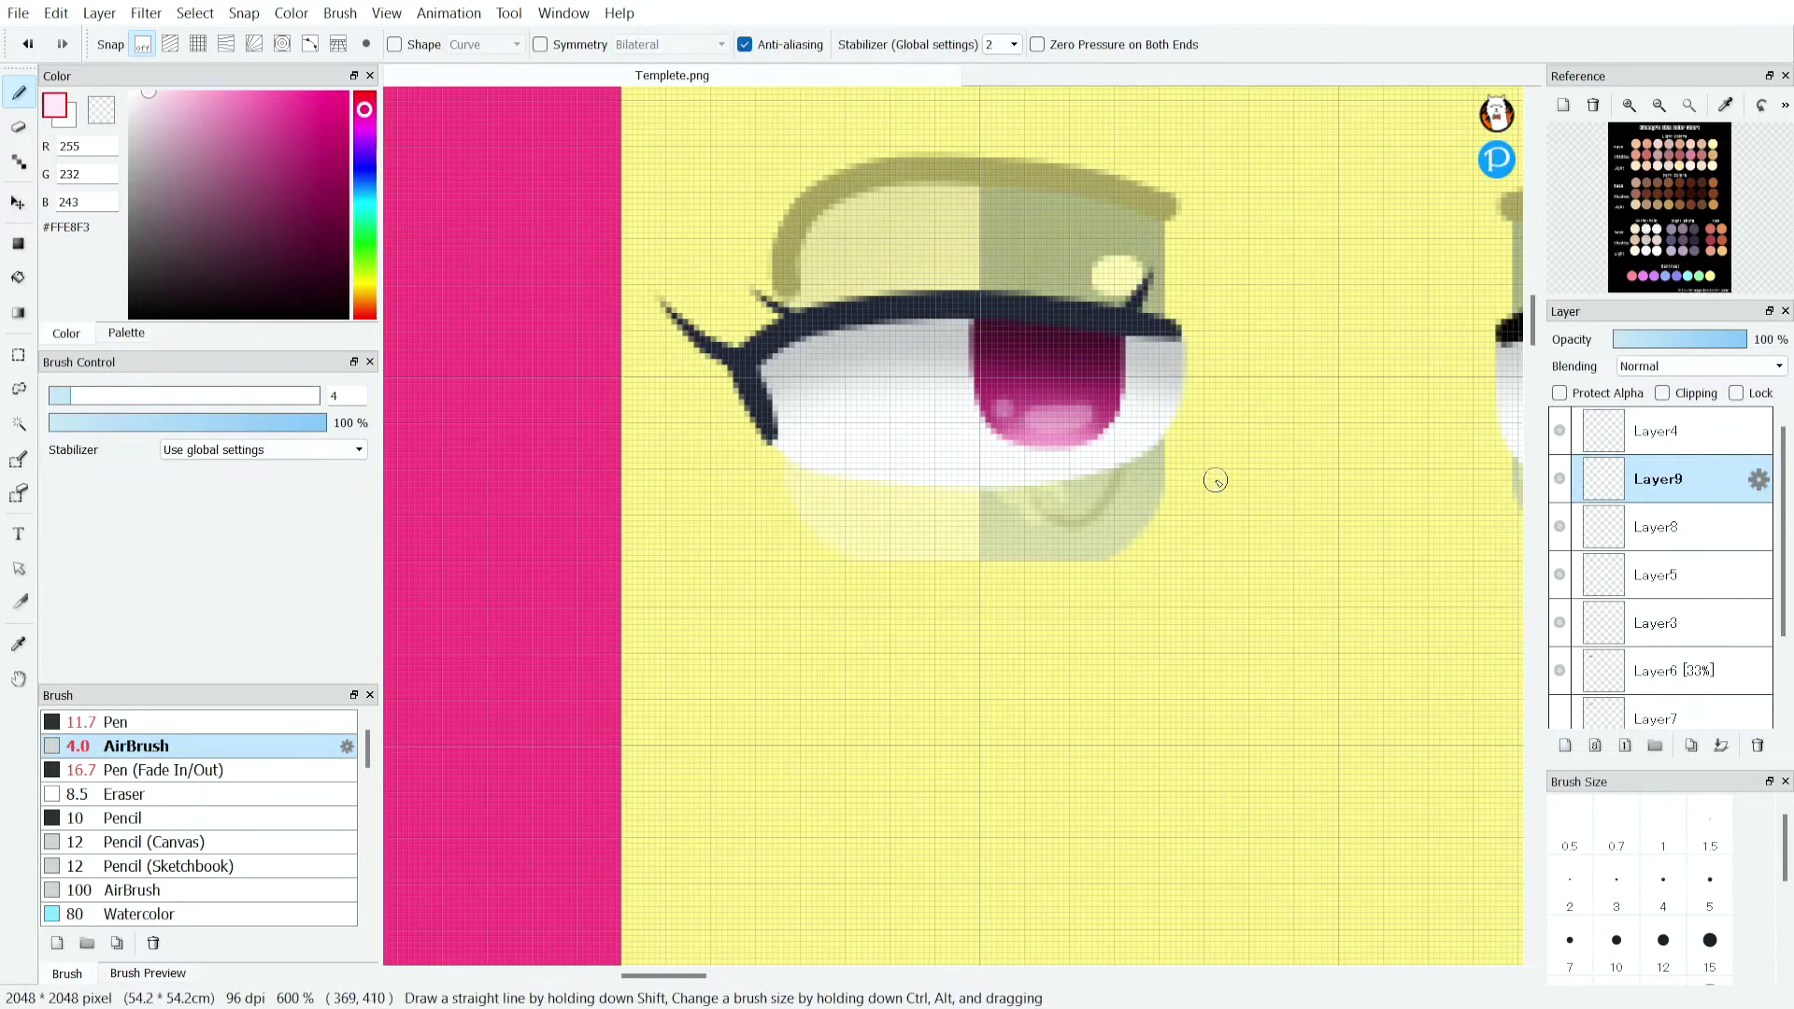
scroll(501, 328, up, 3)
scroll(942, 425, down, 2)
scroll(961, 298, up, 4)
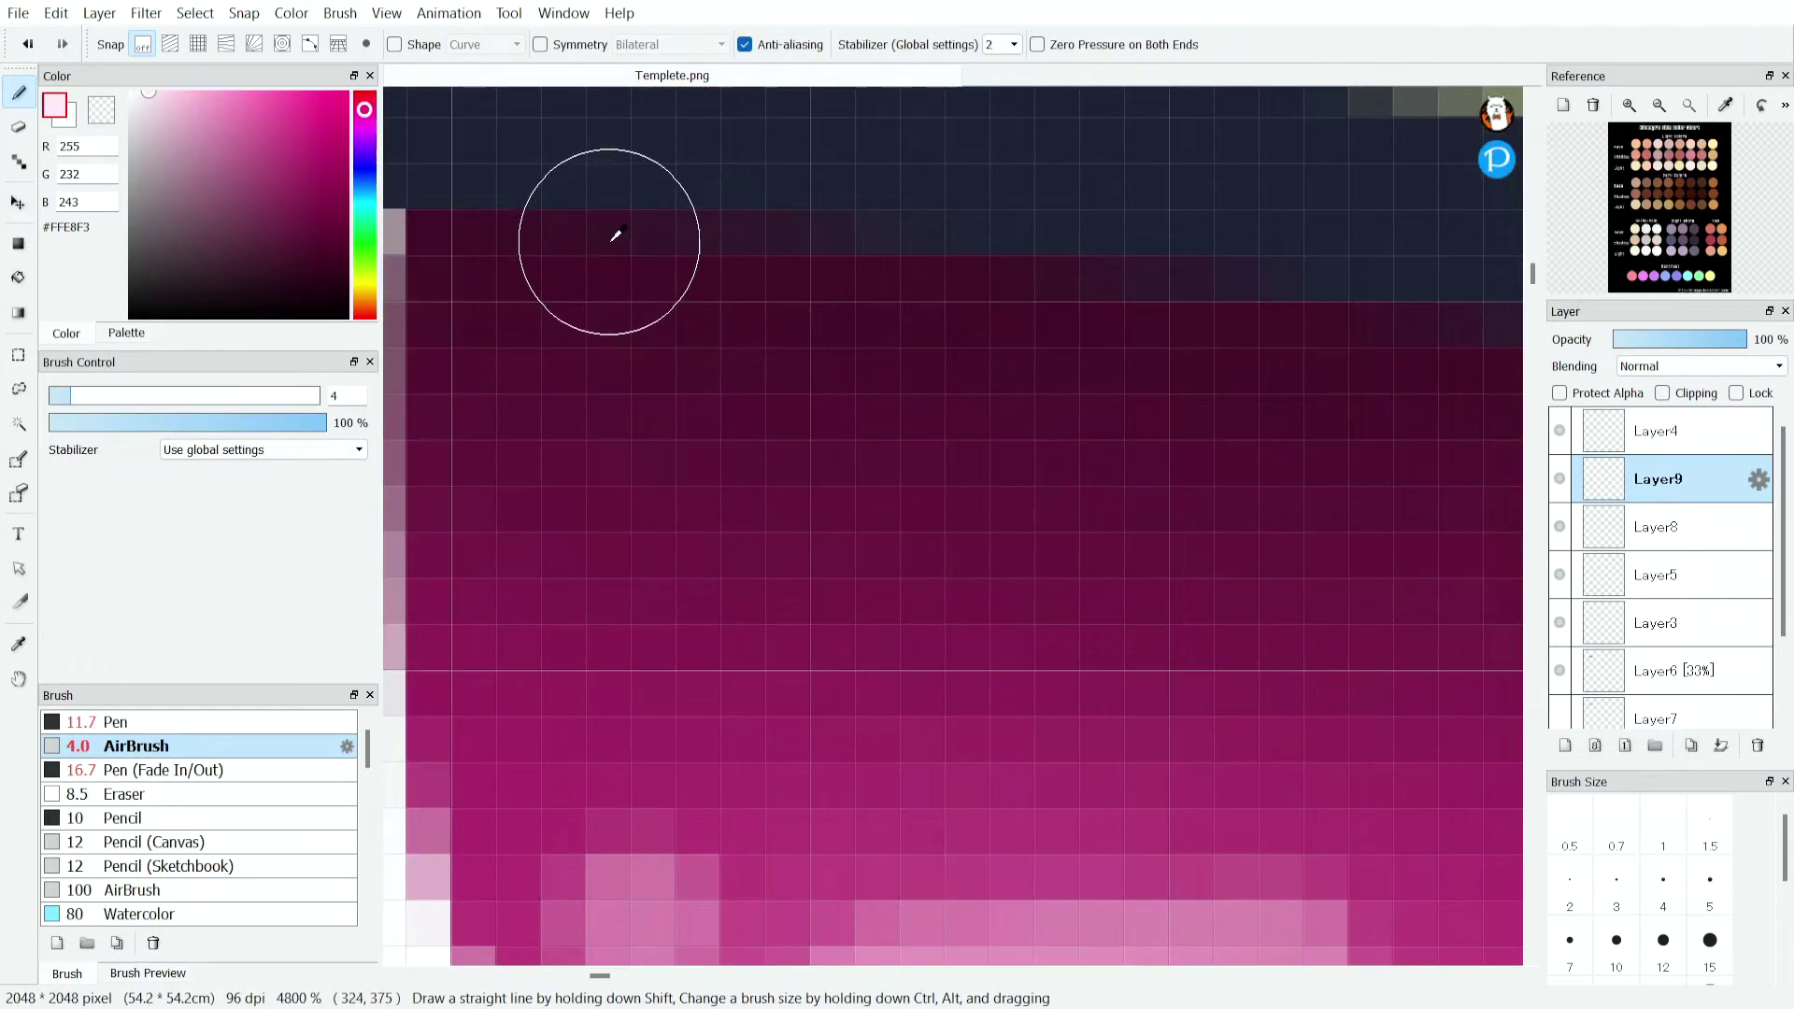
Draw a thin ellipse ring in the sampled dark iris colour with a size 2 pen.
alt+click(616, 239)
scroll(722, 277, down, 3)
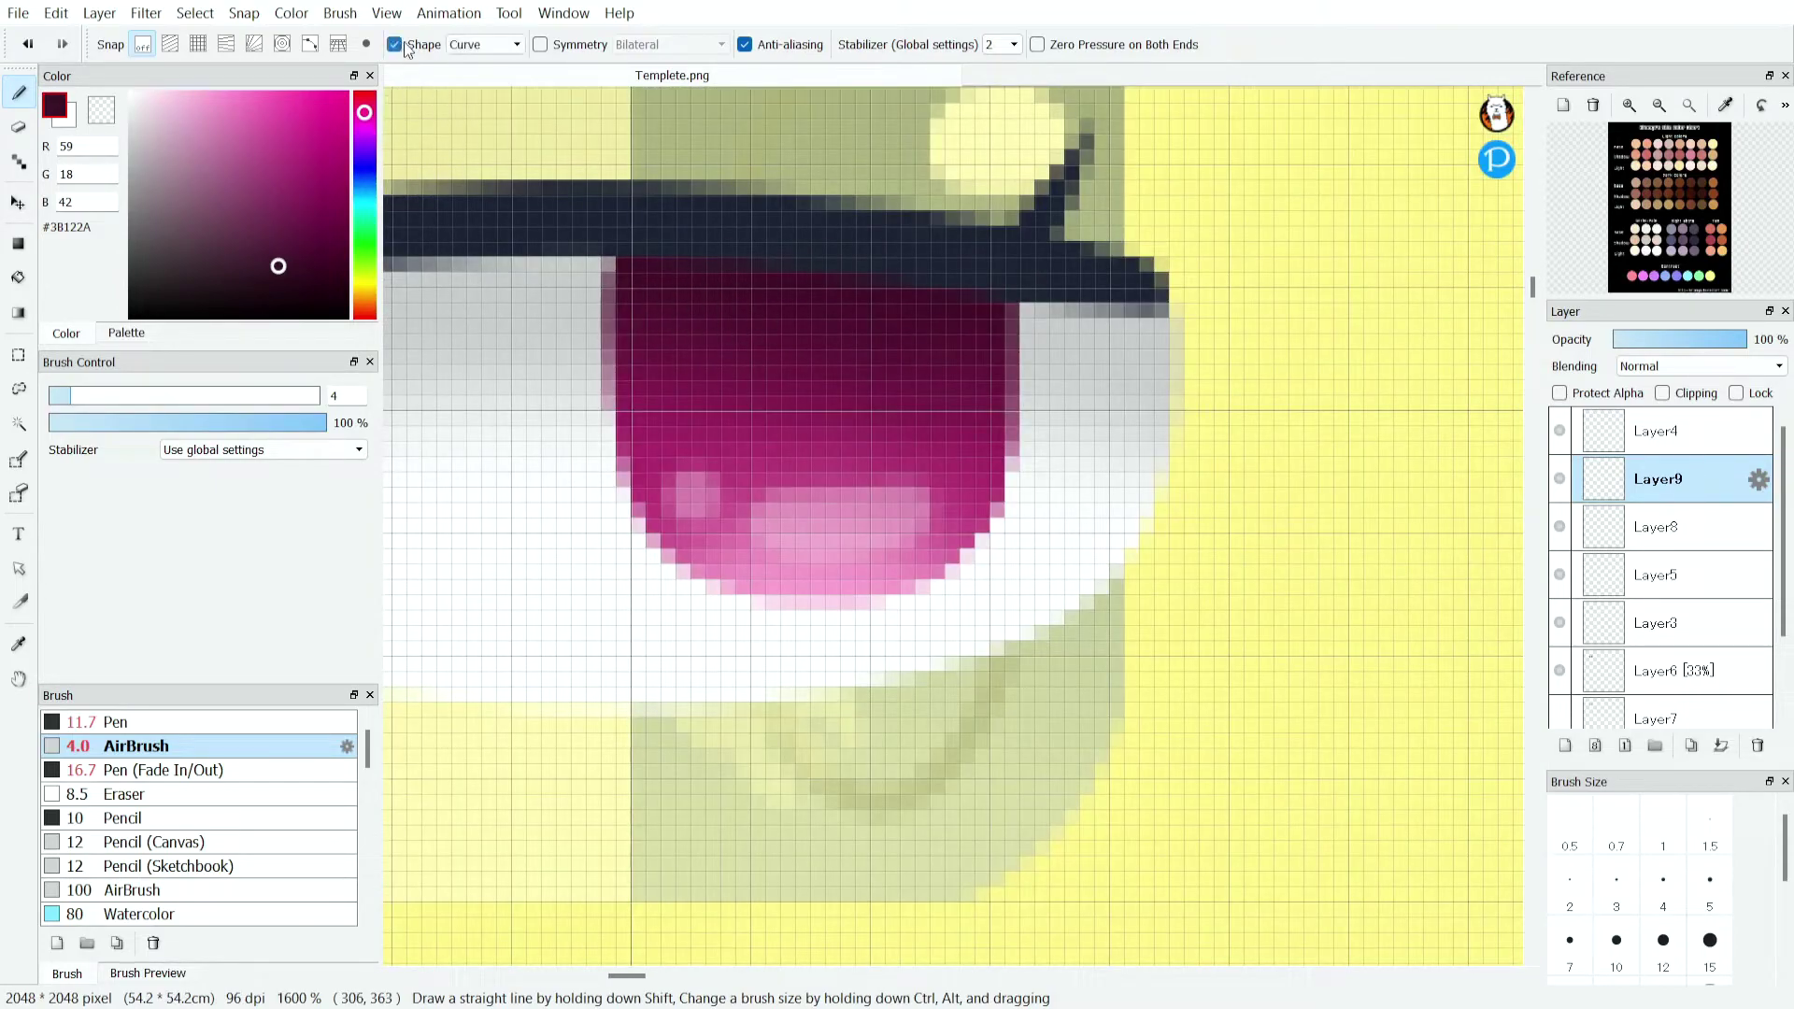
click(485, 128)
click(230, 731)
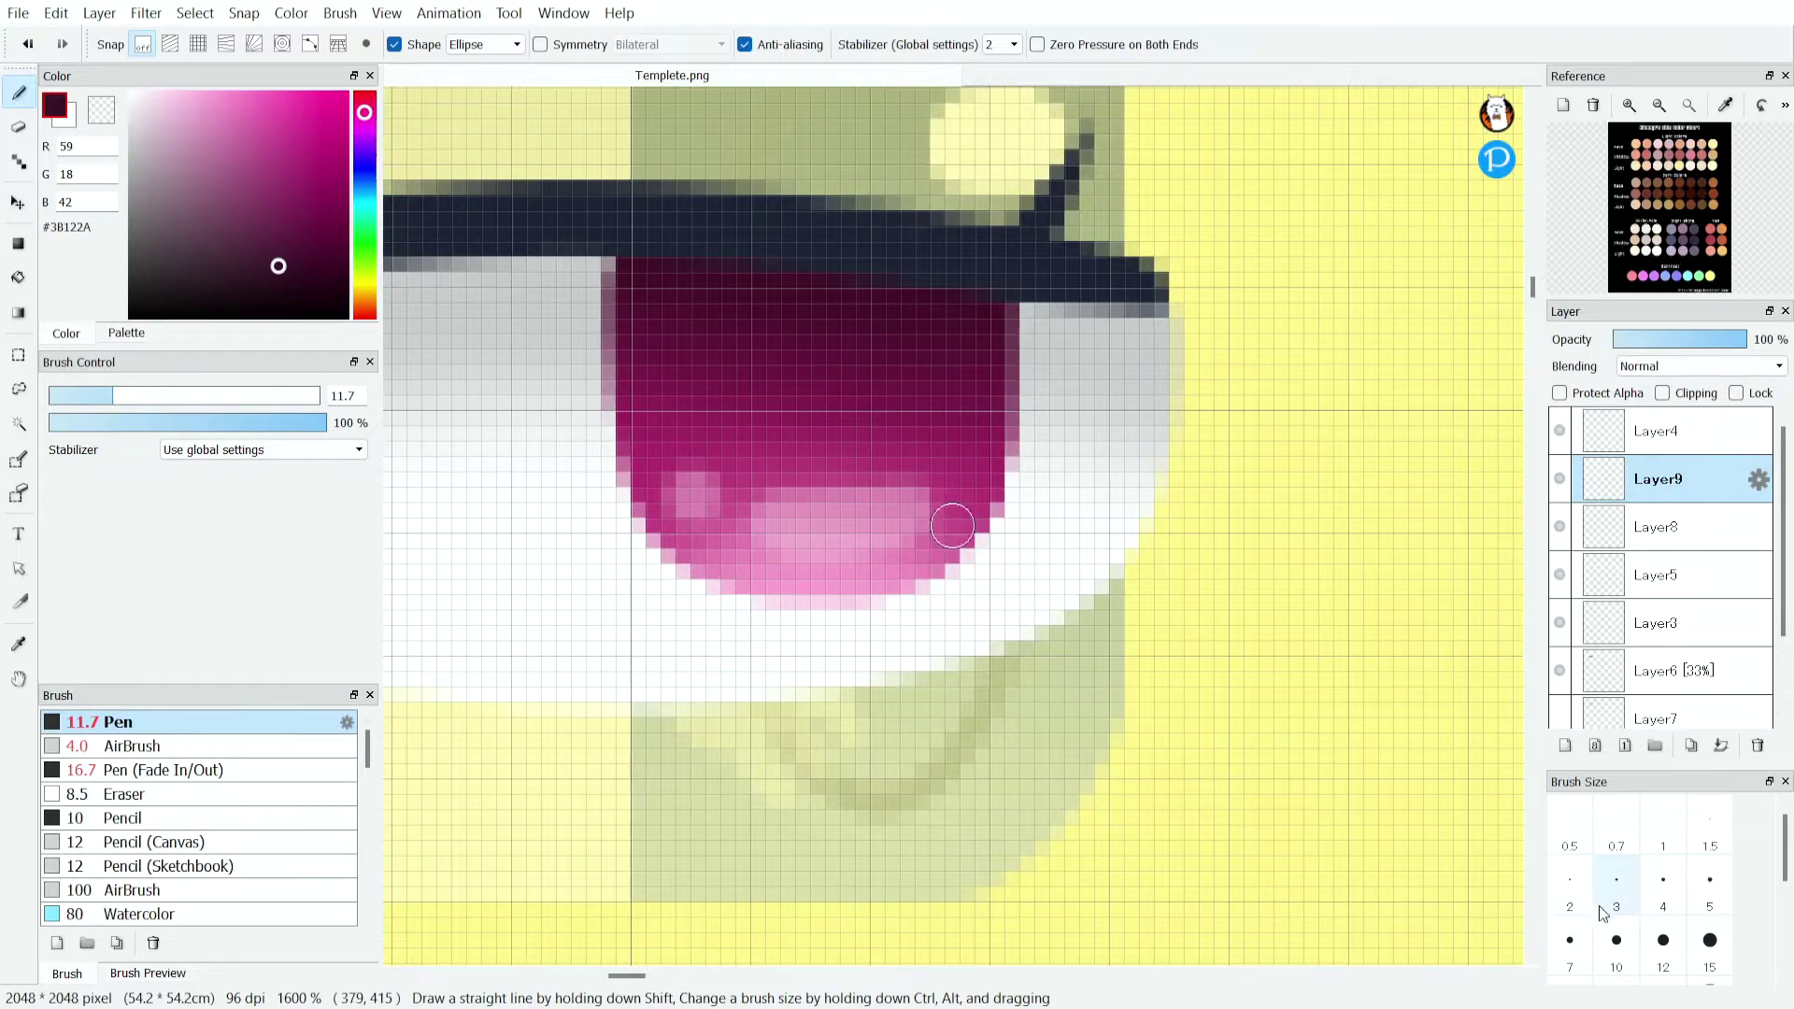
click(1570, 883)
scroll(759, 265, up, 1)
mouse_move(698, 217)
mouse_down()
mouse_move(929, 472)
mouse_move(1098, 706)
mouse_up()
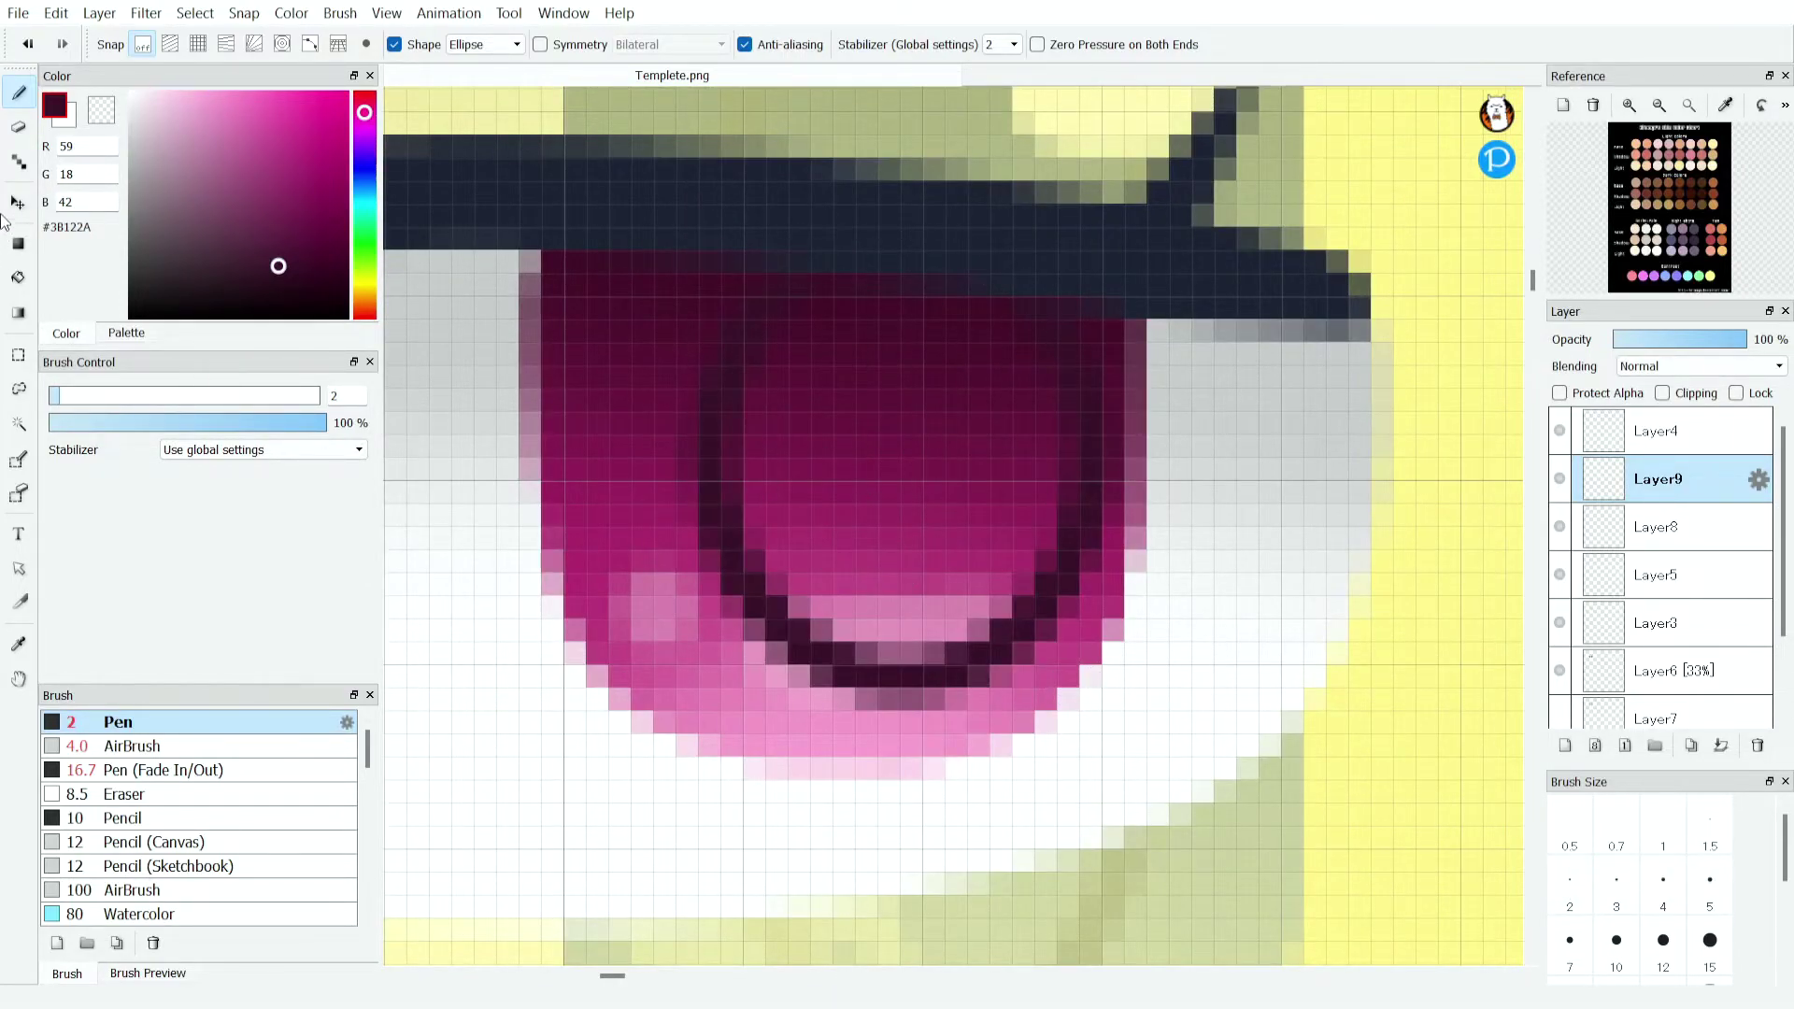
Move the pupil ring up and left into place inside the iris.
click(18, 202)
mouse_move(809, 476)
mouse_down()
mouse_move(741, 453)
mouse_move(745, 408)
mouse_up()
scroll(881, 458, down, 3)
drag(898, 498, 899, 496)
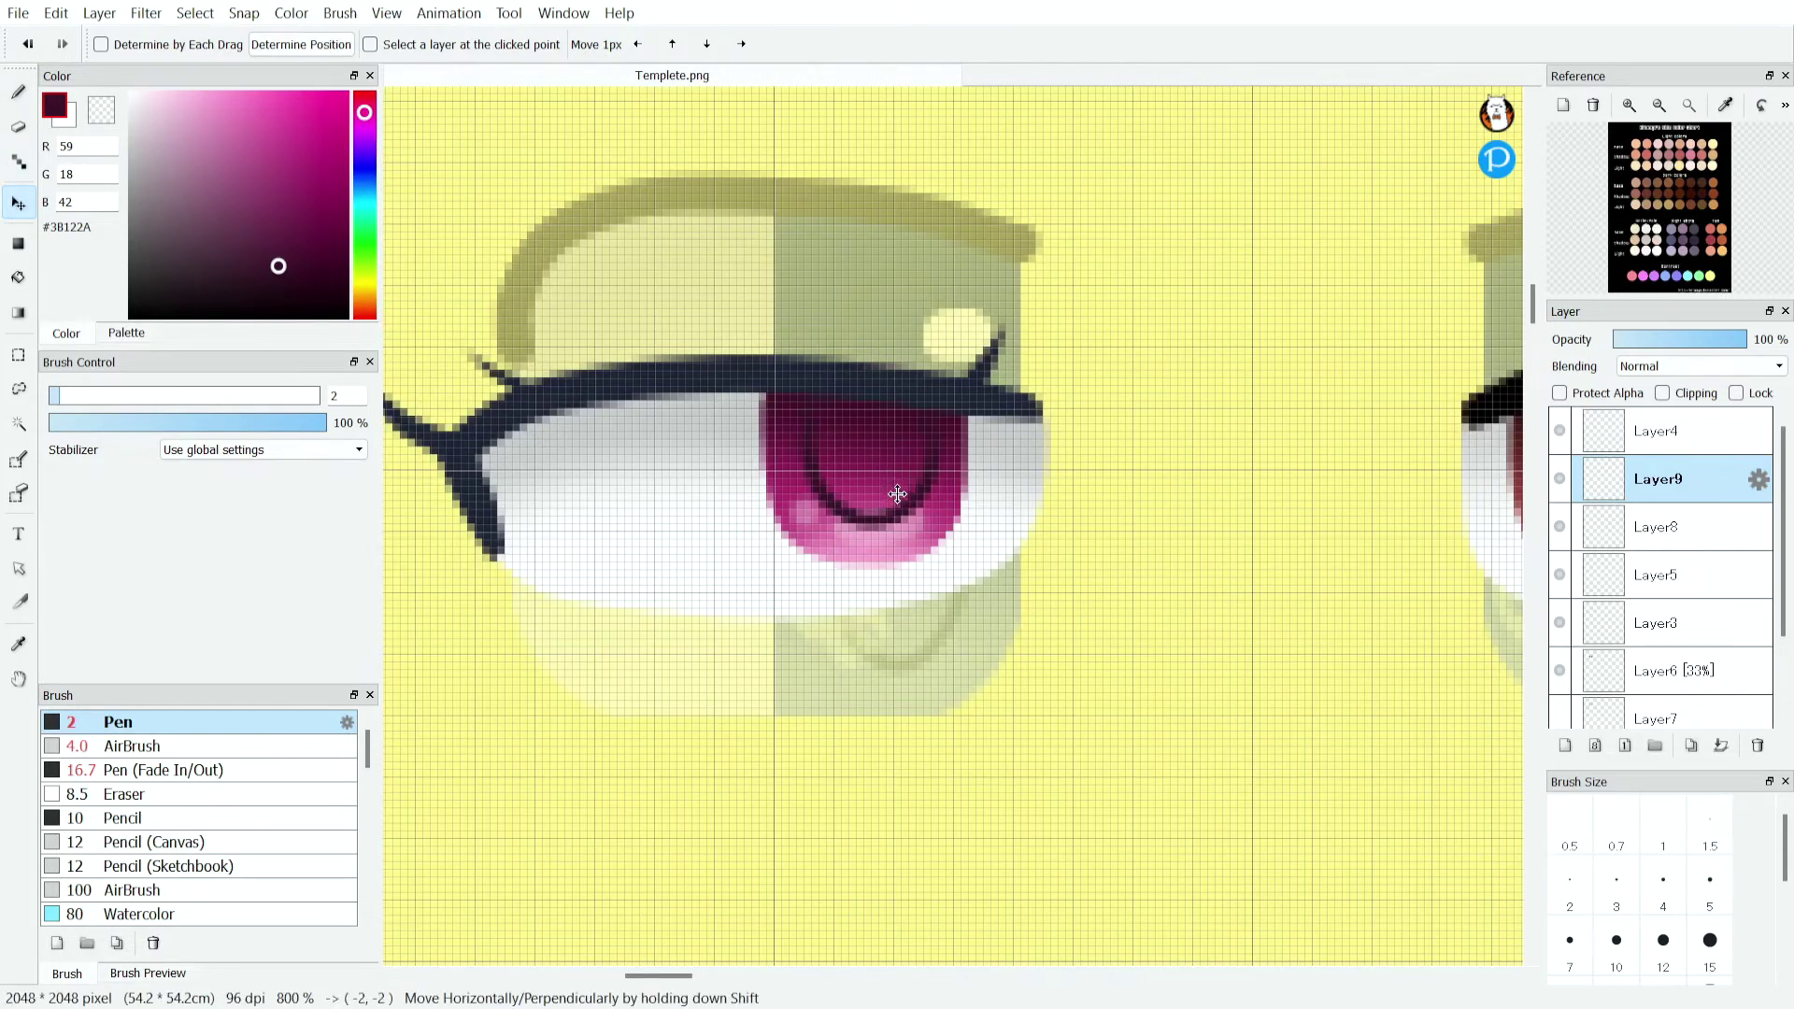
Erase freehand around the ring and fade its layer to 55% opacity.
click(15, 131)
scroll(801, 254, down, 1)
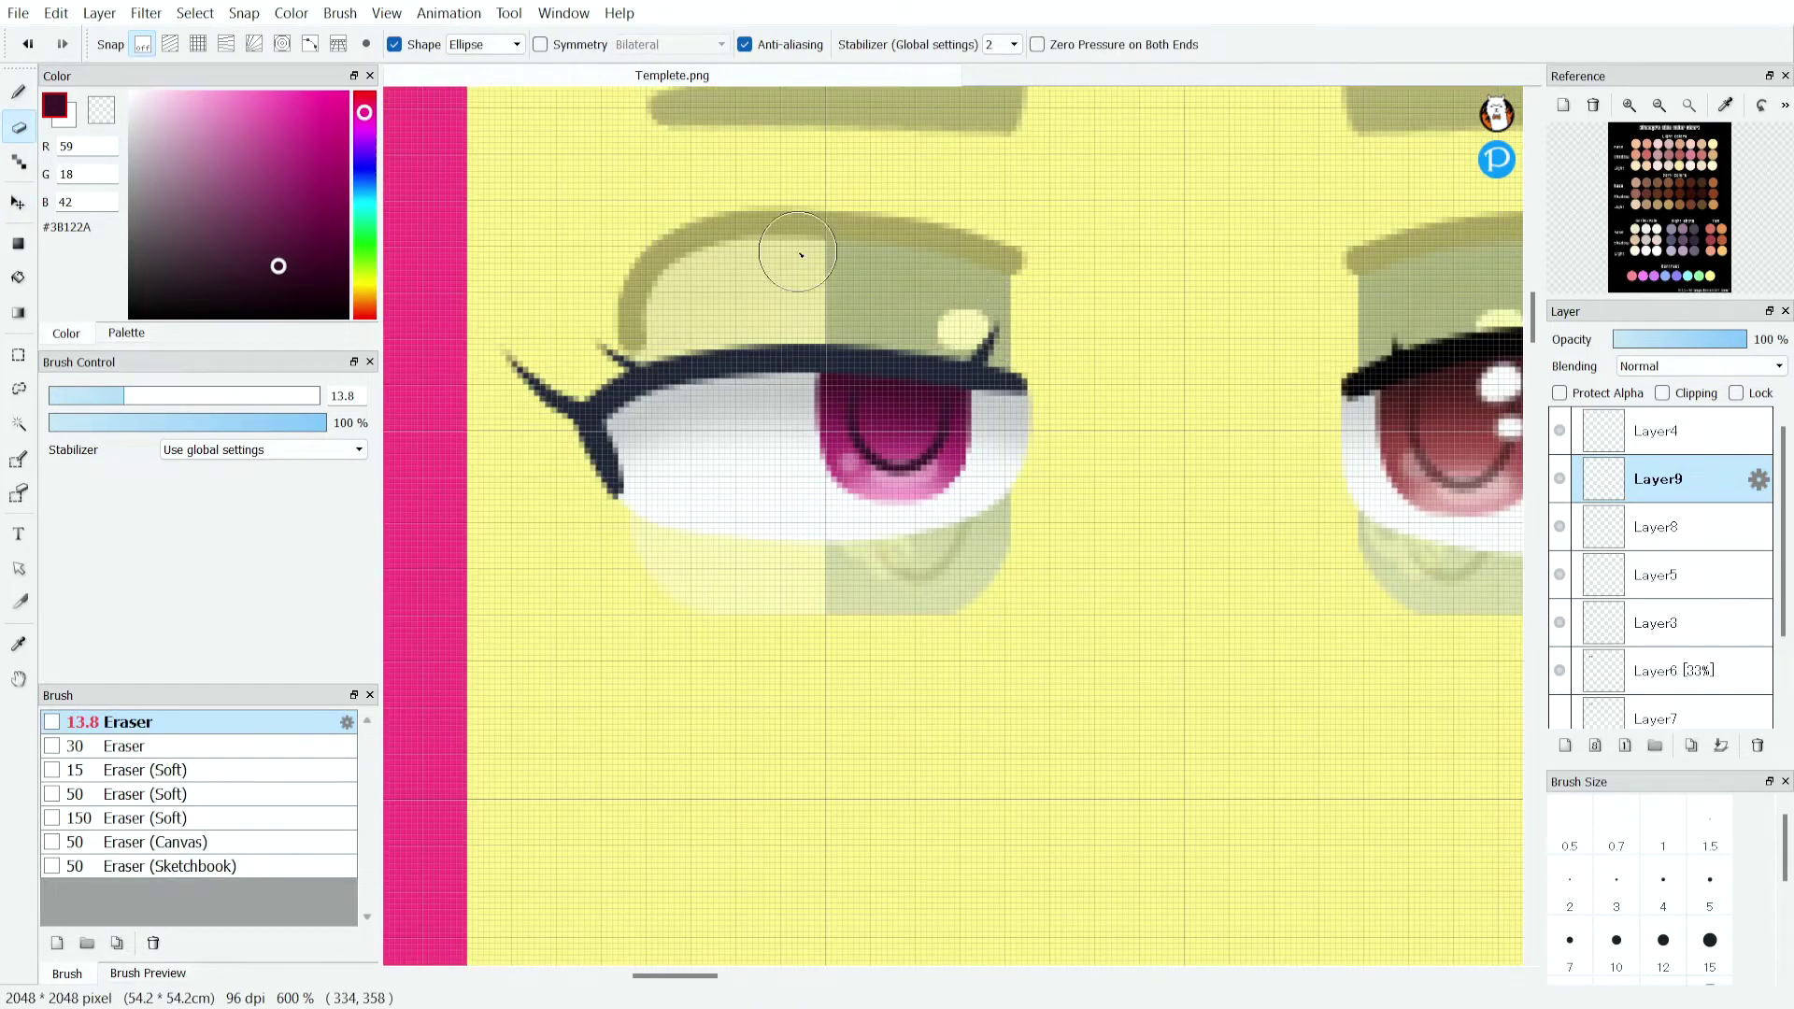
scroll(801, 254, down, 1)
click(394, 44)
scroll(759, 271, up, 2)
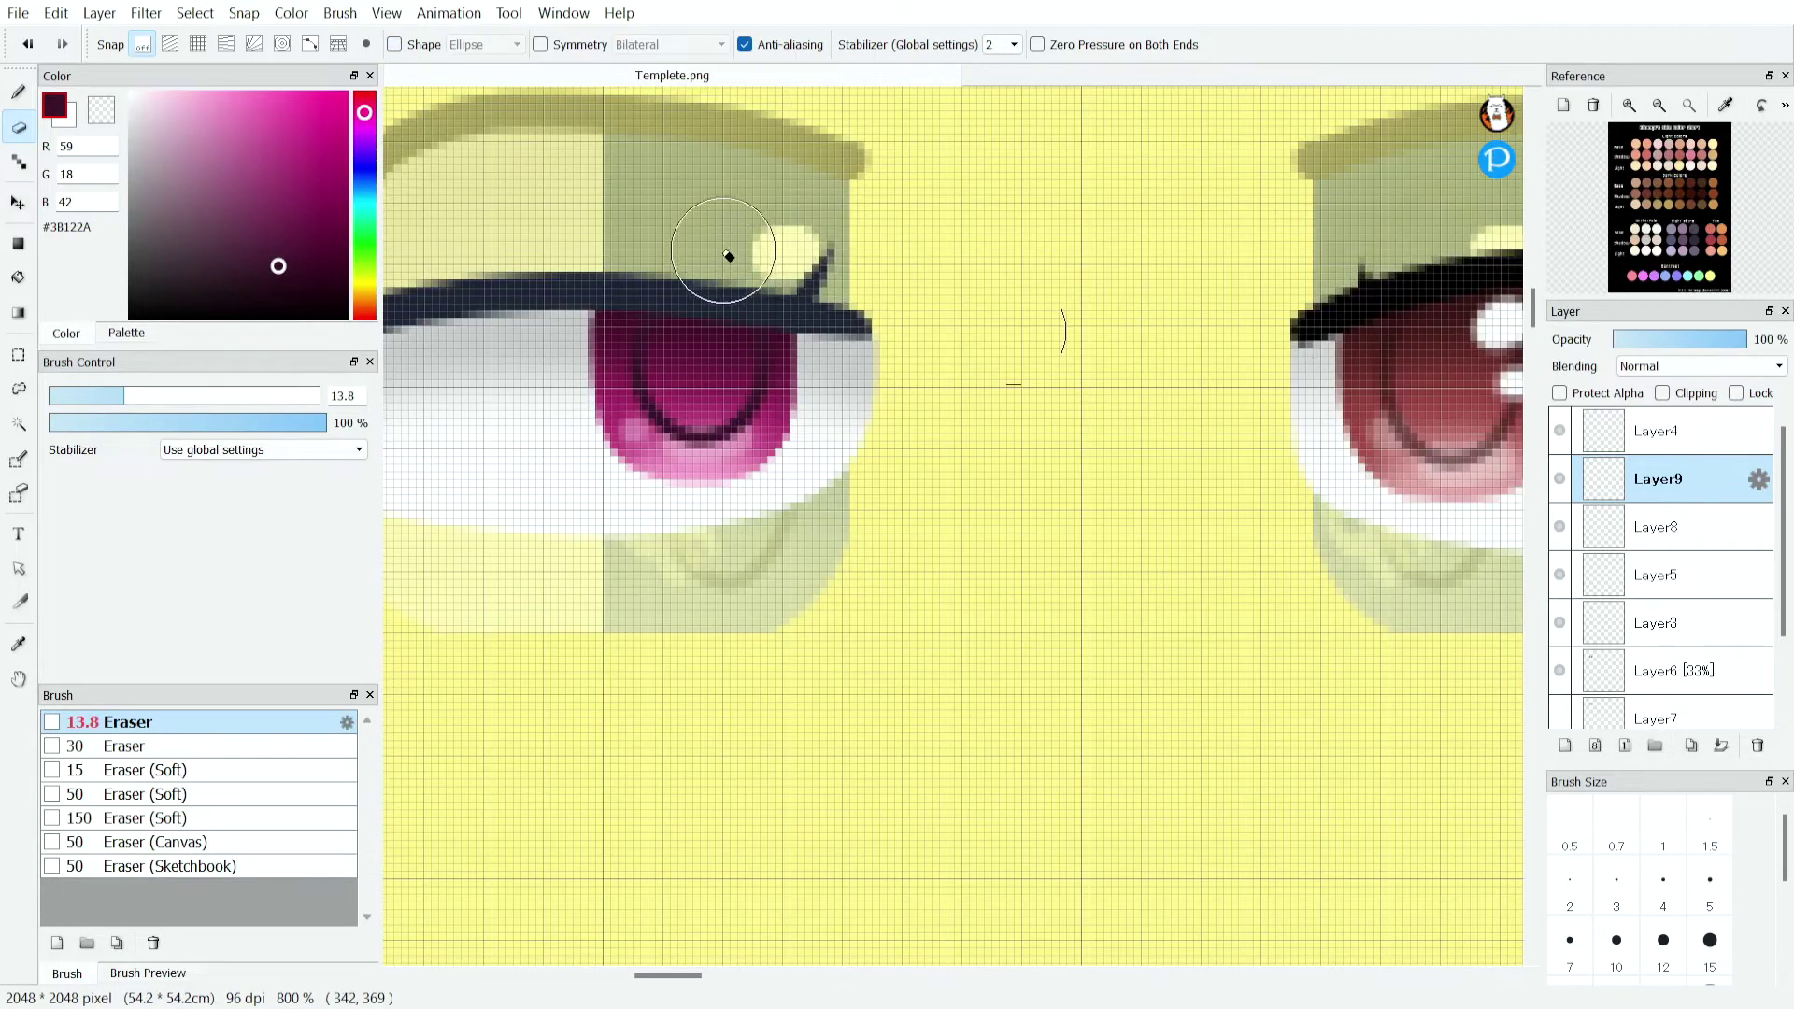
scroll(729, 256, down, 3)
click(1696, 340)
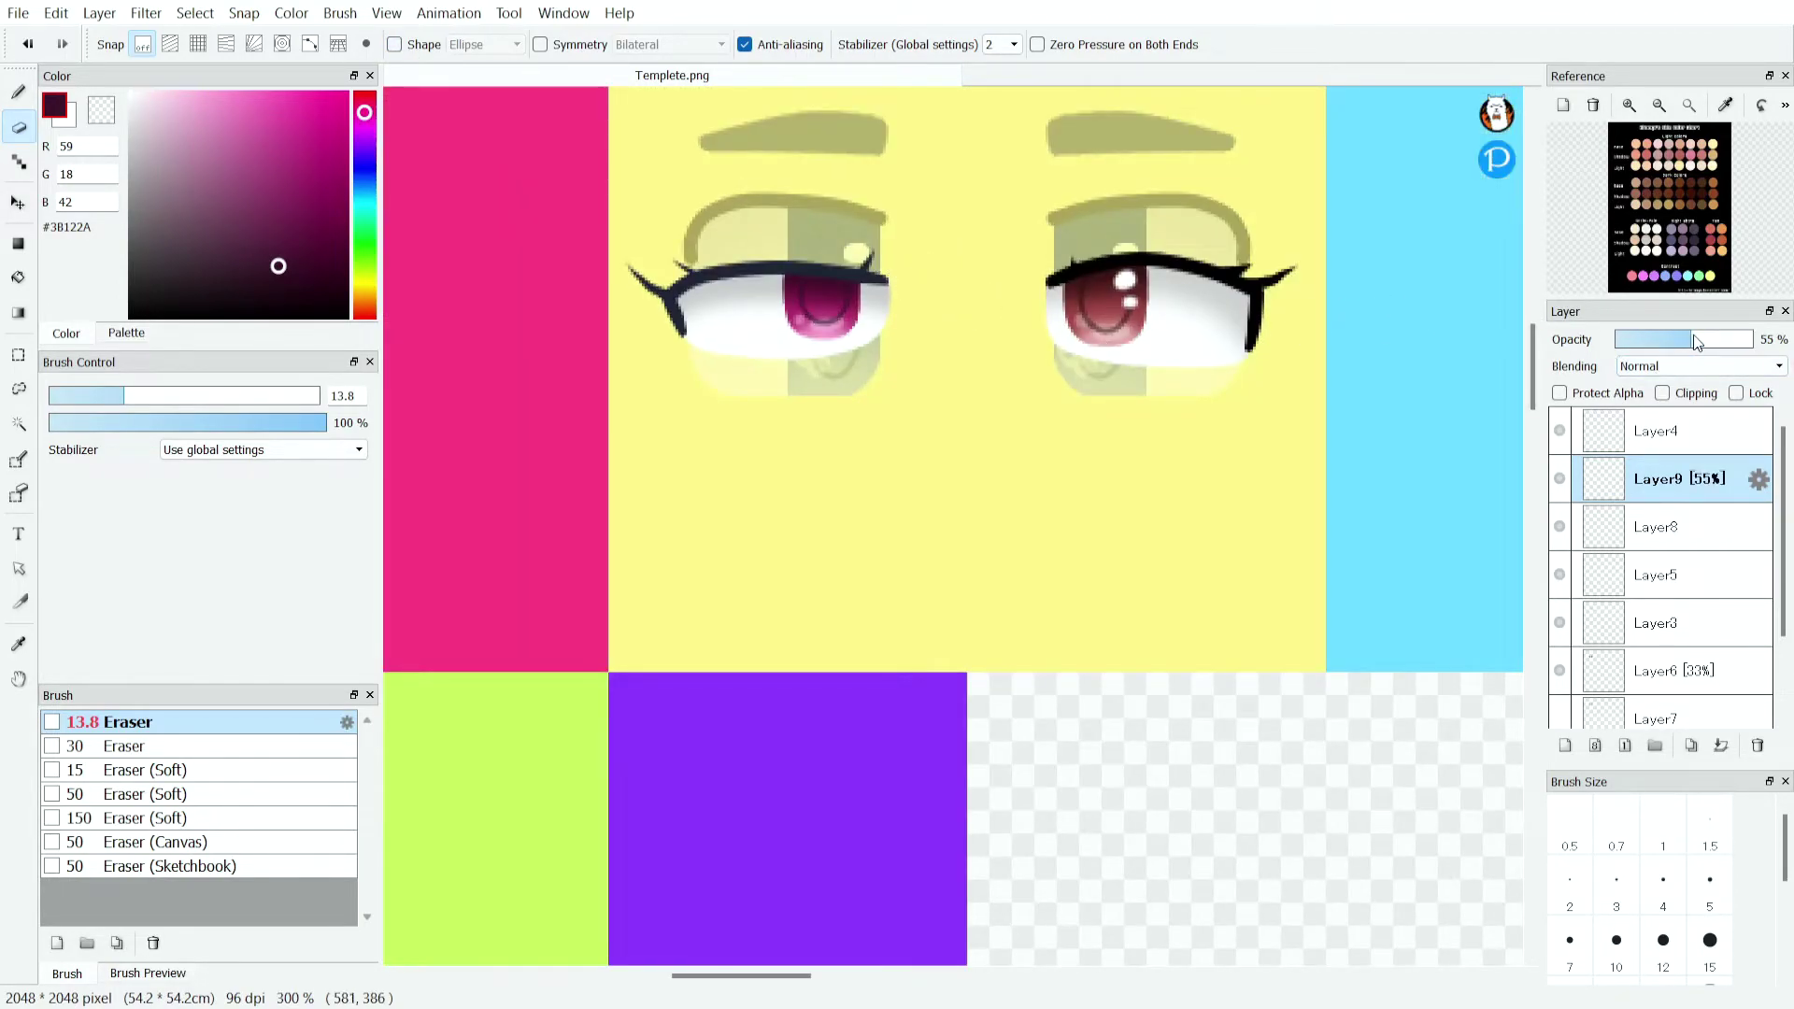